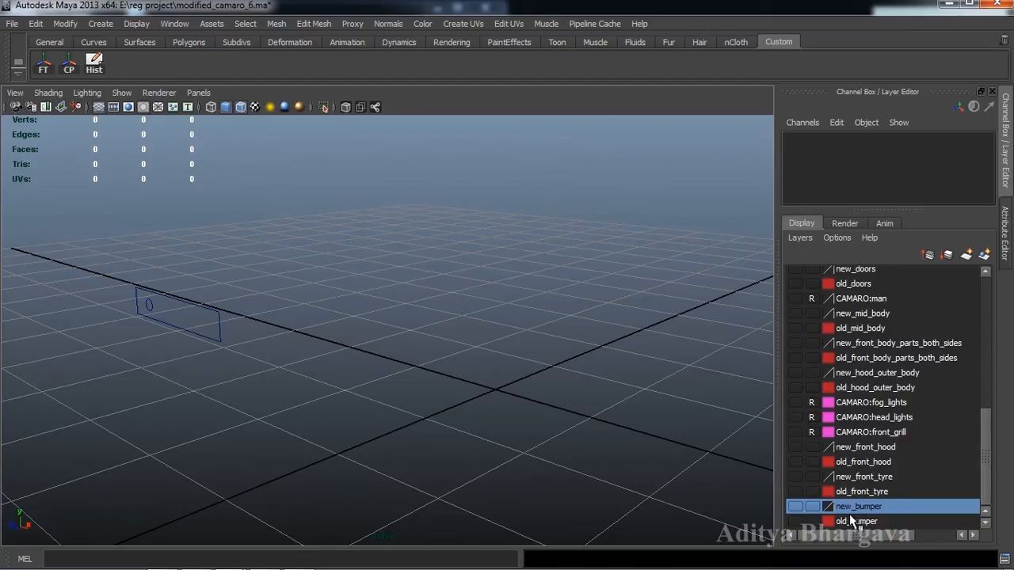
- Show the old_bumper layer, compare it with the new_bumper layer, and leave only old_bumper visible
click(849, 520)
click(795, 521)
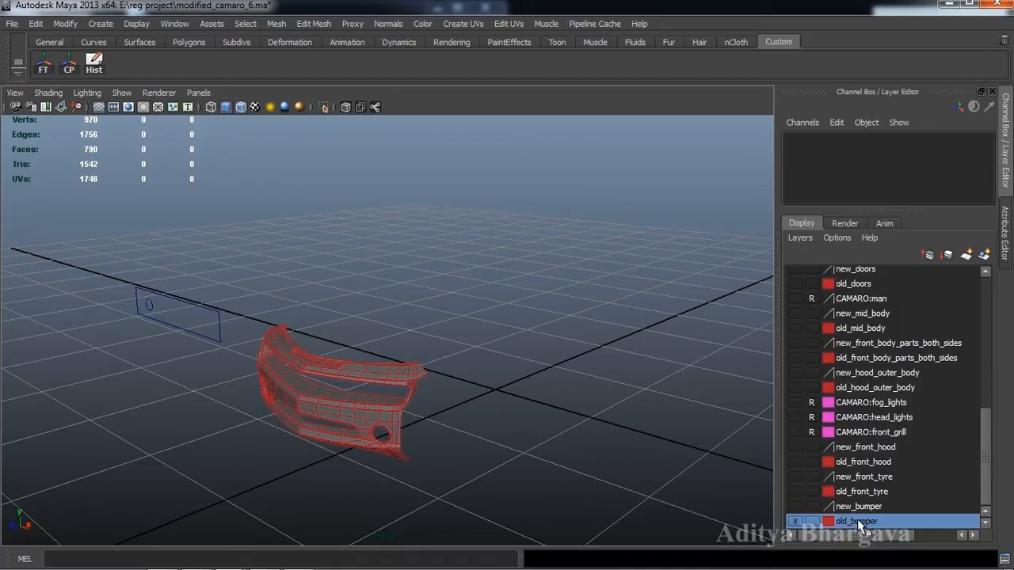
click(795, 506)
click(795, 506)
click(795, 506)
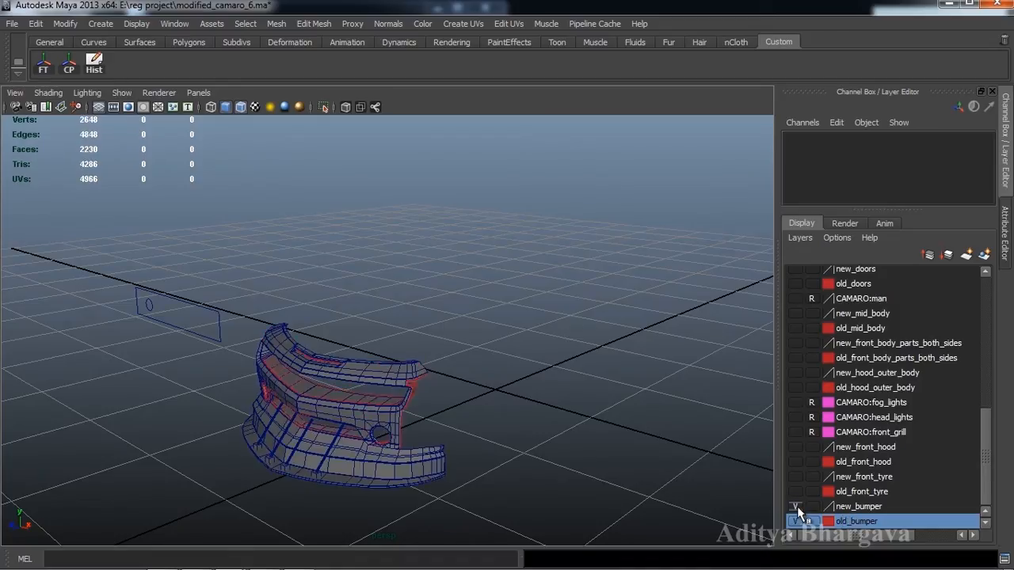
click(795, 506)
click(795, 521)
click(795, 521)
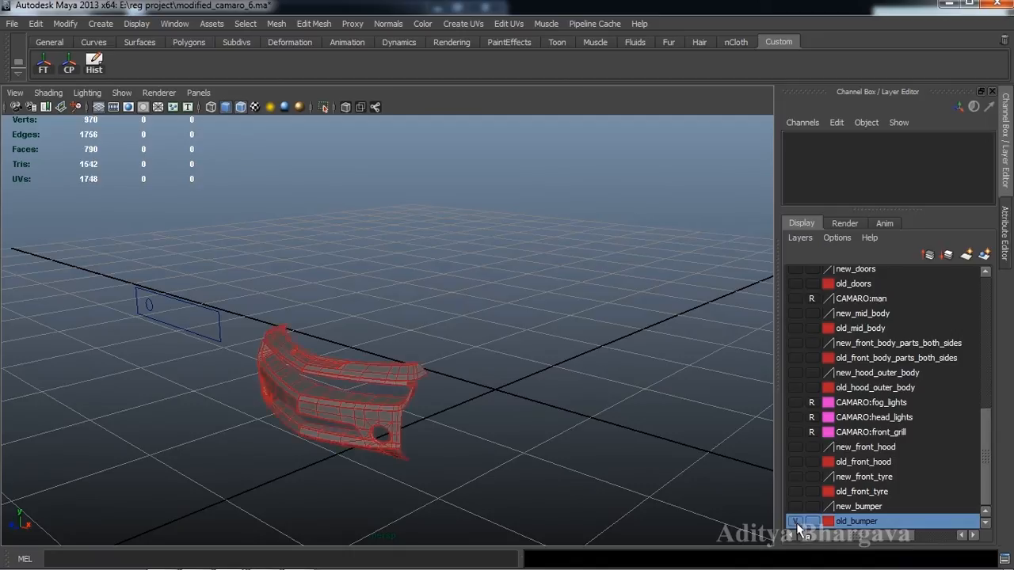
- Examine the old bumper, the circle control and the new_bumper layer, keeping only old_bumper displayed
click(391, 426)
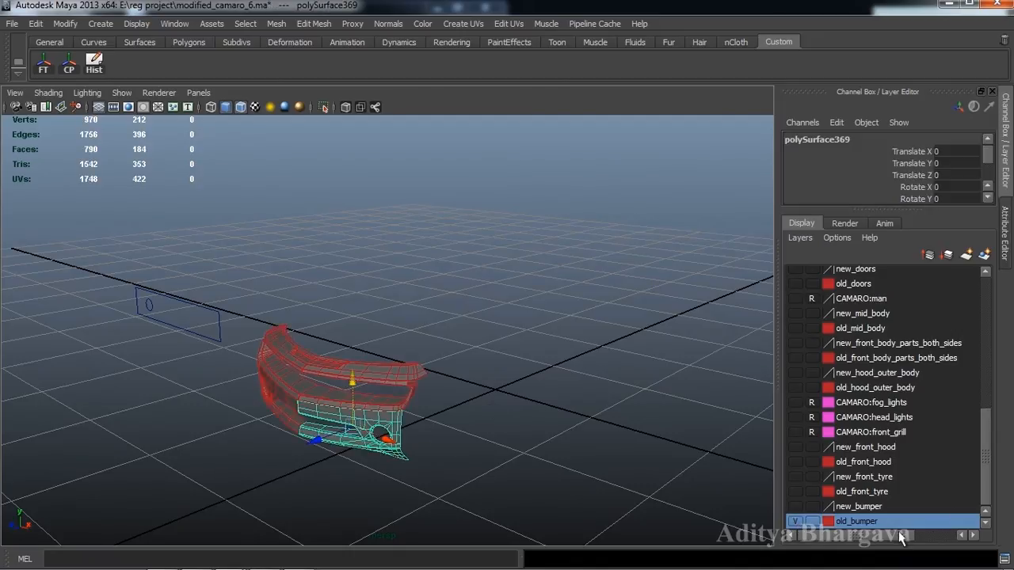
click(151, 308)
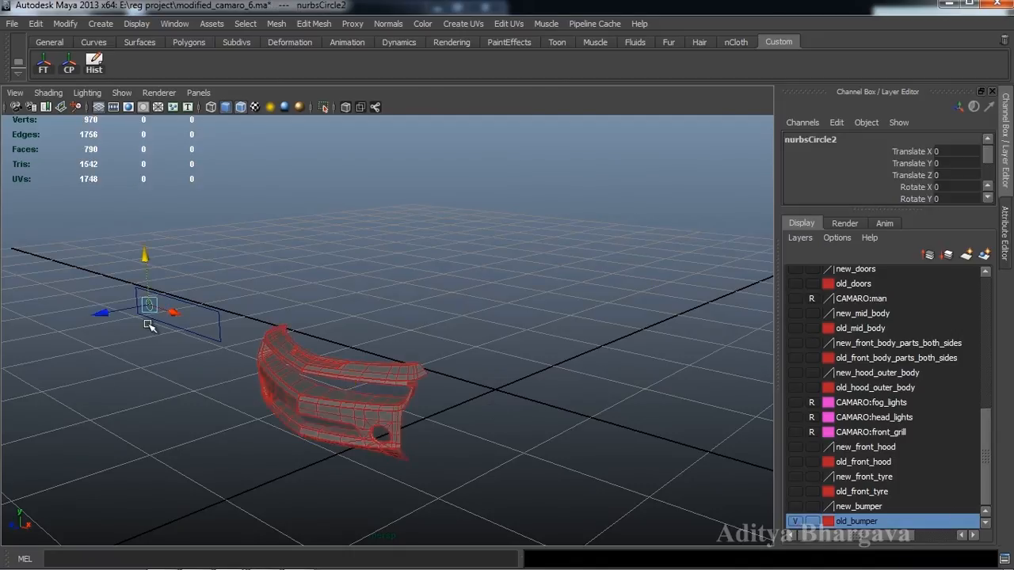
click(877, 511)
click(795, 506)
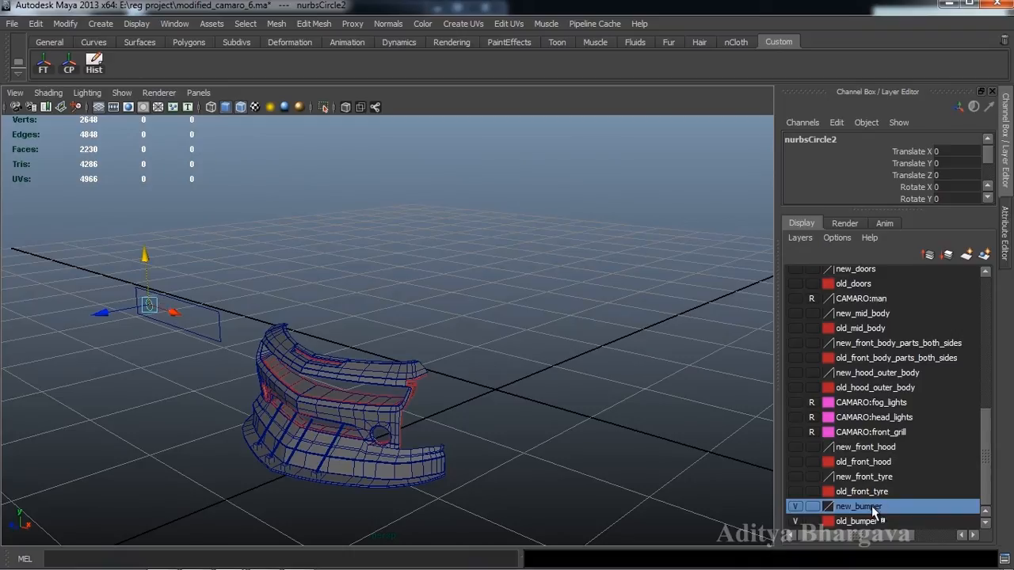
click(795, 506)
click(795, 521)
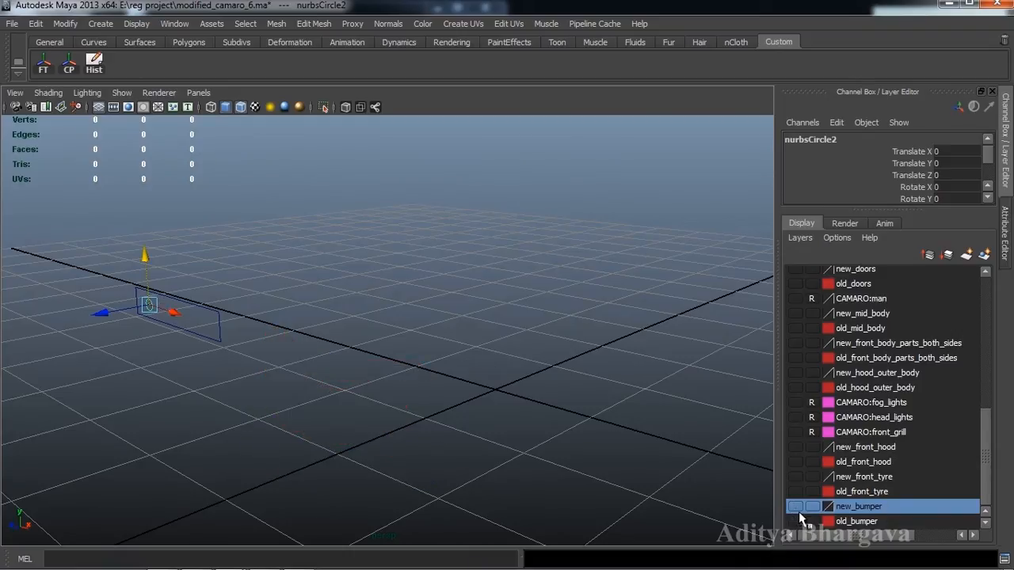
click(795, 521)
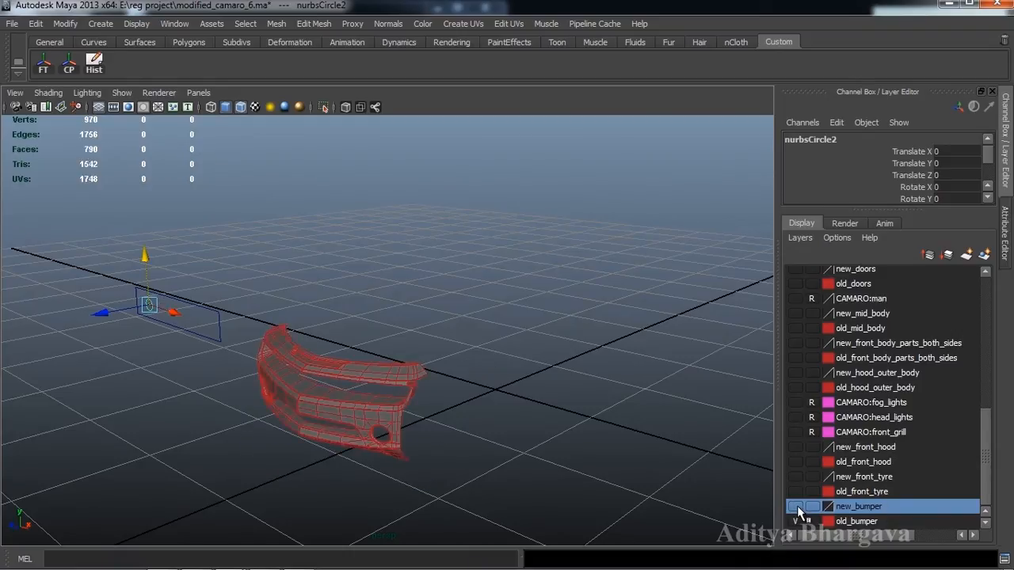
- Slide the circle control along the X axis inside its rectangular frame
alt+drag(407, 464, 432, 361)
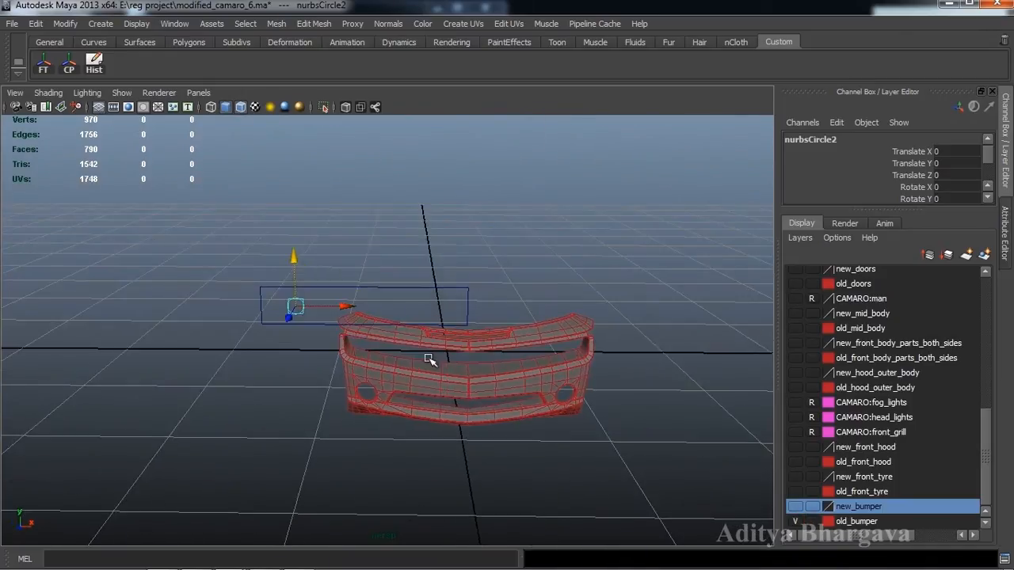
drag(349, 308, 412, 309)
alt+drag(537, 377, 465, 437)
- Inspect the individual old bumper pieces from several angles and check them against the new_bumper layer
click(462, 399)
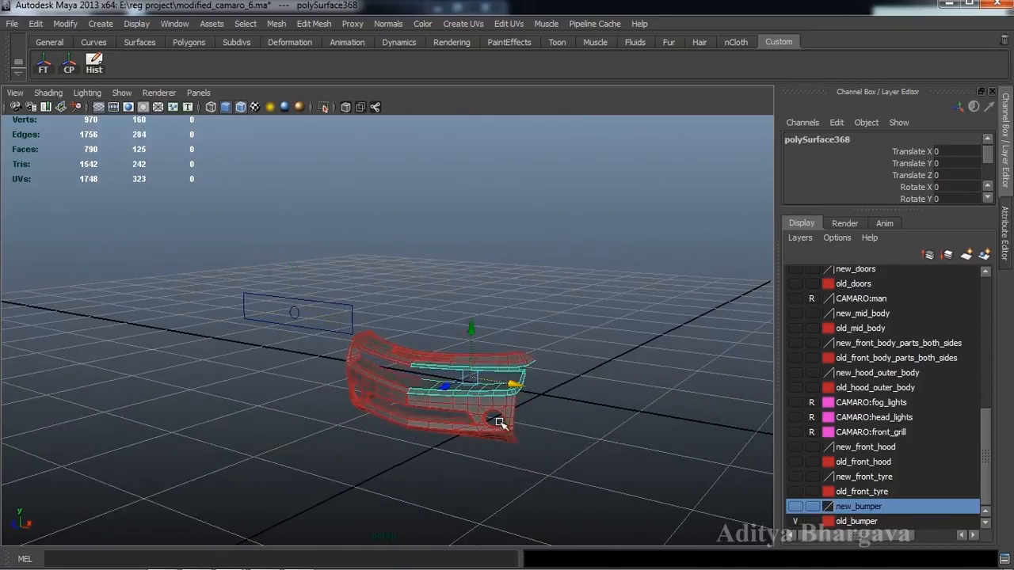
click(475, 413)
click(507, 367)
click(461, 412)
alt+drag(459, 414, 520, 463)
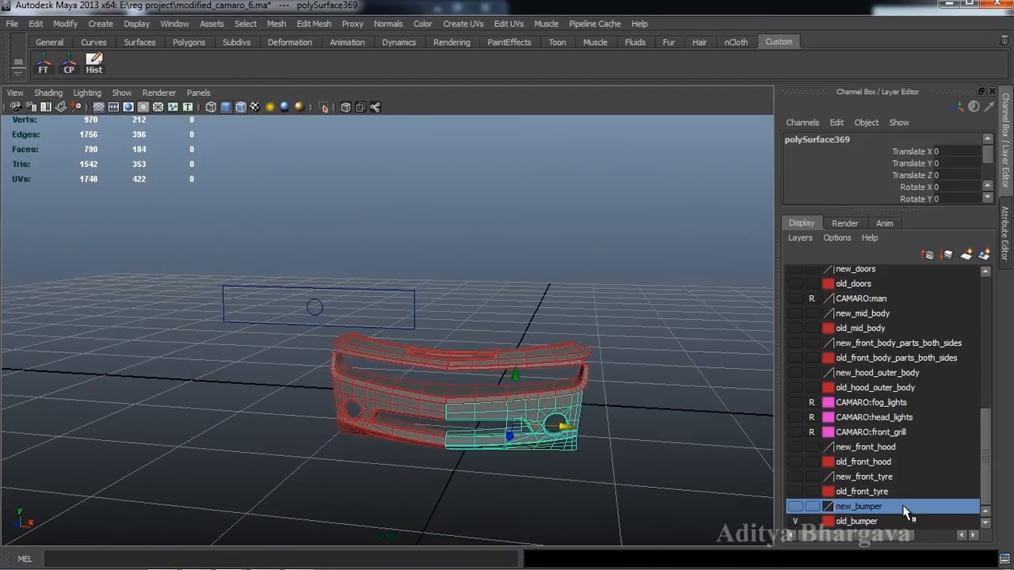
click(797, 508)
click(795, 508)
mouse_move(615, 443)
alt+mouse_down()
mouse_move(623, 436)
mouse_move(597, 435)
mouse_move(600, 449)
alt+mouse_up()
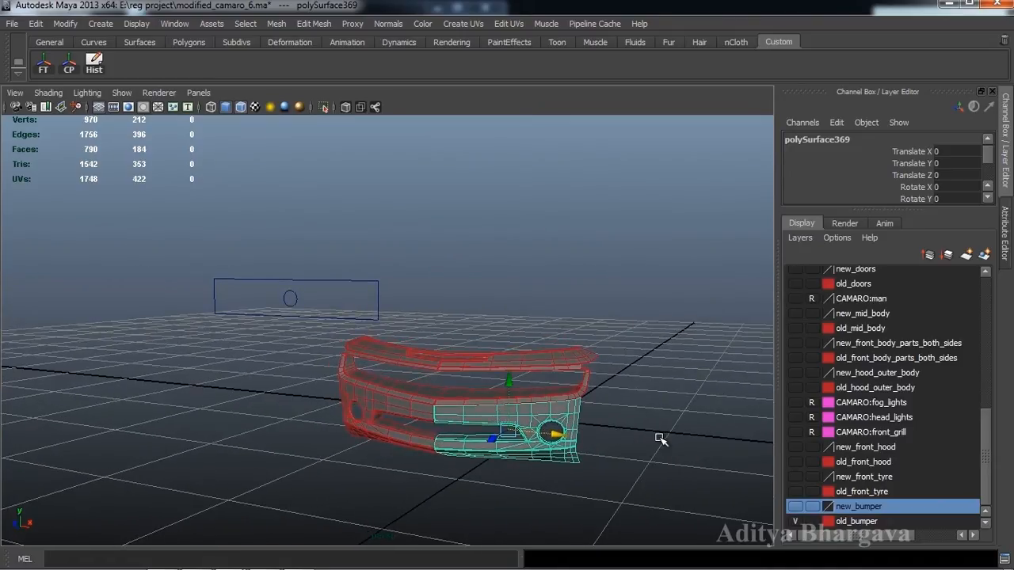
mouse_move(642, 421)
alt+mouse_down()
mouse_move(613, 409)
mouse_move(623, 417)
alt+mouse_up()
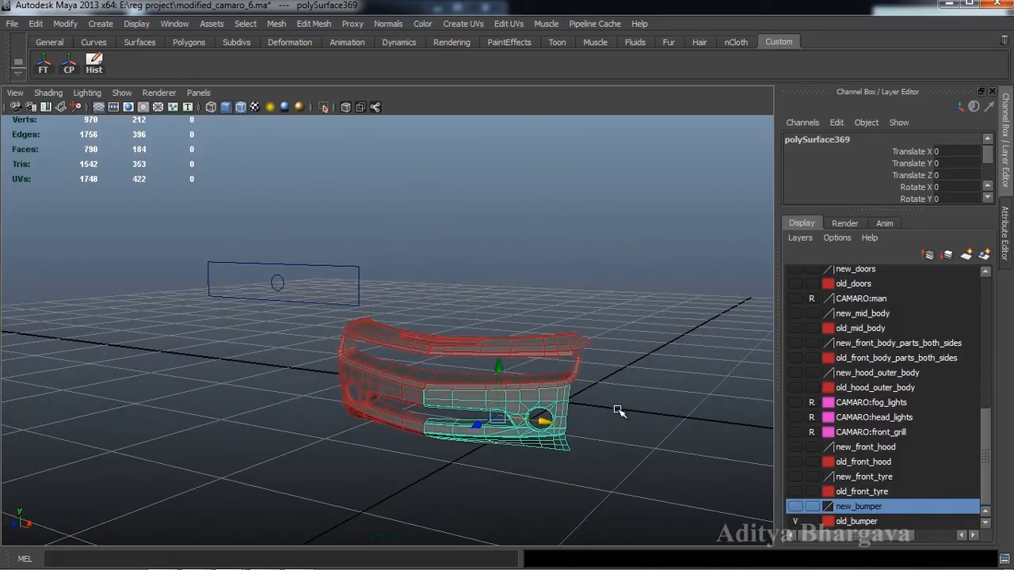
mouse_move(623, 453)
alt+mouse_down()
mouse_move(634, 473)
mouse_move(623, 448)
alt+mouse_up()
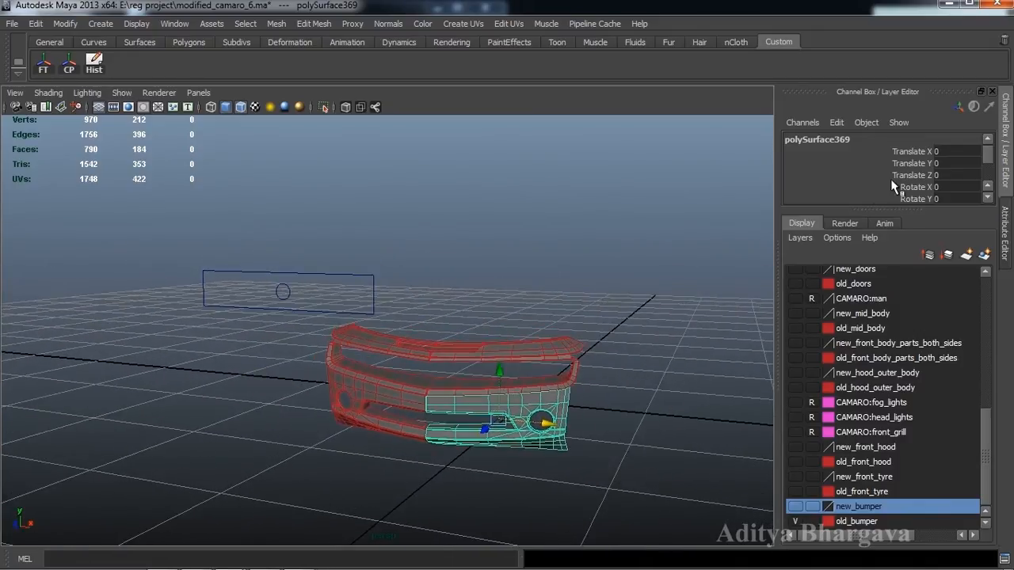
- Enlarge the Channel Box to show all transform channels and check the old_bumper layer's visibility, leaving it shown
drag(877, 210, 883, 332)
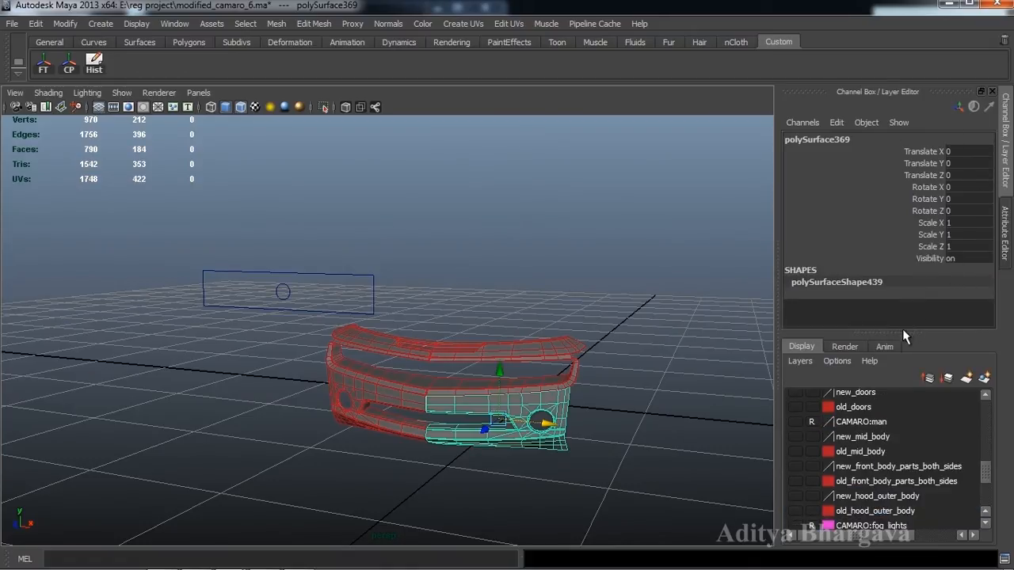
drag(902, 330, 900, 284)
alt+drag(663, 447, 612, 391)
scroll(814, 471, down, 2)
click(855, 503)
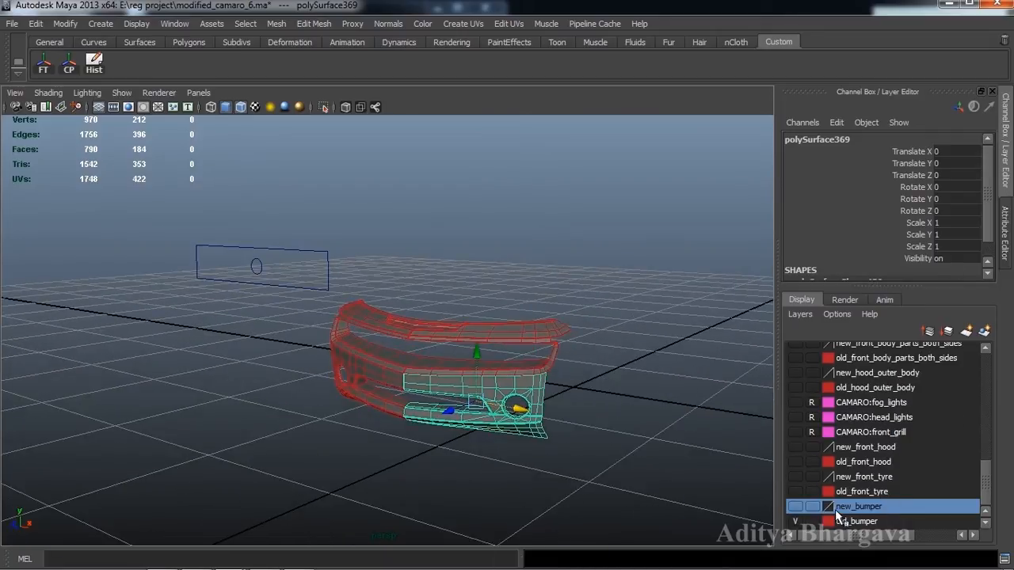
click(794, 523)
click(793, 523)
- Reset the circle control's Translate X so it returns to its starting position in the frame
mouse_move(684, 449)
alt+mouse_down()
mouse_move(673, 456)
mouse_move(676, 427)
mouse_move(690, 429)
mouse_move(708, 384)
mouse_move(689, 443)
alt+mouse_up()
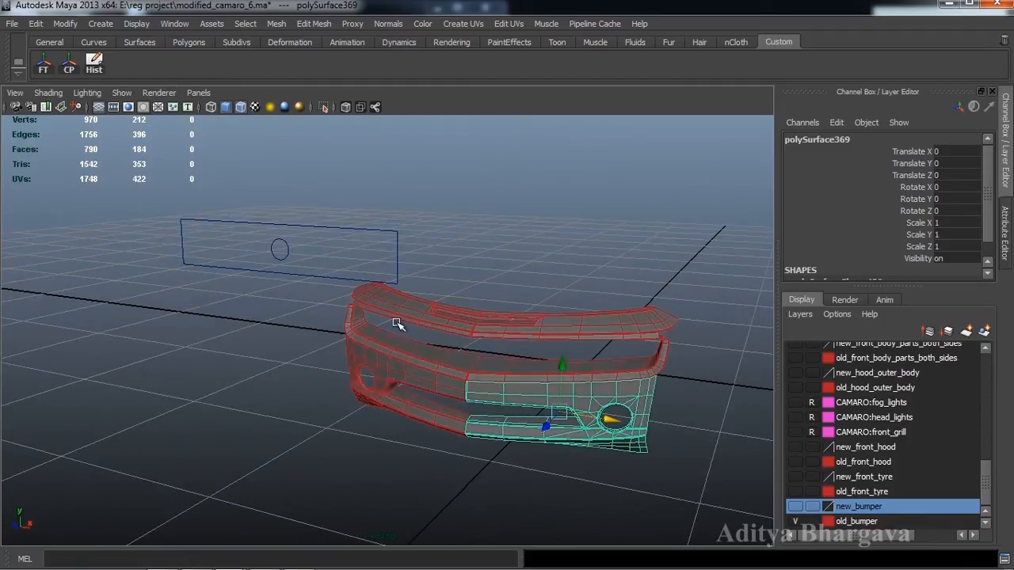
click(279, 248)
double_click(949, 151)
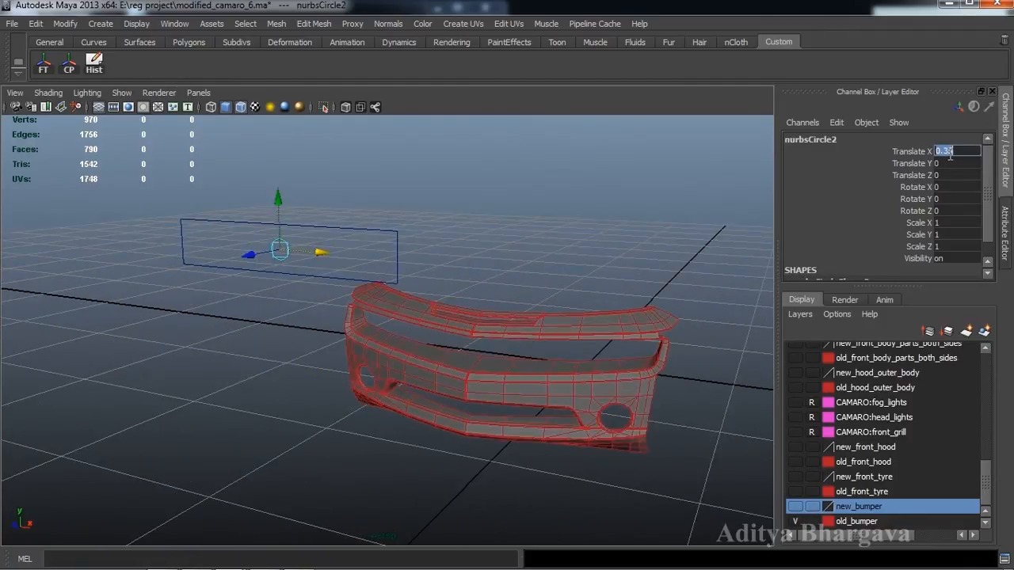
key(Return)
- Delete the history, center the pivots and freeze the transformations of all old bumper pieces, and clear the selection
alt+drag(667, 429, 689, 404)
drag(707, 293, 68, 132)
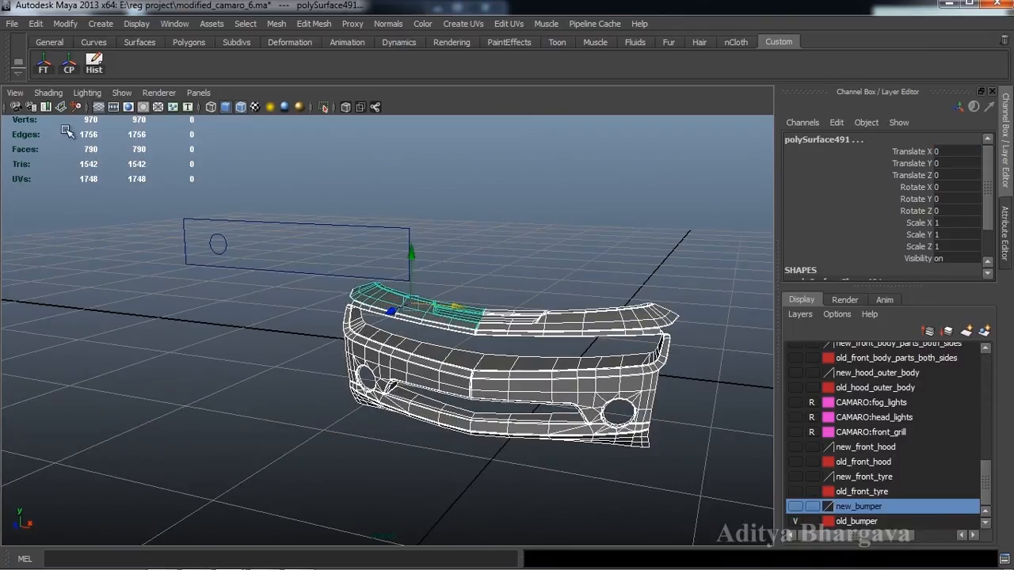
click(93, 66)
click(67, 63)
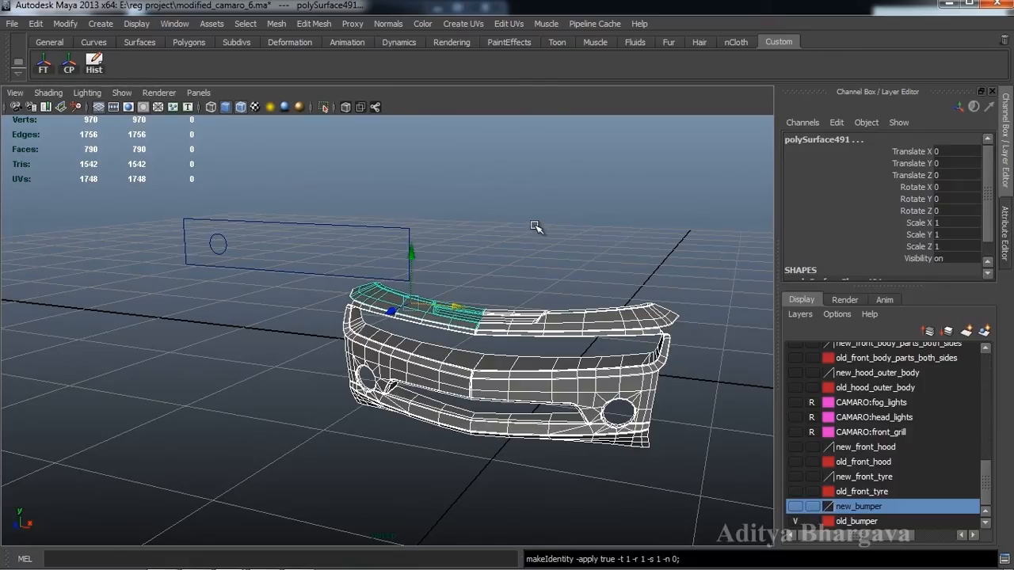
alt+right_drag(536, 227, 516, 213)
alt+drag(516, 213, 484, 229)
click(486, 230)
alt+drag(507, 317, 515, 321)
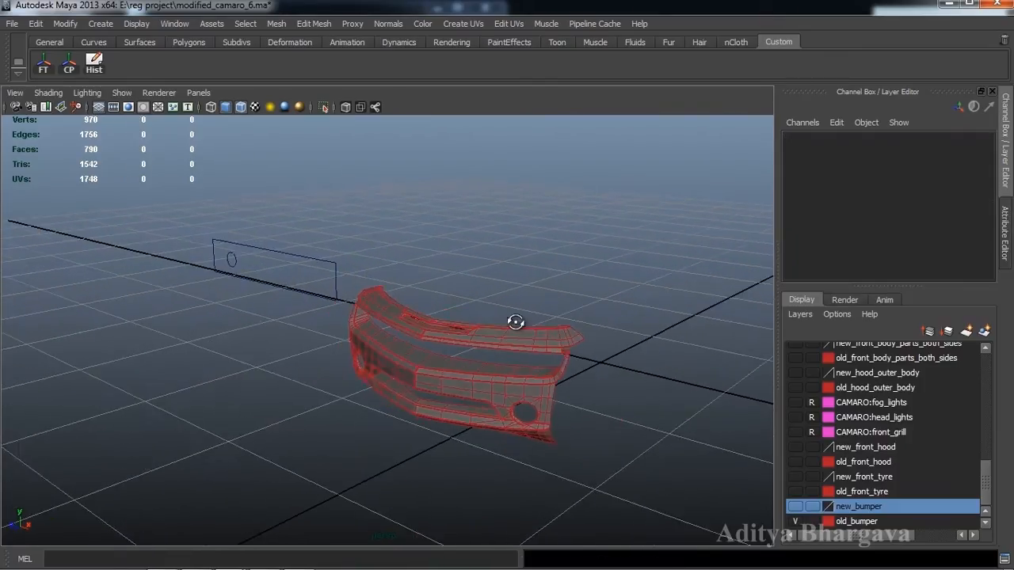
scroll(514, 324, up, 3)
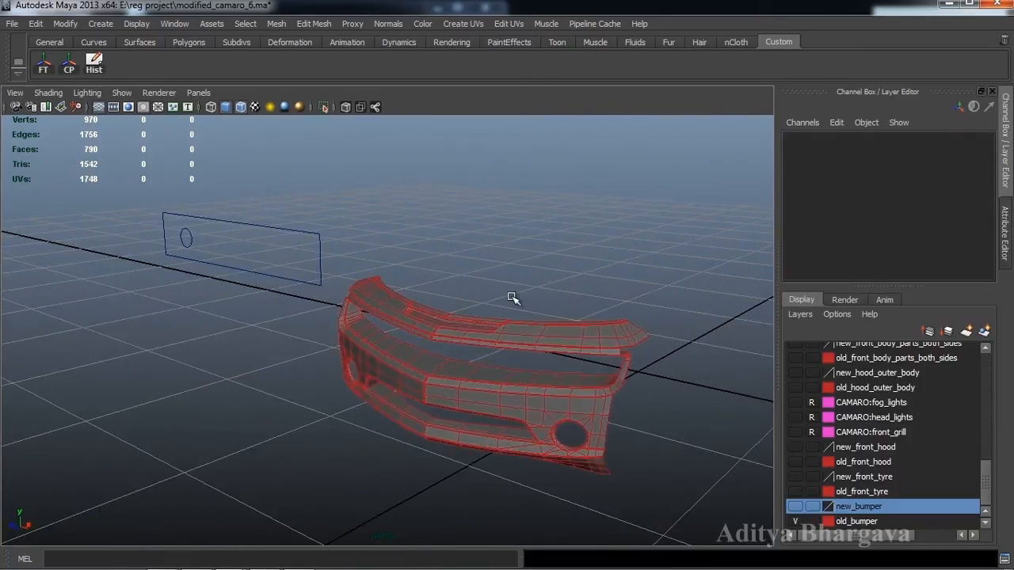
- Open the Set Driven Key window and move it clear of the bumper model
key(space)
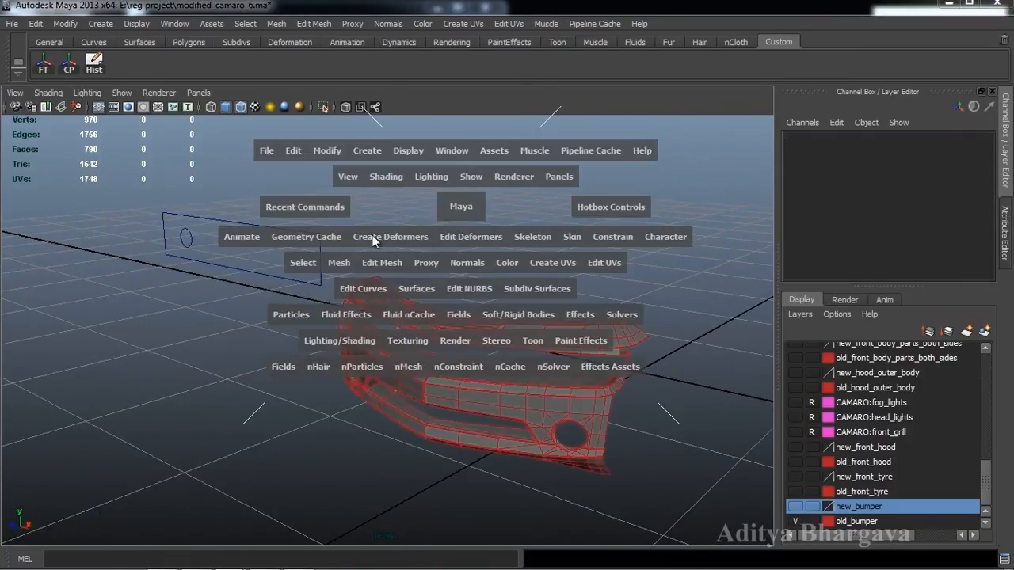
click(249, 237)
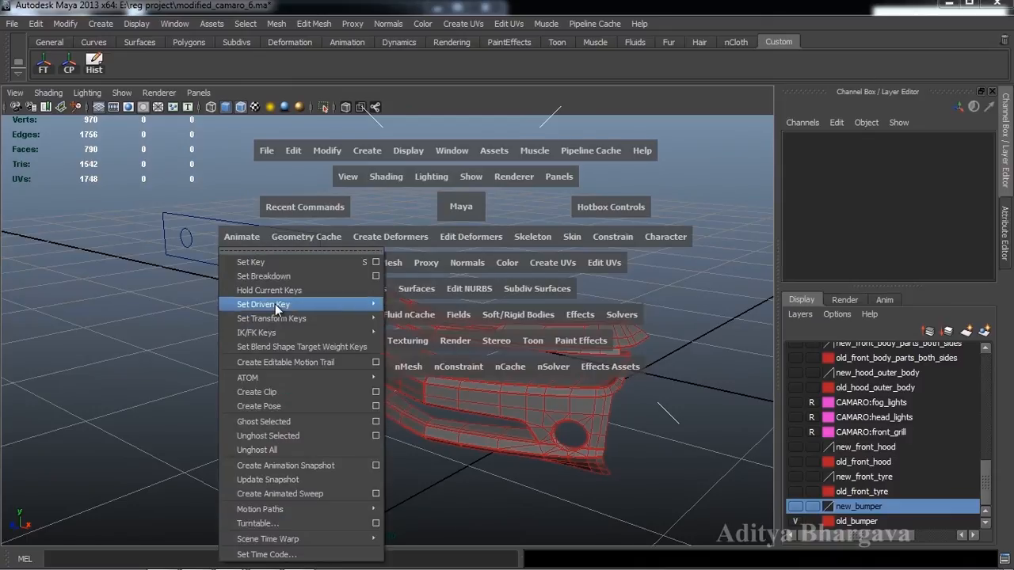
mouse_move(291, 334)
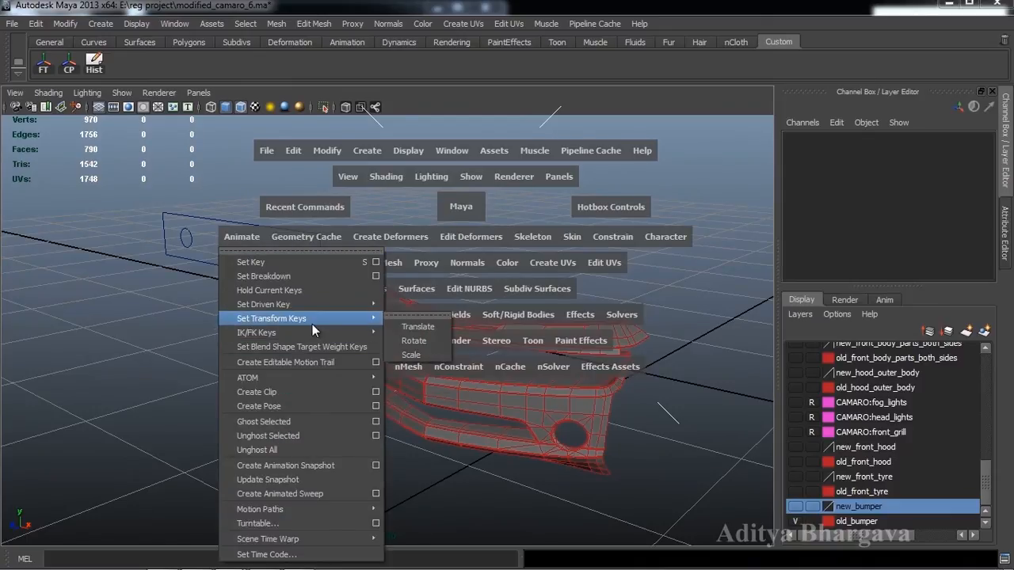
mouse_move(364, 305)
click(405, 312)
drag(686, 79, 820, 91)
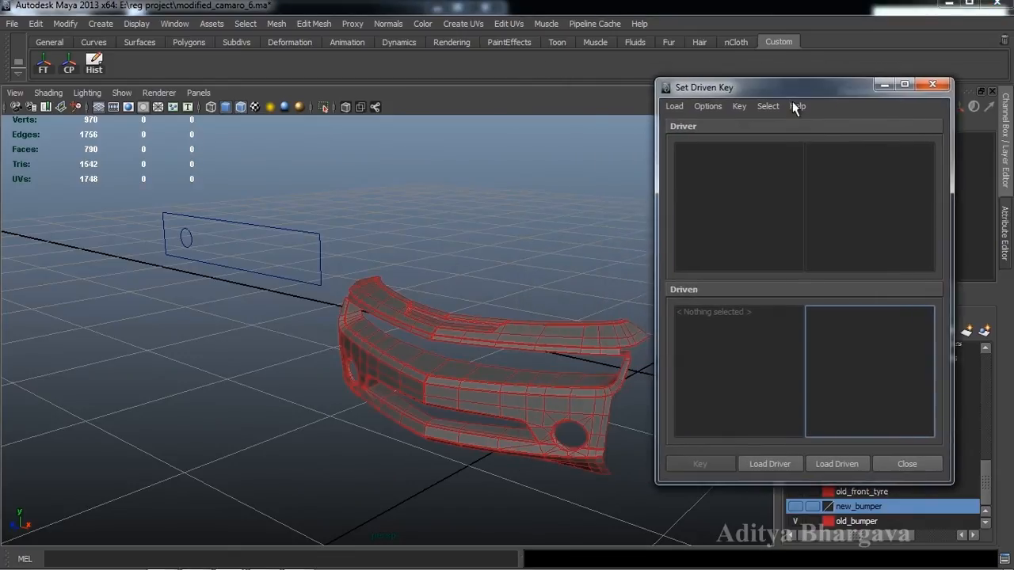
- Load the circle control as the driver and the lower bumper piece on the positive X side as the driven object
mouse_move(455, 266)
alt+mouse_down()
mouse_move(422, 276)
mouse_move(444, 278)
alt+mouse_up()
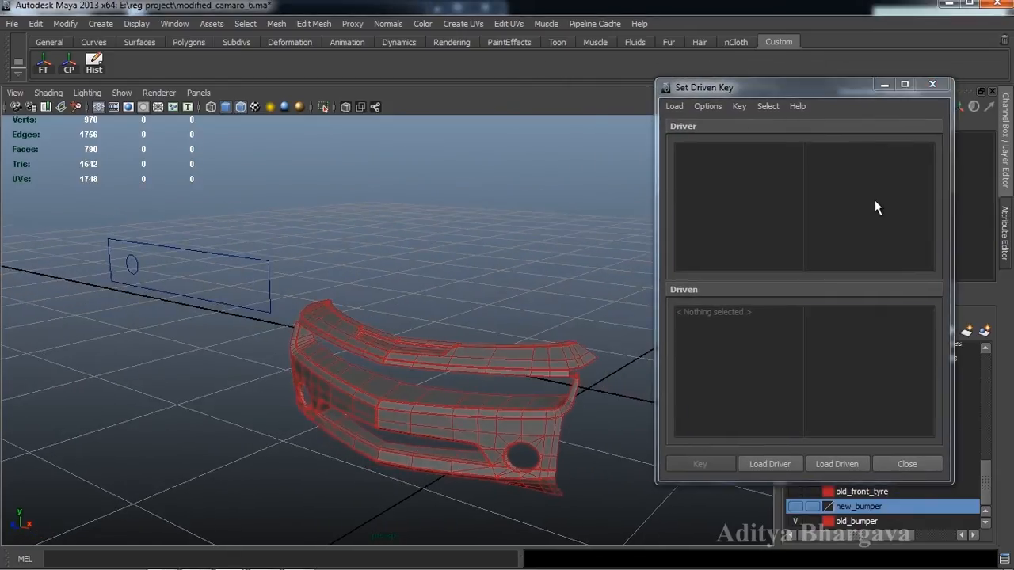
click(133, 265)
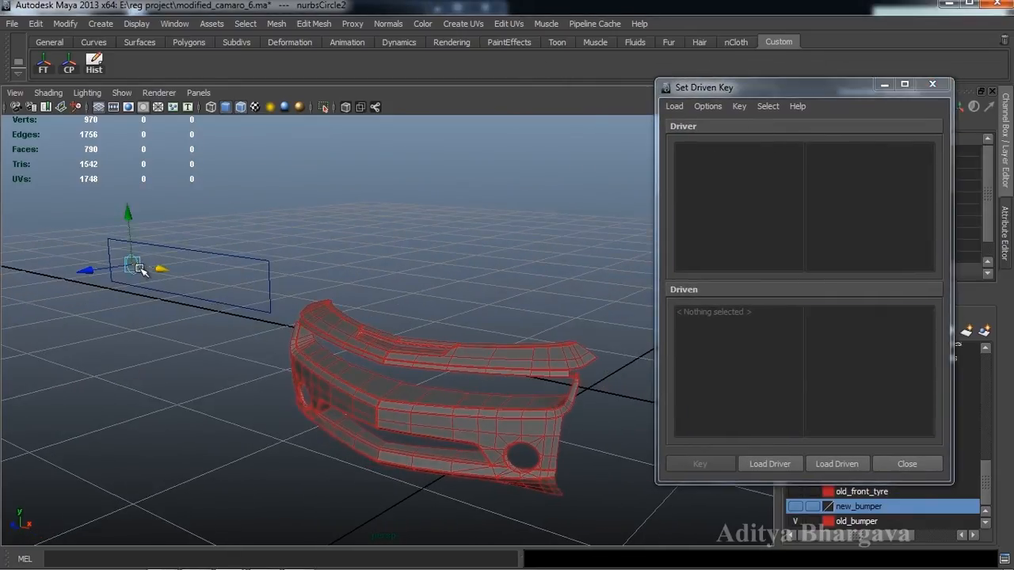
click(772, 467)
alt+drag(507, 485, 500, 440)
scroll(515, 453, up, 3)
click(555, 386)
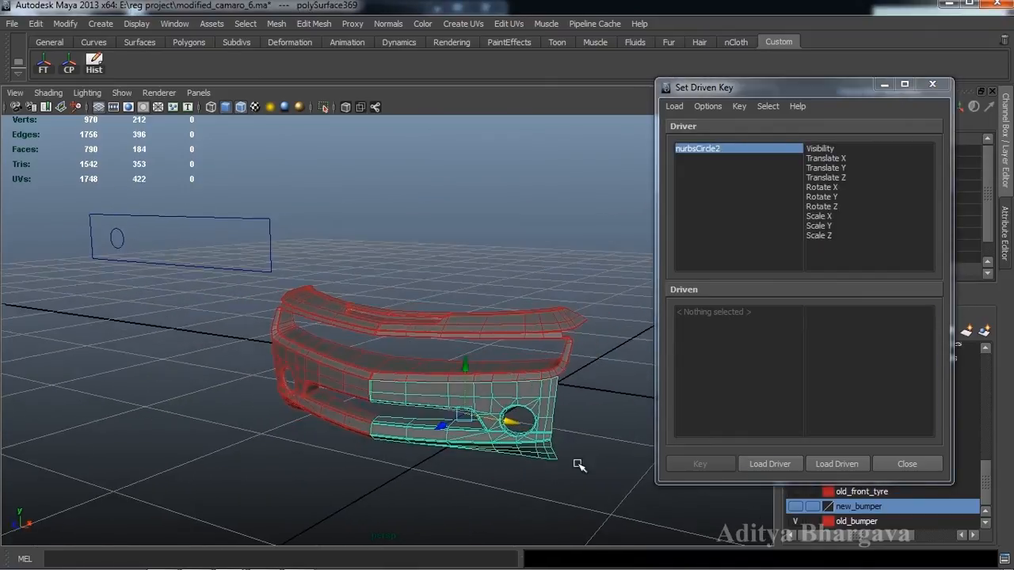
click(840, 464)
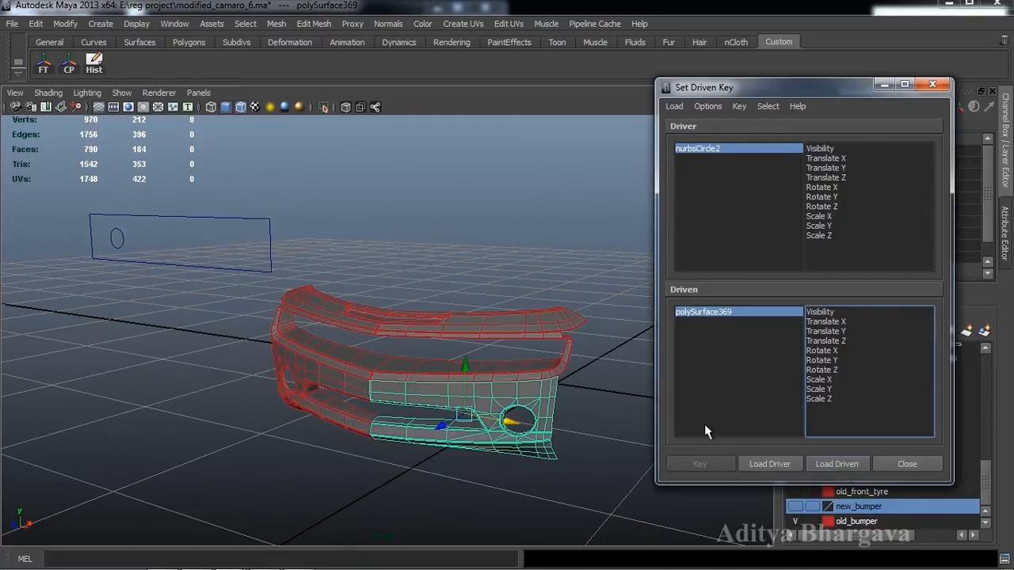
- Try the Cut Faces Tool on the selected lower bumper piece in a front view
alt+drag(618, 412, 559, 434)
mouse_move(563, 446)
alt+middle_down()
mouse_move(555, 439)
mouse_move(564, 438)
alt+middle_up()
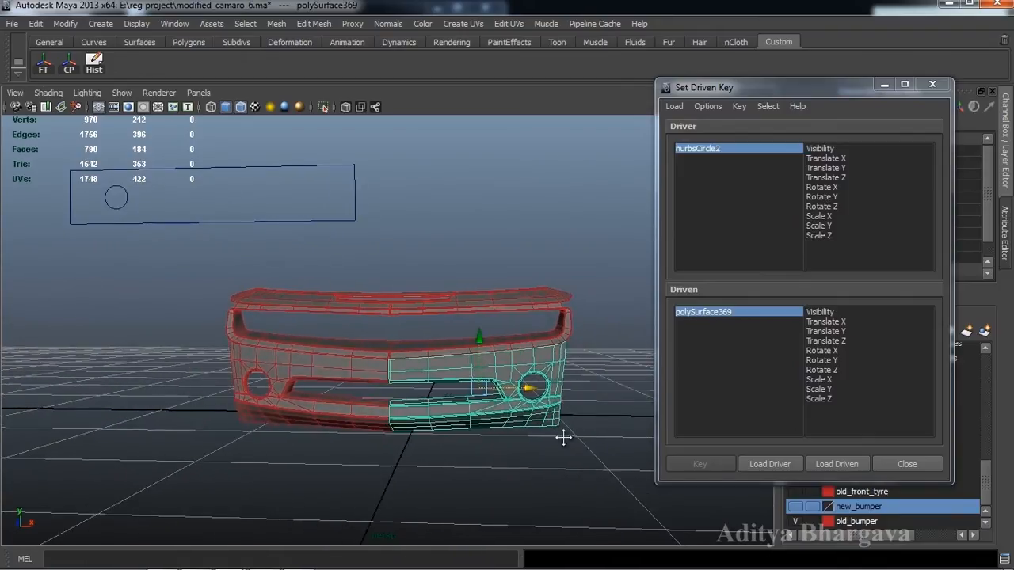
mouse_move(563, 438)
alt+mouse_down()
mouse_move(543, 444)
mouse_move(557, 431)
mouse_move(557, 443)
alt+mouse_up()
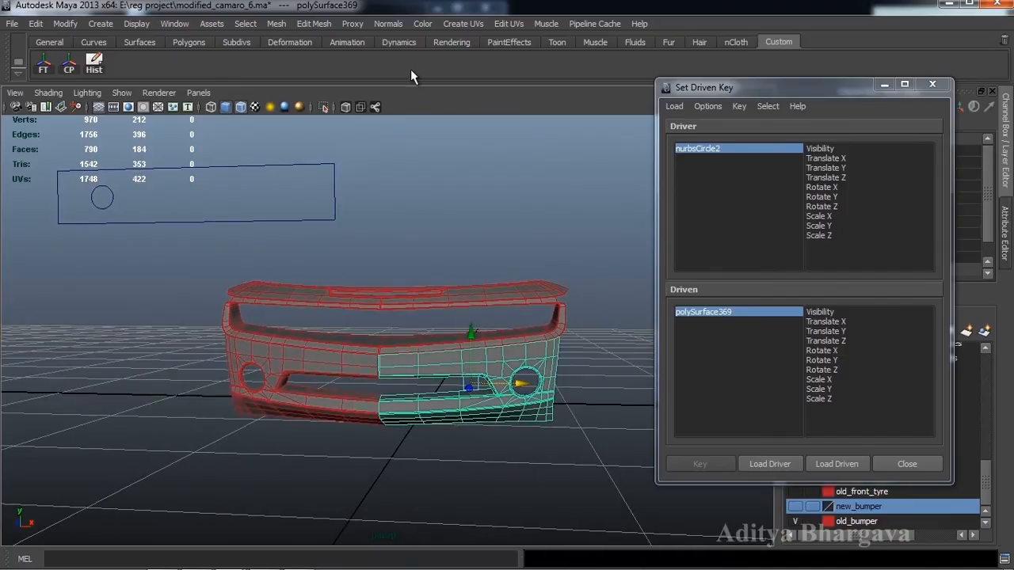
click(315, 23)
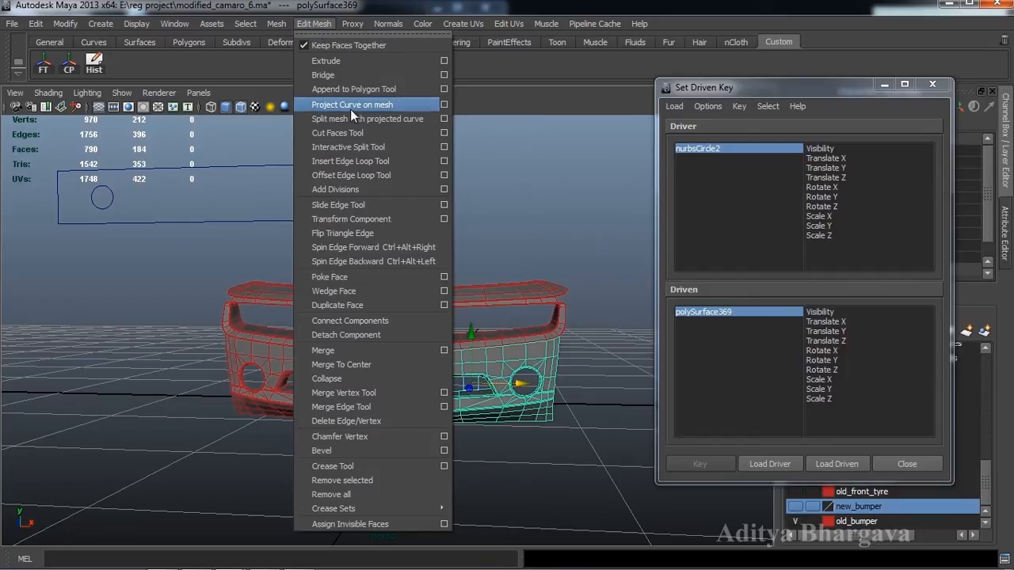
click(358, 132)
alt+drag(485, 251, 540, 387)
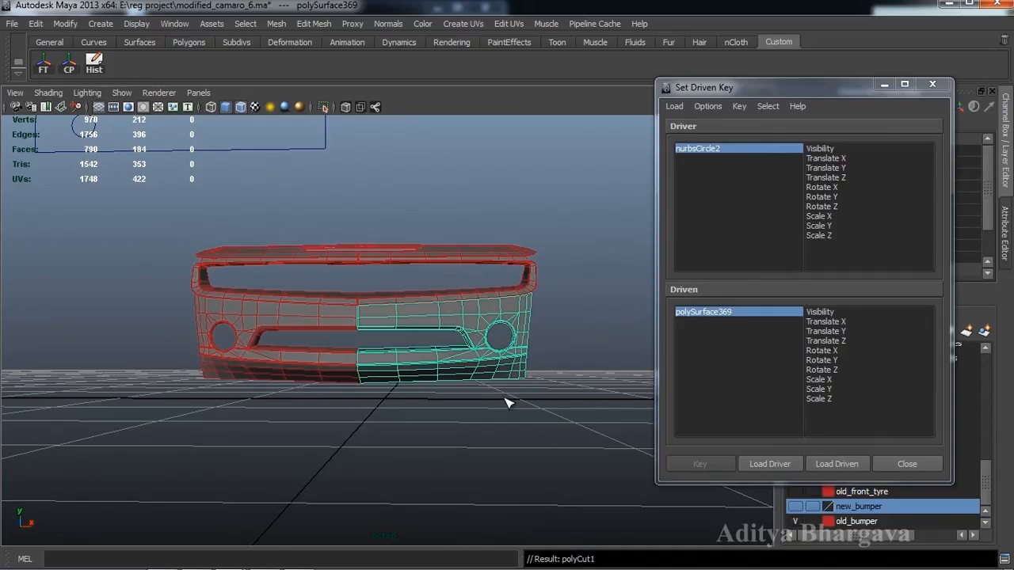
alt+drag(515, 403, 550, 385)
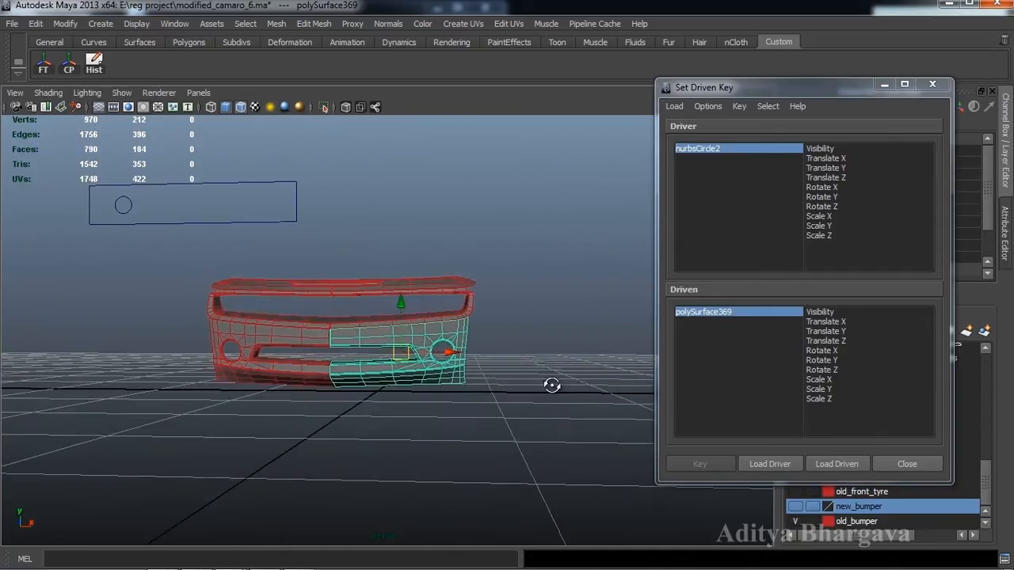
- Minimize the Set Driven Key window, enlarge the Channel Box and examine the polyCut1 settings of the lower bumper piece in the Attribute Editor
click(880, 84)
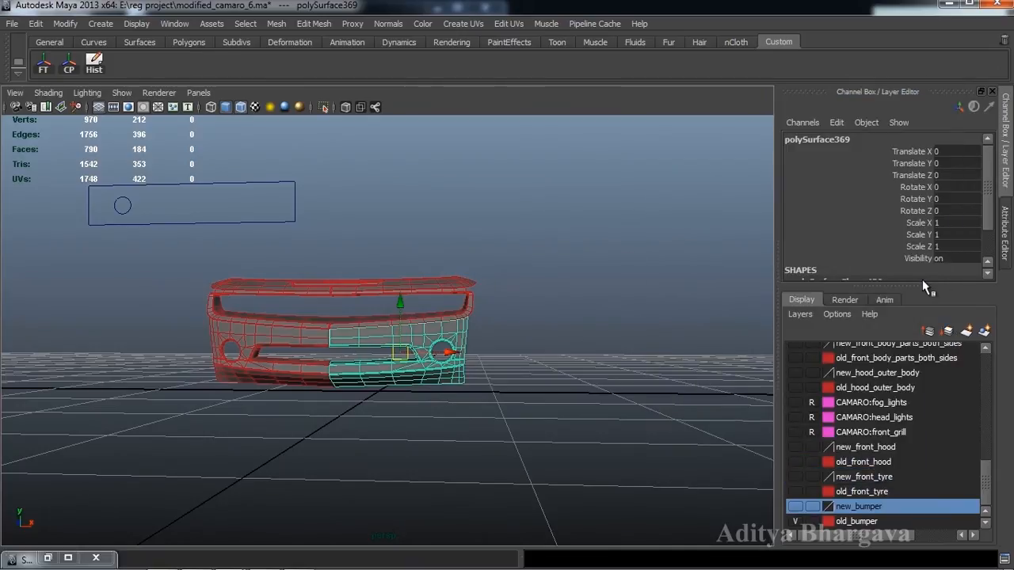
drag(922, 279, 921, 351)
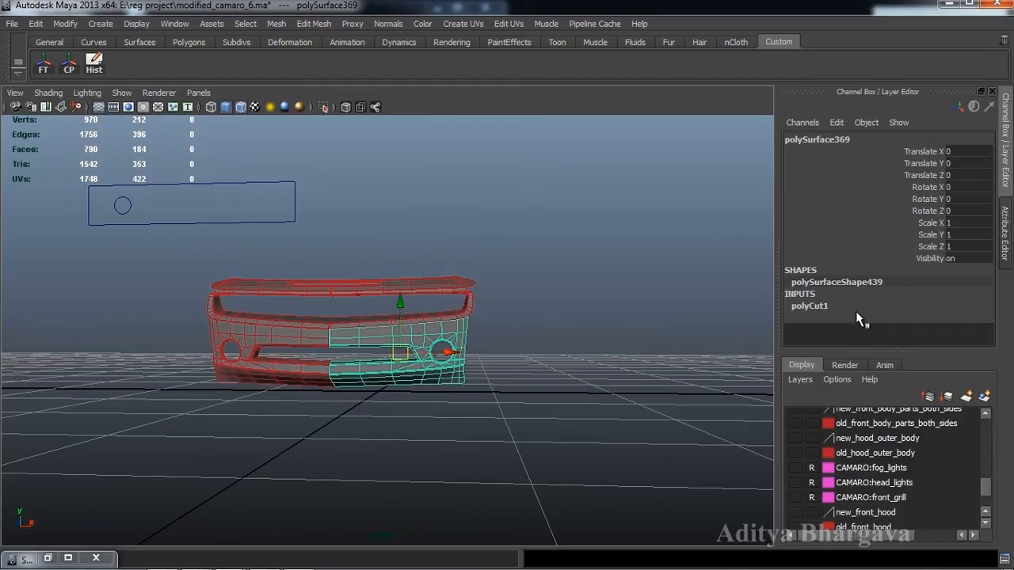
alt+drag(587, 322, 626, 320)
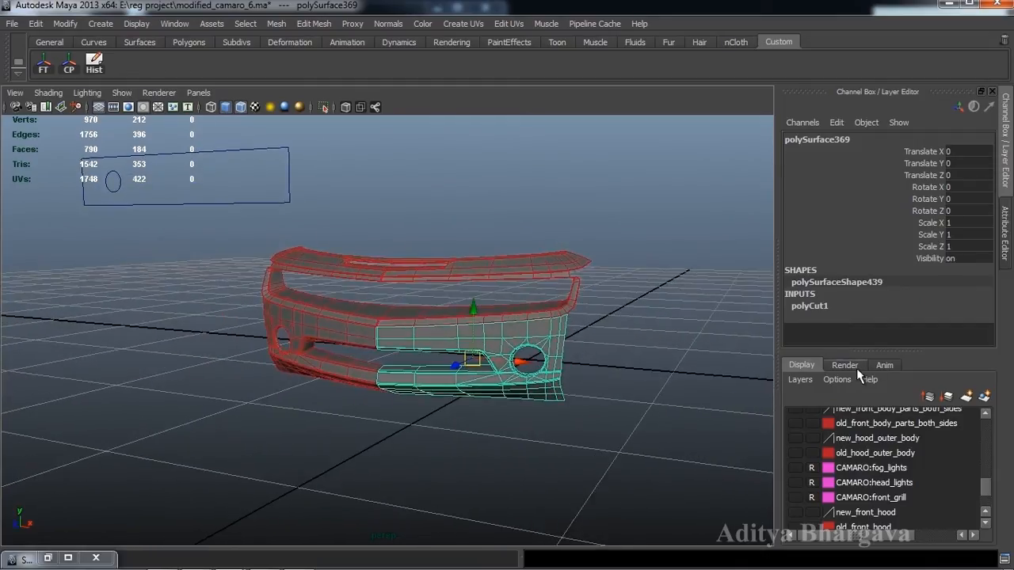
key(ctrl+a)
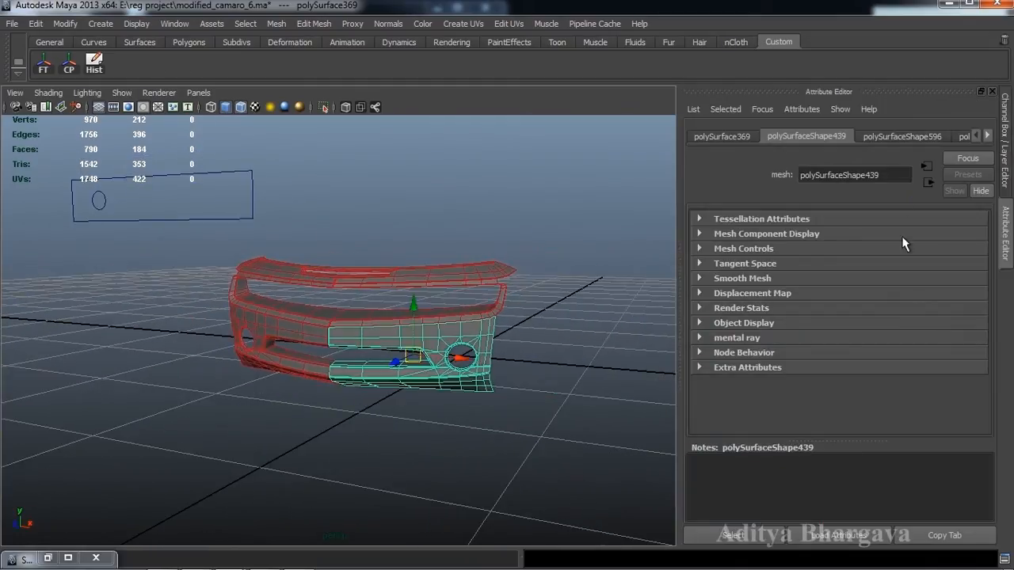
click(987, 136)
click(858, 135)
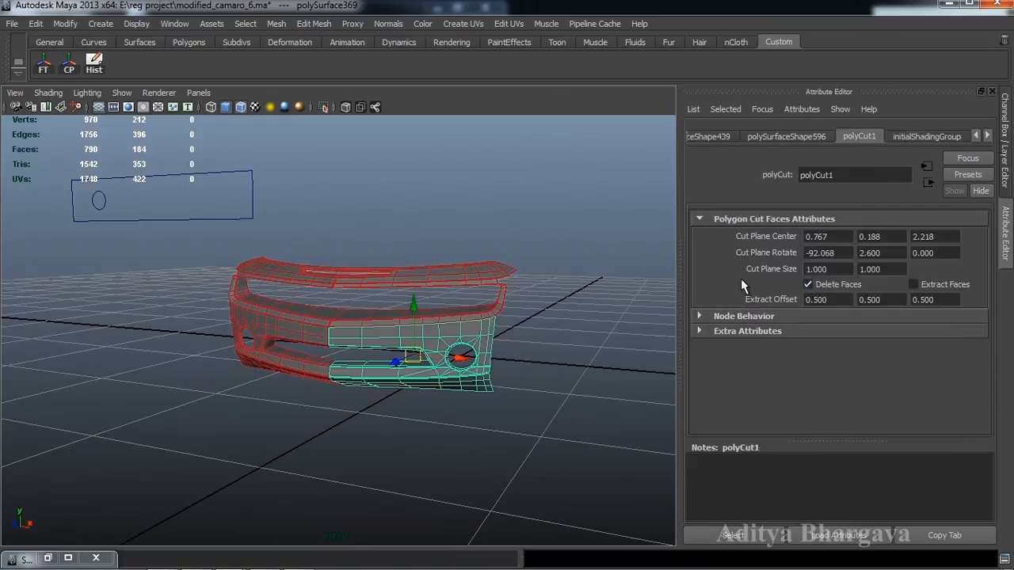
key(ctrl+a)
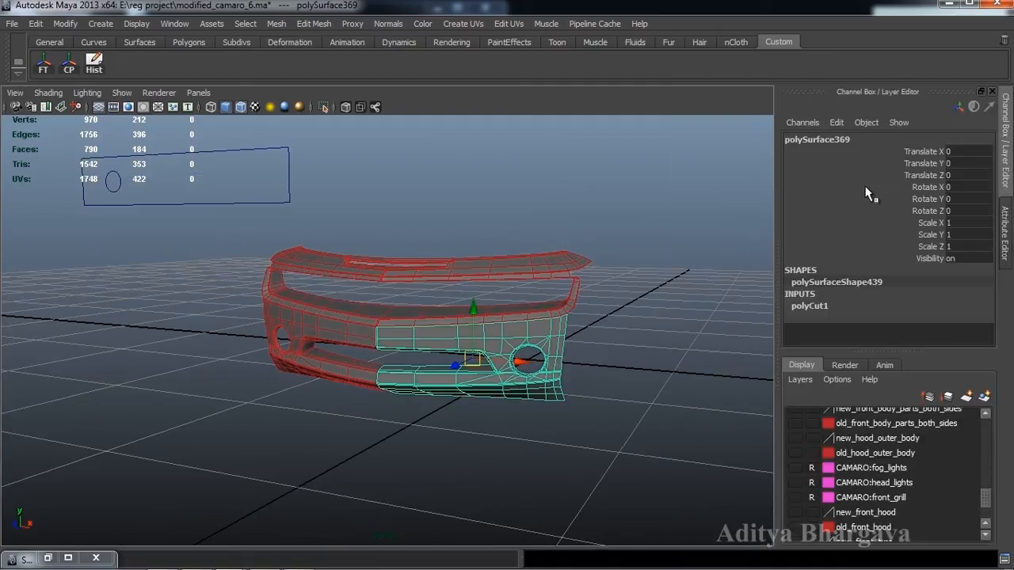
- Expand the polyCut1 input in the Channel Box to show all its cut plane attributes beside the bumper
click(815, 305)
scroll(927, 291, down, 5)
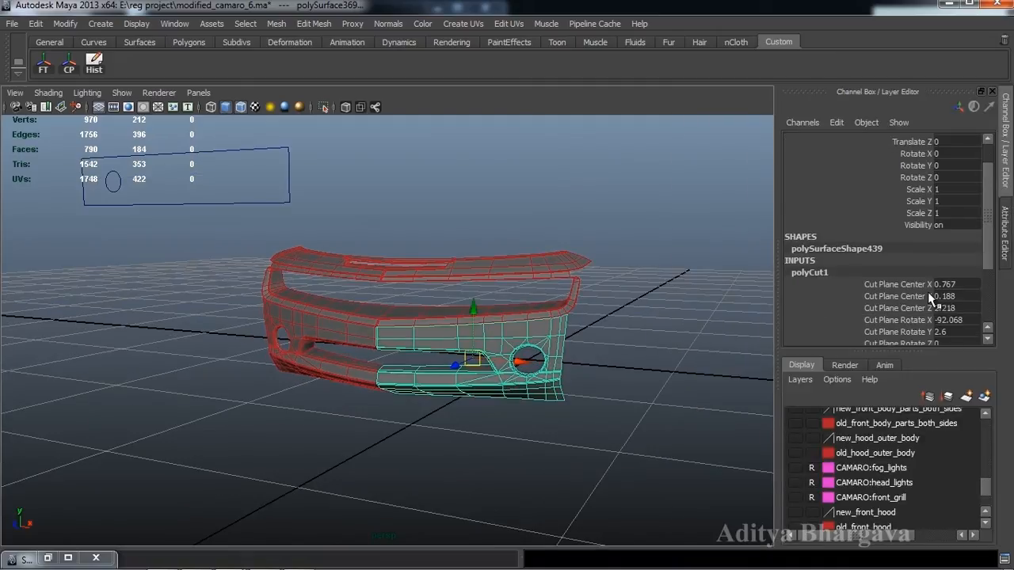
alt+middle_drag(528, 406, 576, 385)
alt+drag(575, 386, 543, 397)
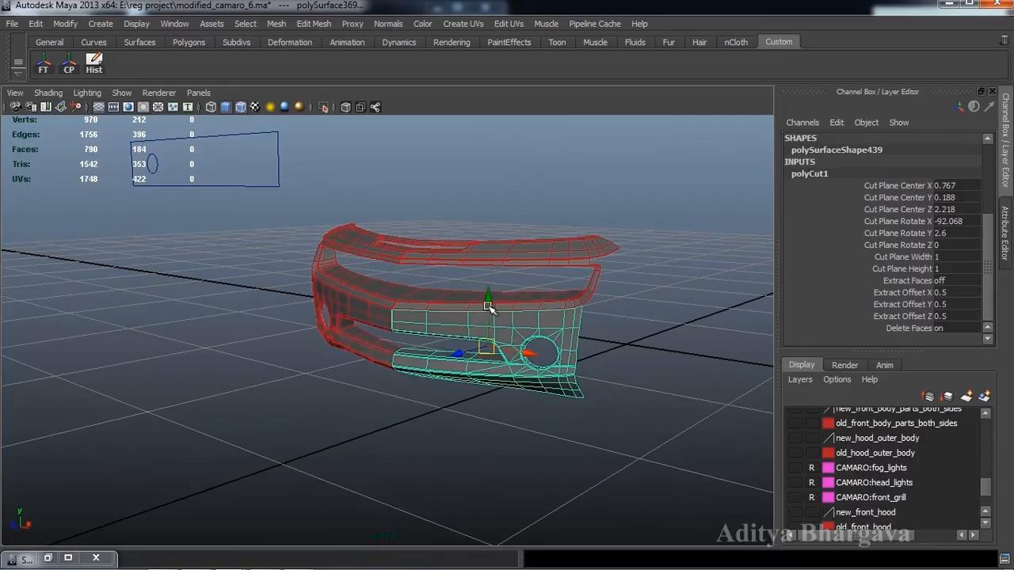
alt+drag(599, 362, 594, 433)
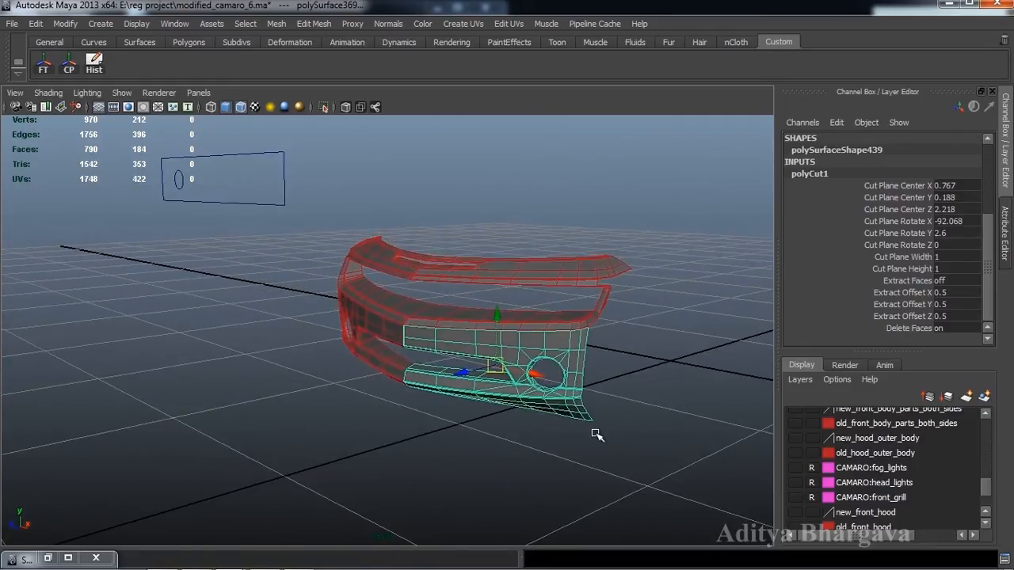
alt+drag(525, 405, 493, 296)
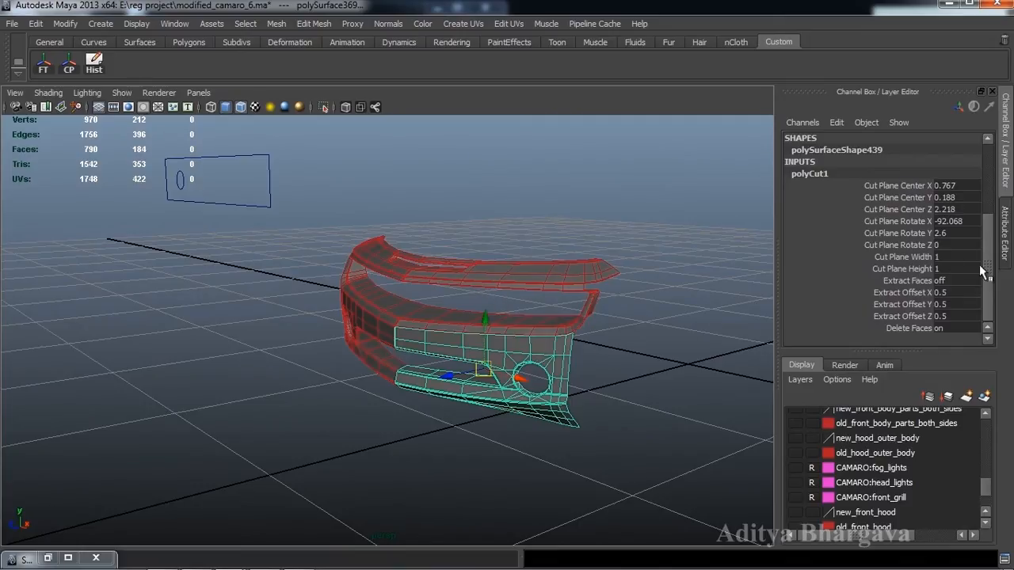
- Try raising polyCut1's Cut Plane Center Y to 0.588 and bring it back to 0.188
click(916, 198)
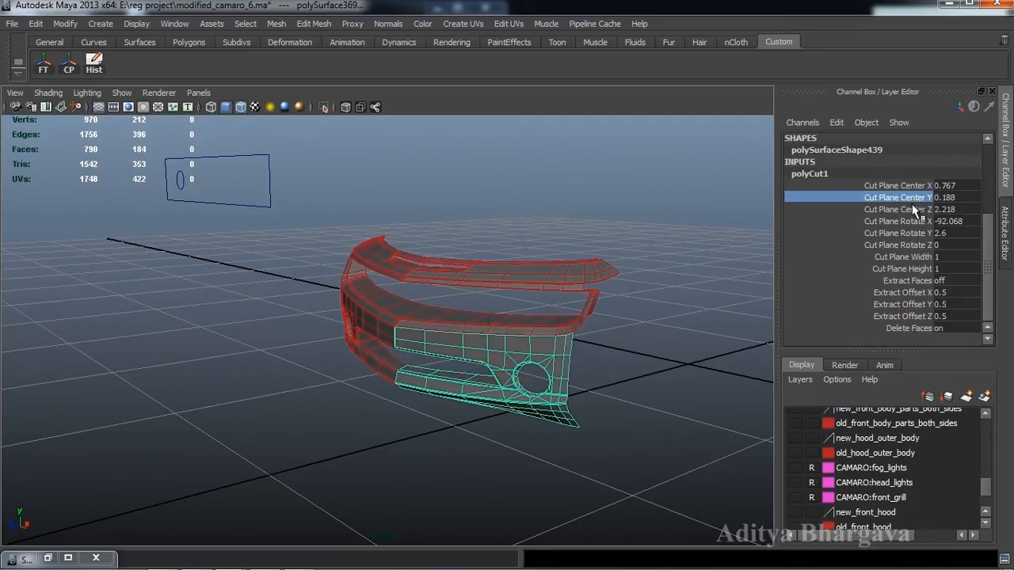
middle_drag(630, 339, 632, 342)
middle_drag(628, 342, 634, 349)
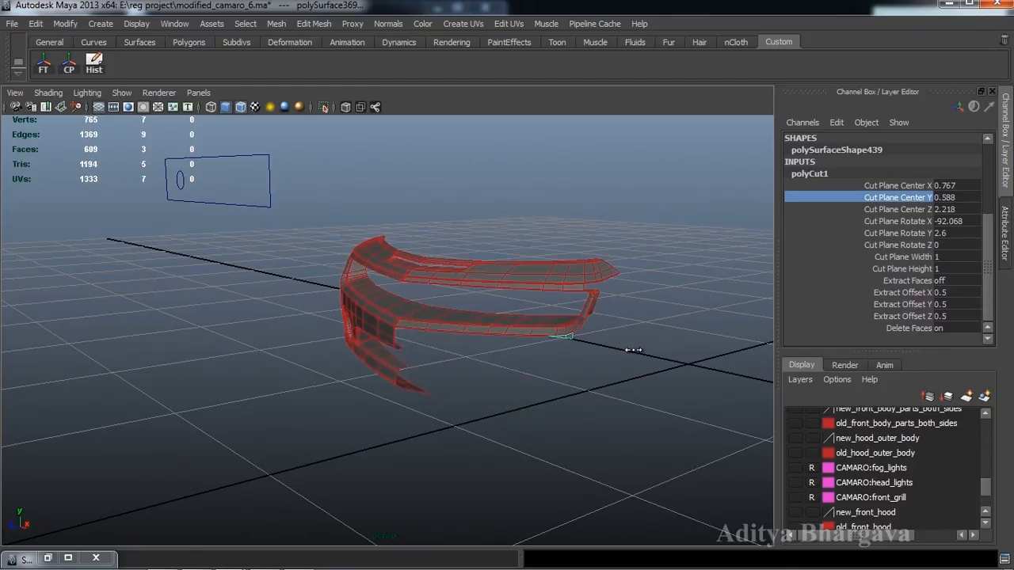
mouse_move(639, 372)
alt+mouse_down()
mouse_move(649, 373)
mouse_move(641, 376)
alt+mouse_up()
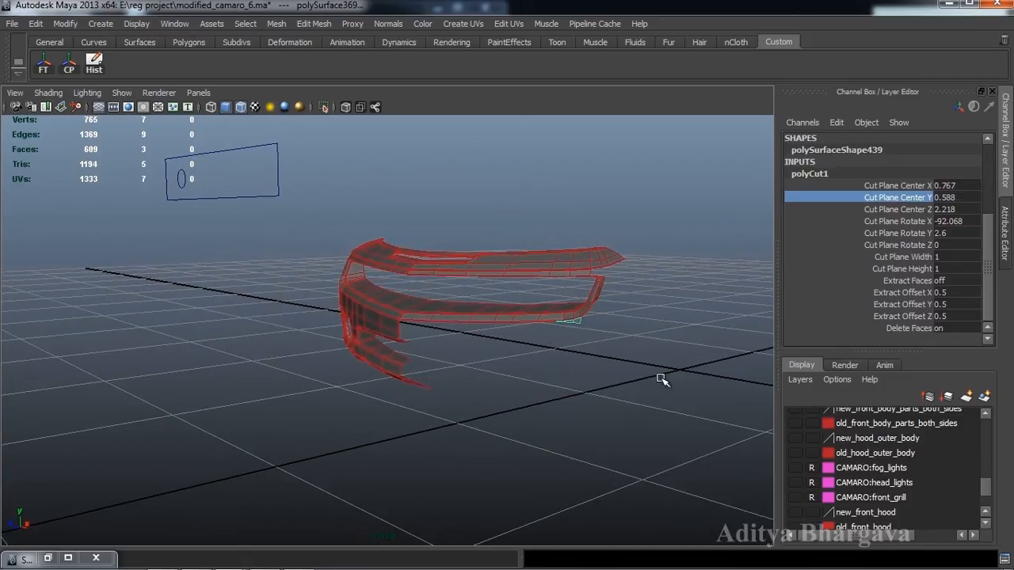
middle_drag(662, 379, 640, 384)
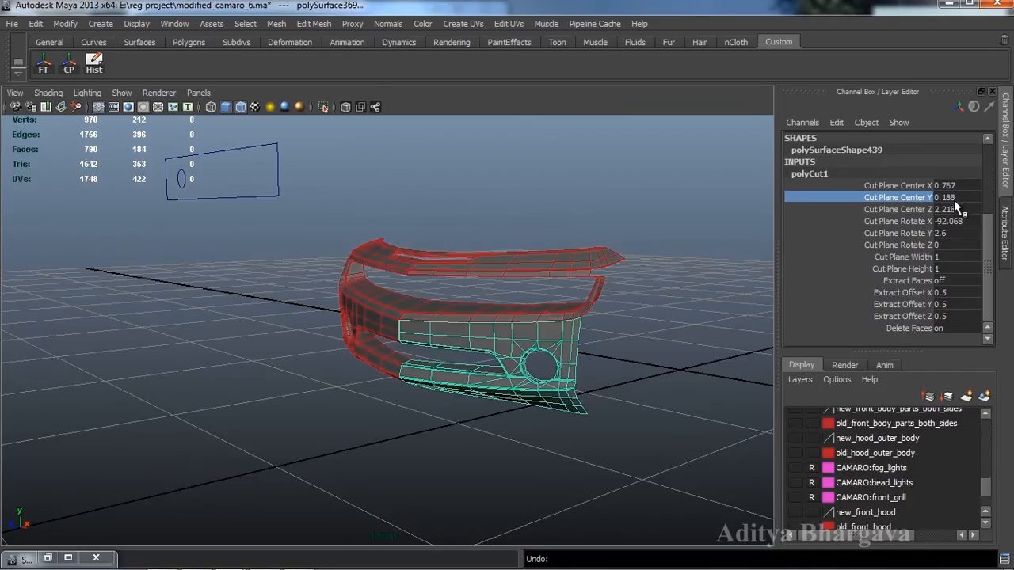
- Test polyCut1's Cut Plane Center Y at 0.588 and -1.712, and undo both changes
alt+drag(623, 344, 620, 367)
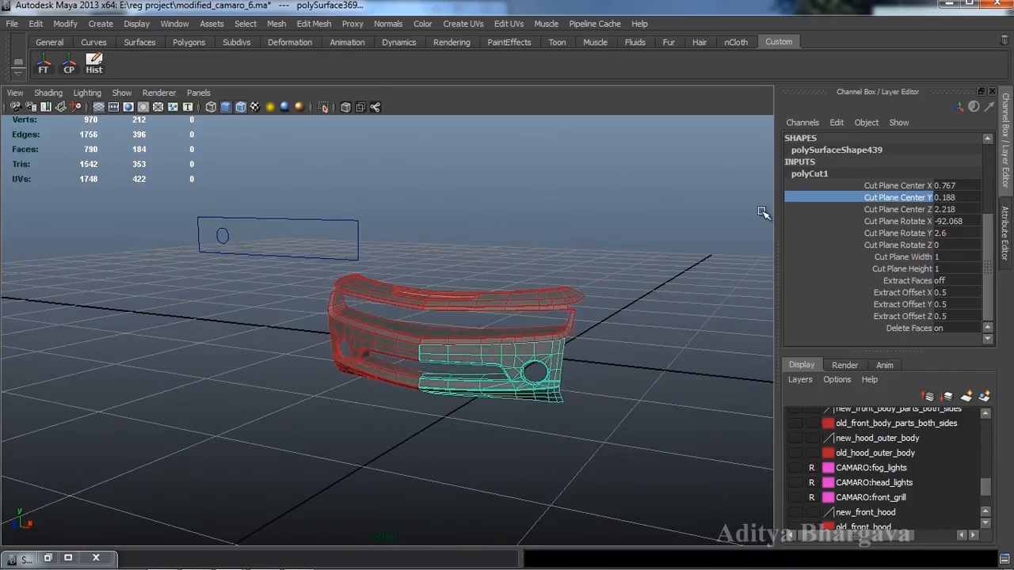
middle_drag(597, 377, 601, 383)
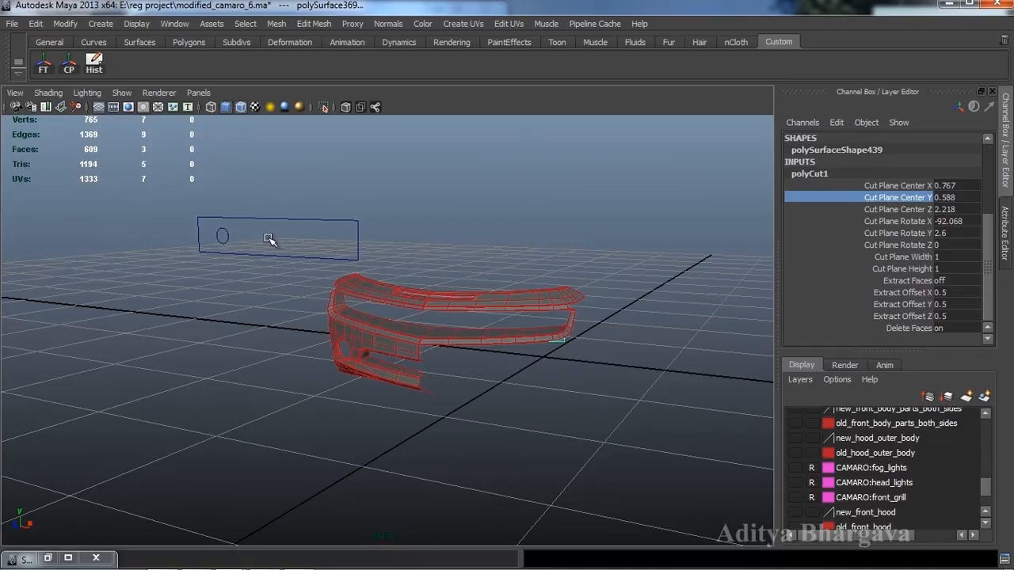
middle_drag(678, 389, 659, 391)
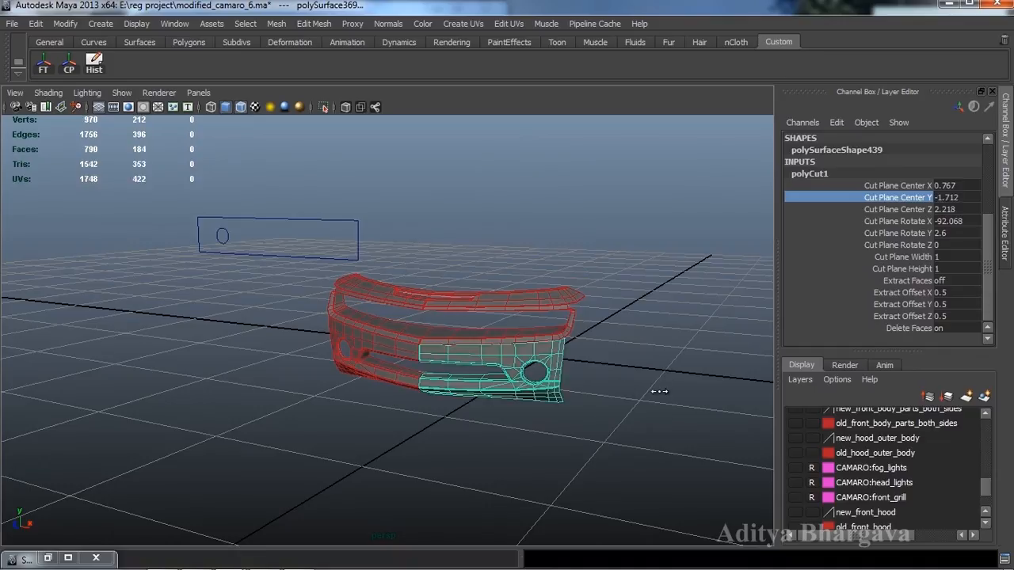
key(ctrl+z)
key(ctrl+z)
scroll(653, 337, up, 2)
alt+drag(661, 349, 543, 357)
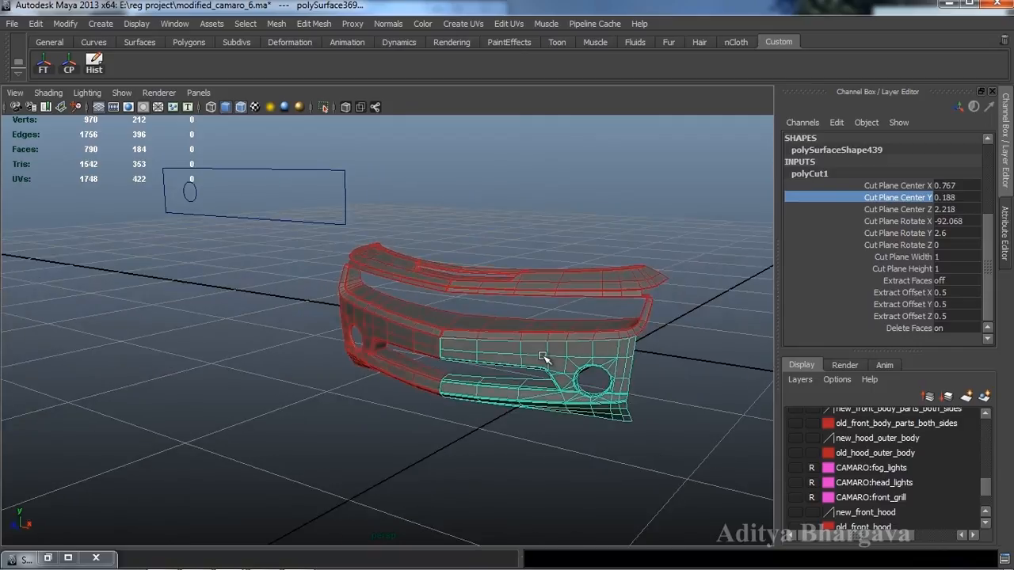
- Restore the Set Driven Key window and place it clear of the bumper and the Channel Box
click(48, 557)
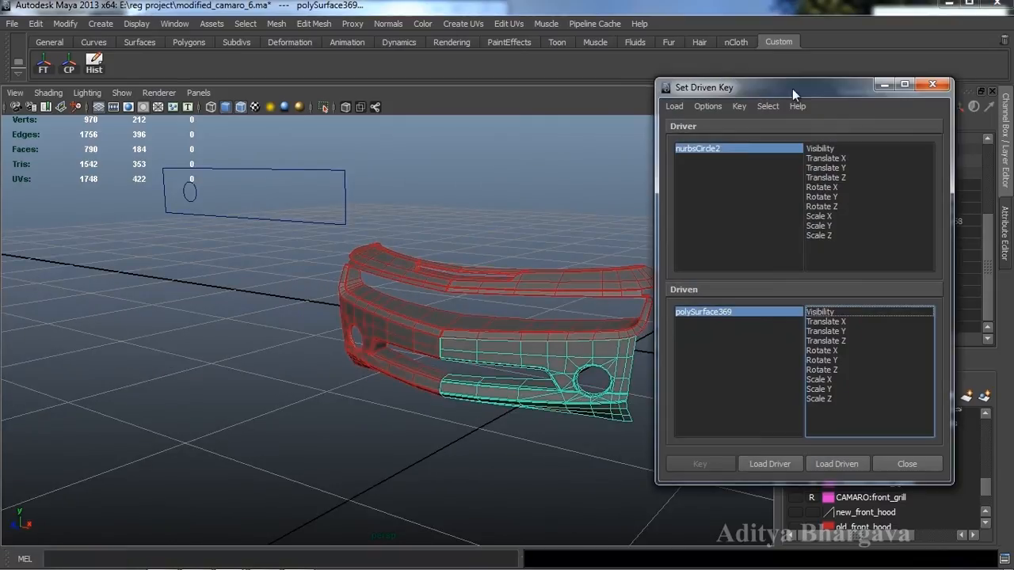
drag(792, 94, 211, 78)
alt+drag(491, 254, 680, 300)
alt+drag(599, 268, 661, 278)
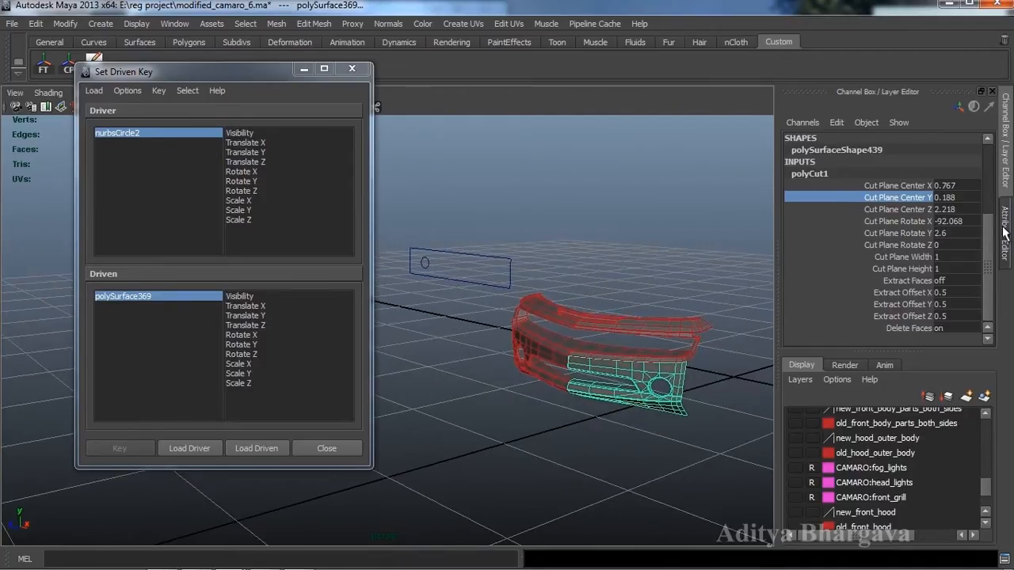
- Select the polyCut1 node through the Attribute Editor, load it as the driven object and return to the Channel Box
click(1000, 235)
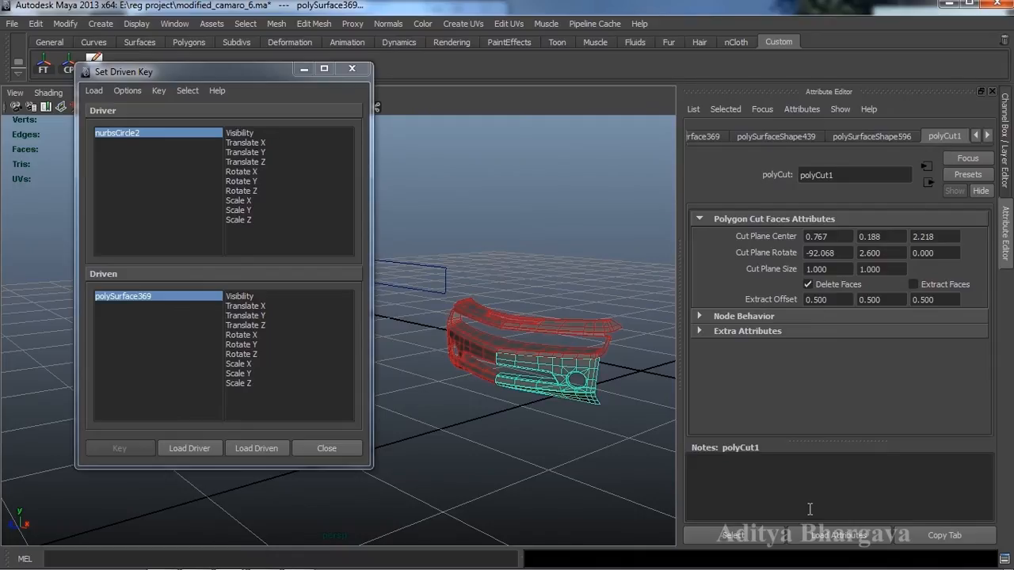
click(756, 536)
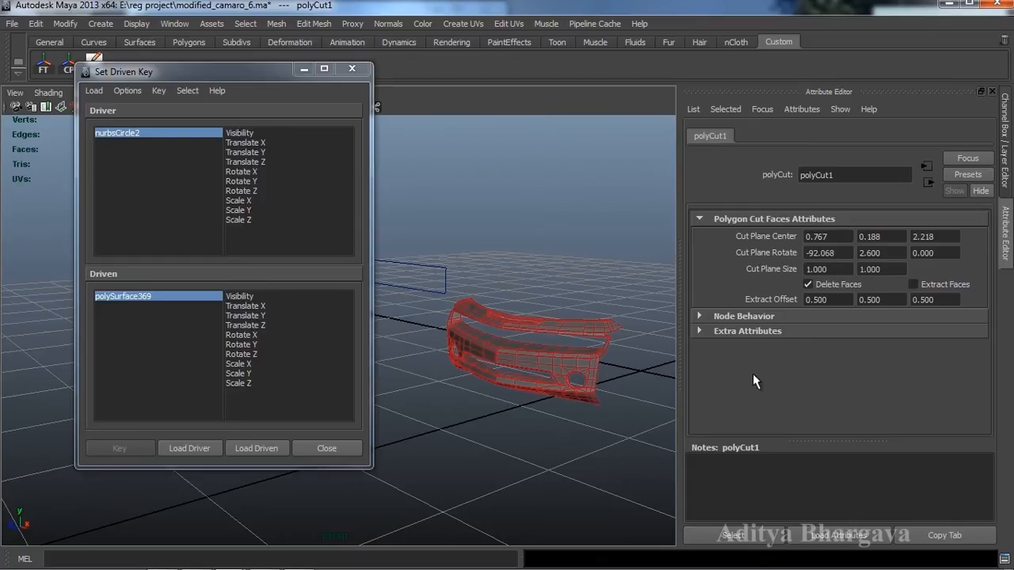
click(256, 448)
alt+drag(564, 407, 559, 428)
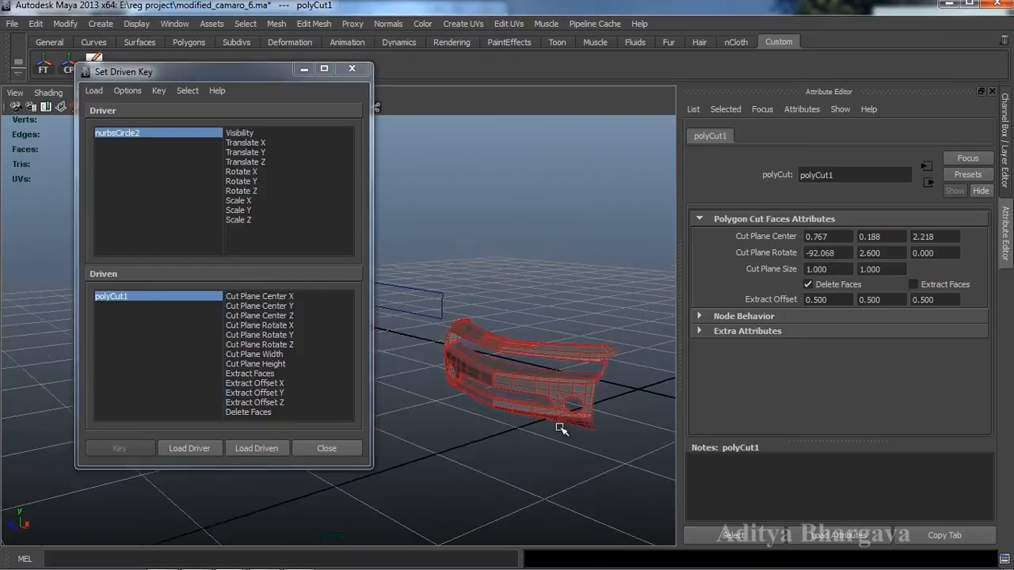
key(ctrl+a)
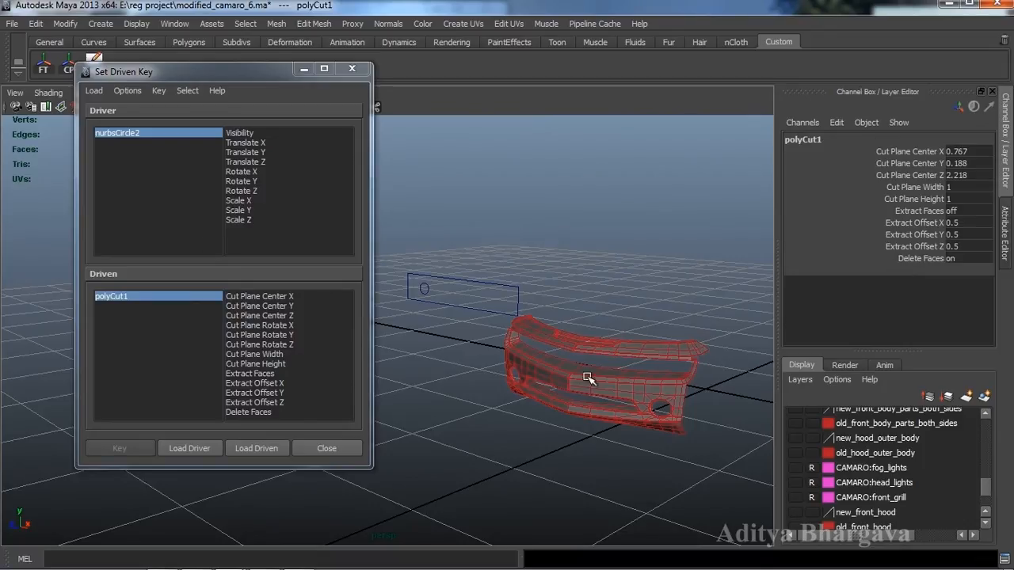
alt+drag(589, 378, 563, 391)
alt+right_drag(554, 393, 563, 398)
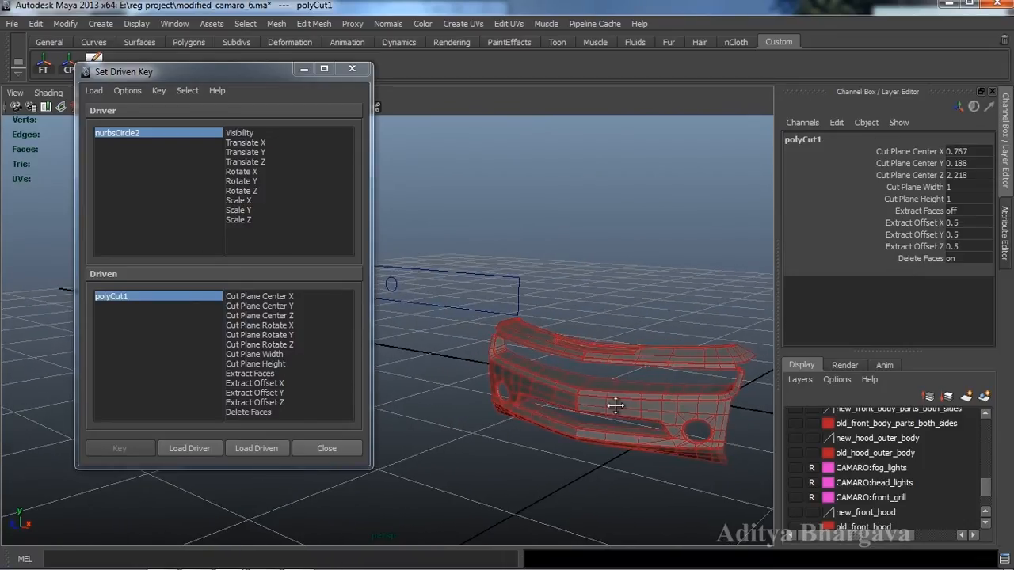
mouse_move(621, 402)
alt+mouse_down()
mouse_move(604, 403)
mouse_move(668, 389)
mouse_move(571, 382)
mouse_move(621, 394)
alt+mouse_up()
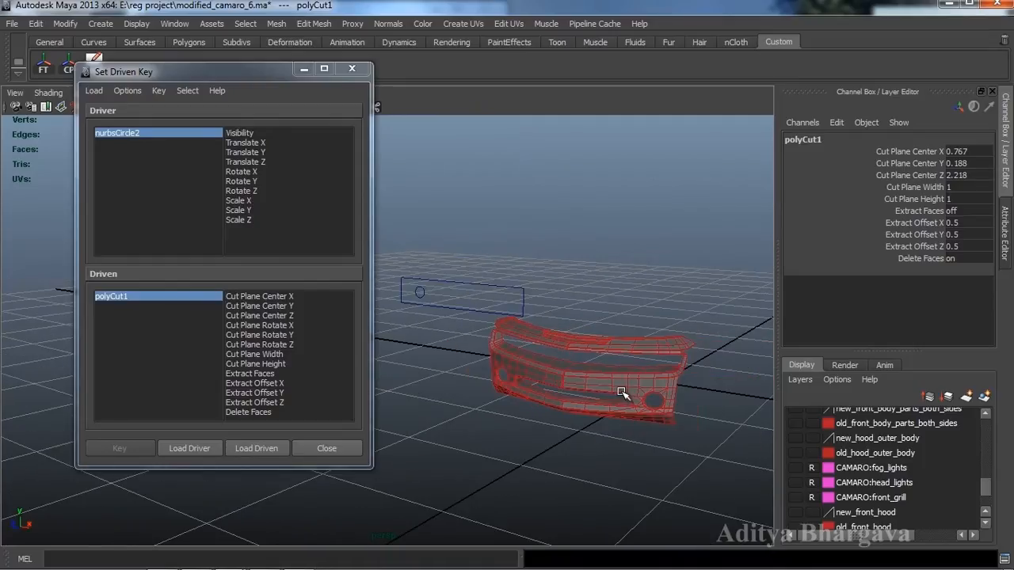
- Key polyCut1's Cut Plane Center Y at 0.188 against the circle control's Translate X at 0
click(420, 292)
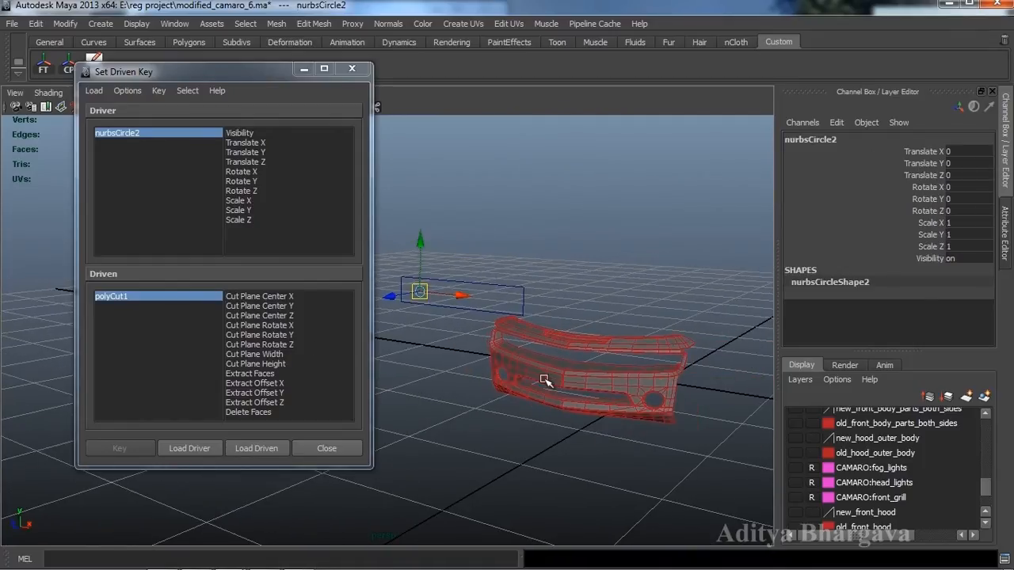
click(283, 307)
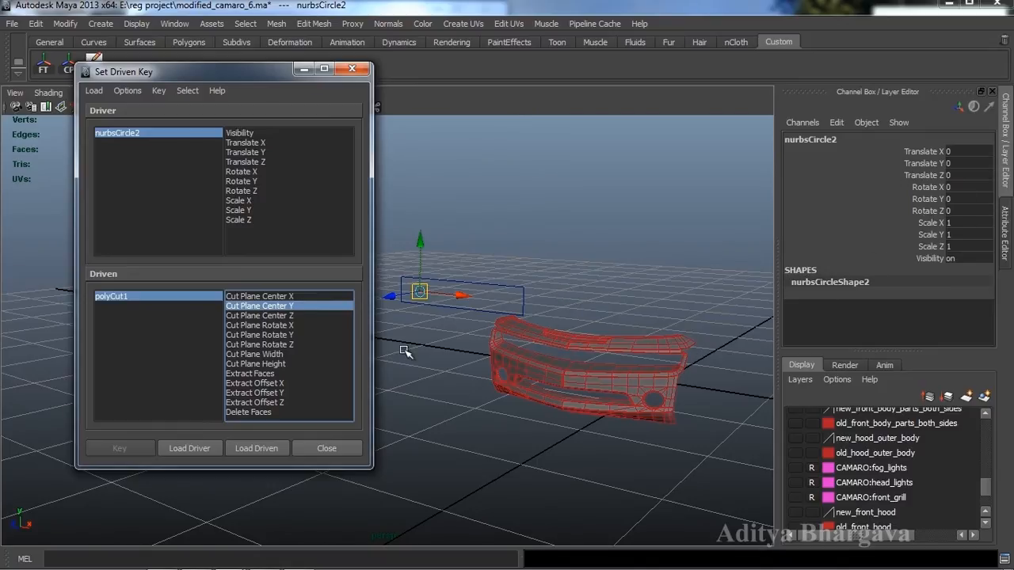
click(198, 301)
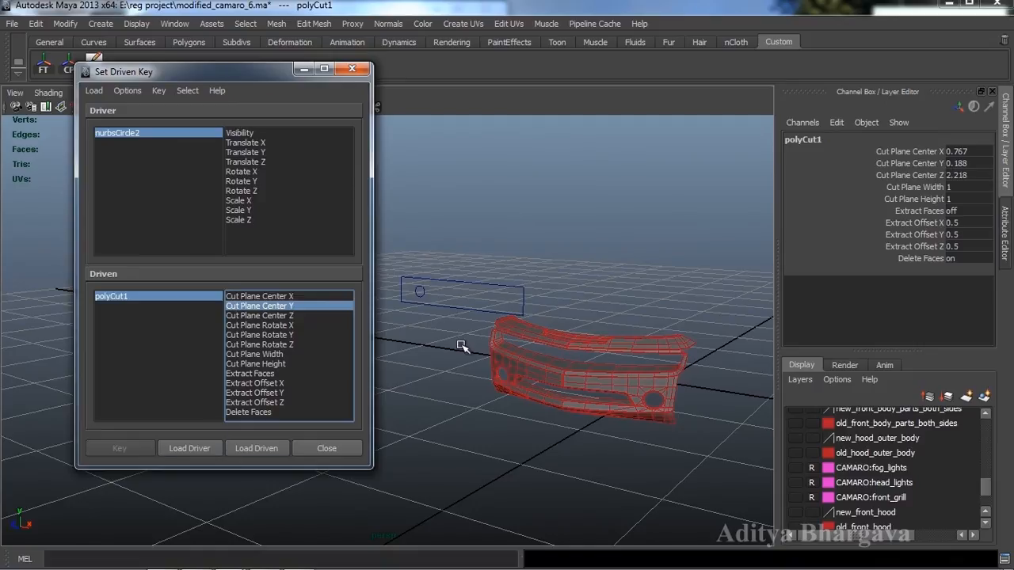
click(250, 143)
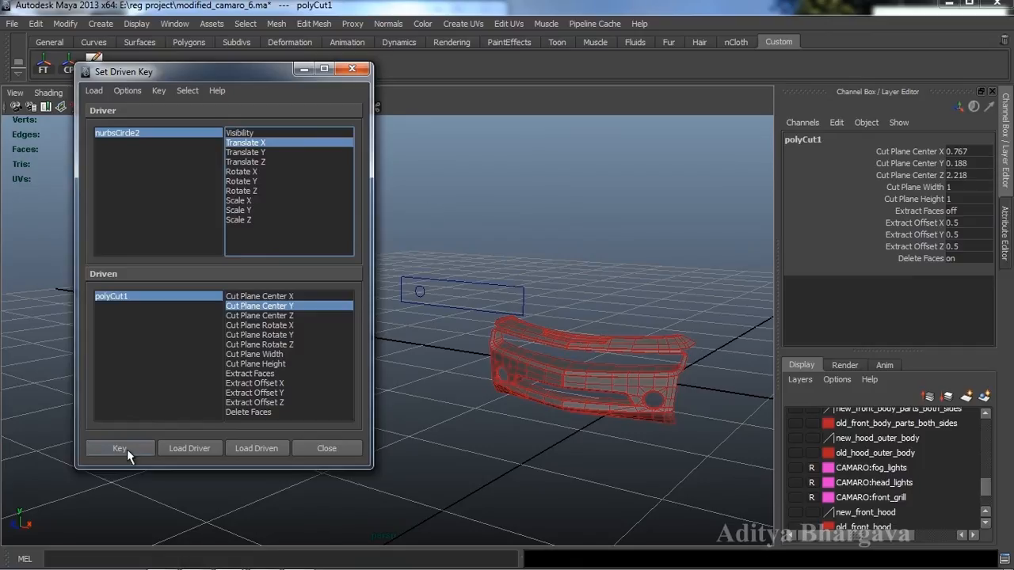
click(120, 448)
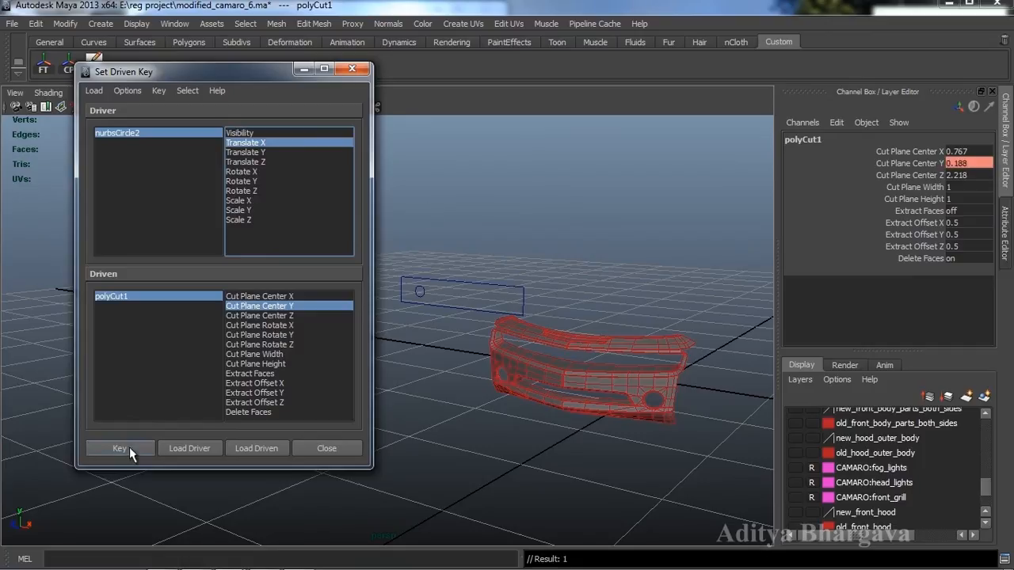
- Move the circle control along X inside its rectangle to a Translate X of about 0.256
click(428, 286)
key(w)
drag(471, 292, 493, 293)
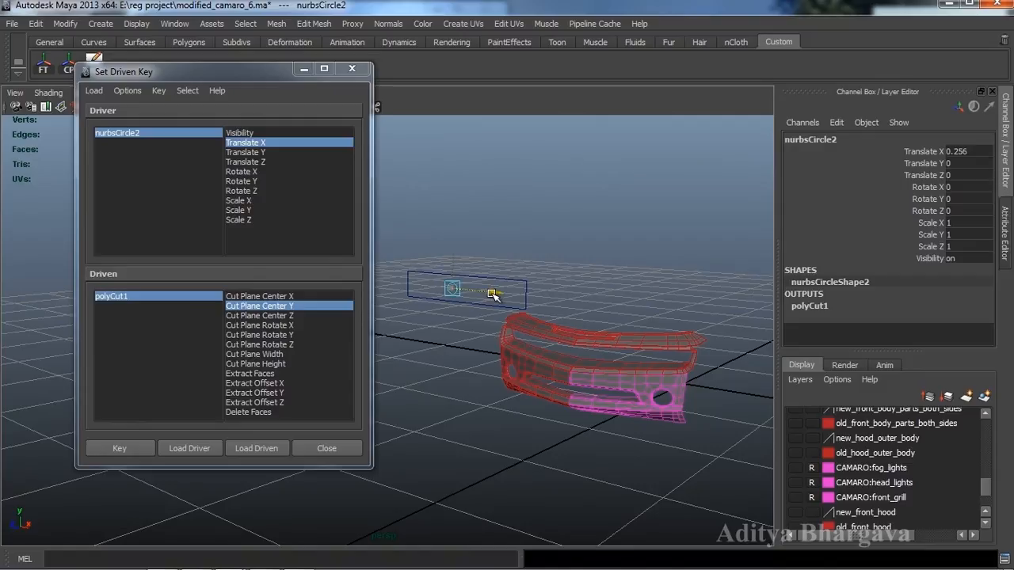
alt+drag(580, 409, 536, 445)
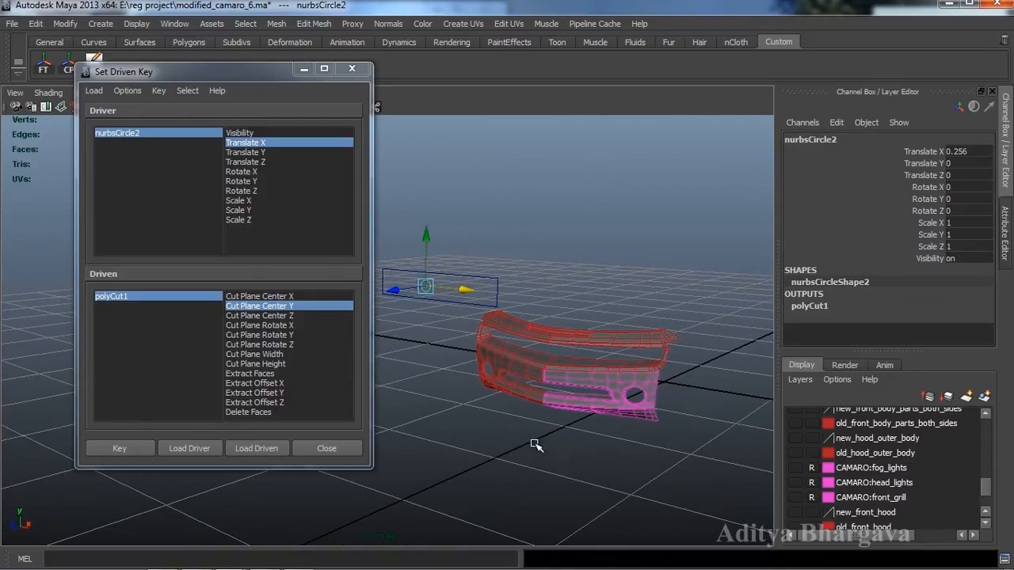
- Select the driven polyCut1 node and set its Cut Plane Center Y to 0.588
click(168, 296)
click(261, 305)
click(978, 162)
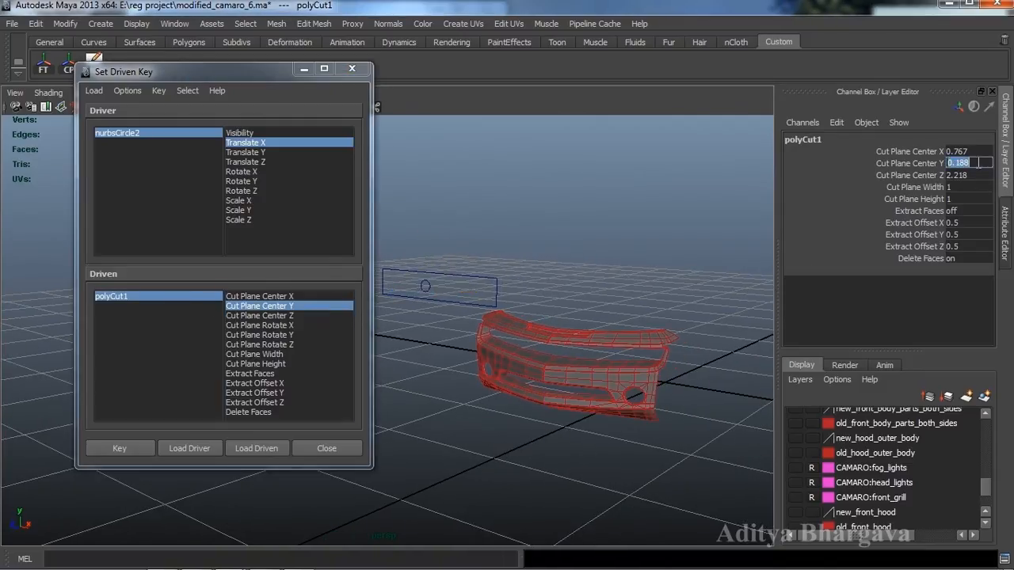
text(.588)
key(Return)
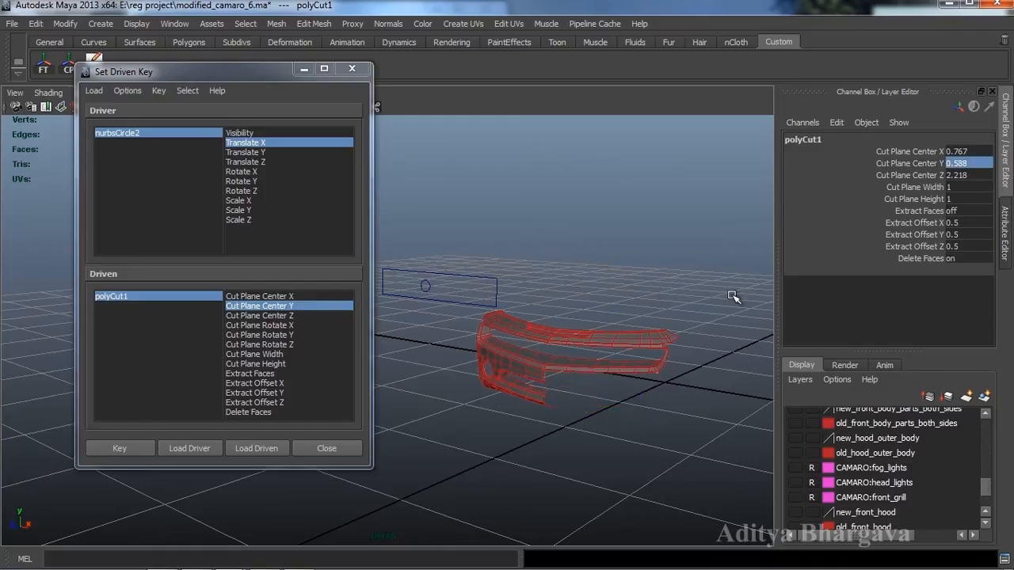
- Key polyCut1's Cut Plane Center Y at 0.588 against the circle control's Translate X of 0.256, and select the circle
click(137, 449)
alt+middle_drag(596, 334, 633, 333)
click(460, 277)
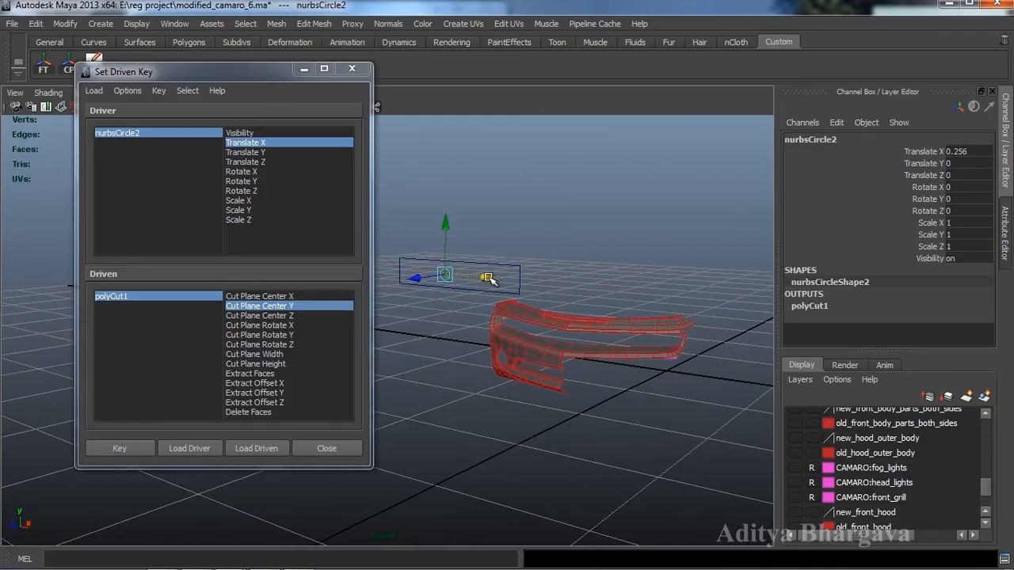
- Try moving the circle control slightly along X to about 0.271, undo the move and reselect the circle
mouse_move(486, 277)
mouse_down()
mouse_move(461, 281)
mouse_move(484, 287)
mouse_move(443, 281)
mouse_move(490, 290)
mouse_up()
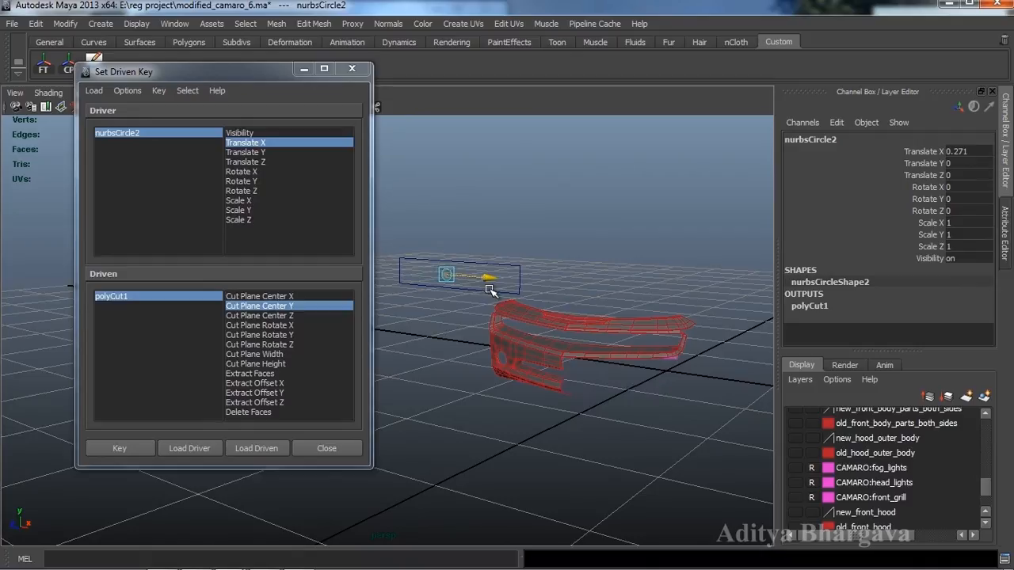
key(ctrl+z)
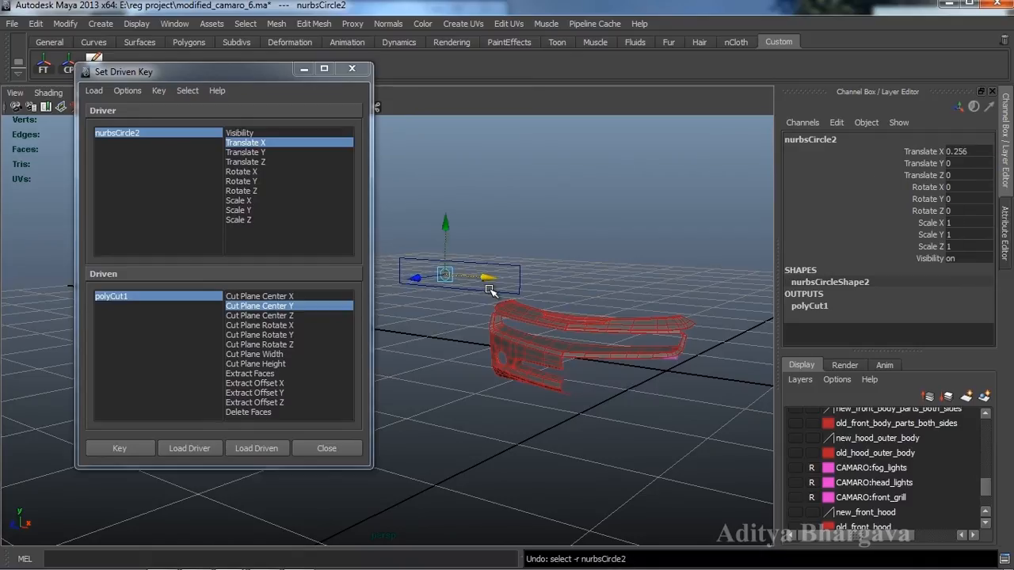
click(463, 275)
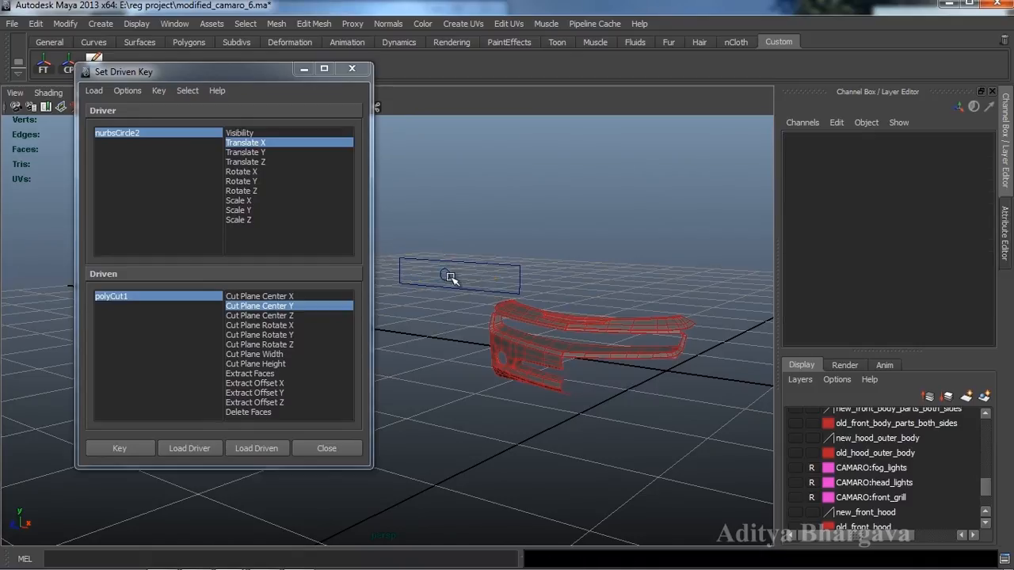
click(446, 276)
alt+drag(576, 353, 561, 351)
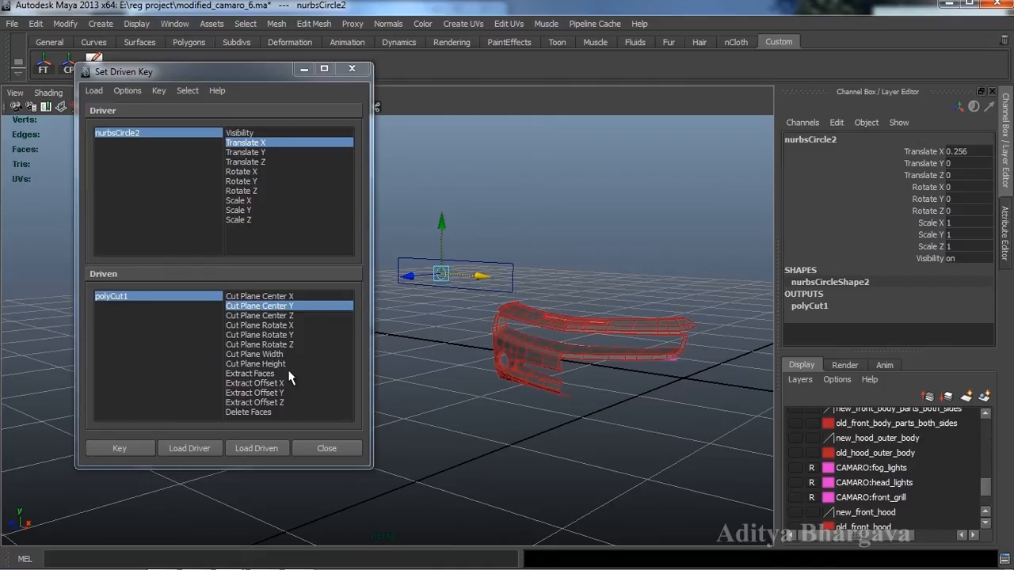
- Load the remaining cut bumper piece, polySurface369, as the driven object and choose Visibility as its driven attribute
click(675, 363)
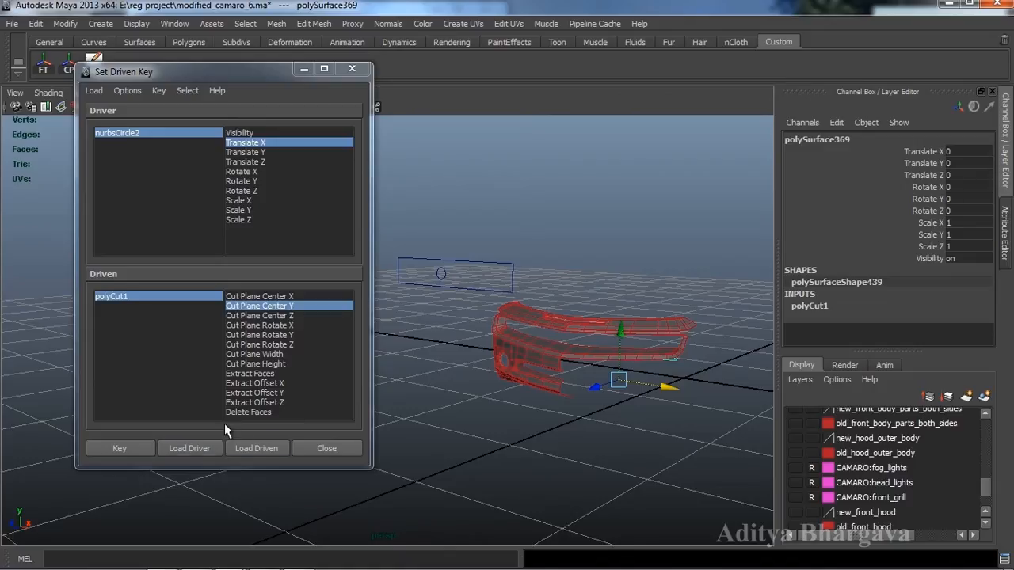
click(245, 449)
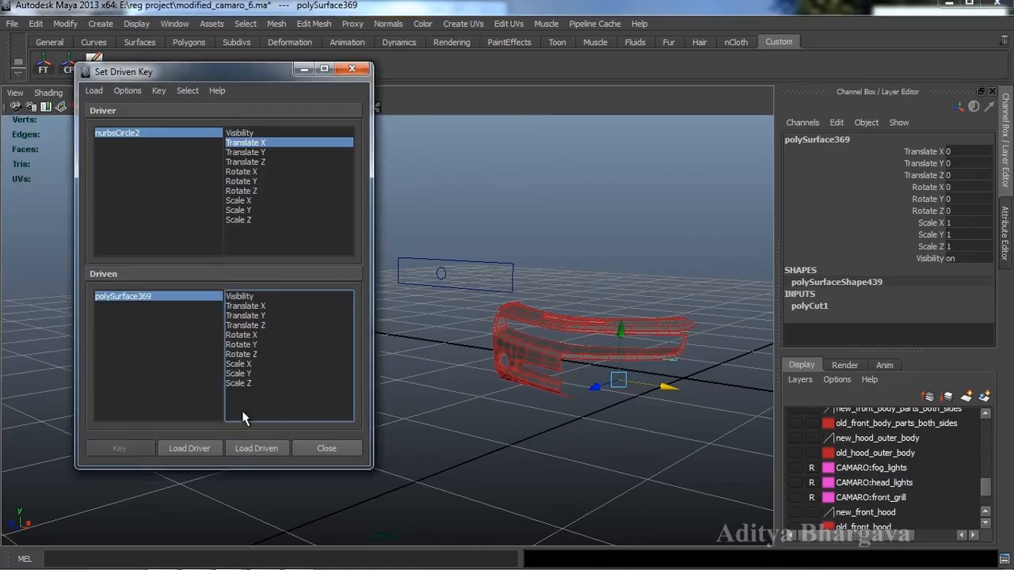
click(255, 298)
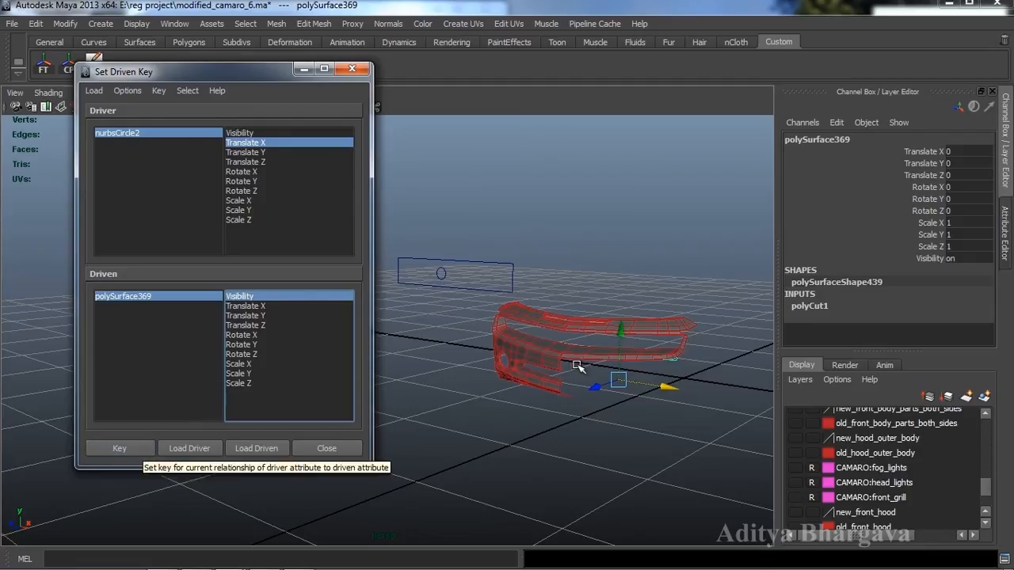
- Select the circle control and set its Translate X to 0
click(443, 274)
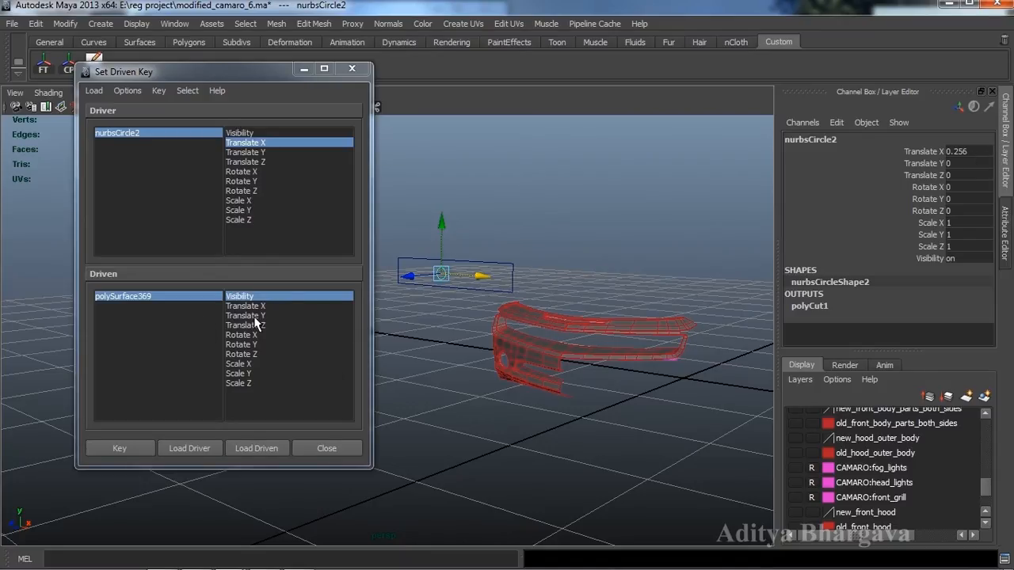
click(958, 150)
text(0)
key(Return)
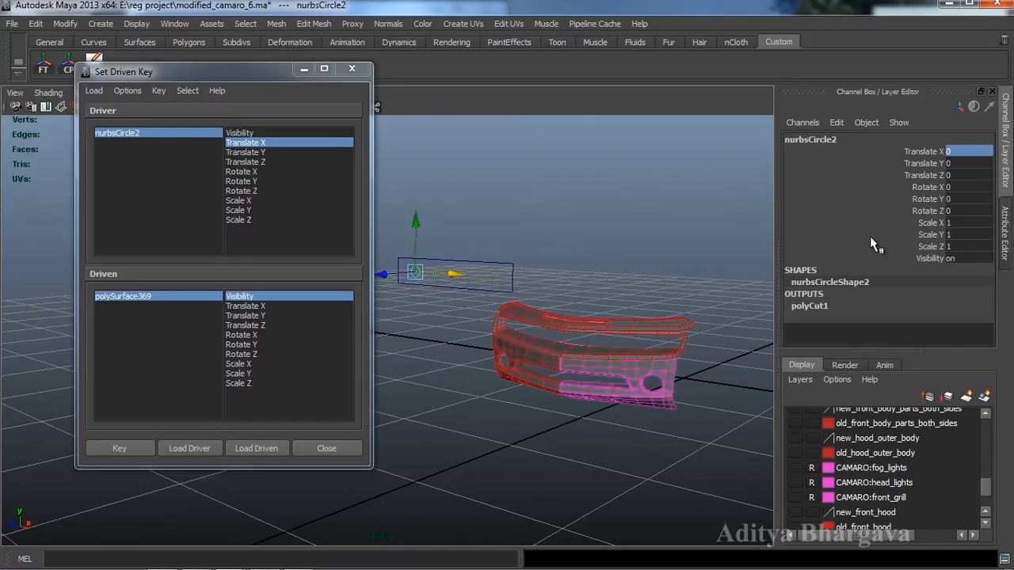
- Key polySurface369's Visibility on against the circle control's Translate X at 0
click(635, 373)
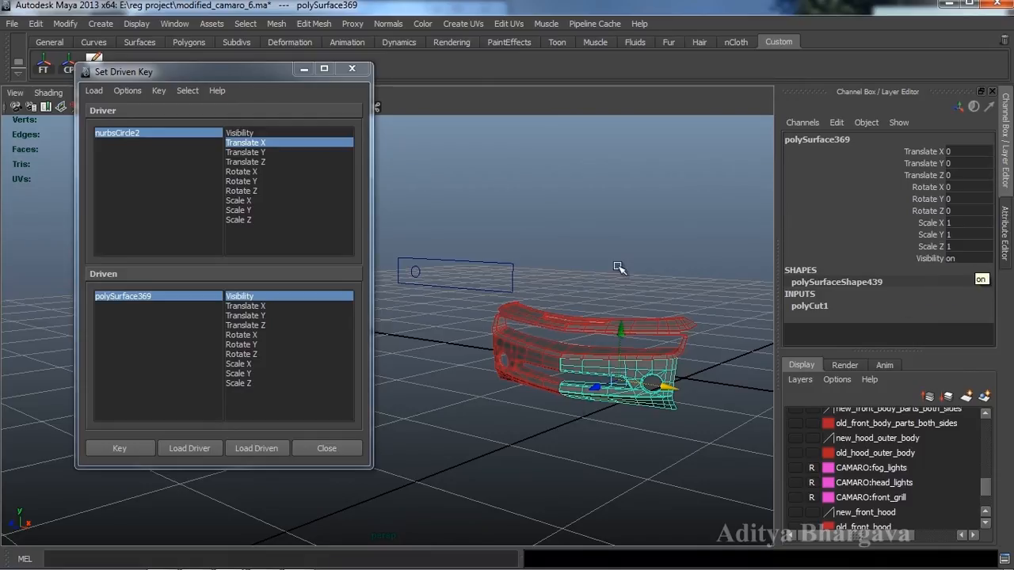
click(415, 271)
click(631, 372)
click(183, 298)
click(246, 296)
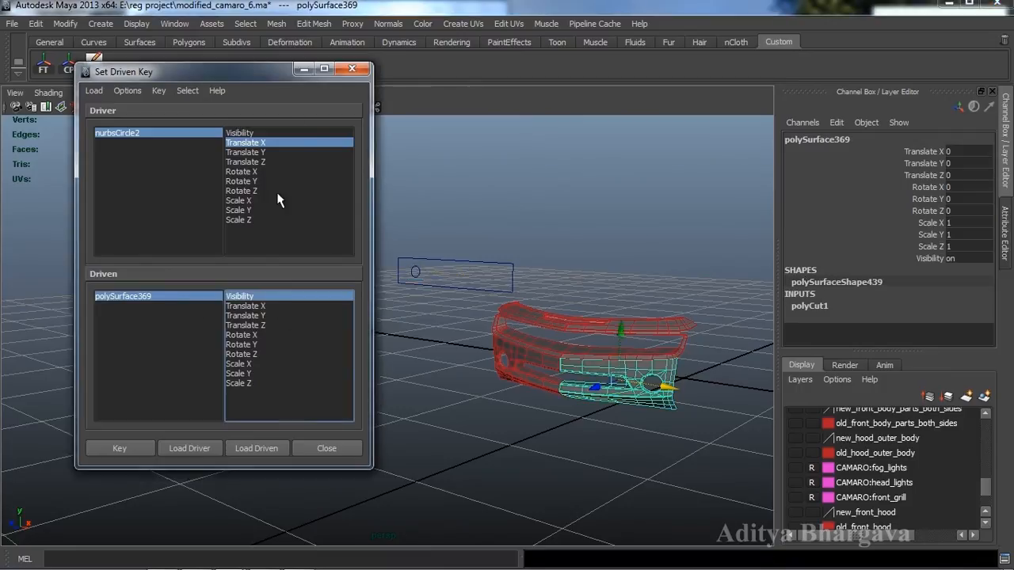
click(140, 447)
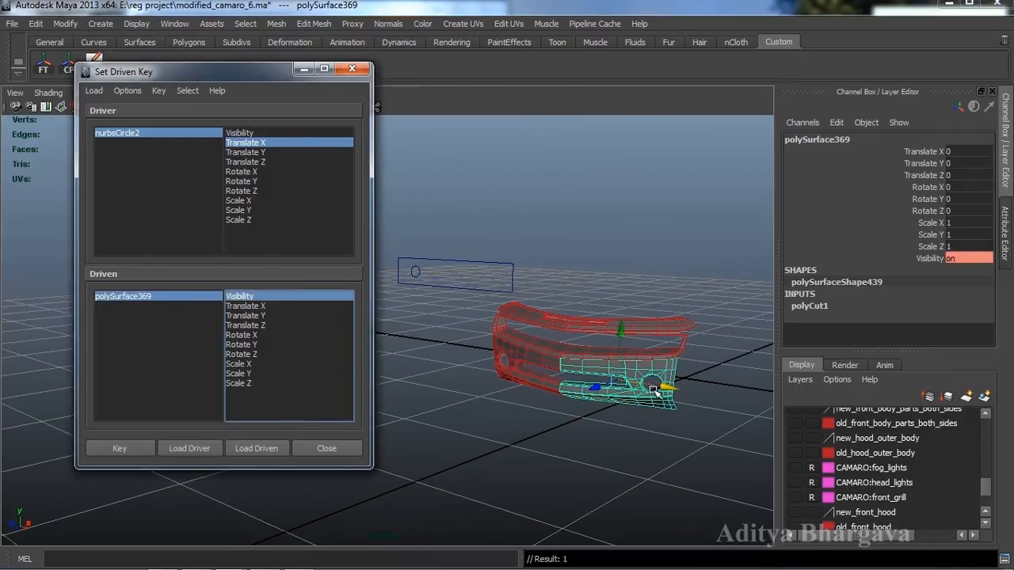
- Select the driver circle with its Translate X attribute and set Translate X to 0.256
click(179, 133)
click(247, 143)
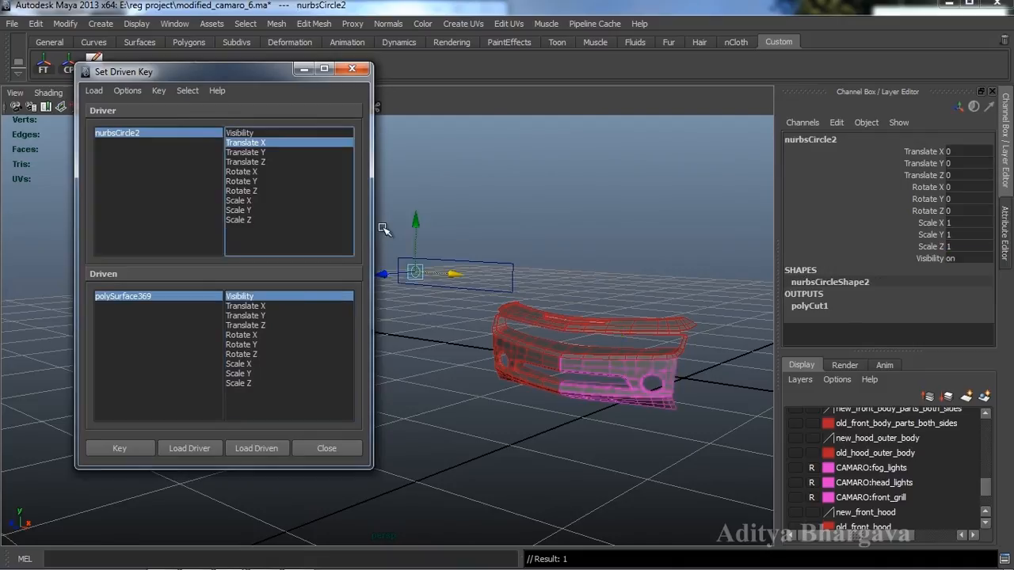
click(966, 151)
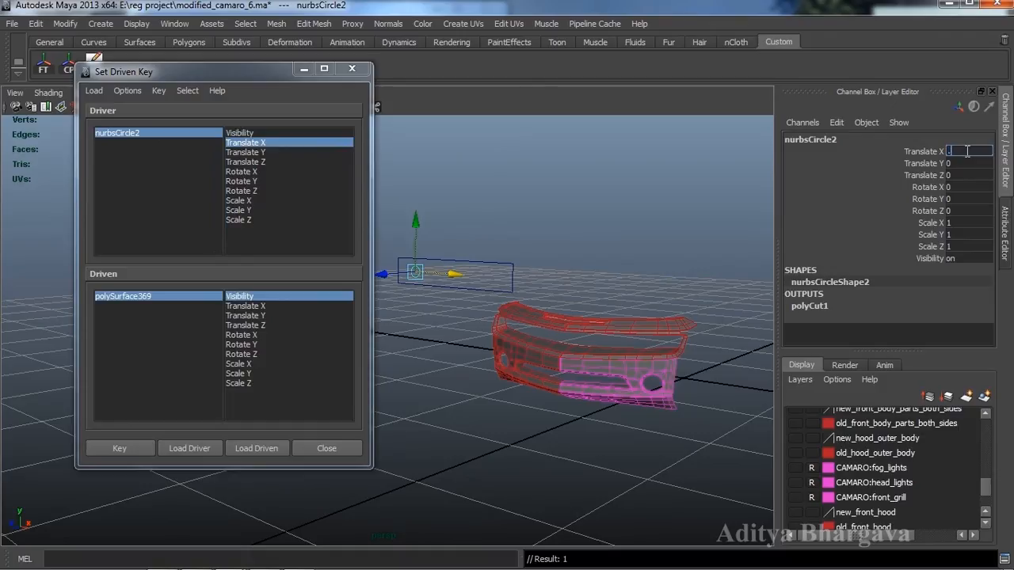
key(Return)
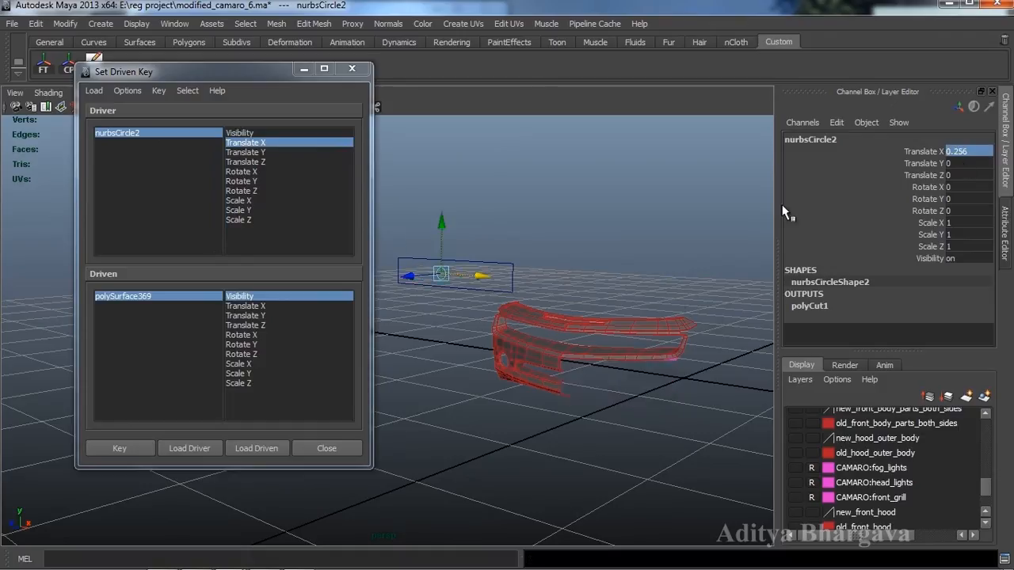
- Turn polySurface369's Visibility off without keying it, try moving the circle control to about 0.312 in X, and undo that move
click(160, 296)
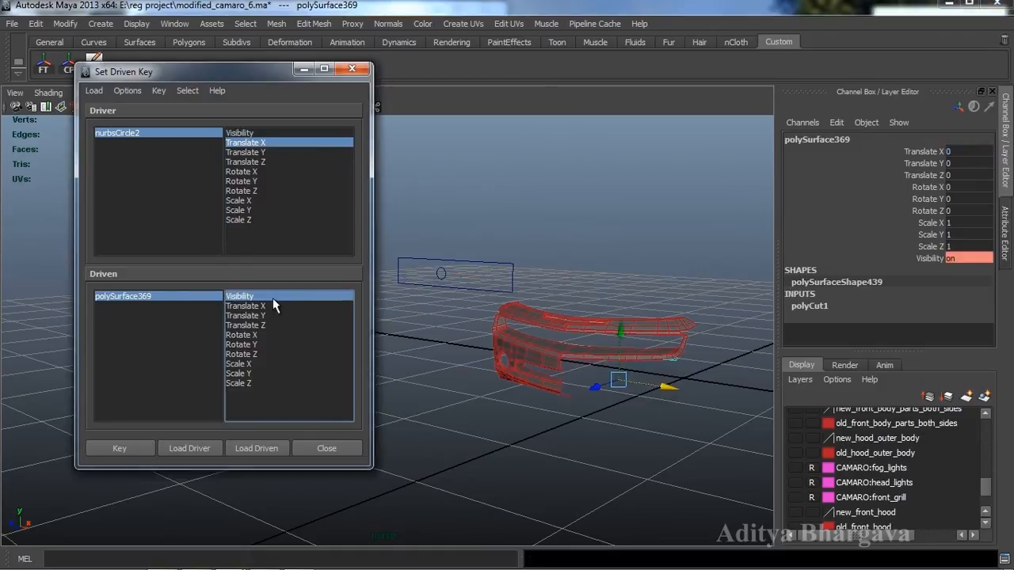
click(974, 259)
text(0)
key(Return)
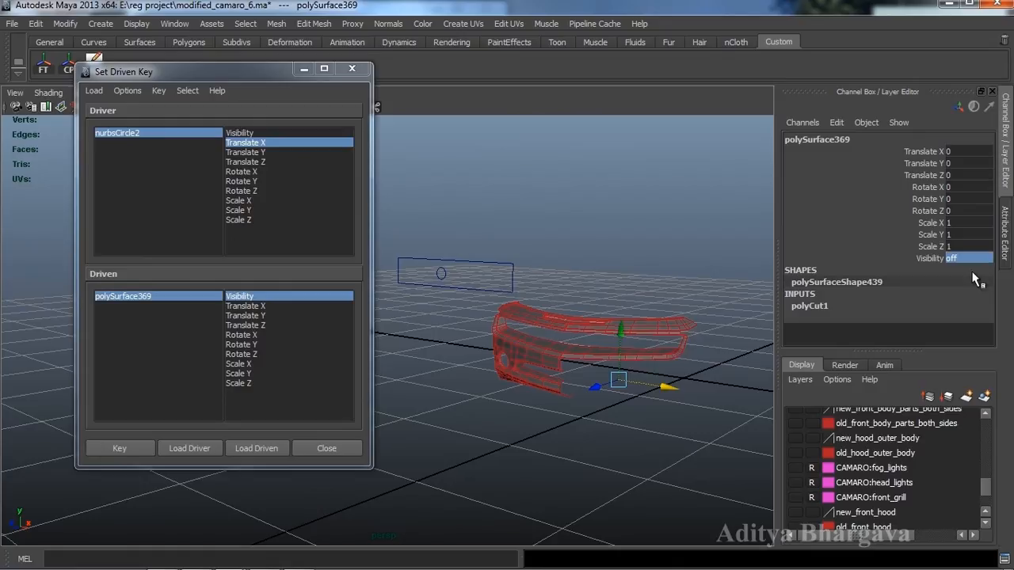
click(446, 274)
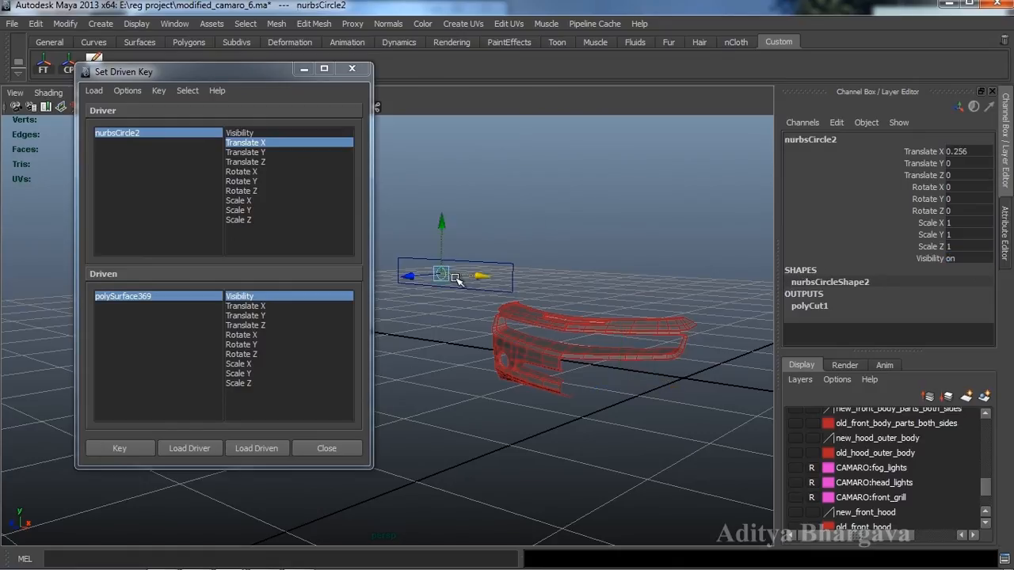
drag(484, 277, 490, 297)
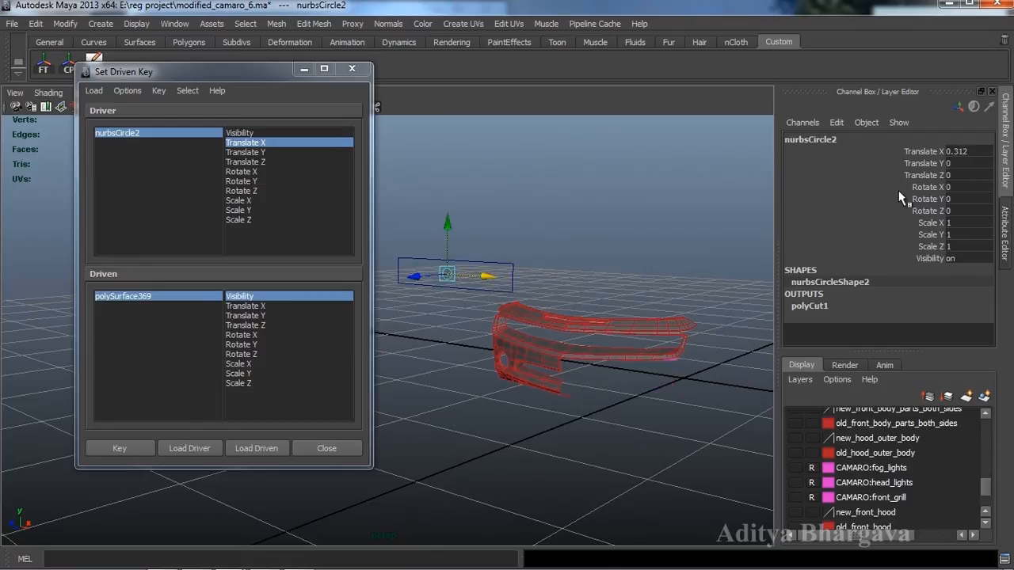
key(ctrl+z)
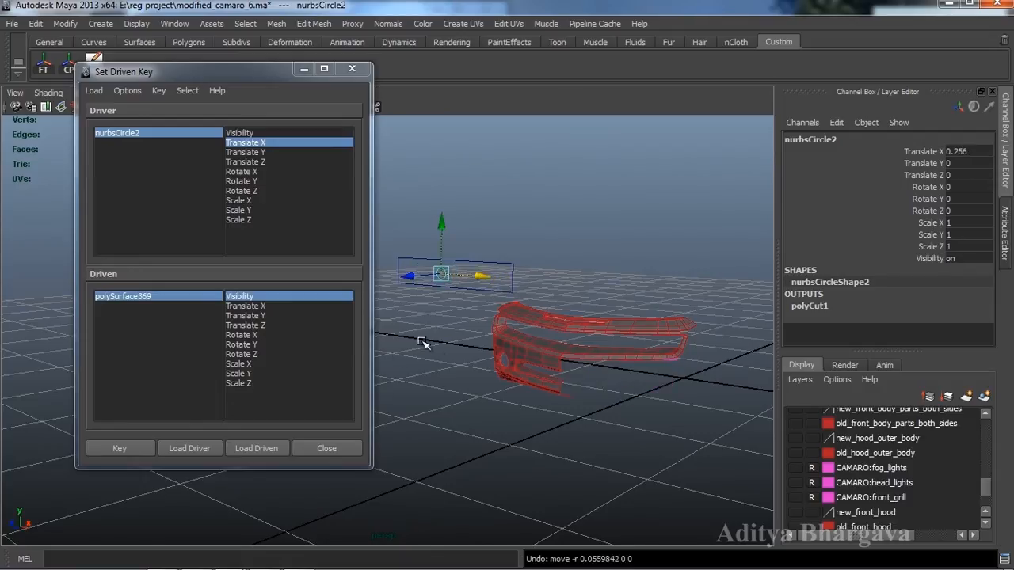
- Set polySurface369's Visibility to off and key it against the circle control's Translate X of 0.256
click(178, 295)
click(974, 260)
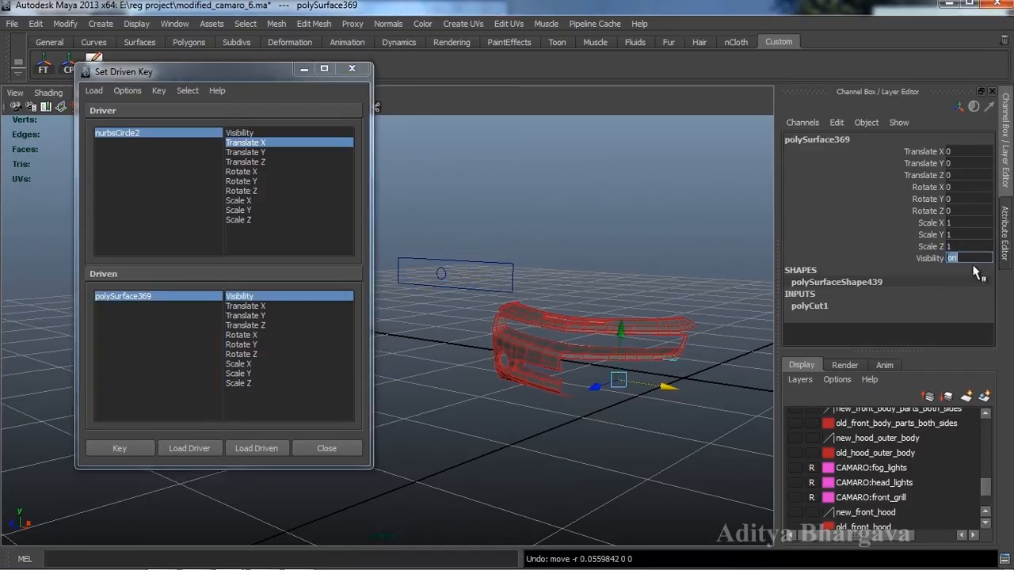
text(0)
key(Return)
click(131, 448)
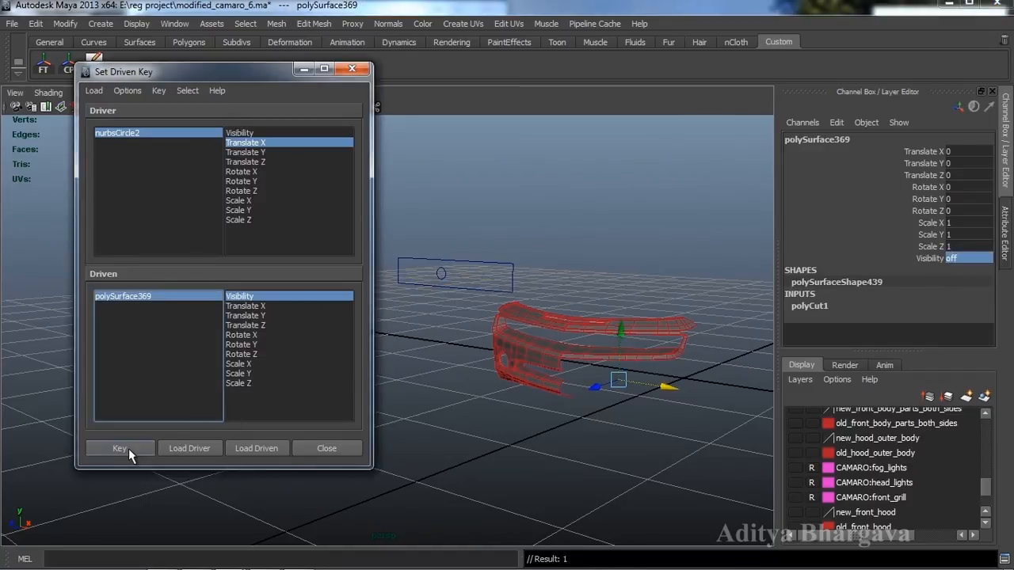
- Move the circle control along X to about 0.115 and 0.137 to test where polySurface369's visibility switches
click(440, 275)
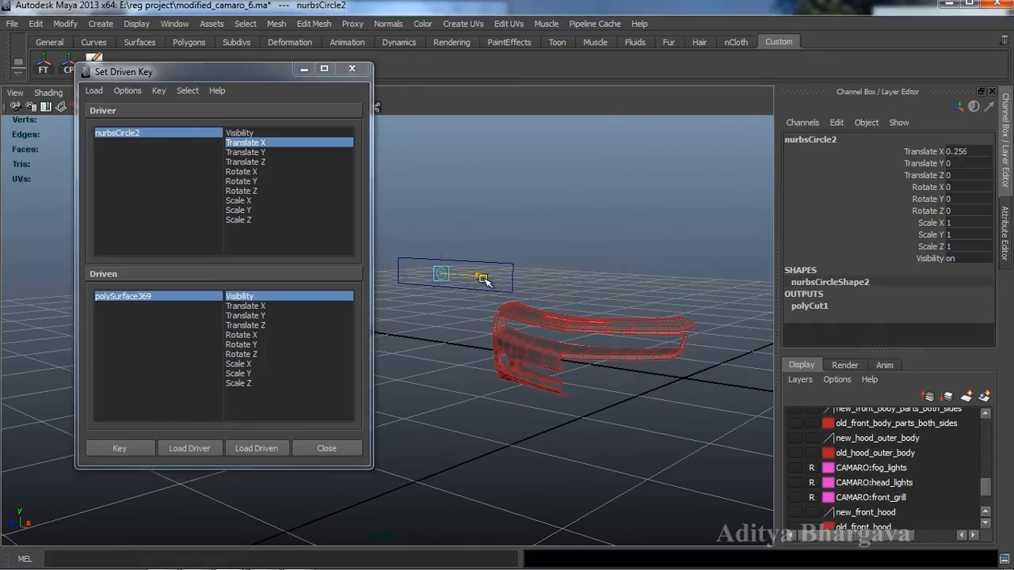
drag(484, 279, 466, 298)
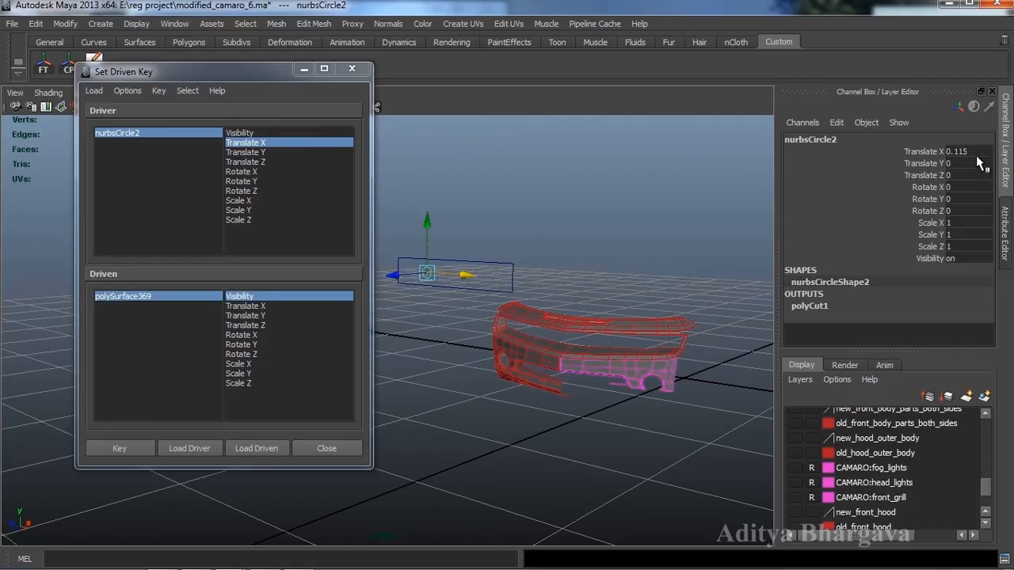
click(193, 297)
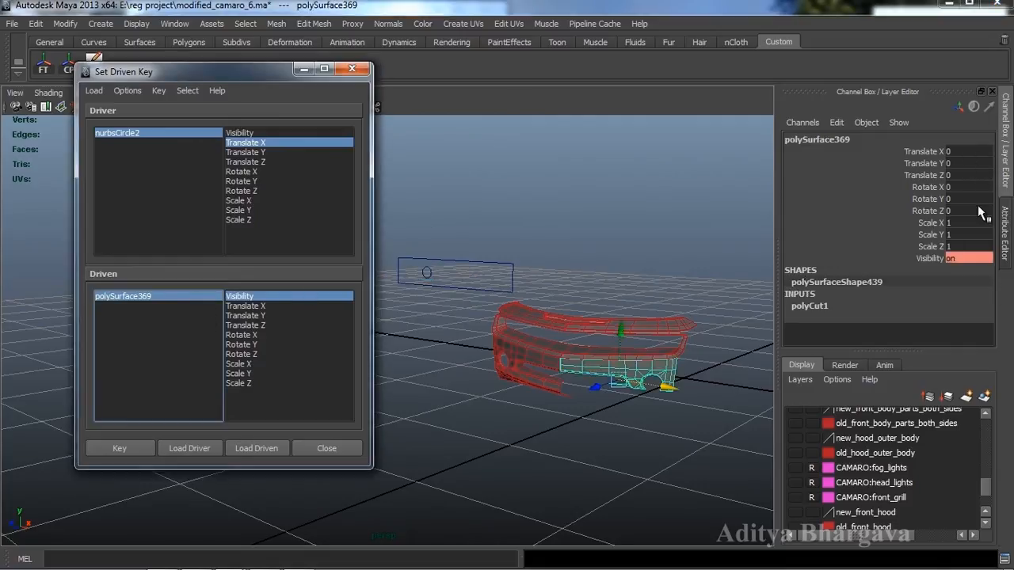
click(428, 273)
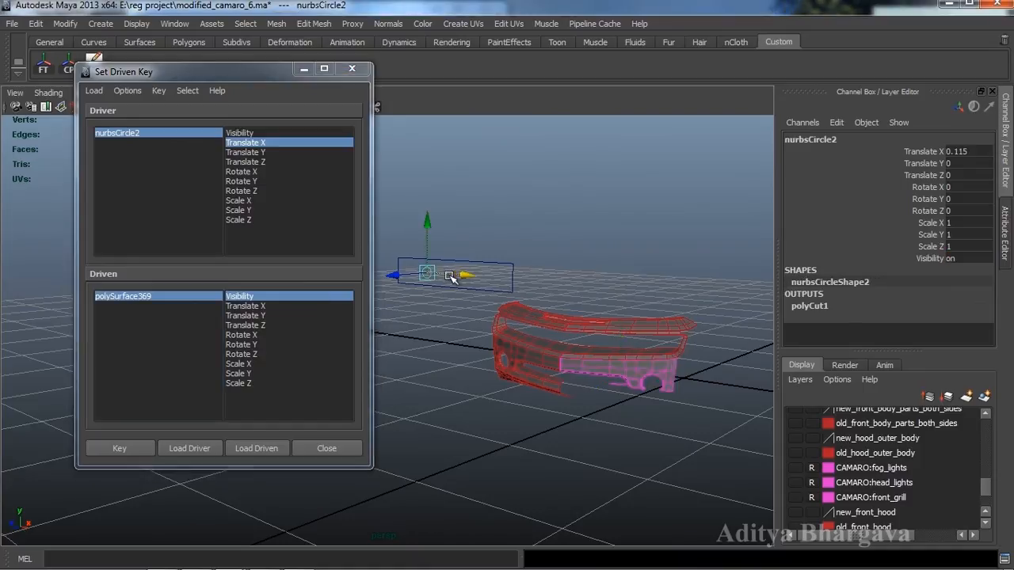
click(465, 275)
drag(466, 275, 467, 277)
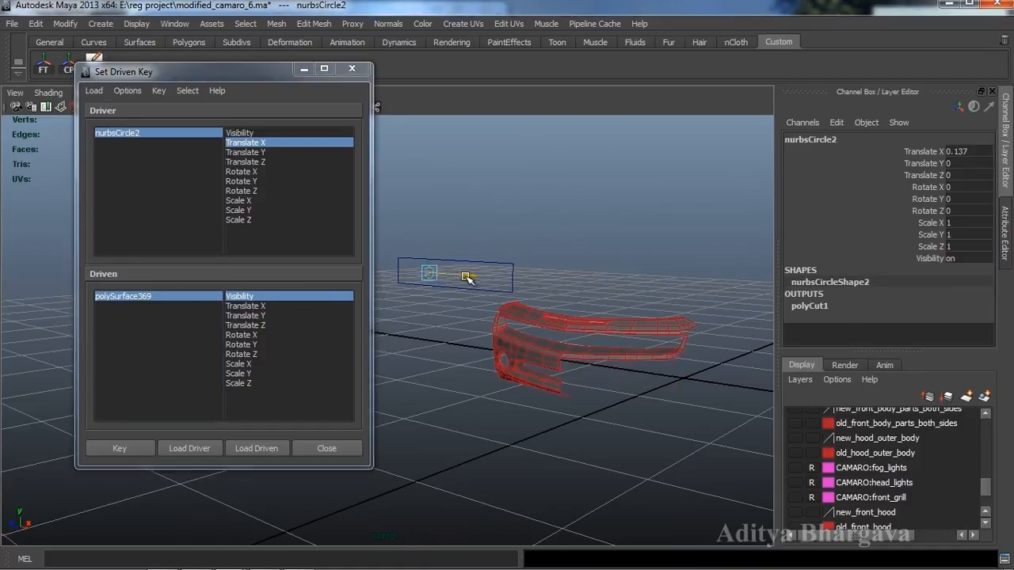
- Break the driven-key connection on polySurface369's Visibility
click(186, 296)
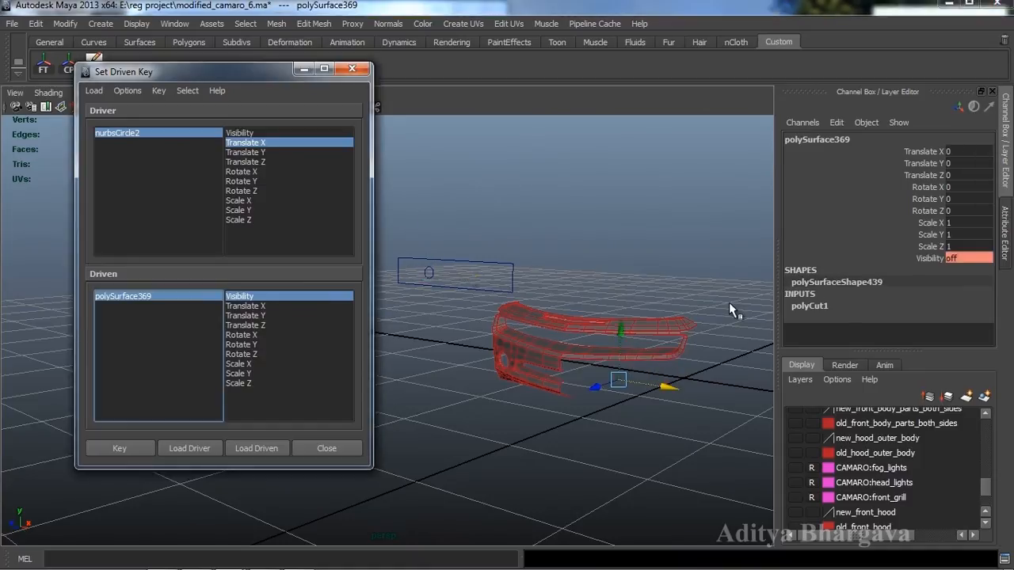
click(931, 255)
right_click(931, 255)
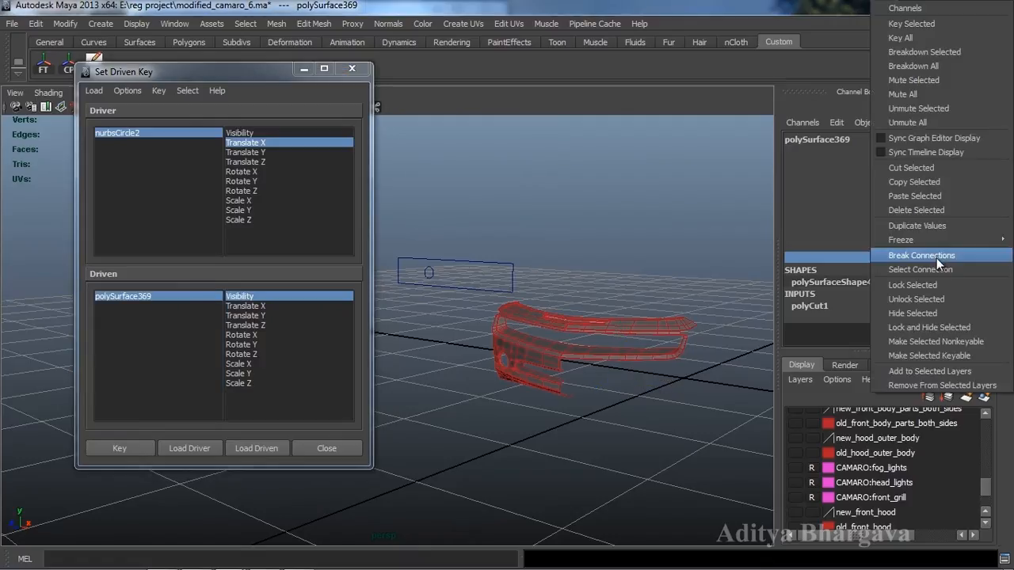
click(936, 259)
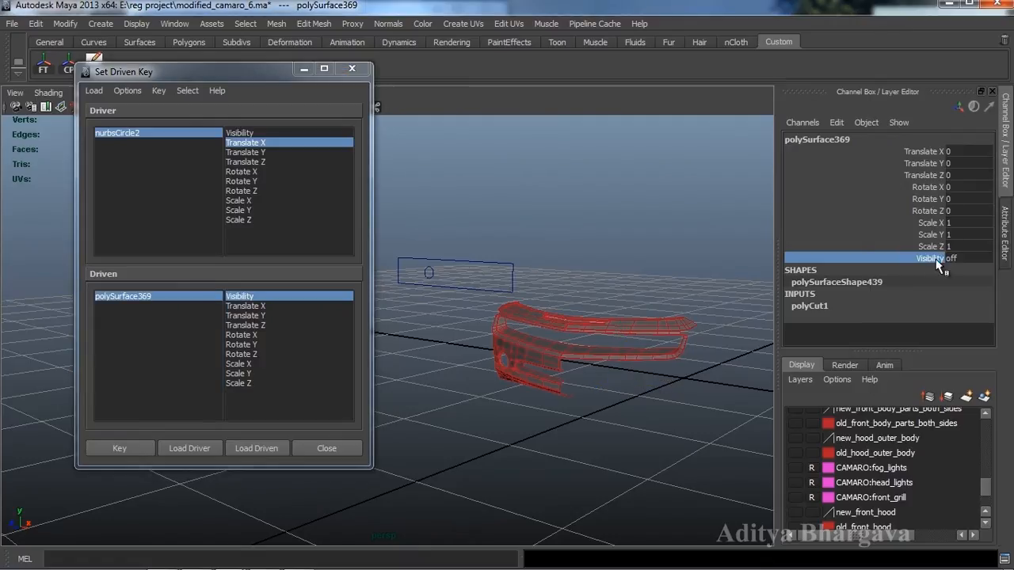
- Select the circle control and return its Translate X to 0
click(428, 277)
key(1)
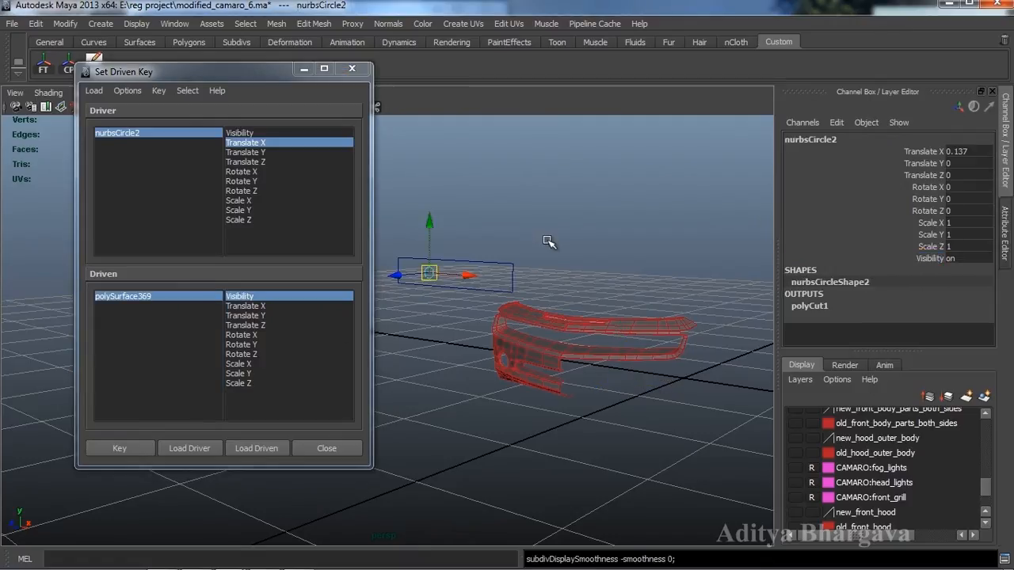
double_click(982, 151)
text(0)
key(Return)
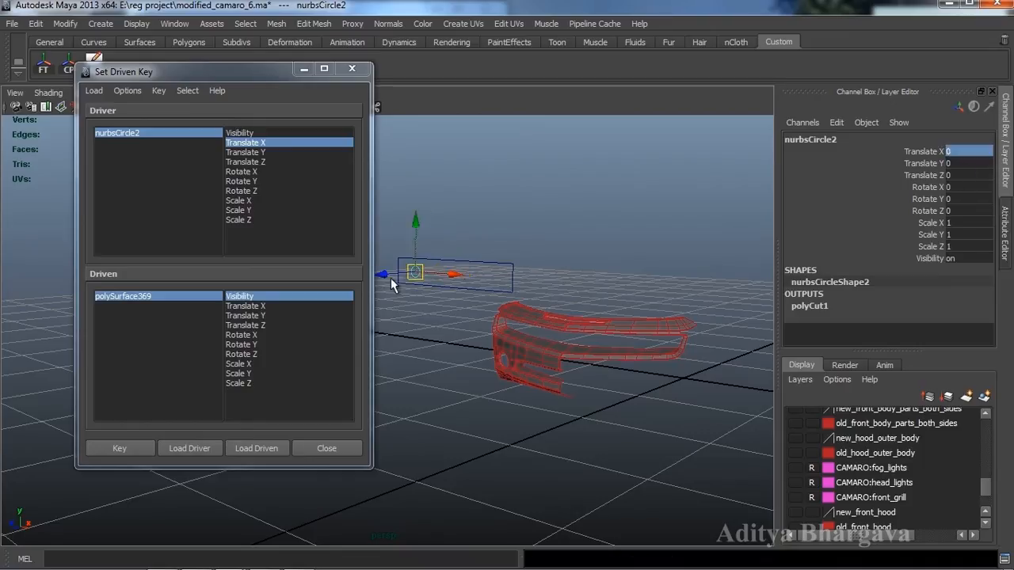
- Select the driven polySurface369 and set its Visibility to on
click(190, 296)
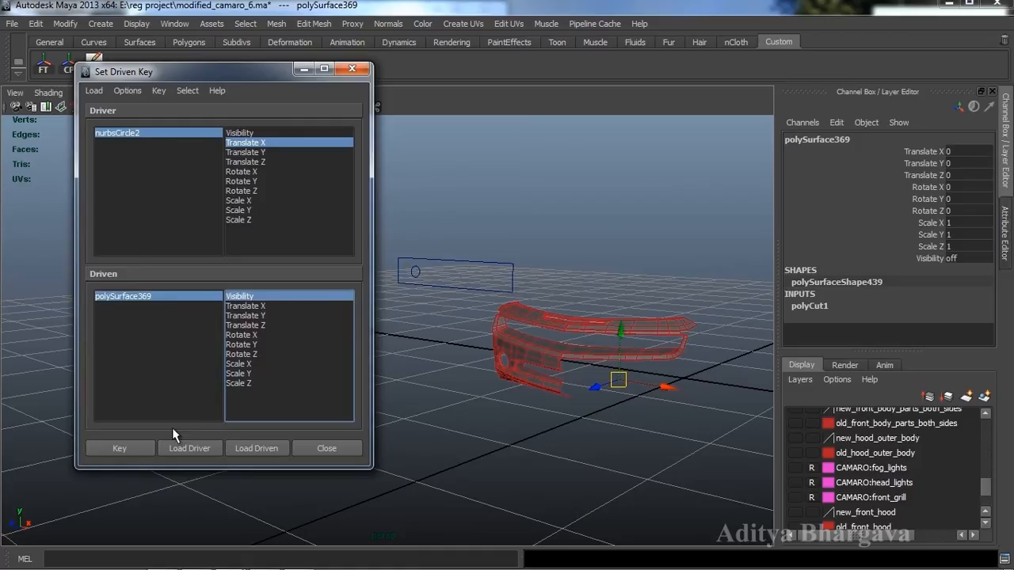
click(980, 260)
text(1)
key(Return)
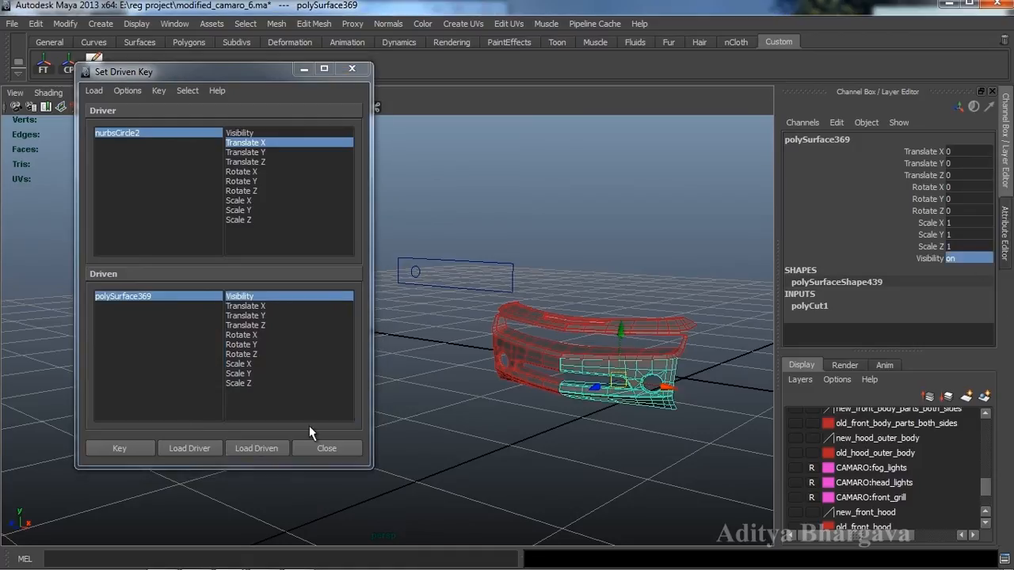
- Key polySurface369's Visibility as on at the circle's current position, and set the circle control's Translate X to 0.256
click(128, 448)
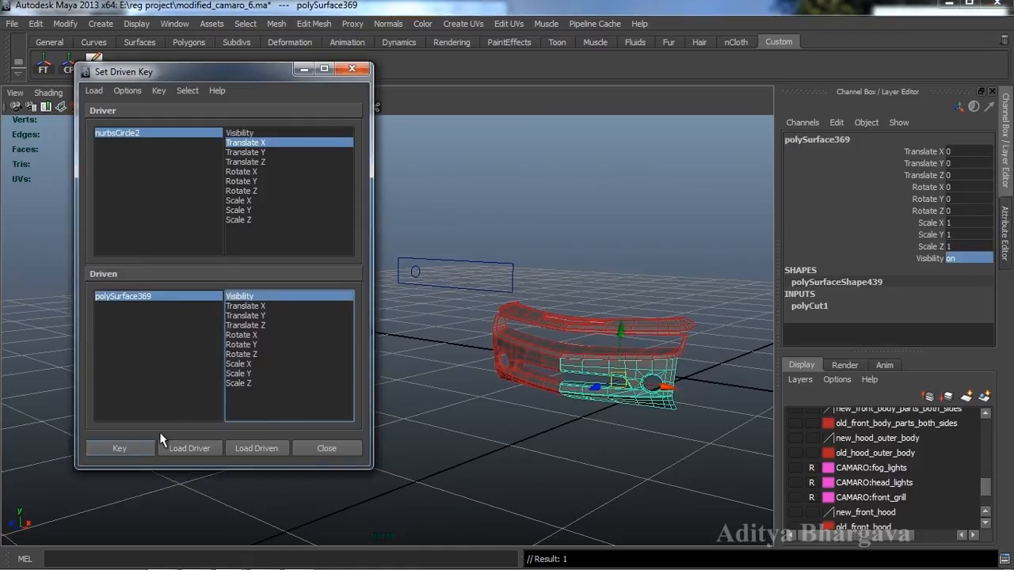
click(208, 136)
click(966, 151)
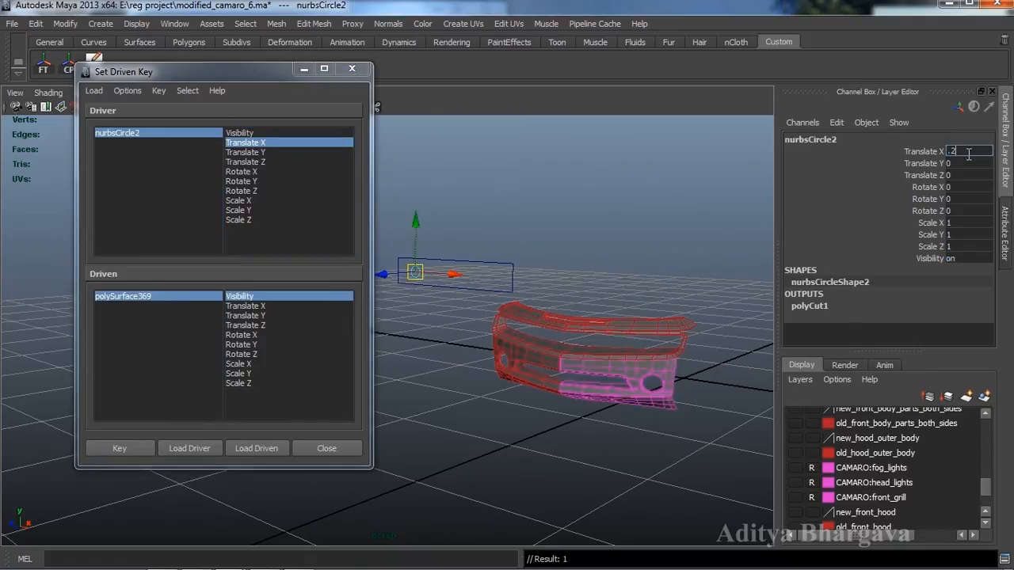
text(.256)
key(Return)
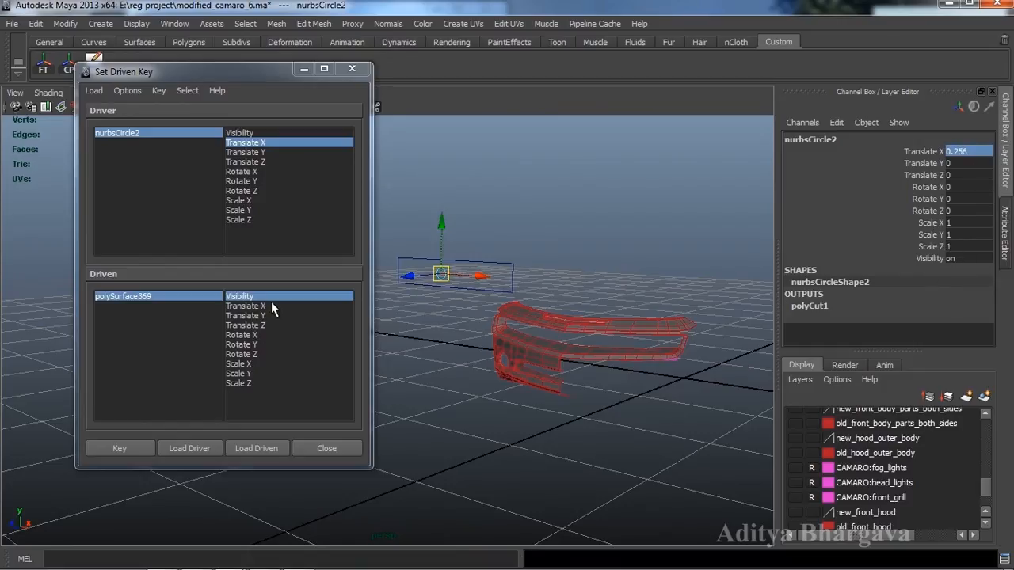
- Set polySurface369's Visibility to off and key it against the circle control's Translate X
click(111, 298)
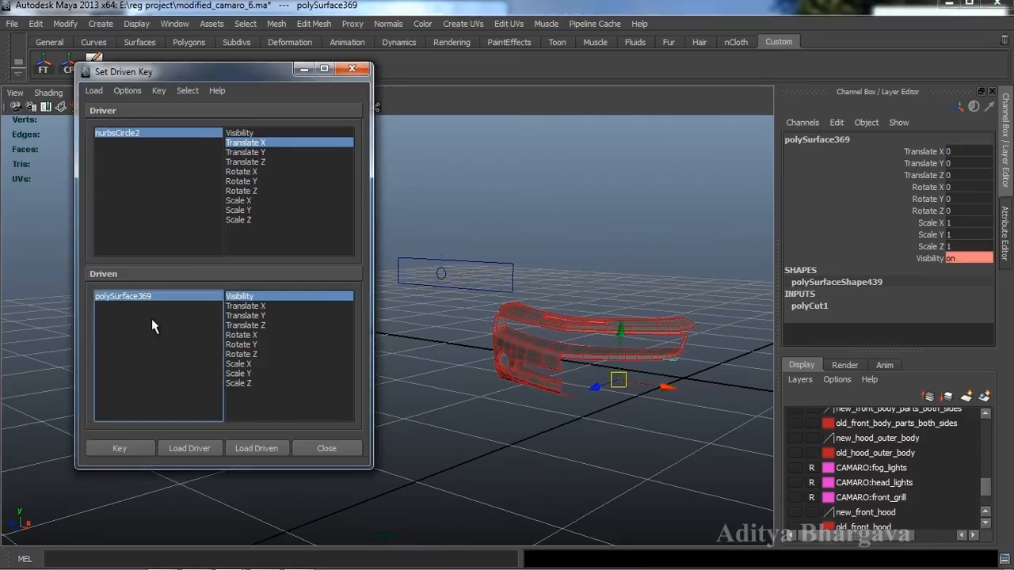
click(978, 257)
text(0)
key(Return)
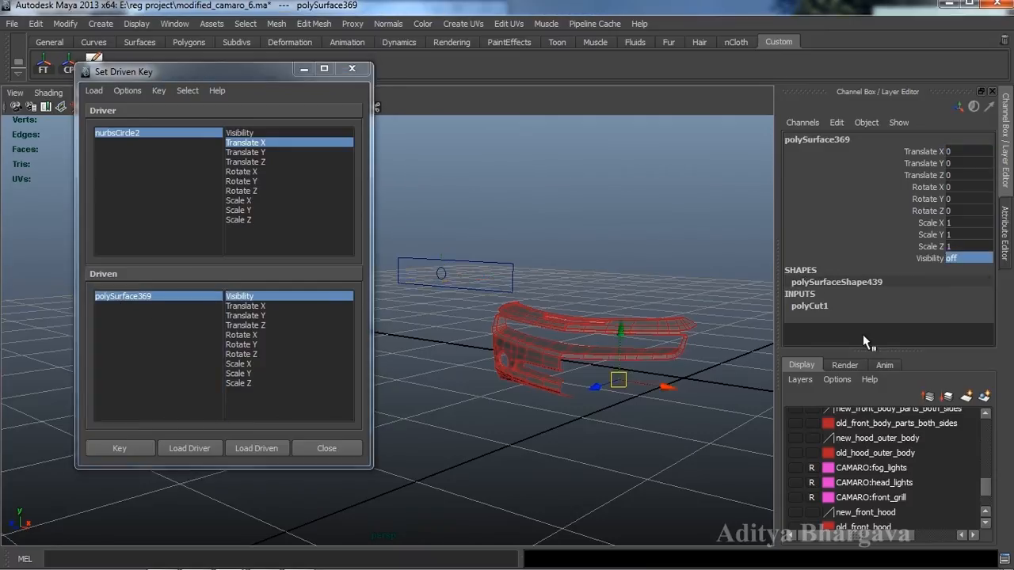
click(129, 448)
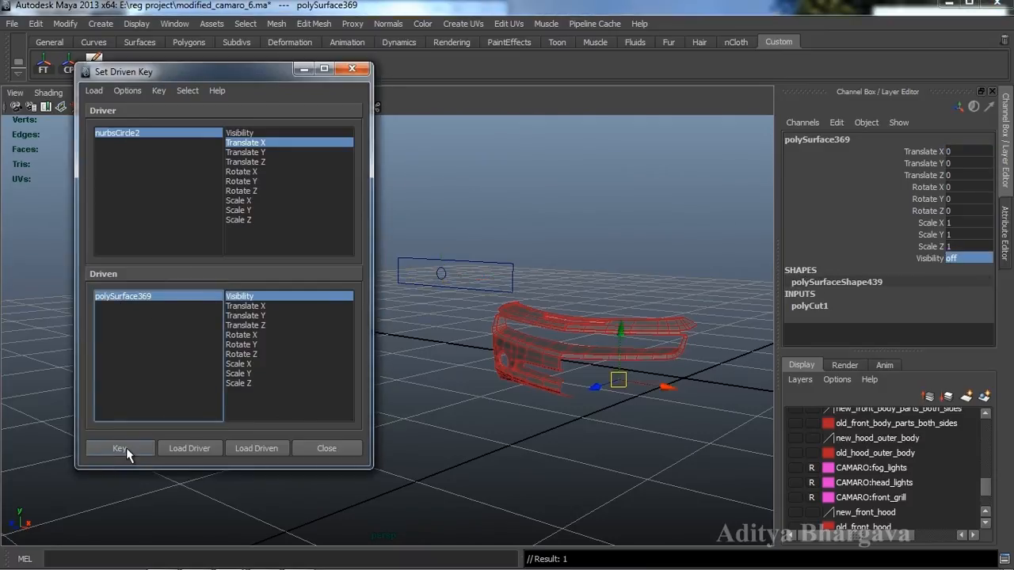
- Move the circle control back along X to about 0.116 to test polySurface369's visibility switch
click(453, 275)
mouse_move(455, 275)
mouse_down()
mouse_move(467, 281)
mouse_move(451, 280)
mouse_up()
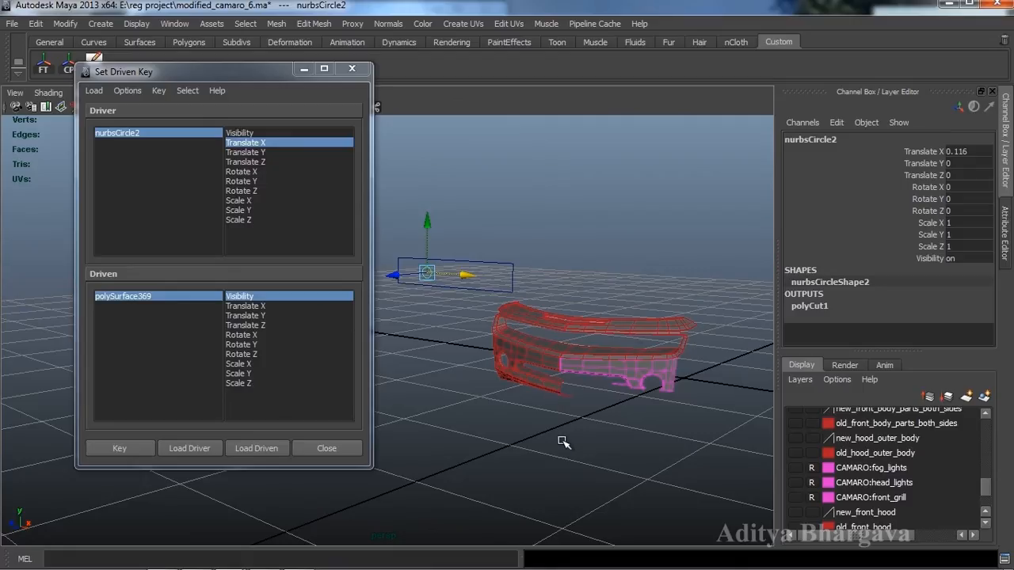
alt+middle_drag(646, 419, 640, 420)
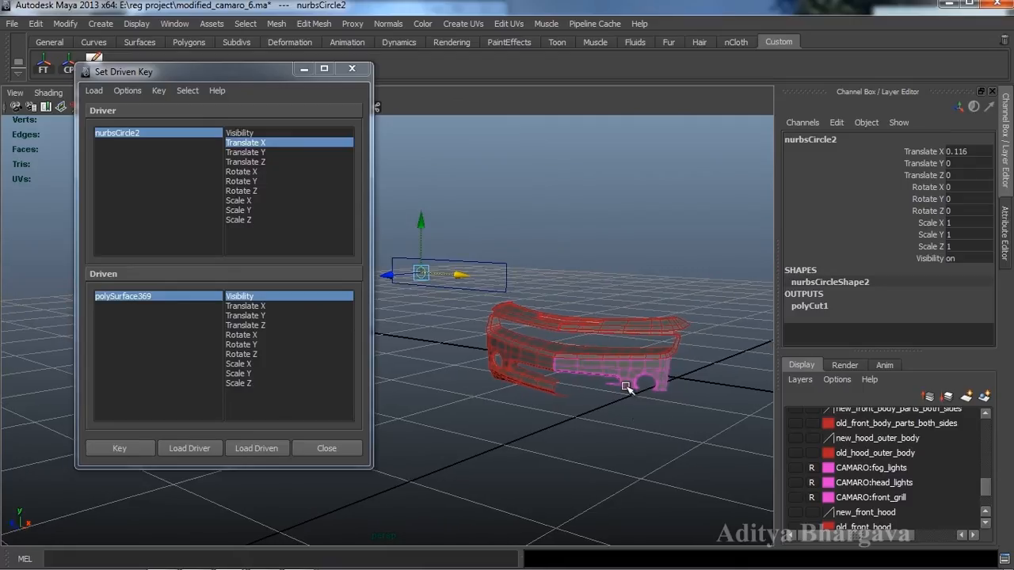
drag(445, 274, 459, 275)
- Set the circle control's Translate X to 0.255, switch polySurface369's Visibility to on and key it
double_click(977, 152)
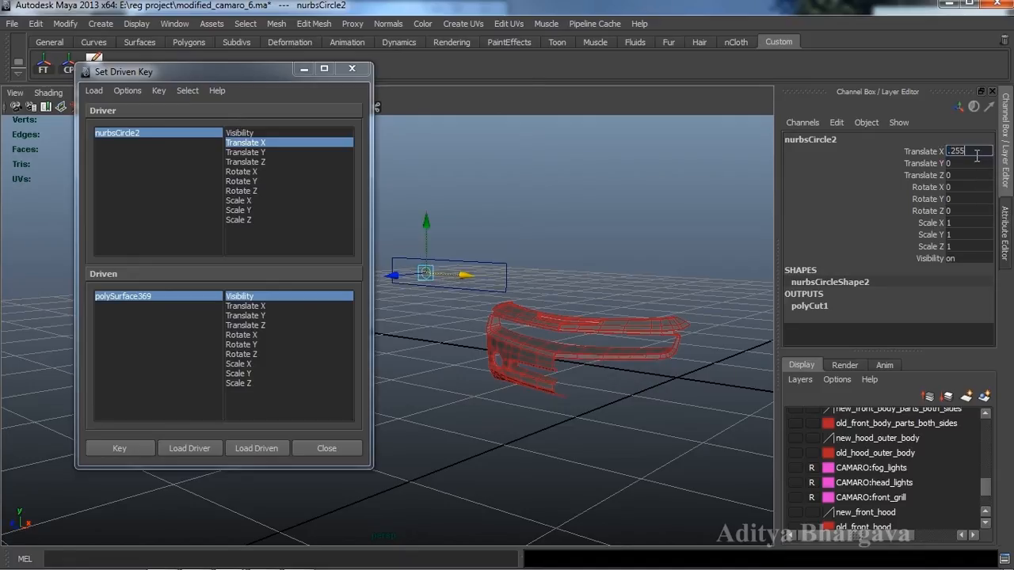
text(.255)
key(Return)
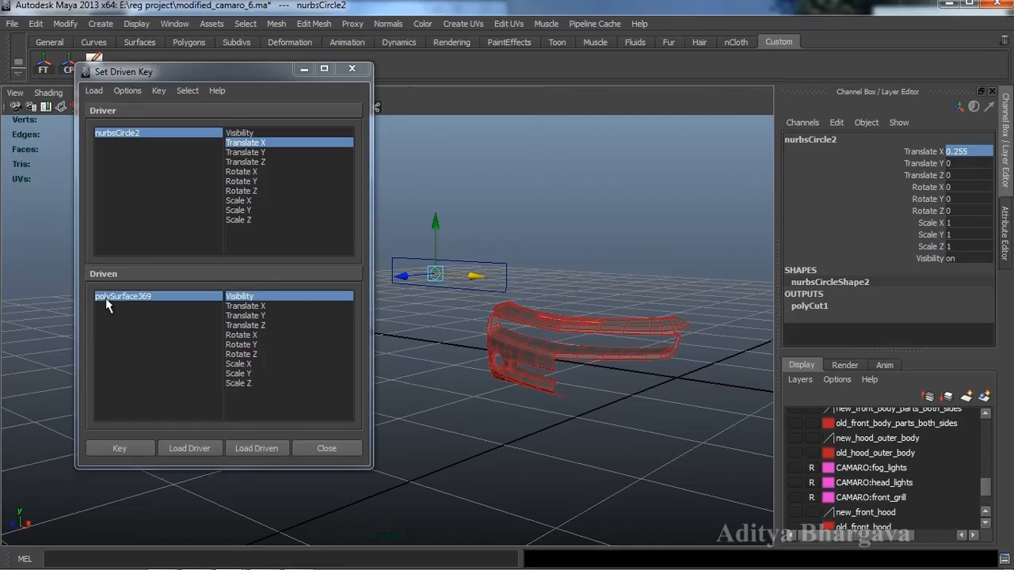
click(143, 297)
double_click(989, 257)
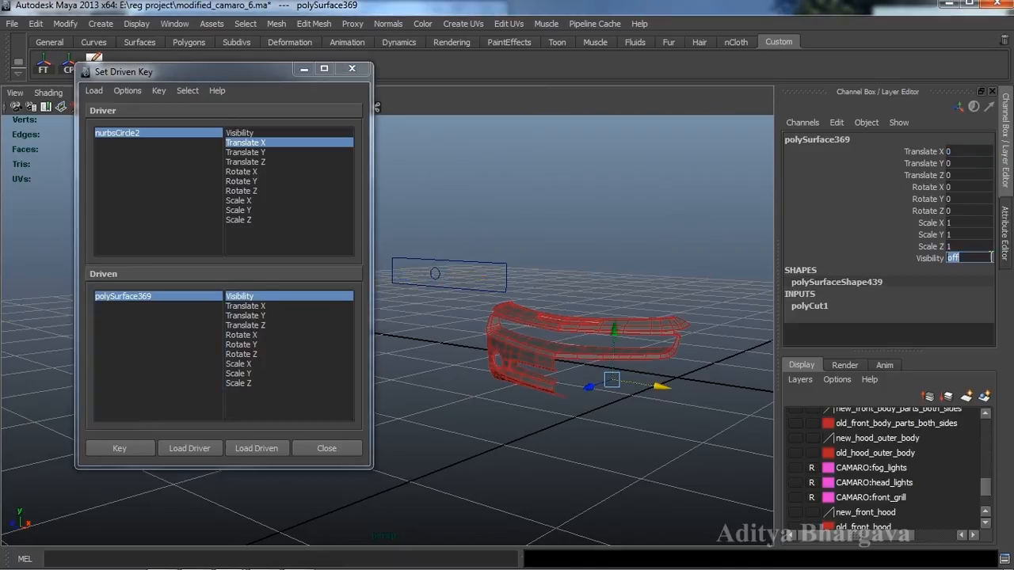
text(1)
key(Return)
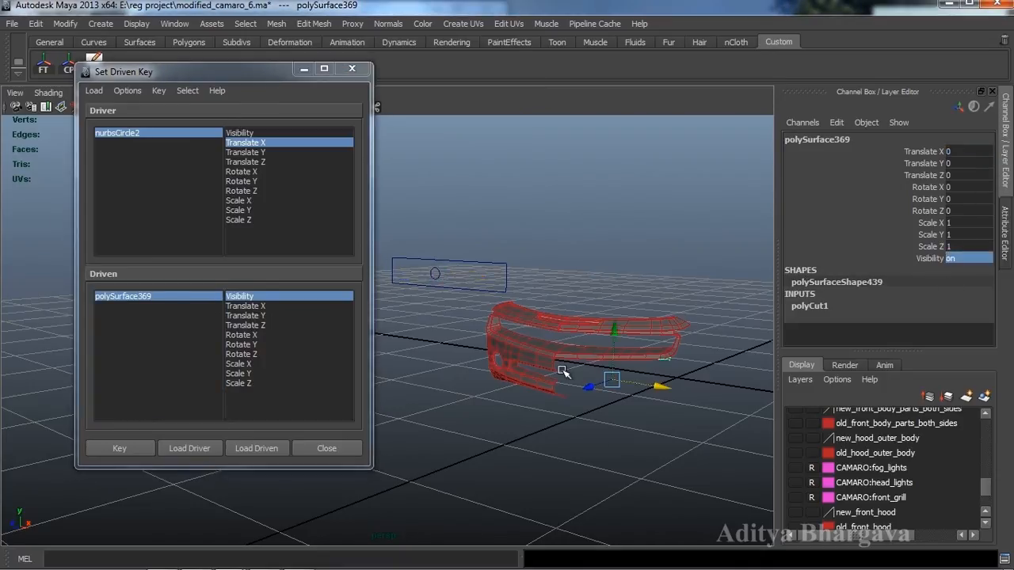
click(121, 445)
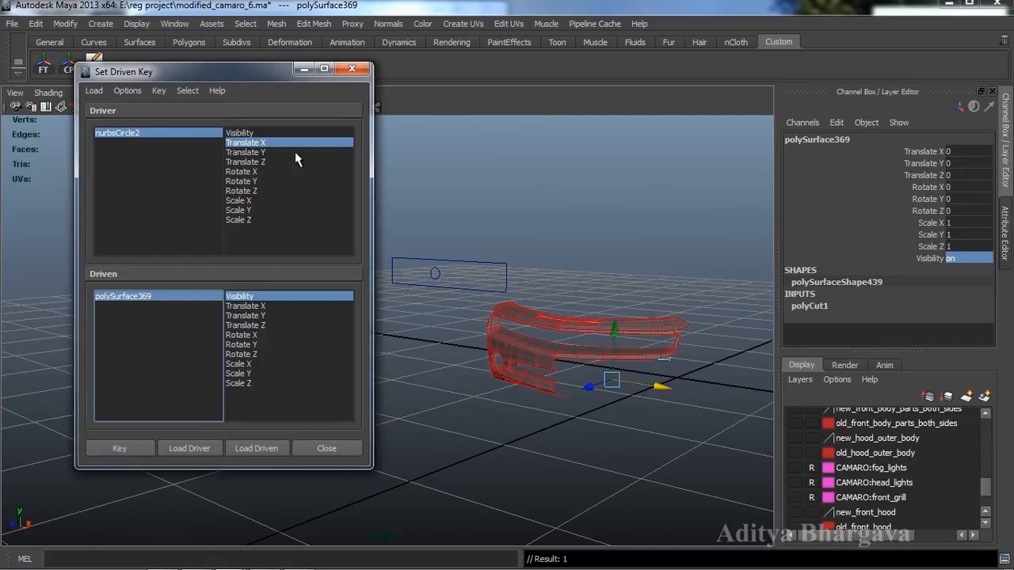
- Move the circle control along X to 0.256 and back to about -0.07 to test the cut and visibility
click(453, 281)
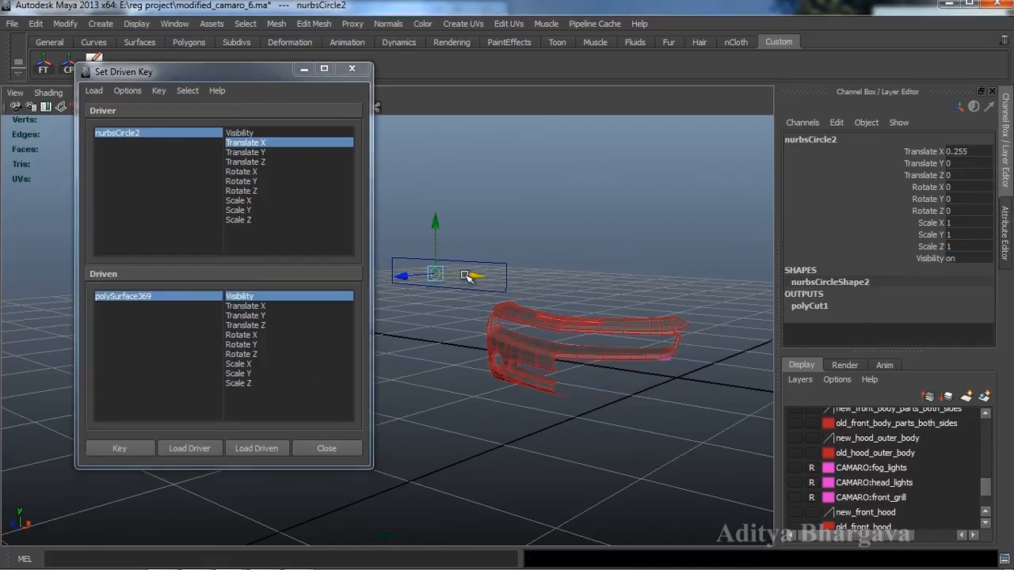
drag(465, 275, 469, 277)
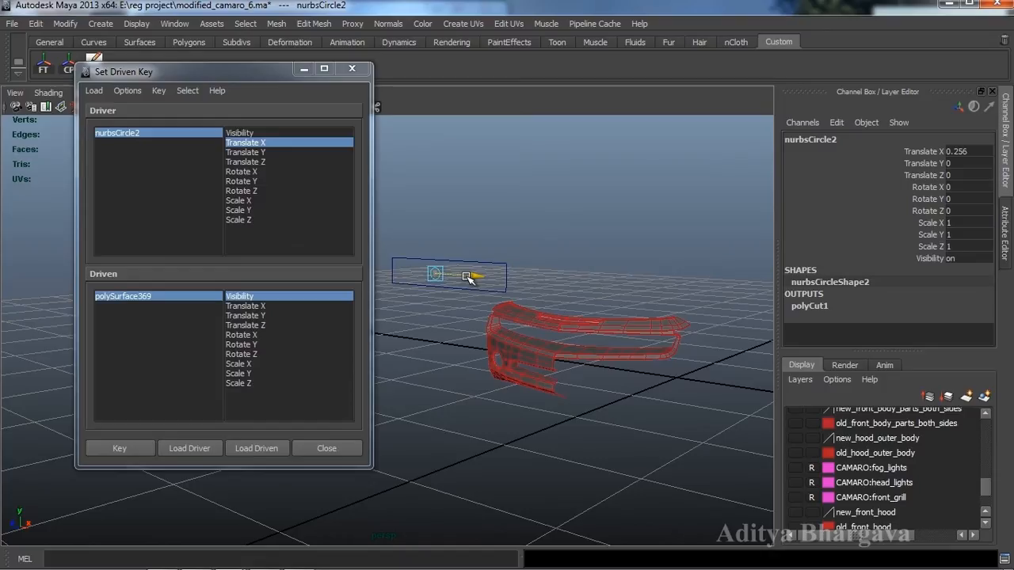
drag(467, 277, 430, 275)
alt+drag(489, 387, 627, 404)
scroll(538, 386, up, 3)
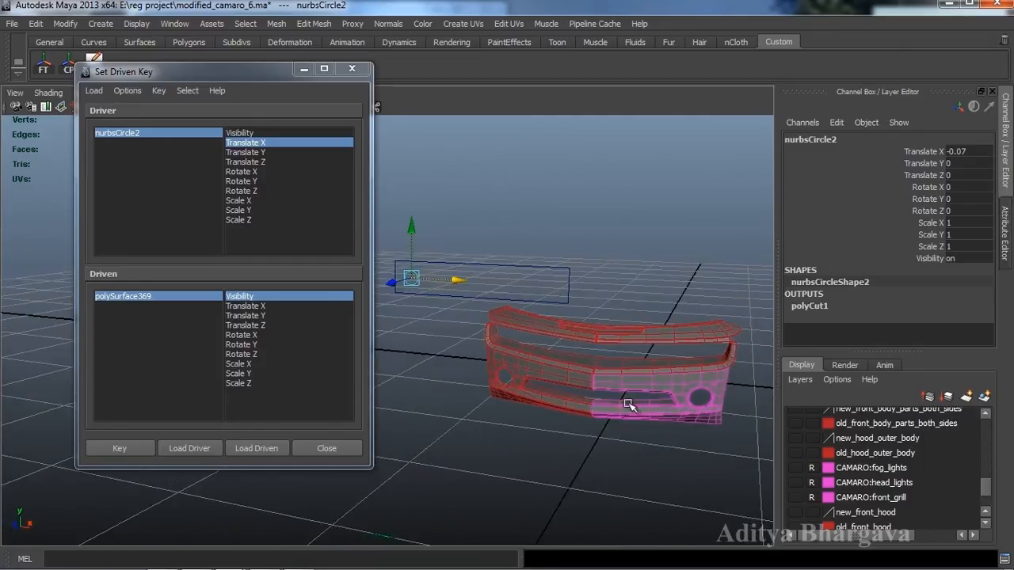
- Try parenting the opposite bumper half polySurface493 under polySurface369, and move the circle control to test the cut
click(554, 380)
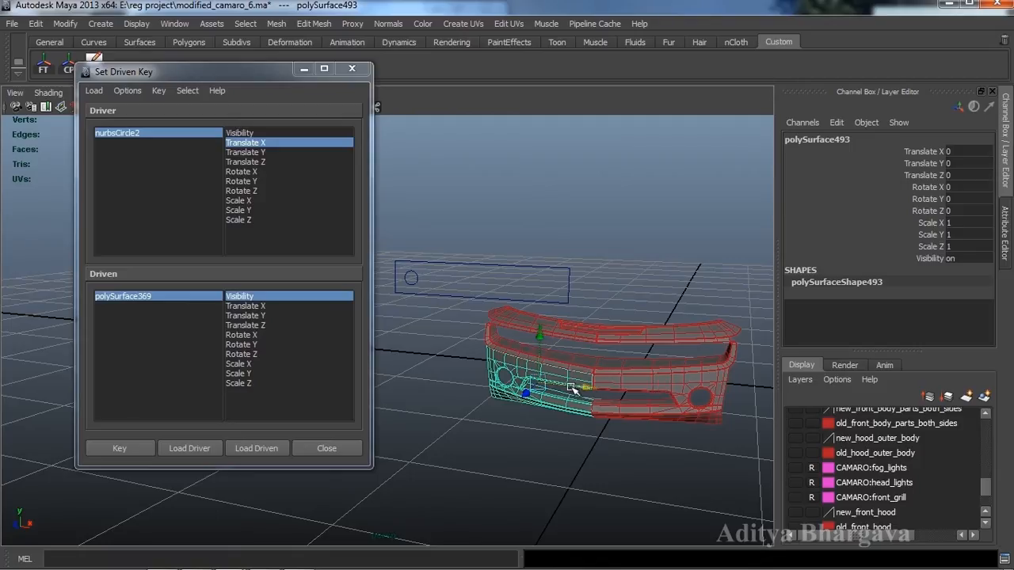
click(613, 384)
click(556, 384)
click(631, 384)
key(p)
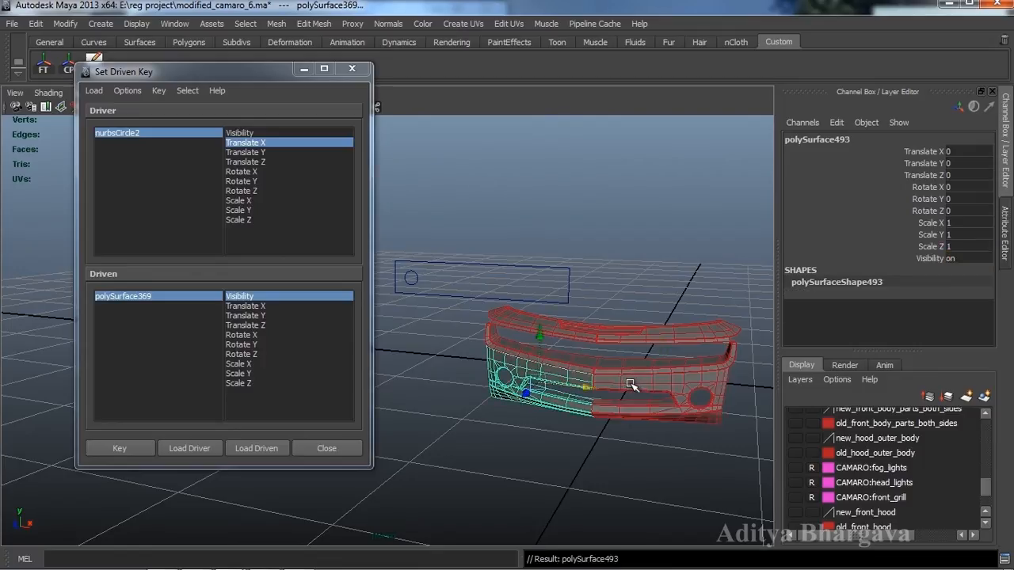
click(613, 422)
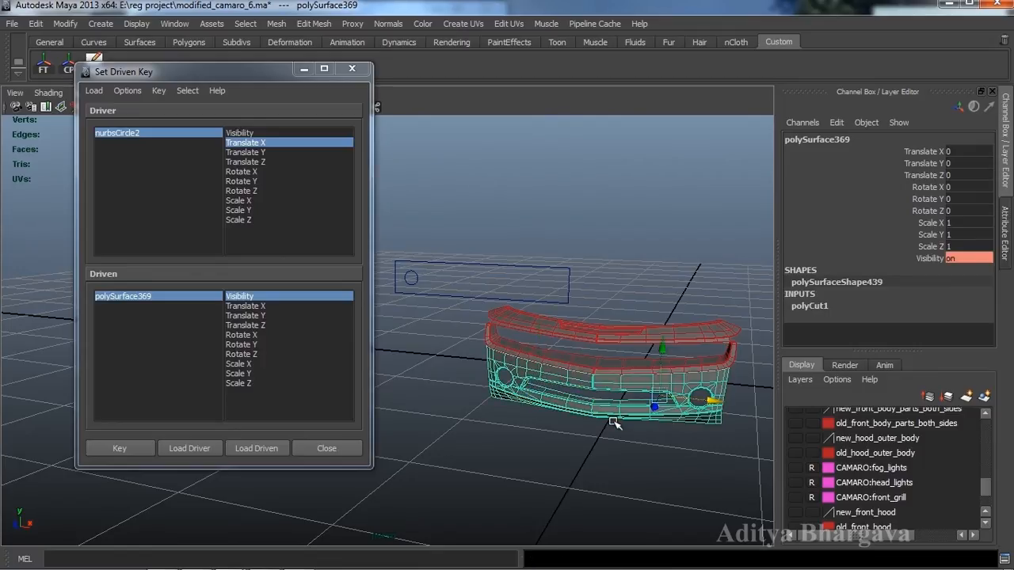
click(409, 277)
drag(455, 278, 486, 293)
- Undo the circle control's move and the parenting of polySurface493 under polySurface369
key(ctrl+z)
key(ctrl+z)
key(ctrl+z)
key(ctrl+z)
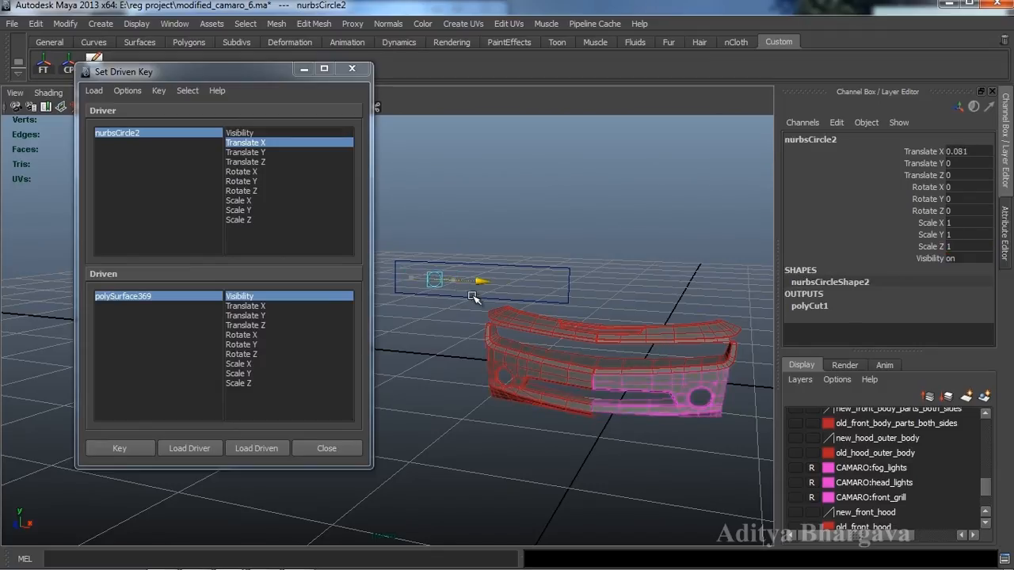
key(ctrl+z)
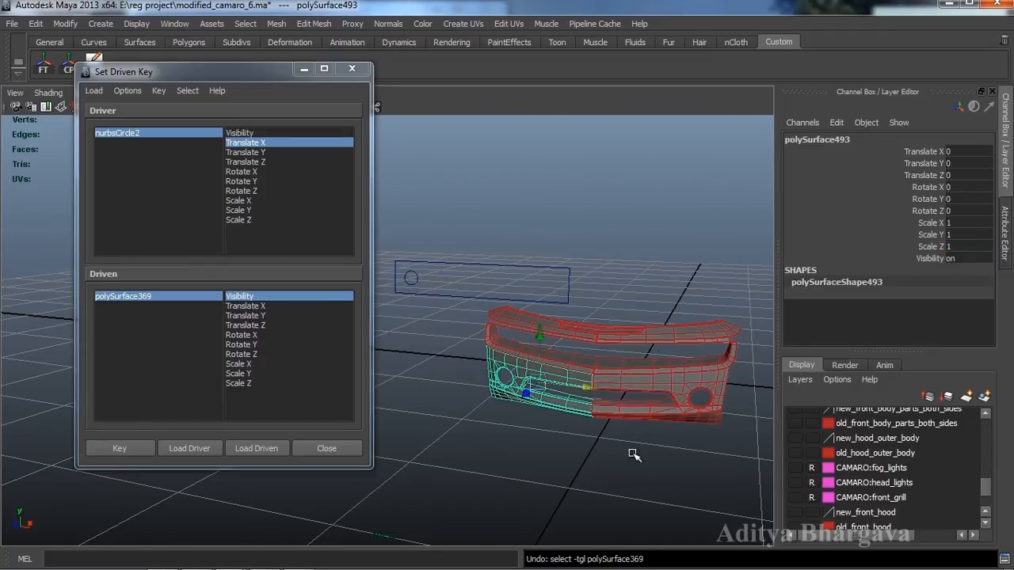
key(ctrl+z)
key(ctrl+z)
- Select the two lower bumper halves in turn and examine polySurface369 up close
click(623, 453)
click(623, 410)
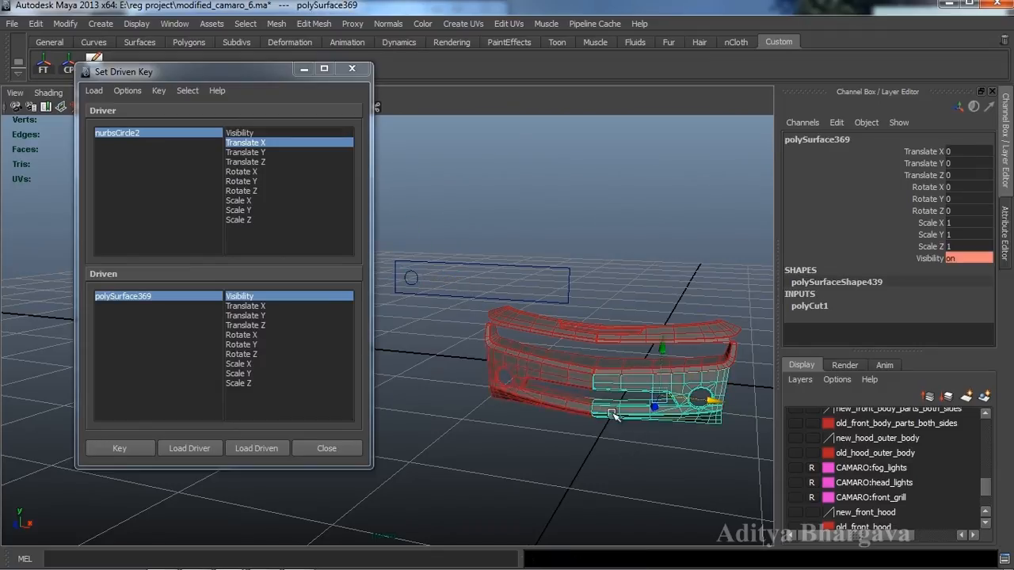
click(588, 372)
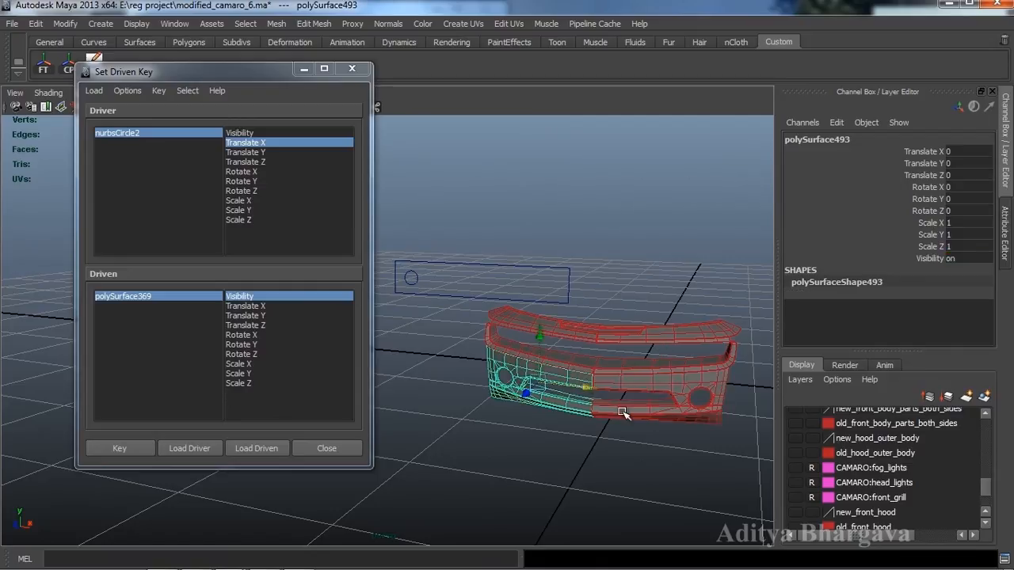
click(631, 386)
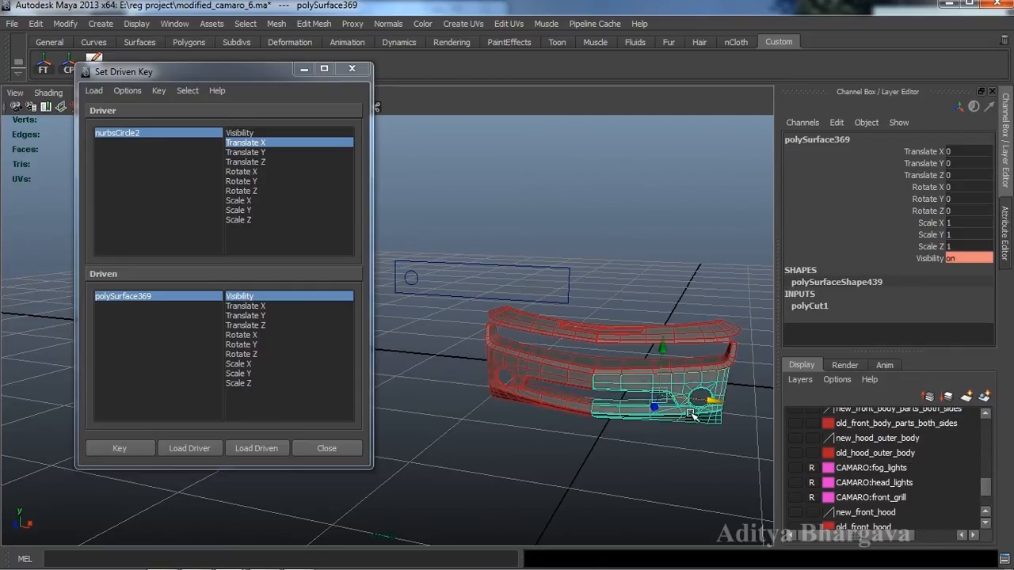
alt+drag(695, 415, 677, 392)
alt+right_drag(657, 398, 647, 401)
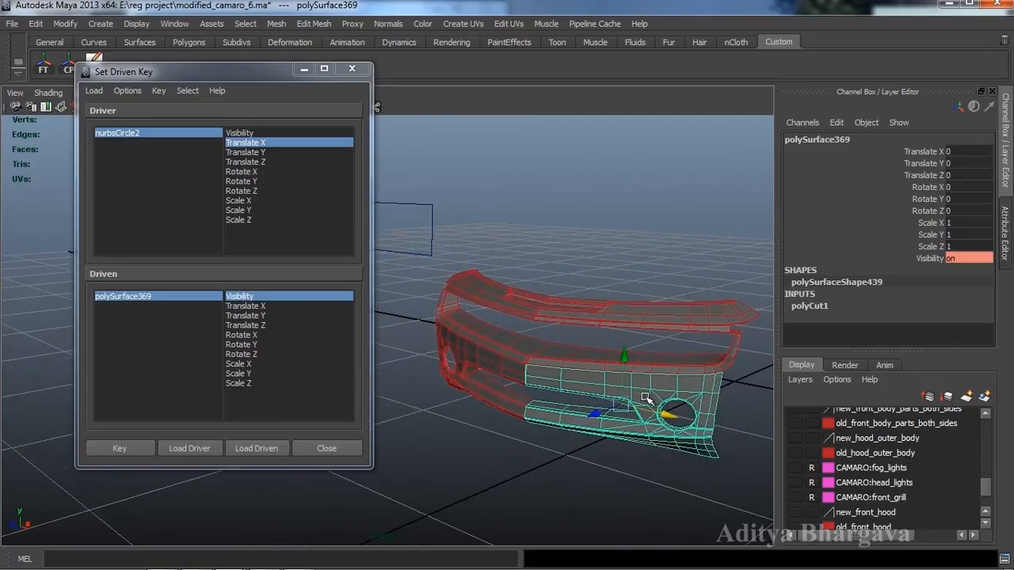
alt+drag(647, 401, 614, 391)
click(668, 363)
click(613, 391)
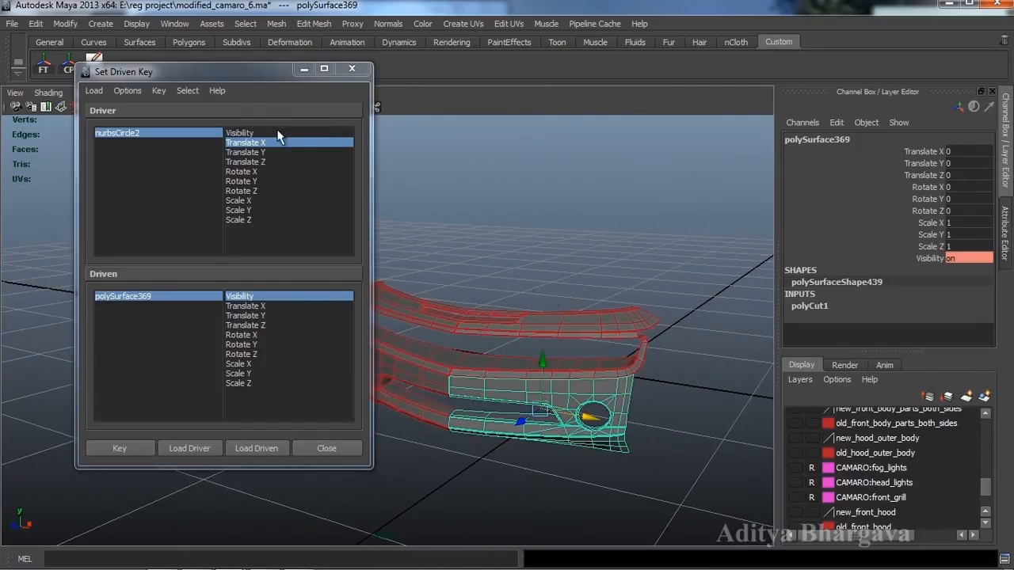
- Move the circle control along X to about 0.168 to check the cut on polySurface369, keeping the driven key window aside
drag(277, 69, 80, 125)
click(209, 238)
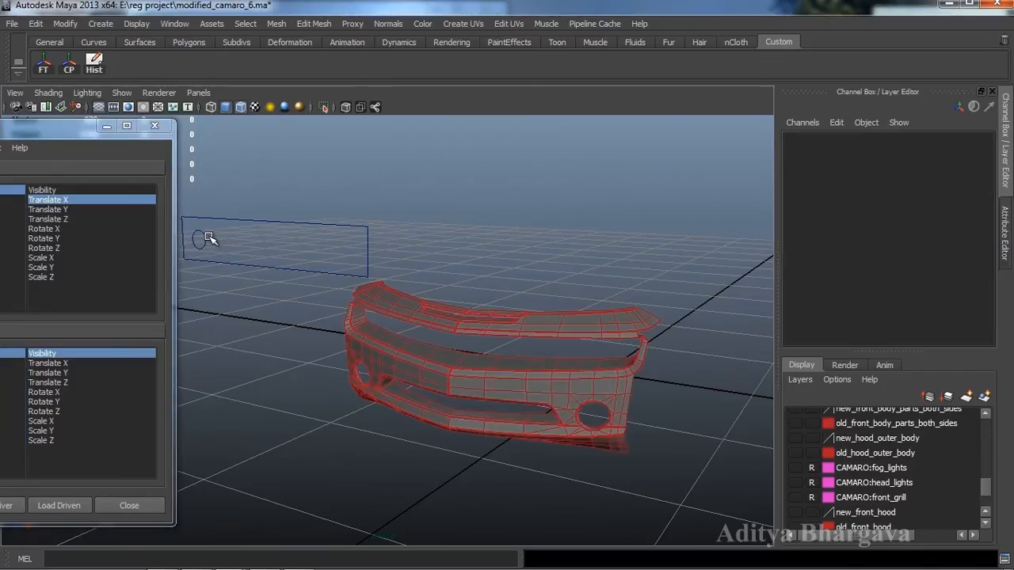
click(205, 239)
drag(238, 243, 274, 254)
drag(73, 127, 196, 128)
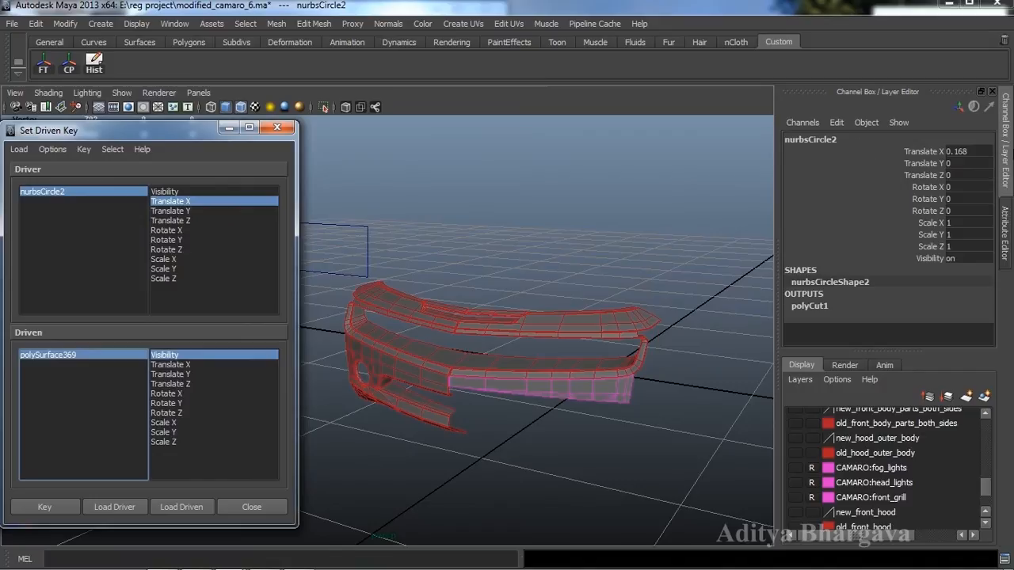
- Return the circle control's Translate X to 0
click(984, 149)
text(0)
key(Return)
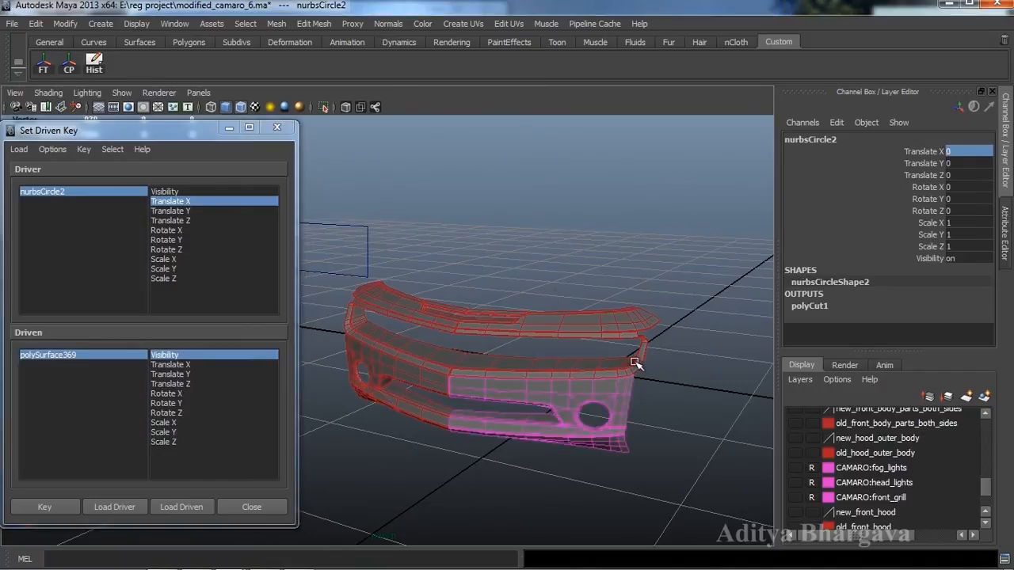
- Select the bumper's upper grille-surround piece polySurface368 and examine its shape from several angles
click(637, 362)
alt+middle_drag(636, 361, 678, 359)
alt+drag(554, 365, 448, 301)
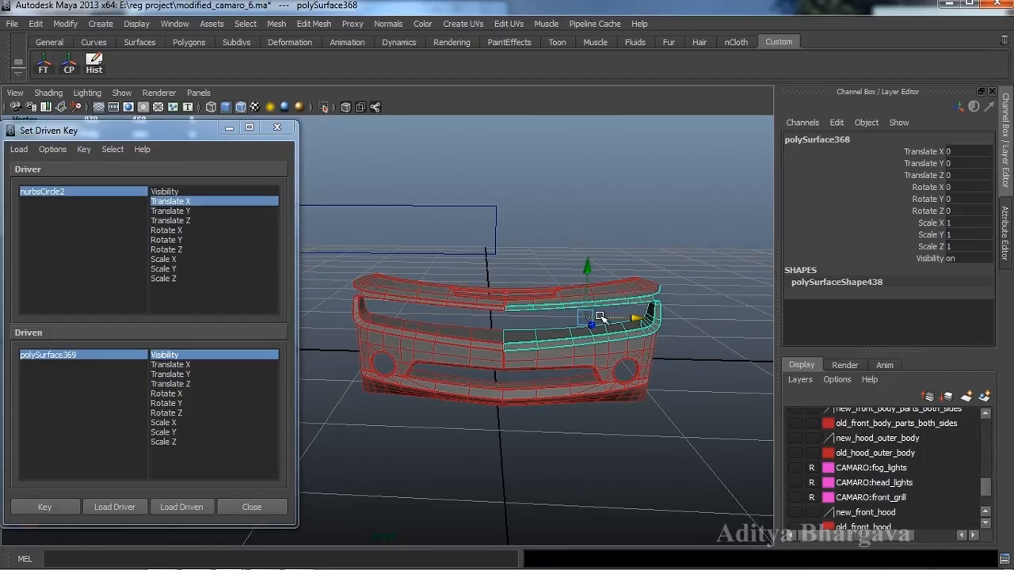
alt+drag(620, 356, 573, 357)
alt+right_drag(571, 357, 583, 339)
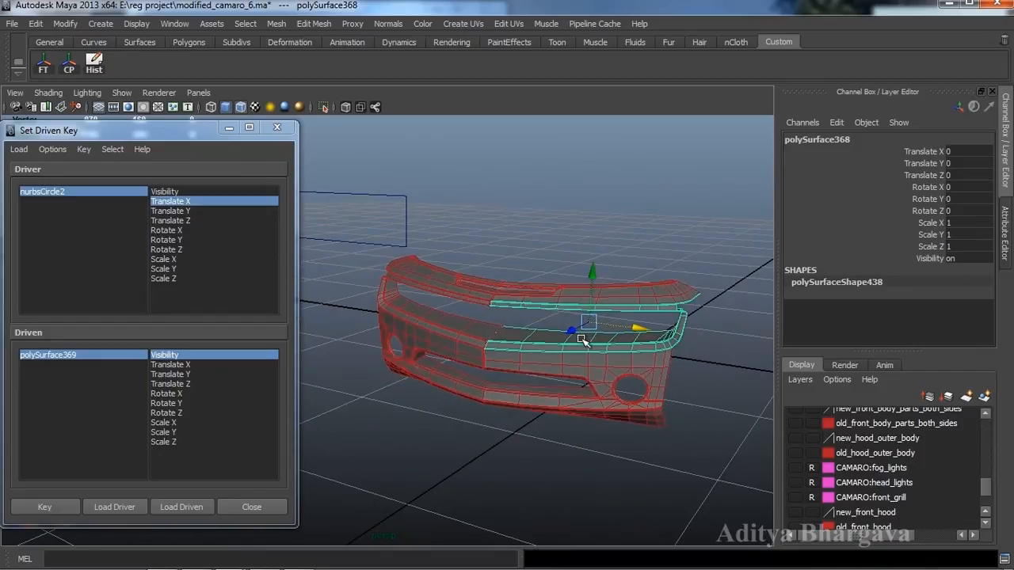
alt+drag(583, 339, 632, 358)
alt+middle_drag(632, 358, 639, 320)
scroll(652, 346, down, 2)
scroll(649, 345, up, 2)
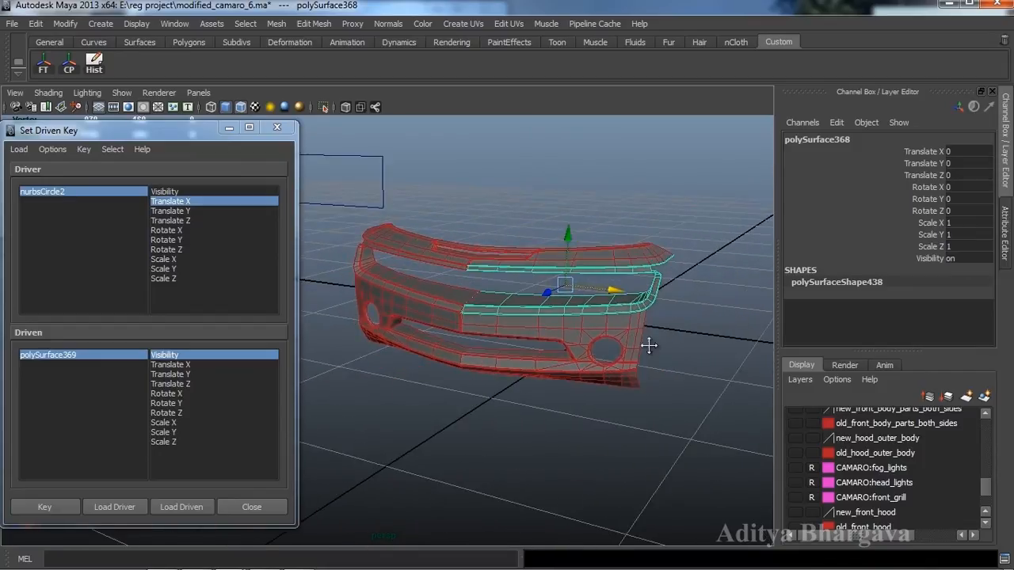
alt+drag(645, 343, 651, 345)
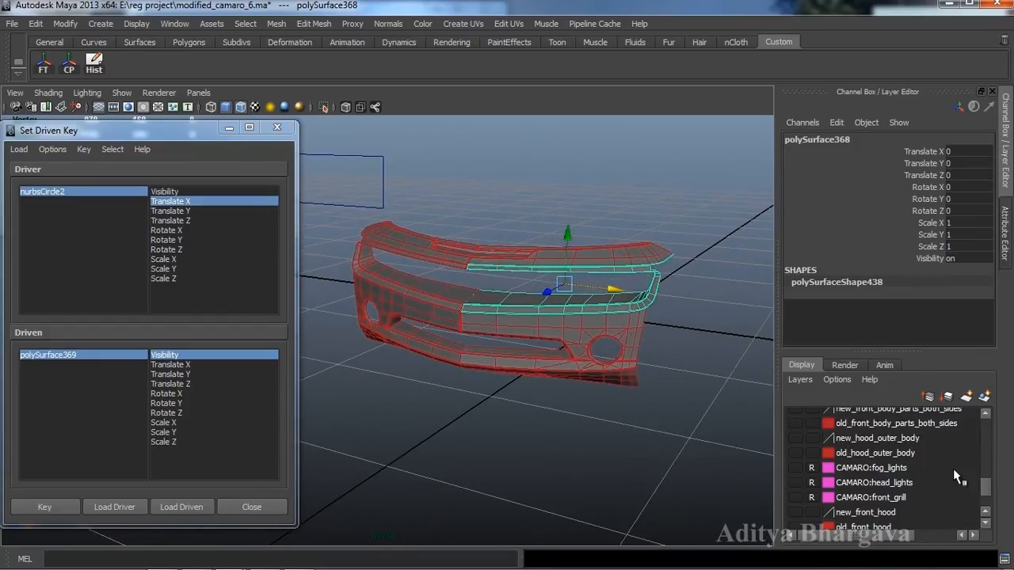
mouse_move(170, 128)
mouse_down()
mouse_move(229, 121)
mouse_move(173, 110)
mouse_up()
alt+drag(528, 214, 570, 245)
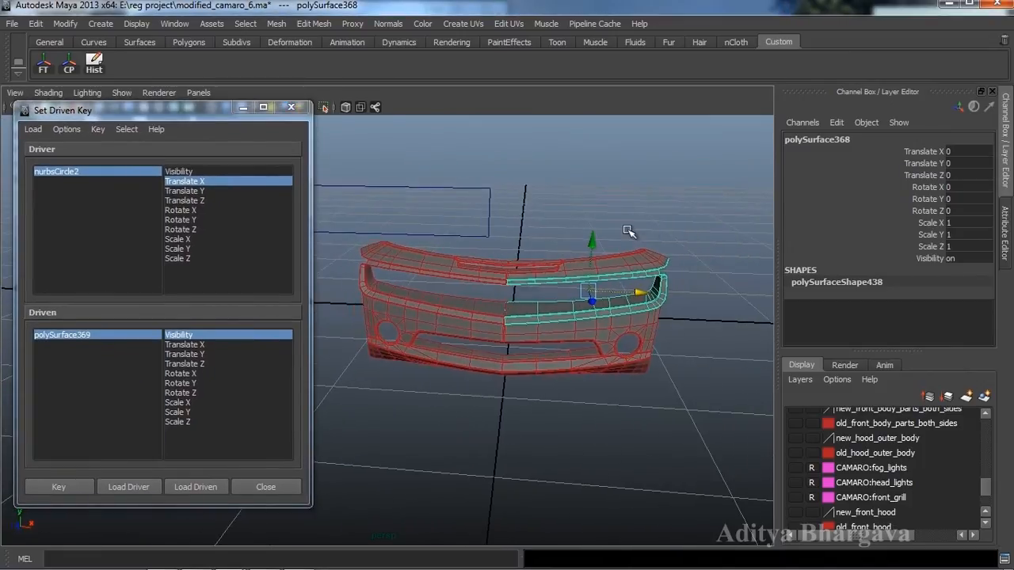
alt+drag(597, 297, 602, 298)
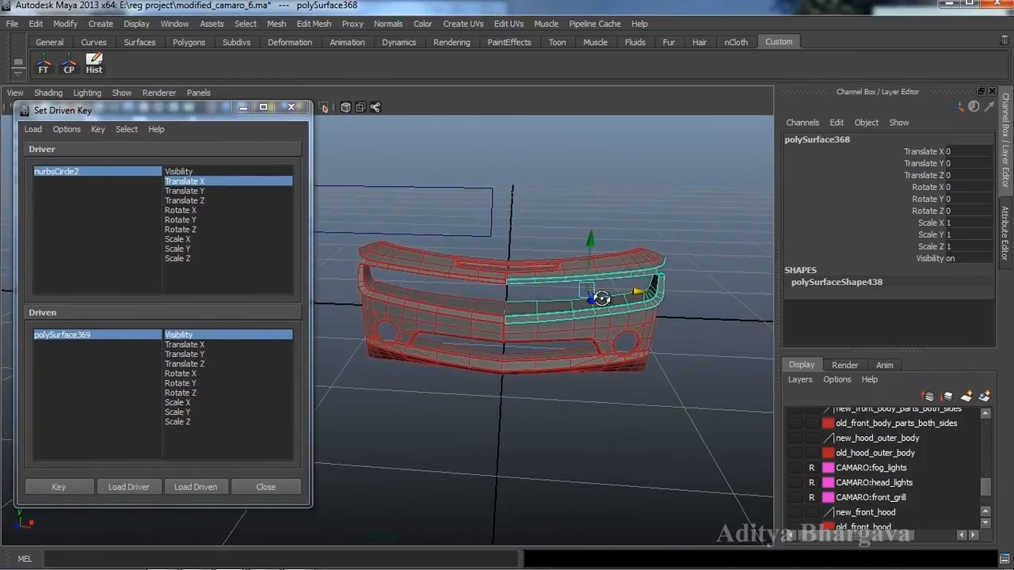
- Cut the grille-surround piece polySurface368 with the Cut Faces Tool along a near-vertical line just outside its inner edge at the bumper's centre
click(313, 24)
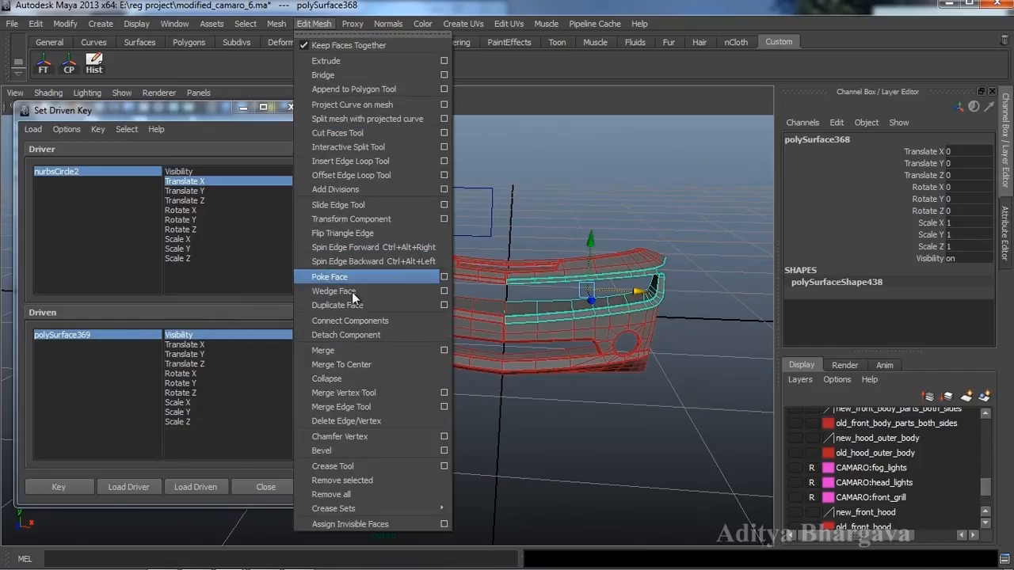
click(375, 136)
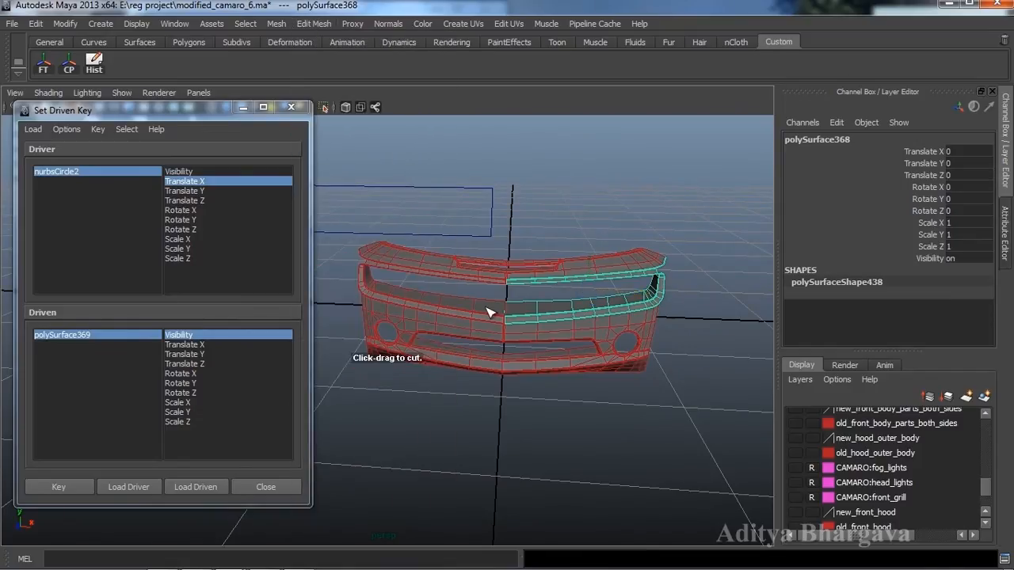
drag(493, 312, 495, 327)
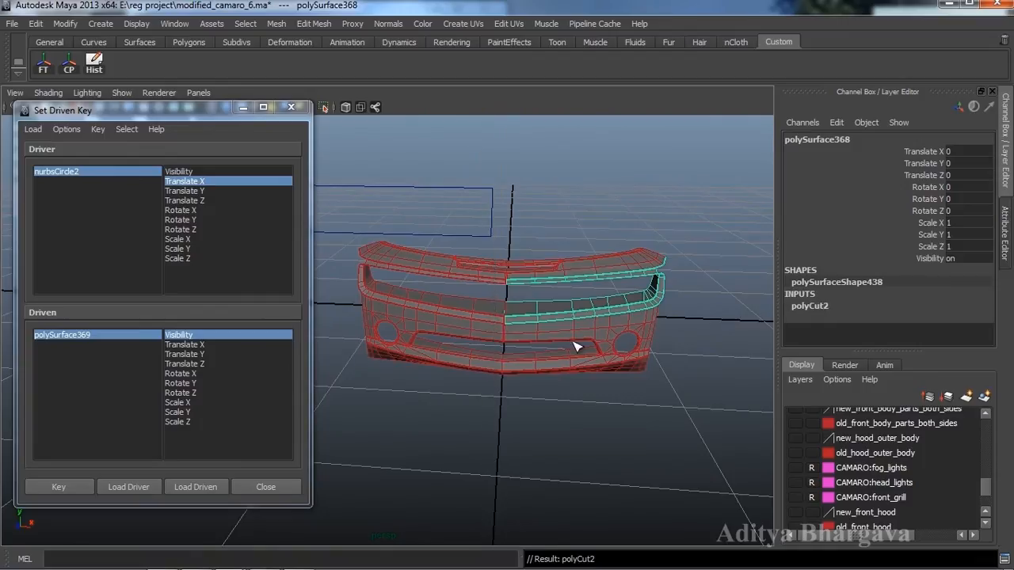
key(w)
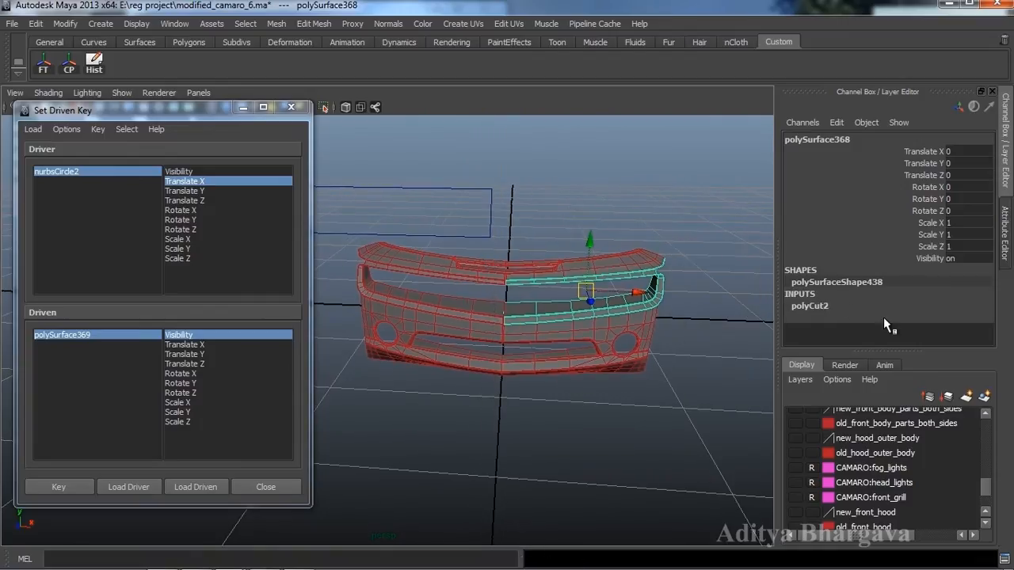
- Try sliding polyCut2's Cut Plane Center X to 0.147 to test the cut on polySurface368, and undo the change
key(ctrl+a)
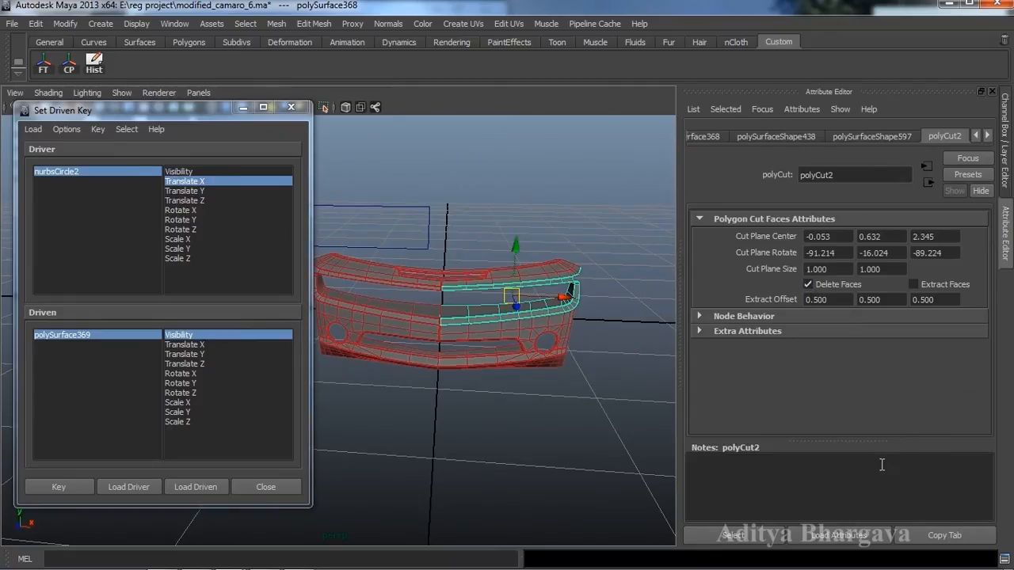
key(ctrl+a)
click(858, 311)
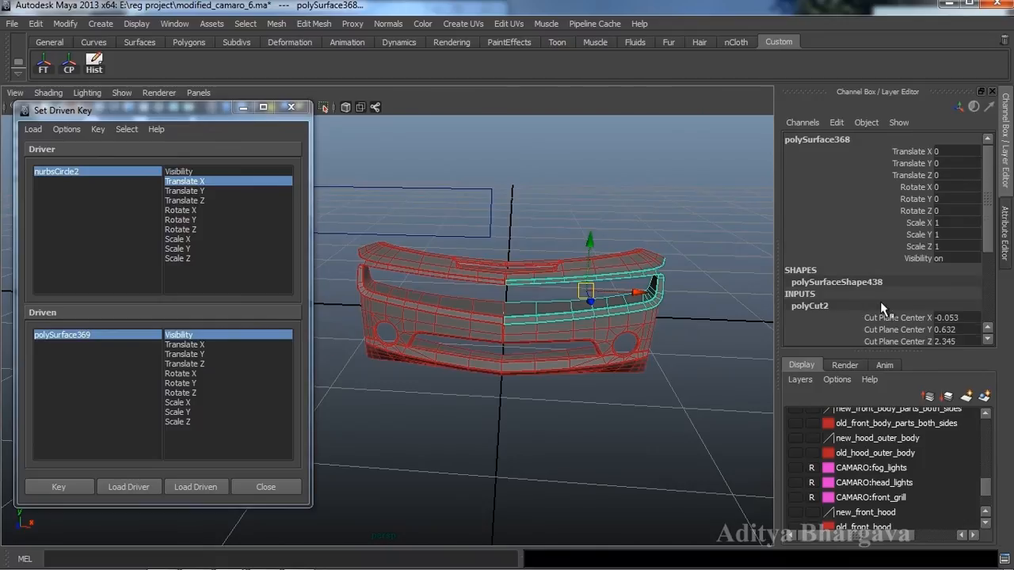
scroll(880, 301, down, 2)
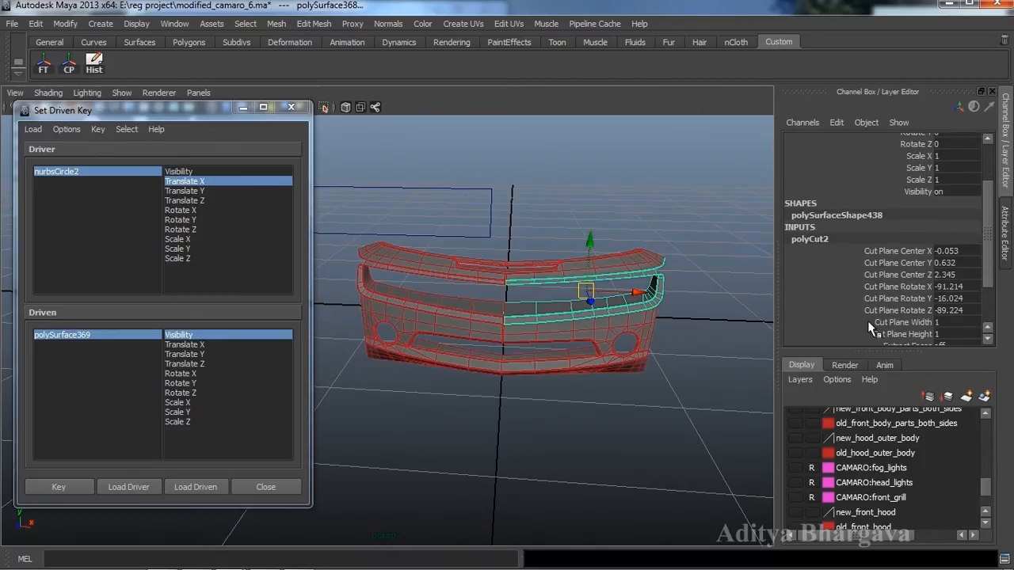
click(907, 251)
middle_drag(742, 317, 739, 323)
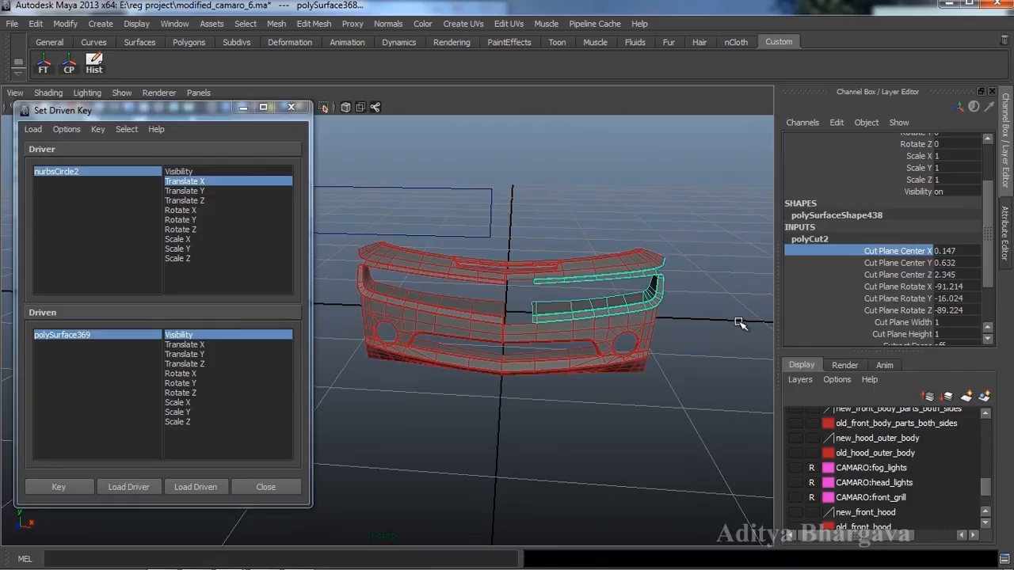
key(ctrl+z)
- Load the polyCut2 node as the driven object and the circle control nurbsCircle2 as the driver for the driven key
alt+drag(677, 384, 672, 359)
key(ctrl+a)
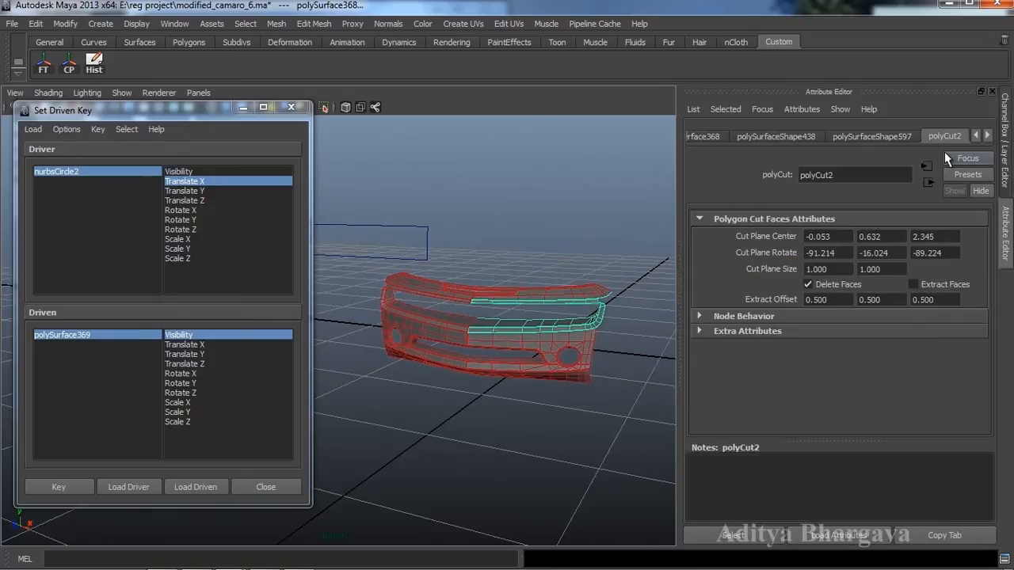
click(737, 536)
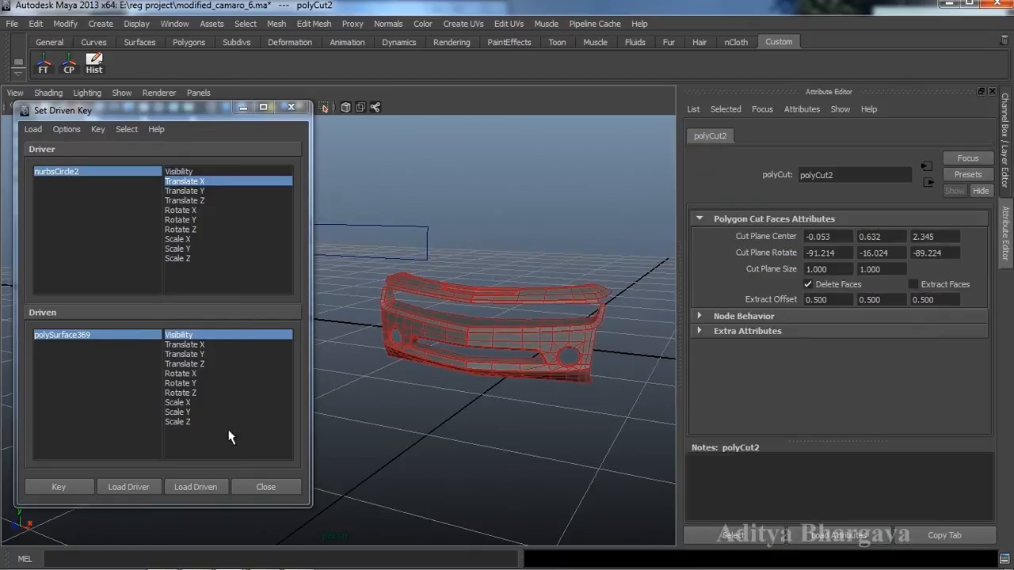
click(204, 488)
alt+middle_drag(444, 396, 388, 411)
click(377, 249)
click(131, 485)
alt+right_drag(500, 399, 475, 366)
alt+middle_drag(475, 365, 514, 403)
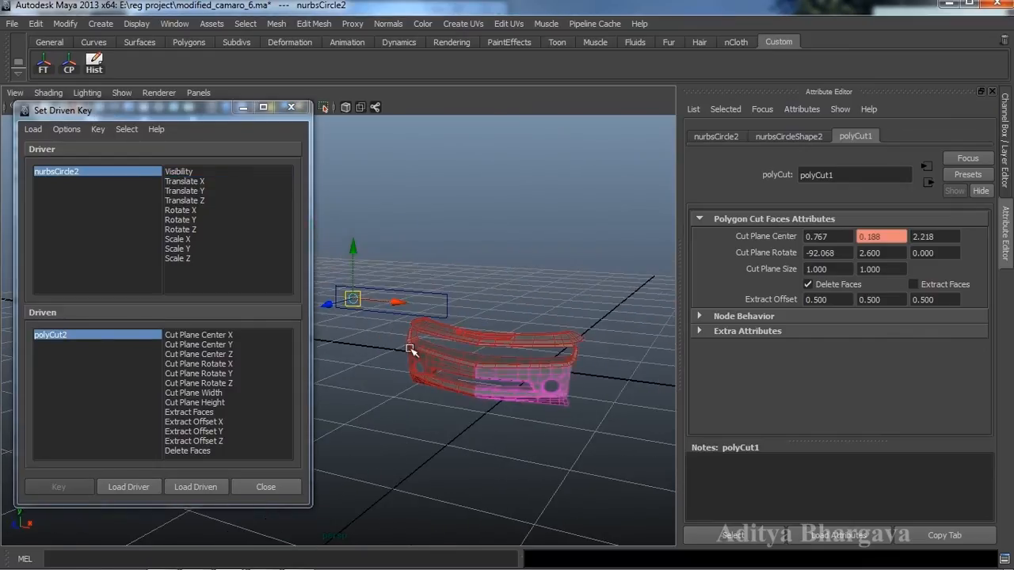
- Pick Translate X as the driver attribute and move the circle control along X to about 0.108 to check the lower piece's cut
click(191, 187)
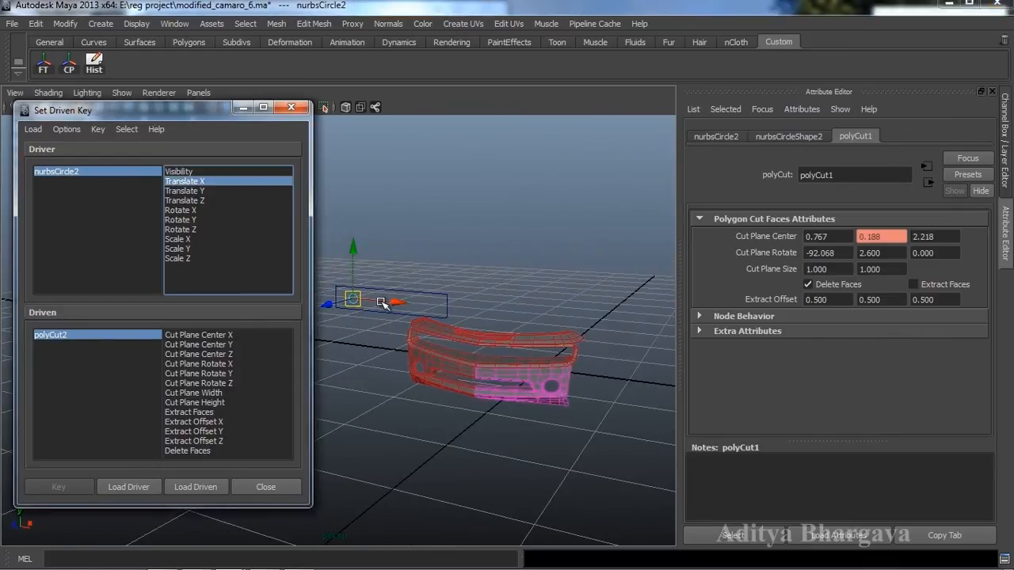
drag(382, 303, 391, 306)
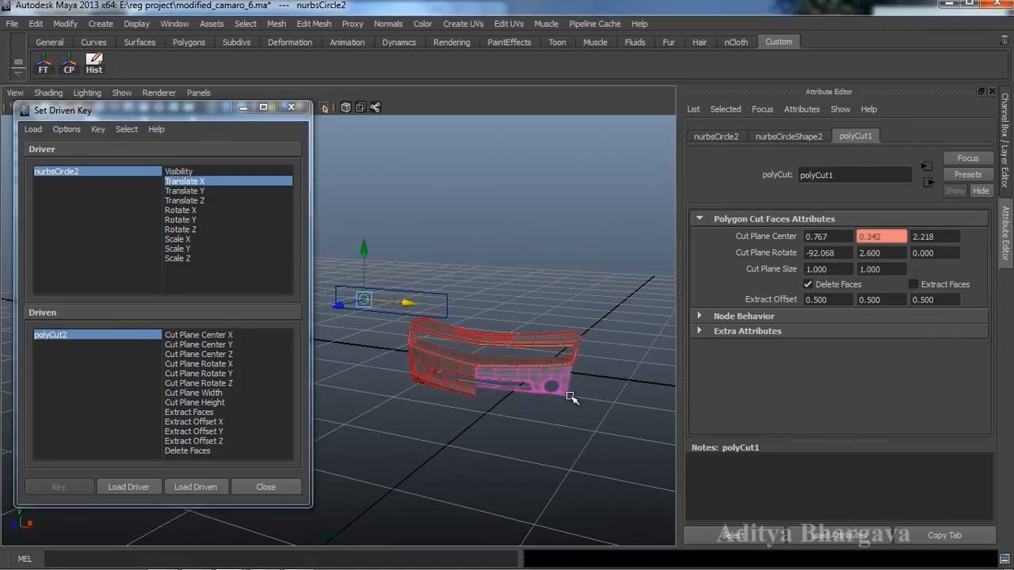
alt+drag(570, 396, 549, 396)
alt+middle_drag(549, 396, 600, 402)
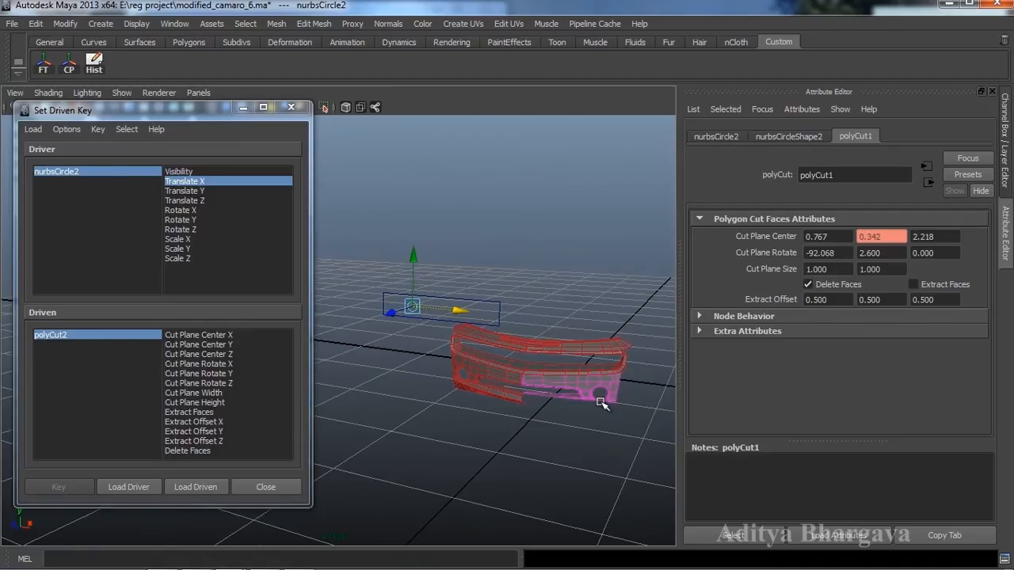
alt+drag(602, 404, 536, 367)
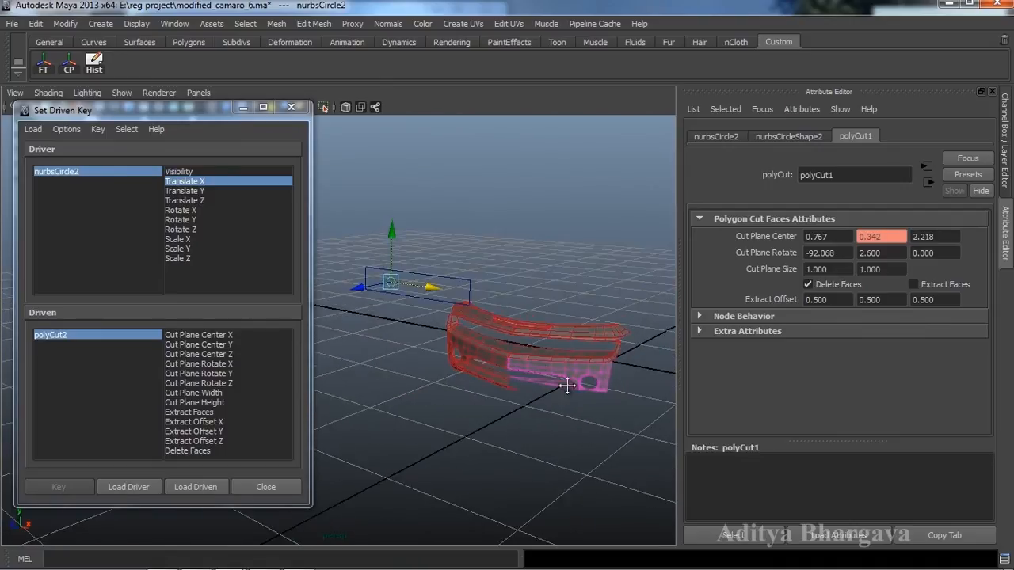
- Set the circle control's Translate X to 0.1
key(ctrl+a)
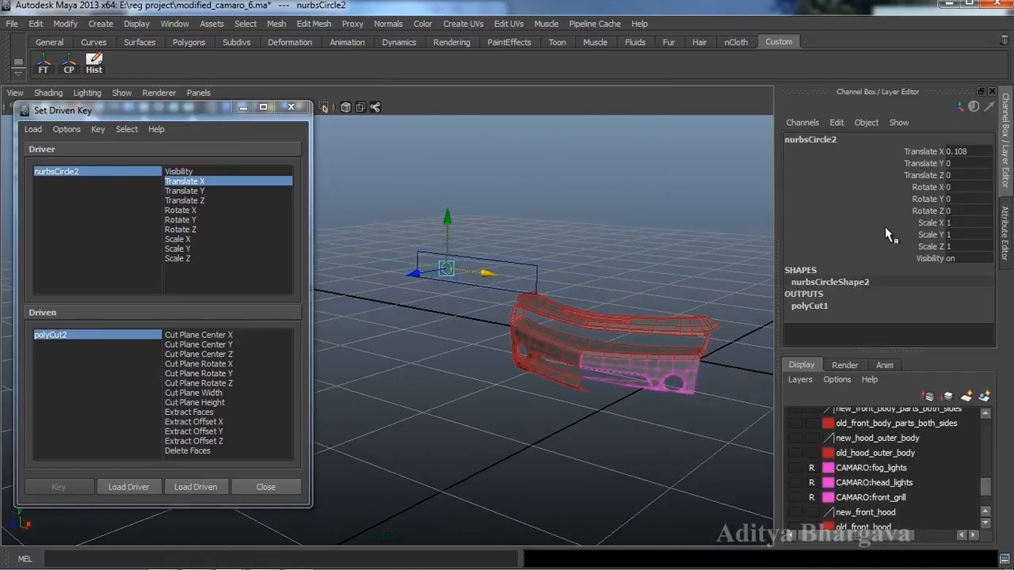
click(986, 151)
text(.108)
key(Return)
alt+drag(594, 314, 623, 307)
click(962, 149)
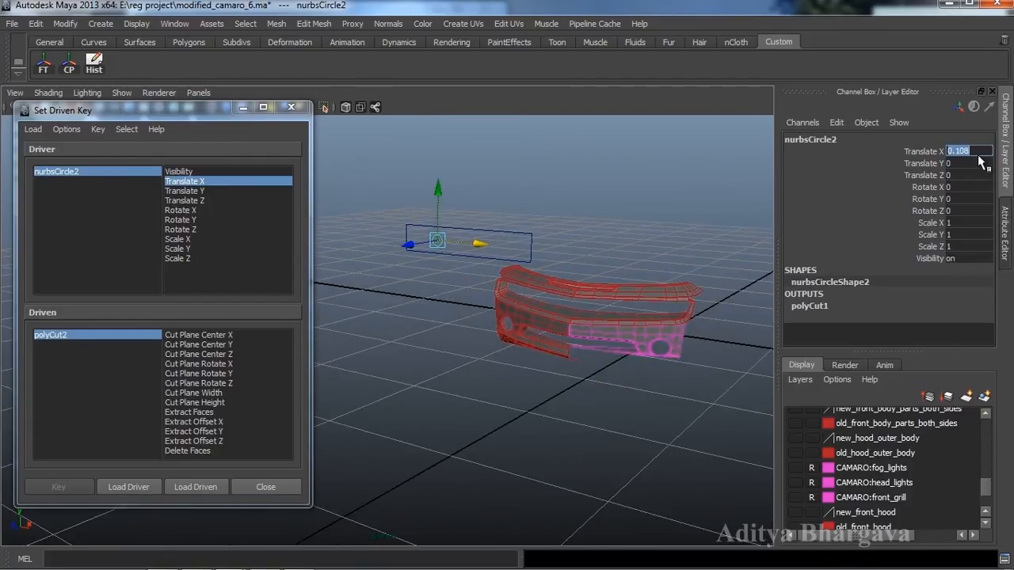
text(0.1)
key(Return)
alt+drag(655, 249, 701, 251)
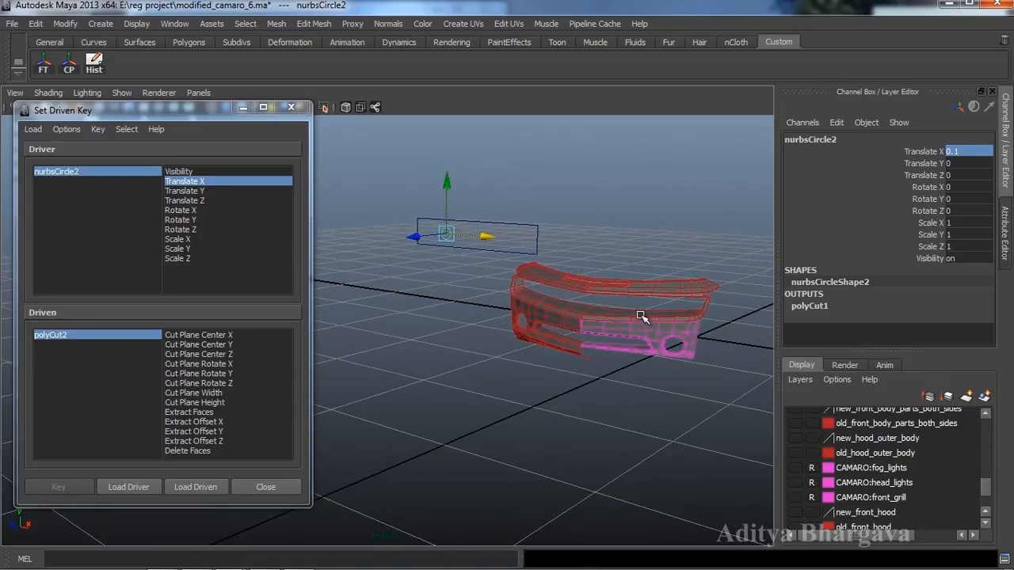
- Key polyCut2's Cut Plane Center X against the circle control's Translate X at the current values
click(118, 171)
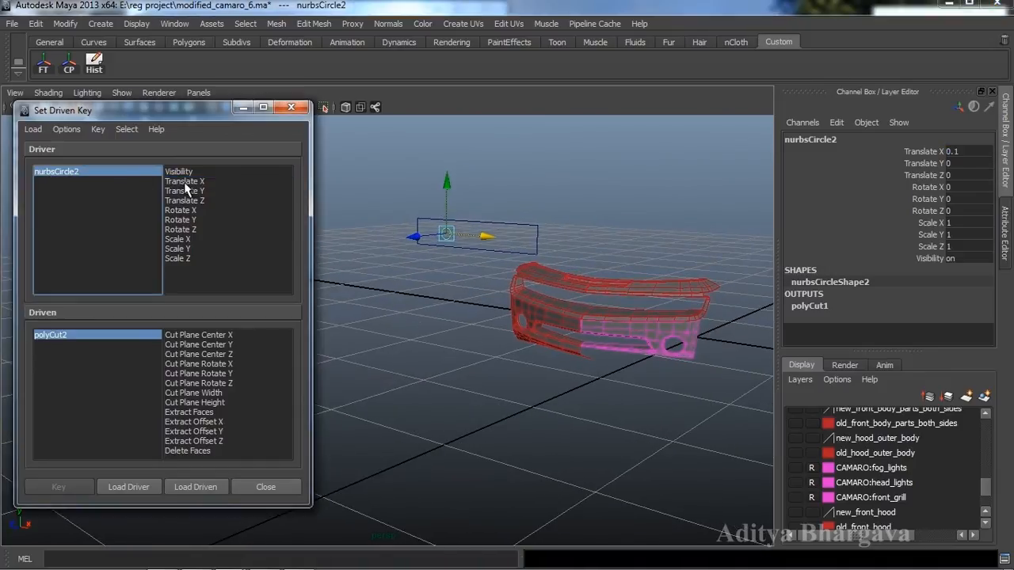
click(186, 181)
click(218, 335)
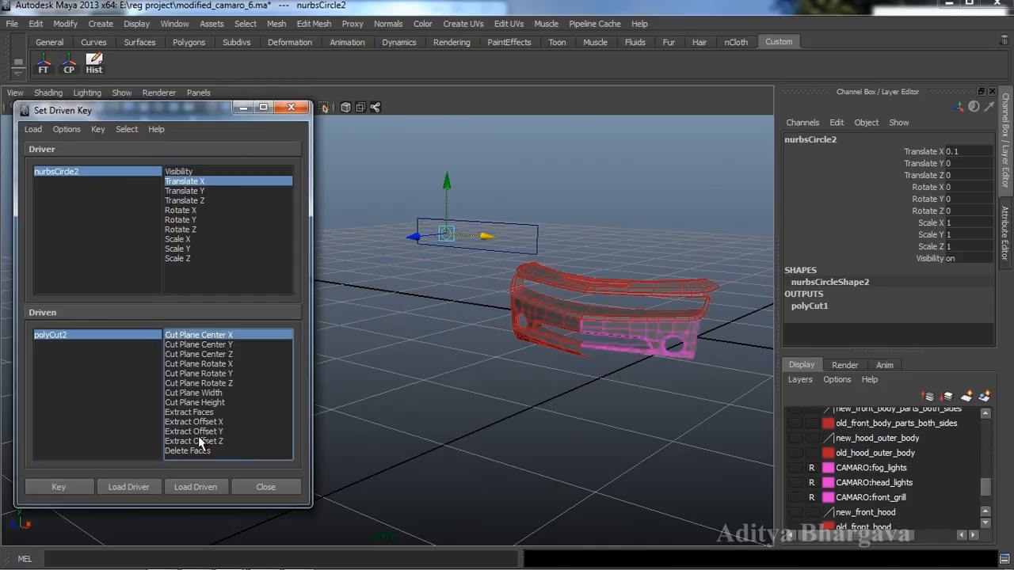
click(58, 487)
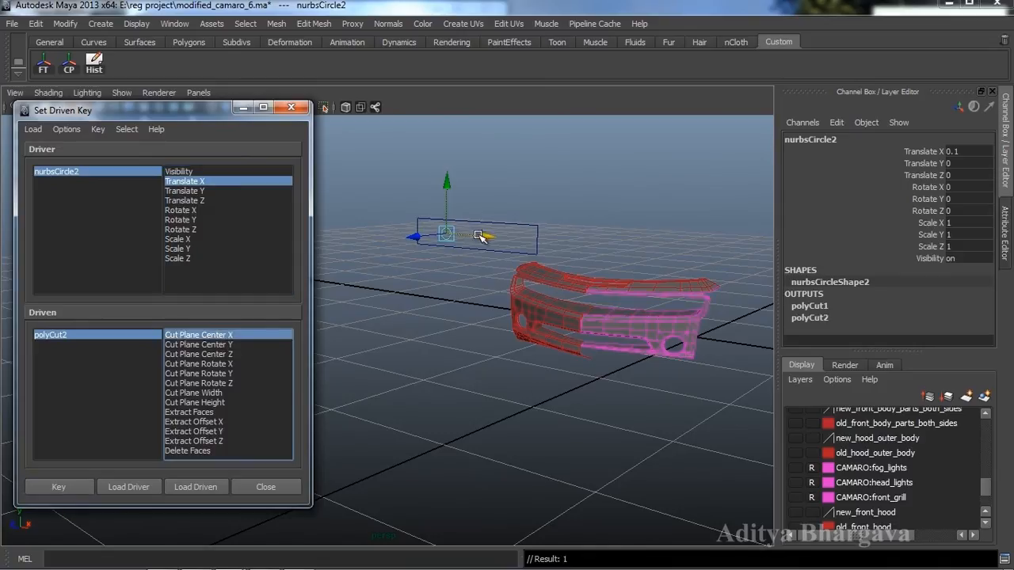
- With the circle control moved to Translate X of about 0.373, key polyCut2's Cut Plane Center X at 0.847
drag(480, 236, 520, 239)
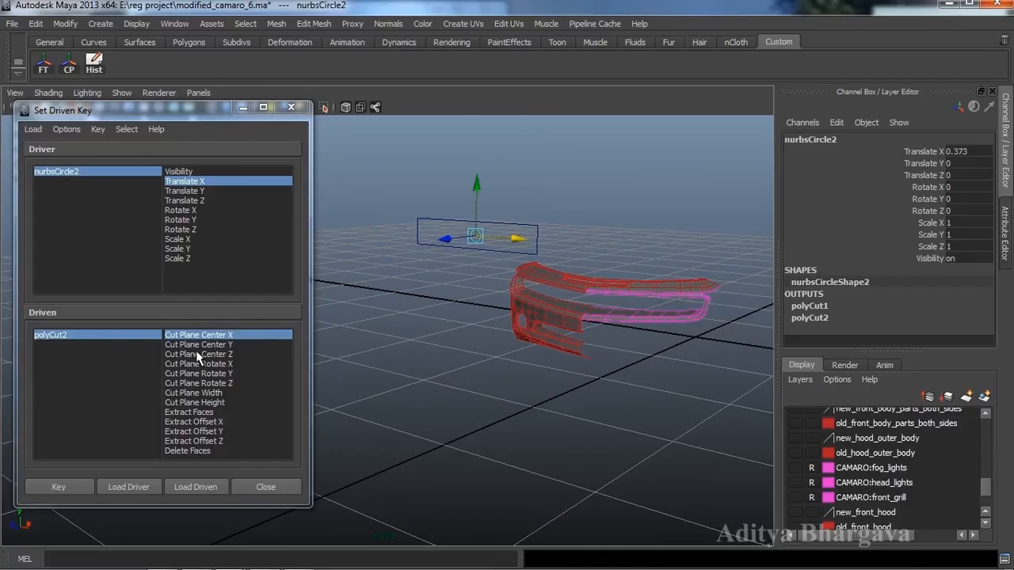
click(112, 335)
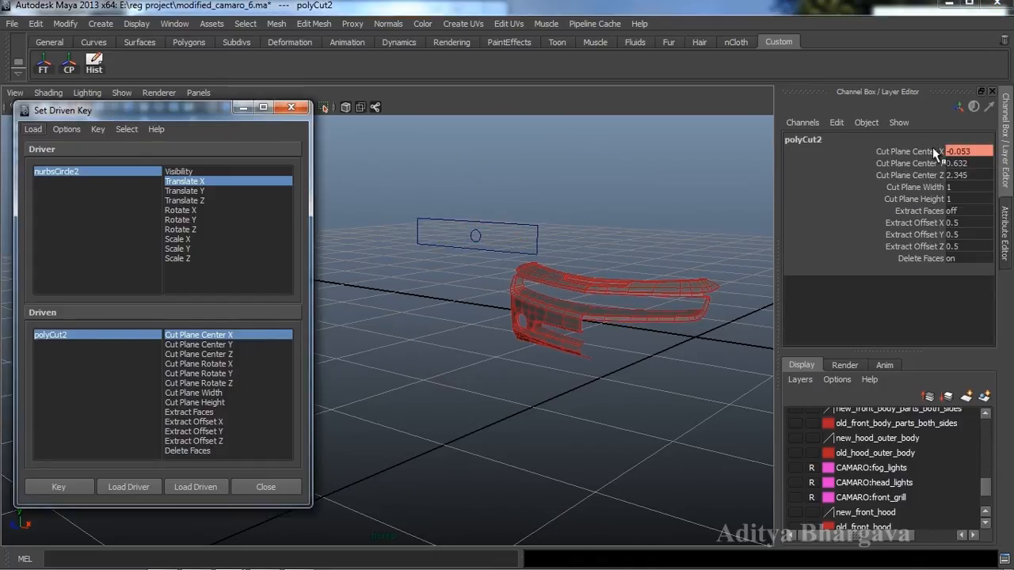
click(910, 151)
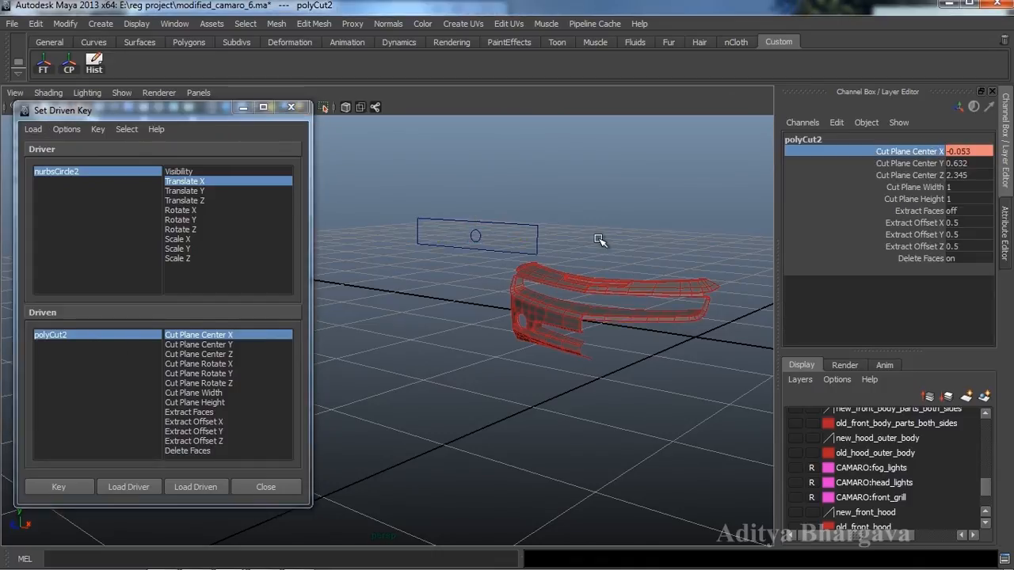
middle_drag(600, 239, 608, 239)
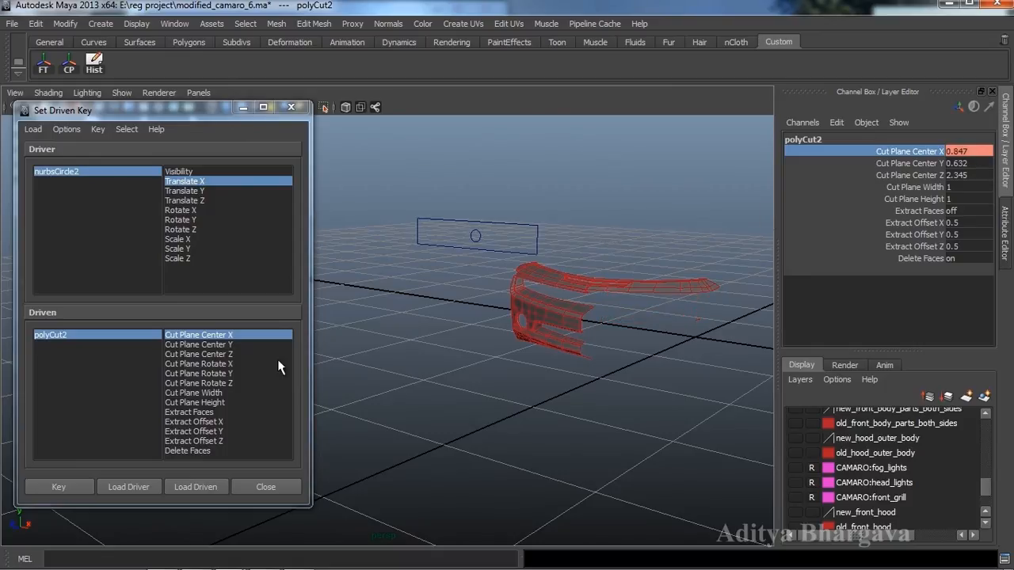
click(58, 483)
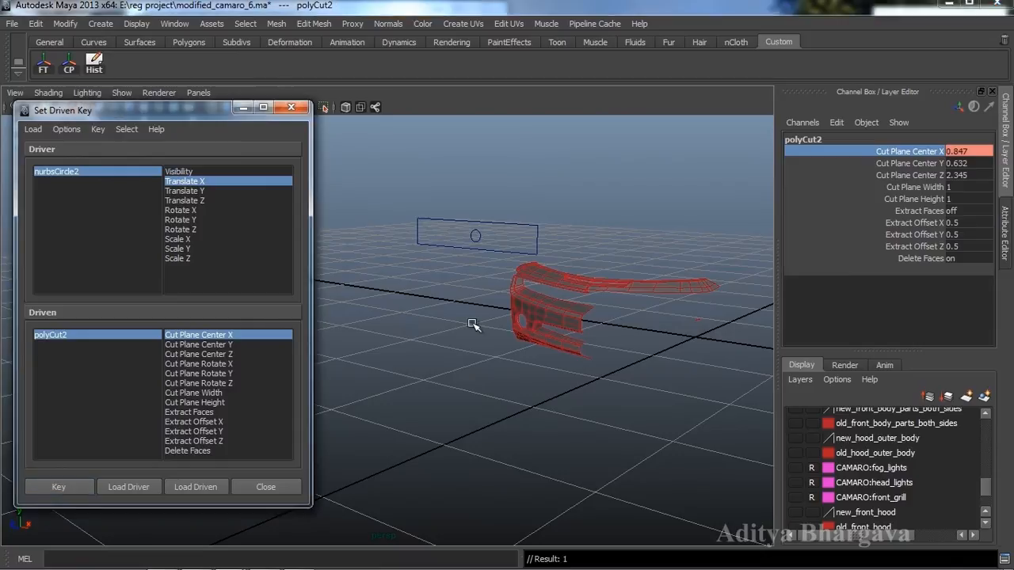
- Move the circle control back along X to about 0.002 to test both driven cuts, and view the bumper from other angles
click(475, 246)
drag(515, 241, 472, 238)
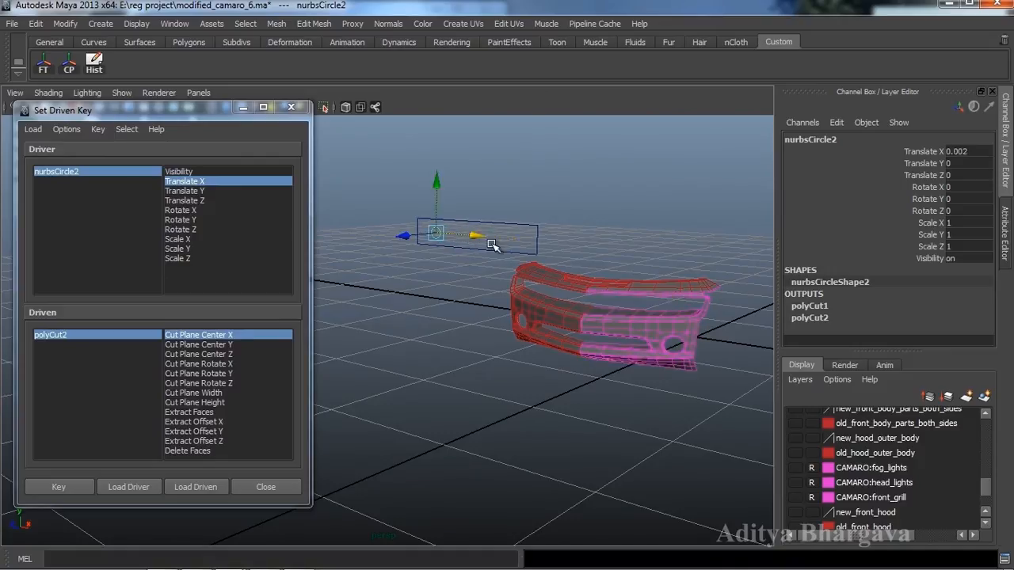
alt+drag(545, 302, 621, 340)
alt+drag(547, 352, 612, 337)
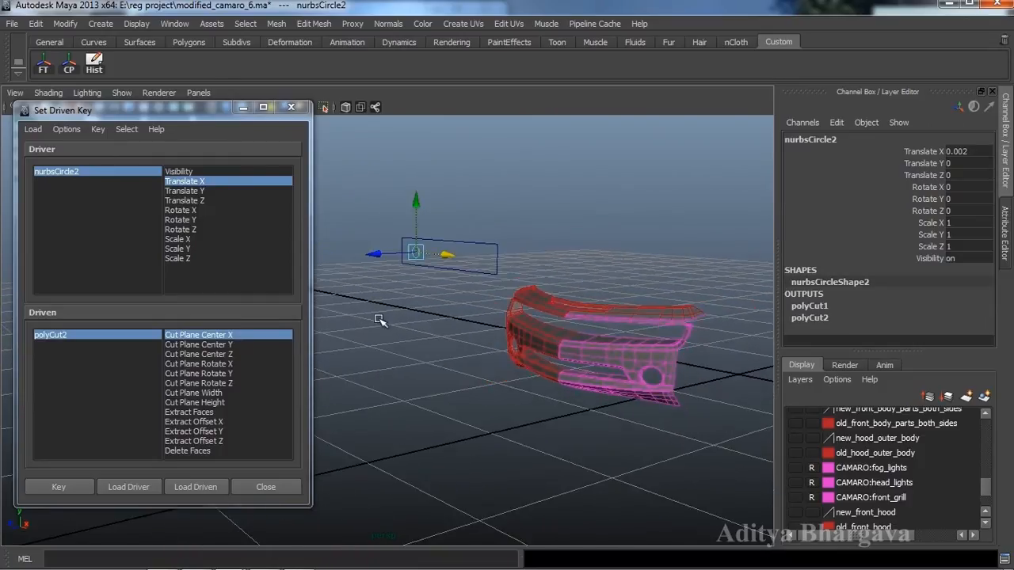
- Return the circle control's Translate X to exactly 0 and inspect the bumper pieces up close
mouse_move(434, 255)
mouse_down()
mouse_move(473, 261)
mouse_move(432, 264)
mouse_up()
click(981, 152)
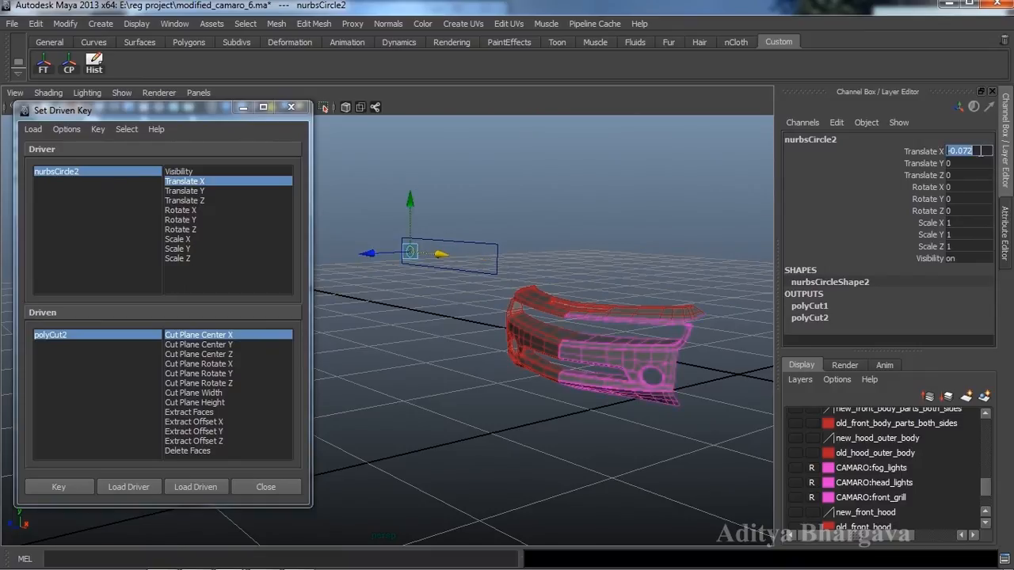
text(0)
key(Return)
alt+middle_drag(612, 304, 605, 290)
alt+right_drag(605, 289, 654, 298)
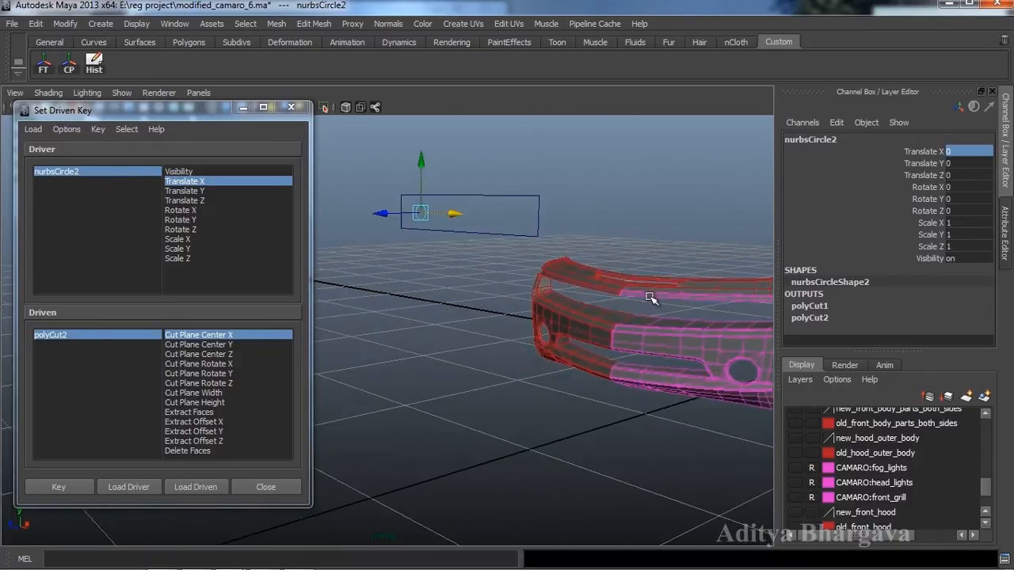
alt+middle_drag(654, 299, 581, 303)
alt+drag(581, 303, 623, 313)
alt+middle_drag(551, 326, 594, 335)
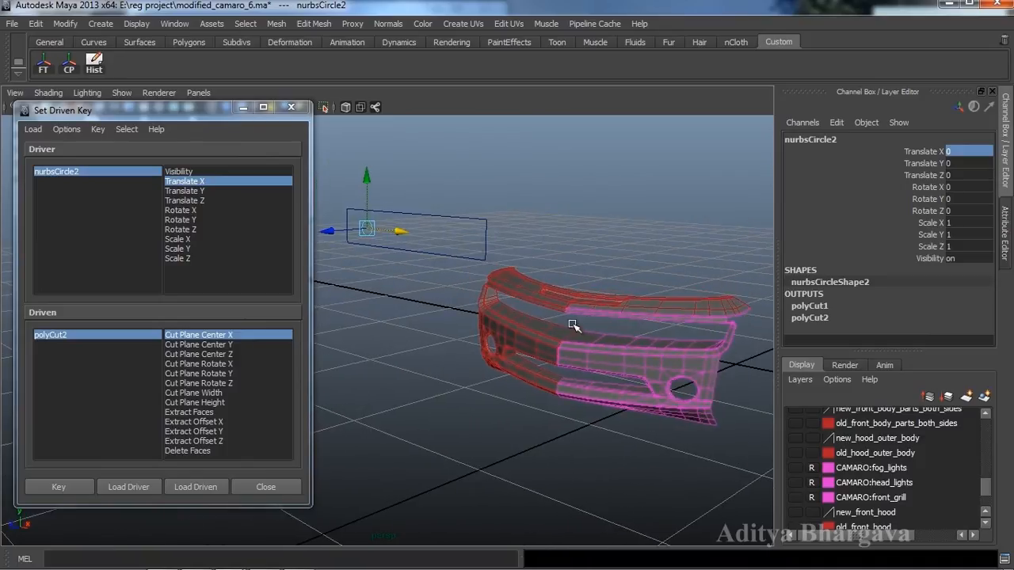
- Select the upper trim piece polySurface366 and the lower piece polySurface369 in turn to examine them
click(680, 306)
alt+drag(668, 353, 684, 357)
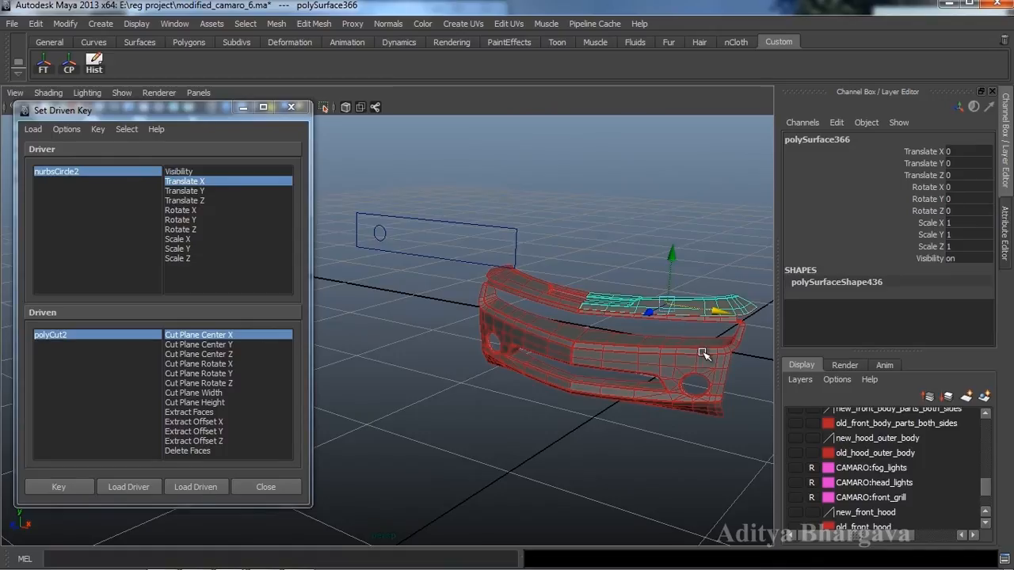
alt+middle_drag(702, 352, 674, 339)
mouse_move(673, 339)
alt+mouse_down()
mouse_move(686, 339)
mouse_move(672, 339)
alt+mouse_up()
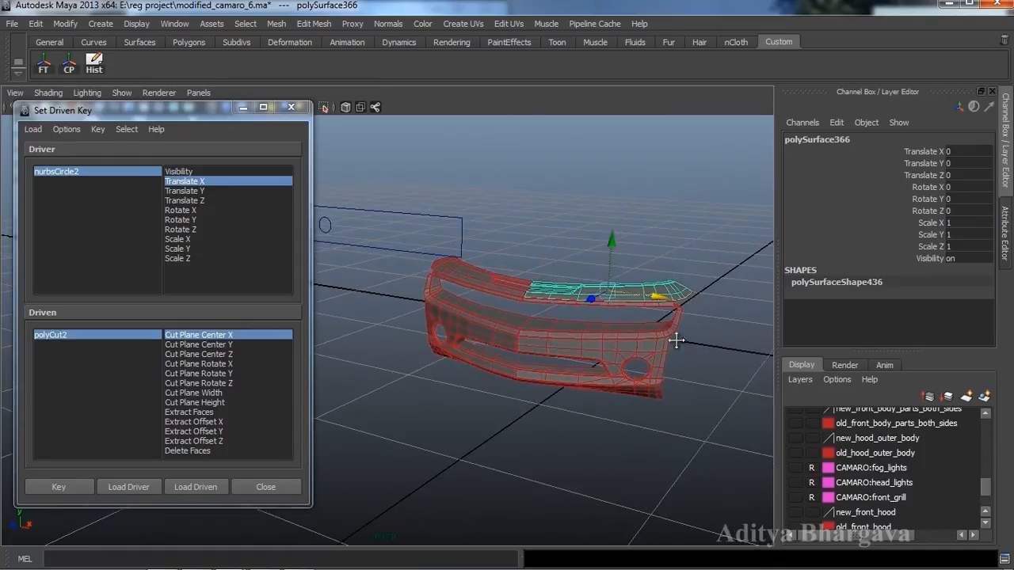
click(660, 372)
alt+middle_drag(440, 247, 492, 265)
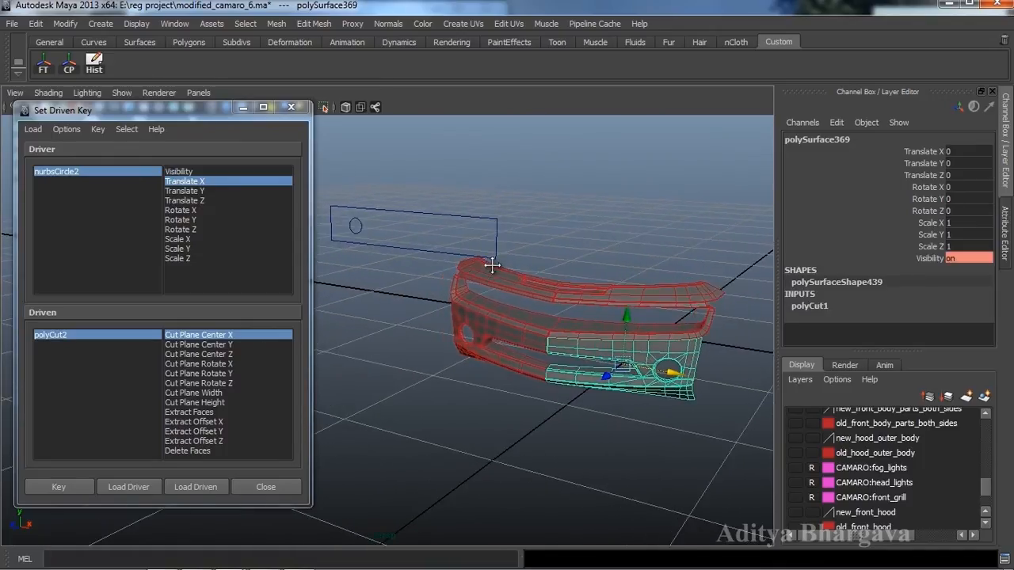
- Move the circle control to about -0.088 on X to test the driven cuts, and reset its Translate X to 0
click(357, 228)
mouse_move(389, 231)
mouse_down()
mouse_move(410, 236)
mouse_move(376, 232)
mouse_up()
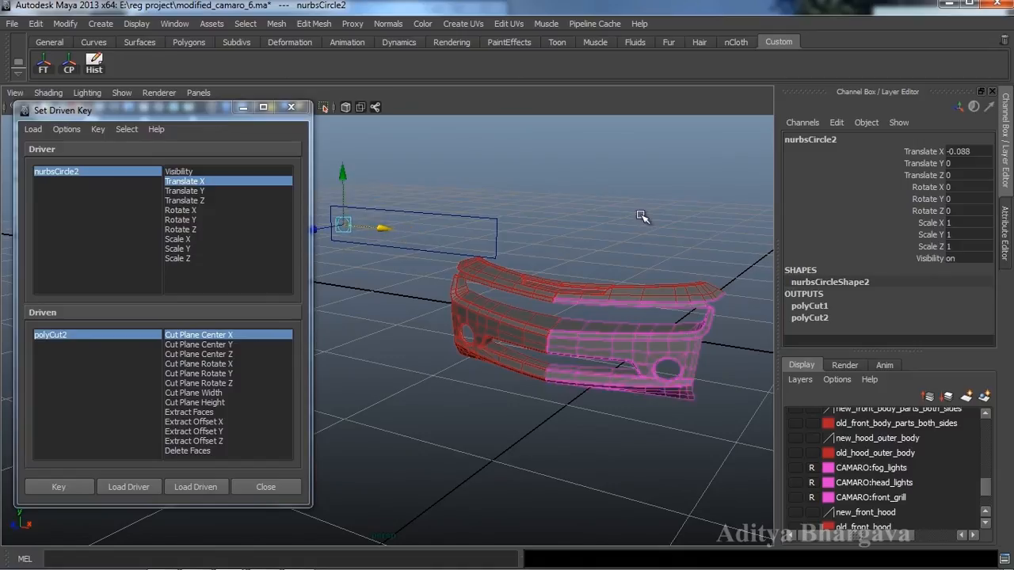
double_click(965, 150)
key(Return)
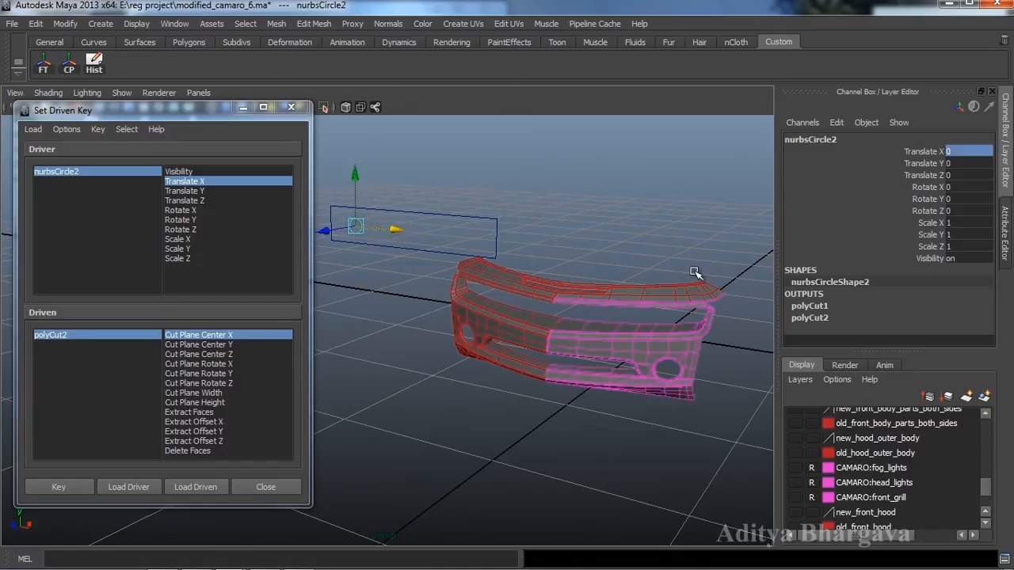
- Cut the upper trim piece polySurface366 along its length with the Cut Faces Tool, deleting its faces
click(677, 292)
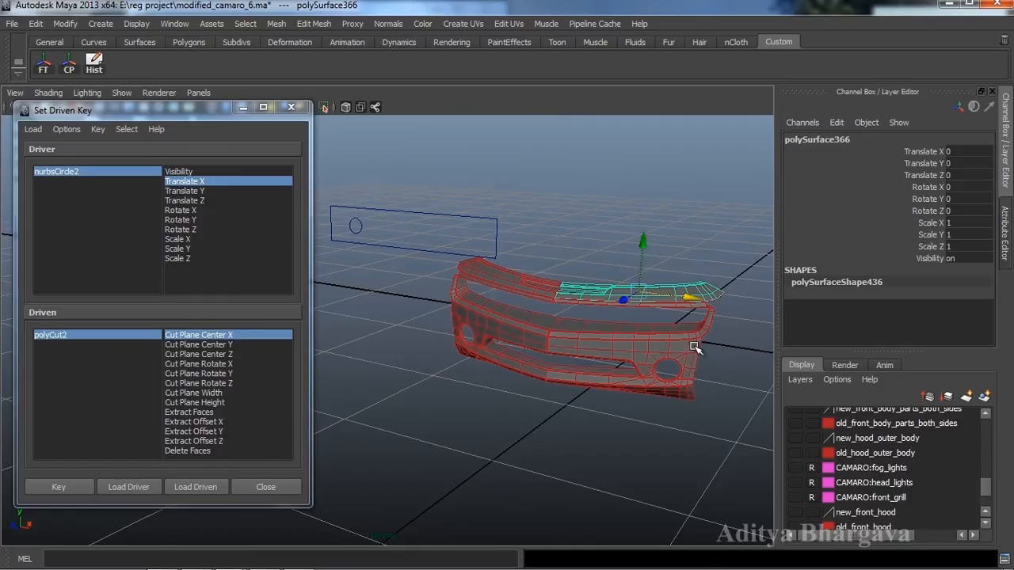
alt+drag(619, 376, 661, 361)
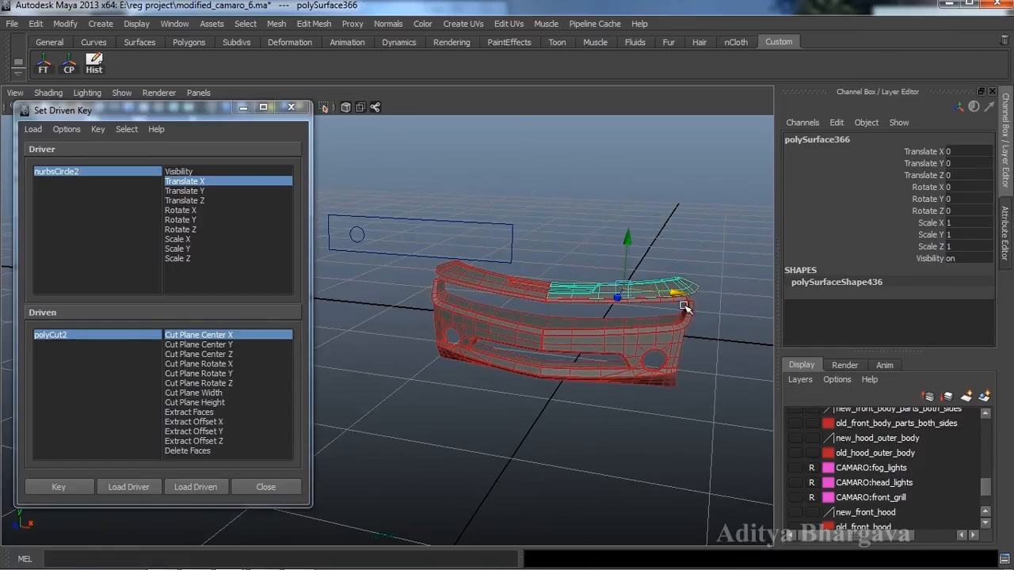
alt+drag(622, 255, 690, 279)
click(301, 23)
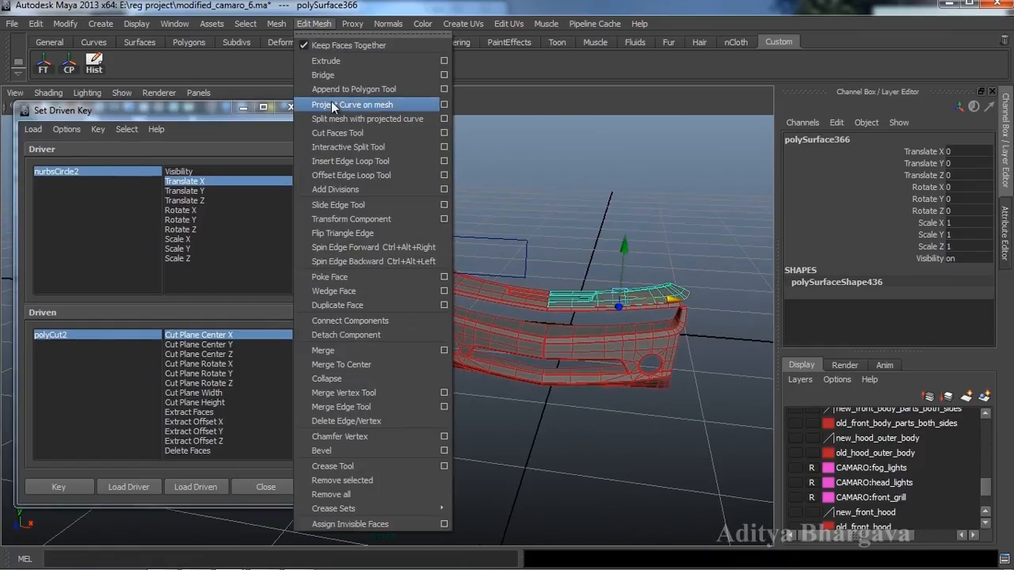
click(341, 131)
alt+drag(725, 354, 707, 320)
drag(671, 276, 722, 278)
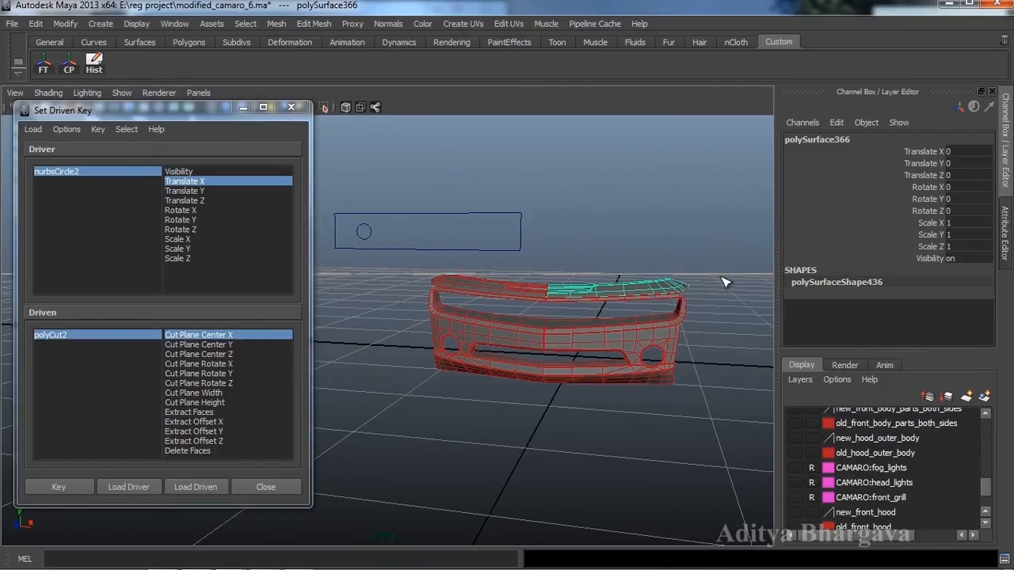
alt+drag(705, 324, 681, 356)
key(w)
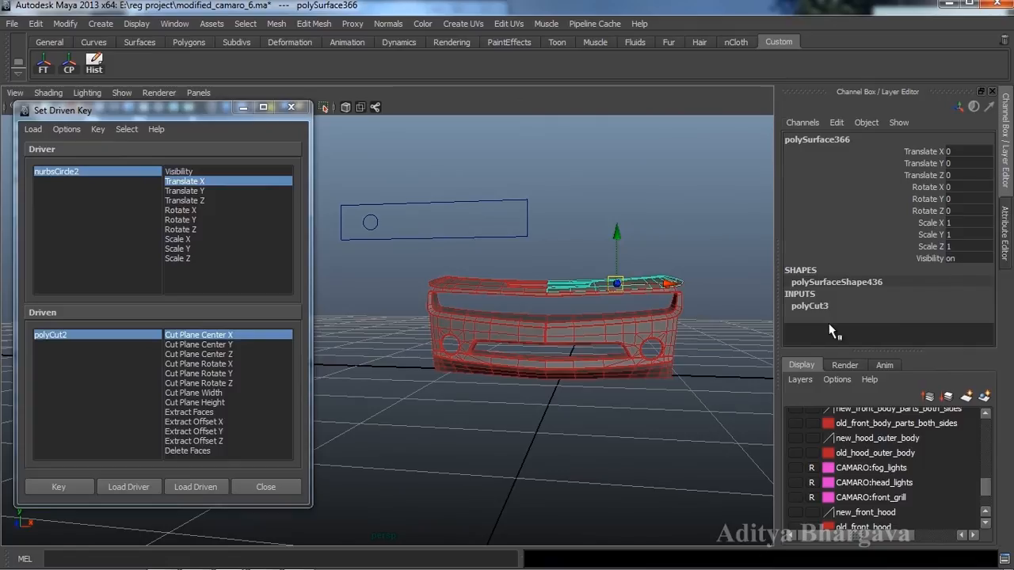
- Examine polyCut3's cut-face attributes and the cut upper trim piece from several angles
key(ctrl+a)
click(808, 286)
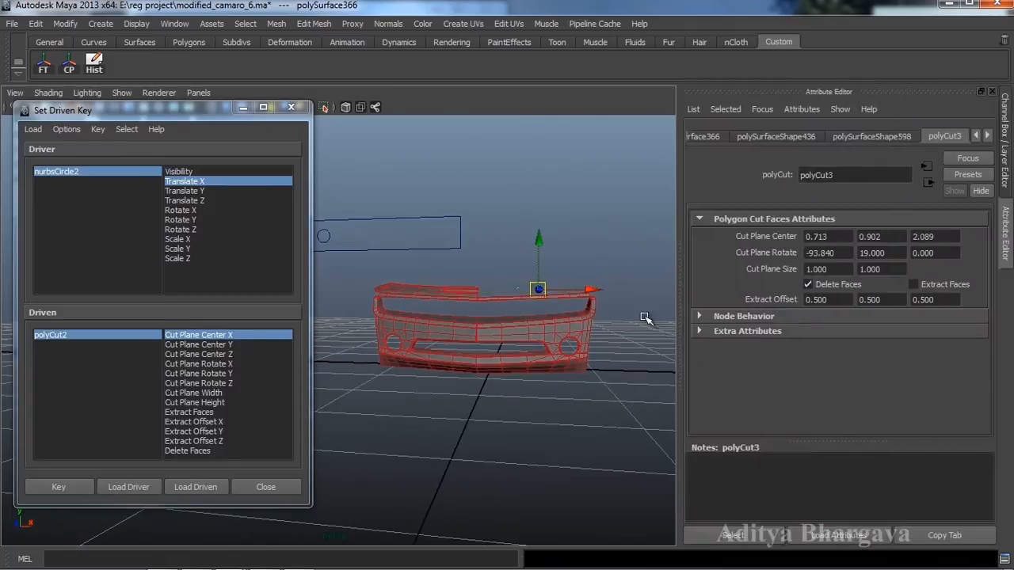
mouse_move(623, 327)
alt+mouse_down()
mouse_move(606, 351)
mouse_move(607, 326)
alt+mouse_up()
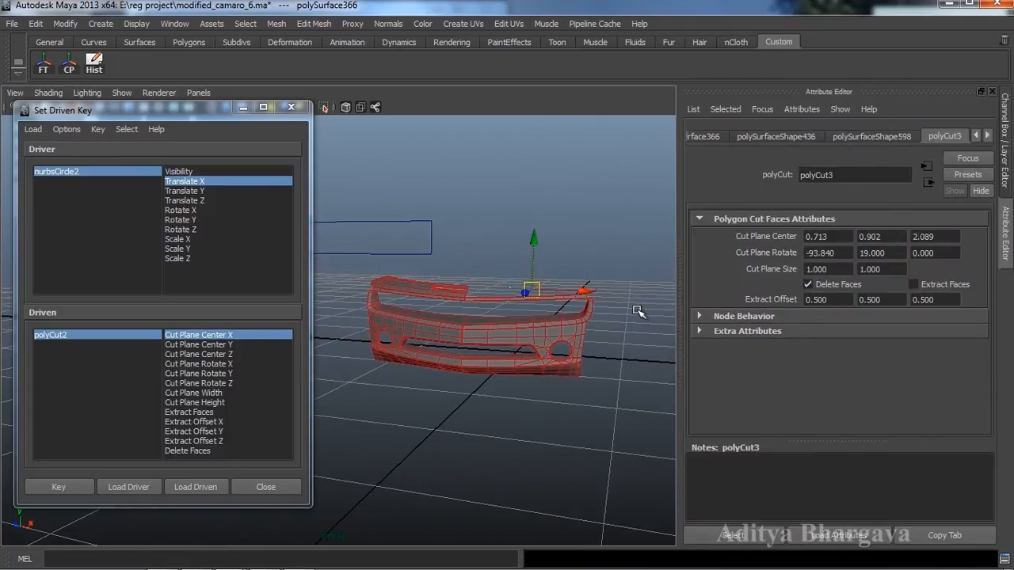
key(ctrl+a)
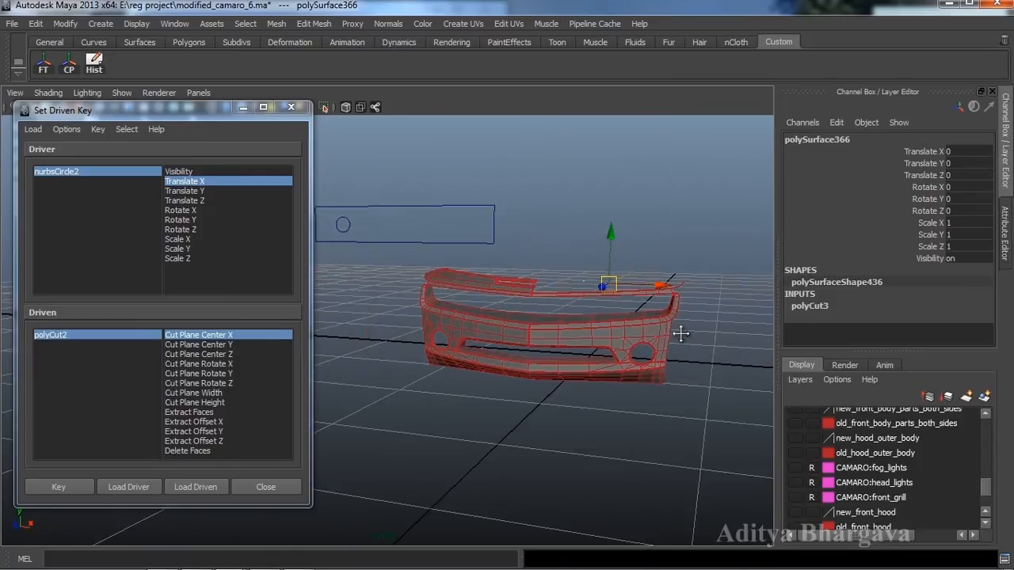
mouse_move(678, 333)
alt+mouse_down()
mouse_move(679, 324)
mouse_move(678, 346)
mouse_move(666, 343)
mouse_move(675, 340)
alt+mouse_up()
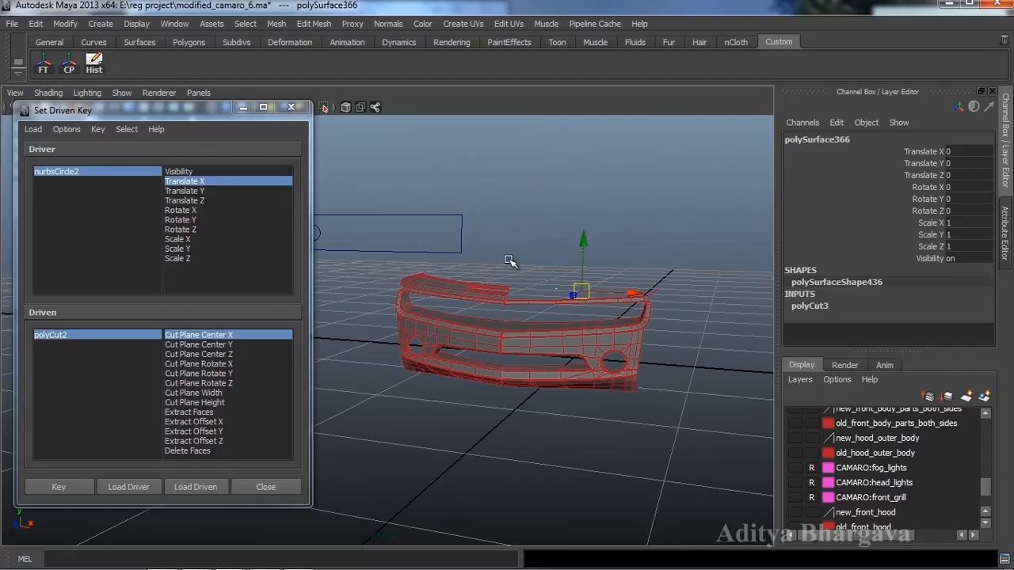
alt+drag(648, 300, 650, 305)
alt+drag(670, 351, 627, 346)
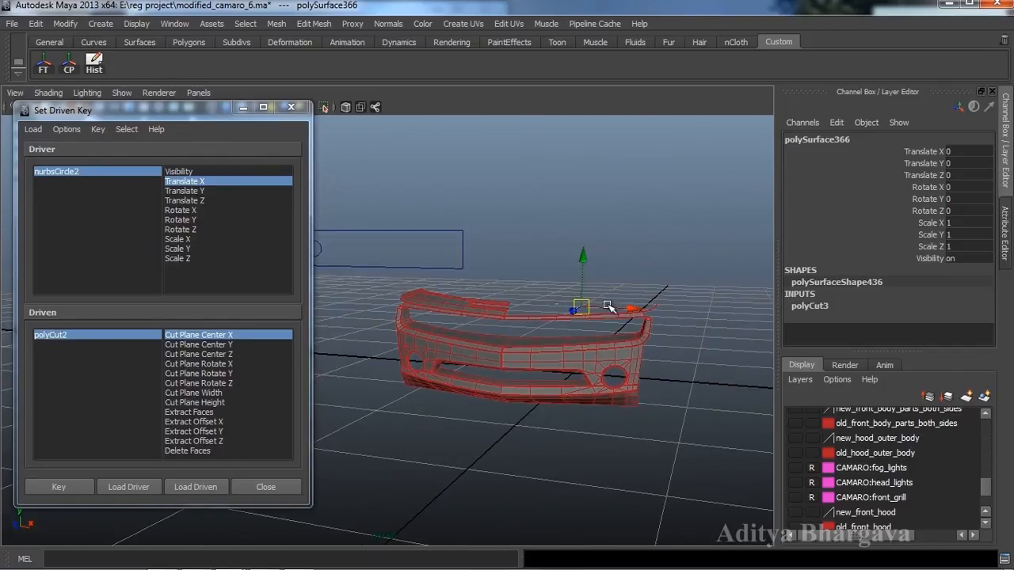
alt+drag(610, 305, 640, 323)
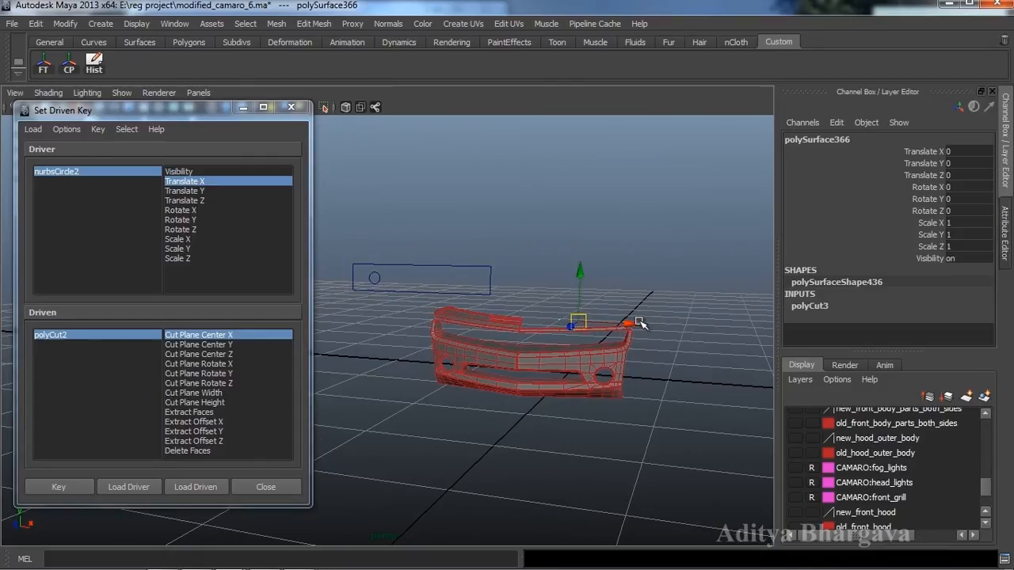
click(375, 279)
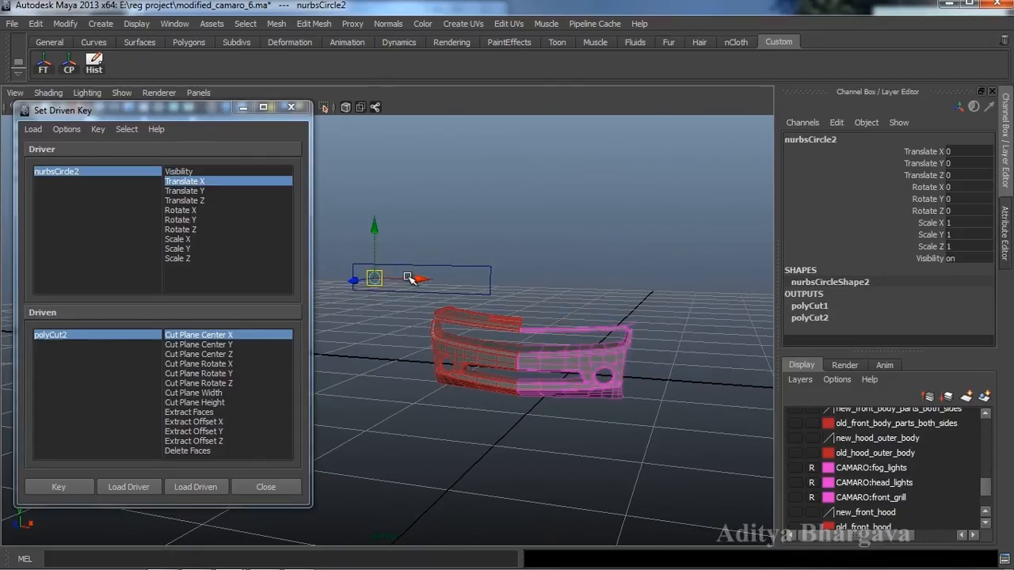
drag(407, 277, 490, 283)
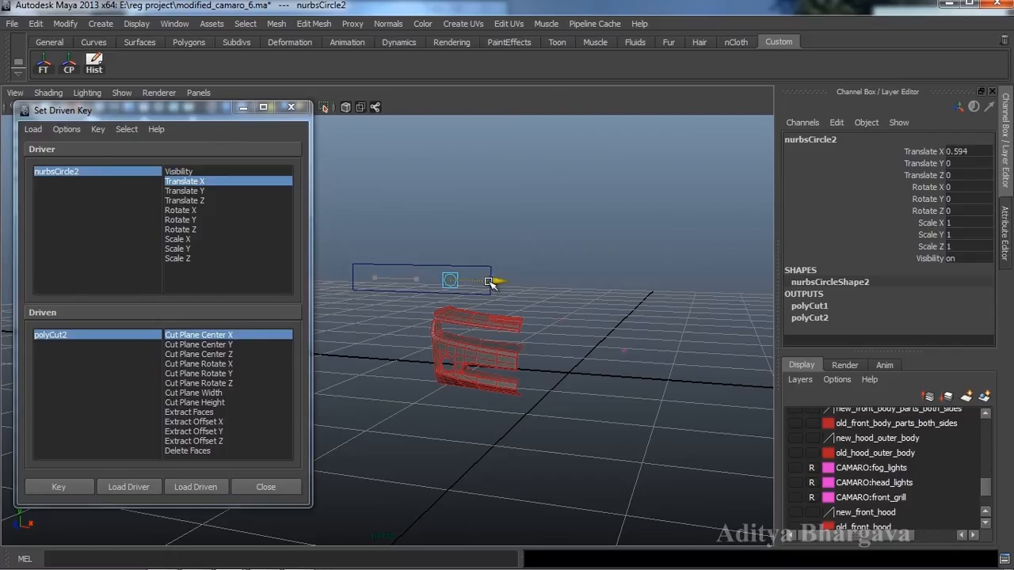
alt+drag(485, 304, 434, 291)
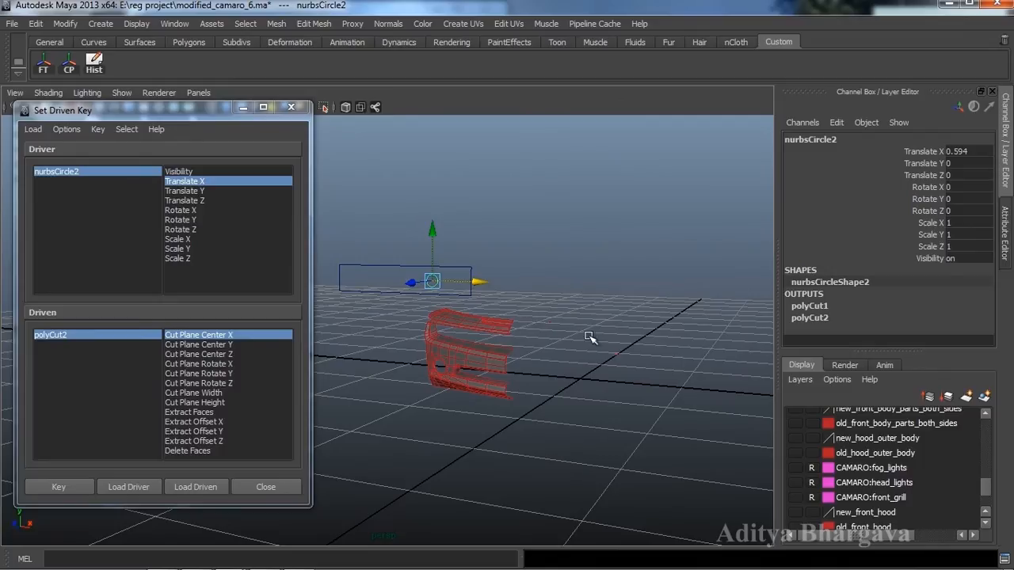
alt+drag(590, 339, 584, 346)
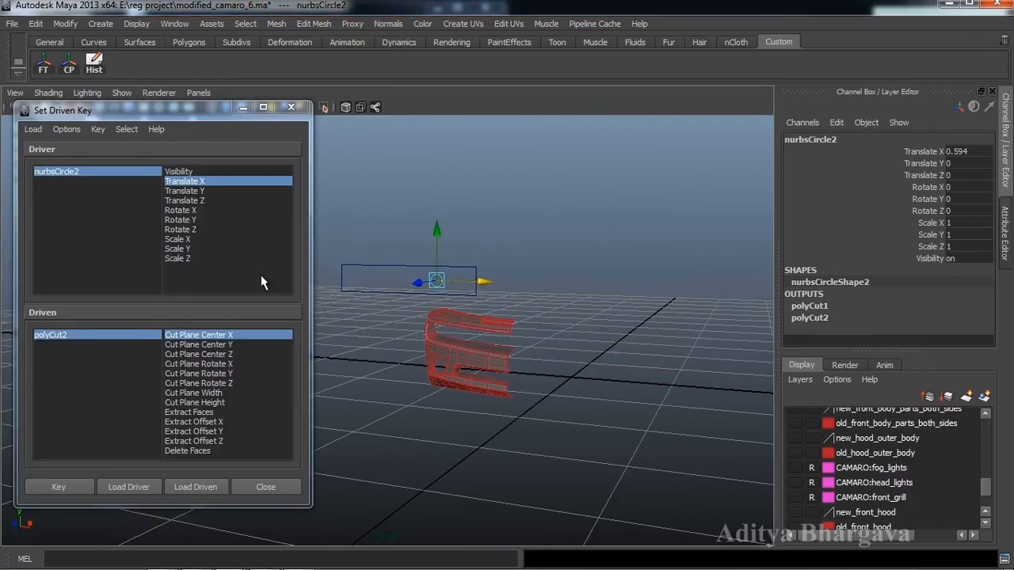
click(128, 340)
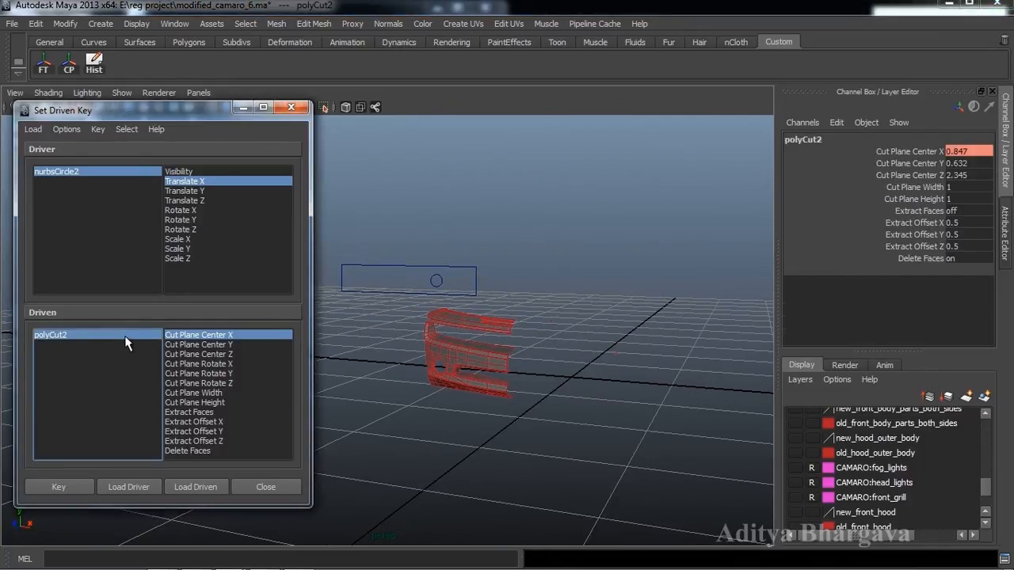
key(ctrl+z)
key(ctrl+z)
key(ctrl+z)
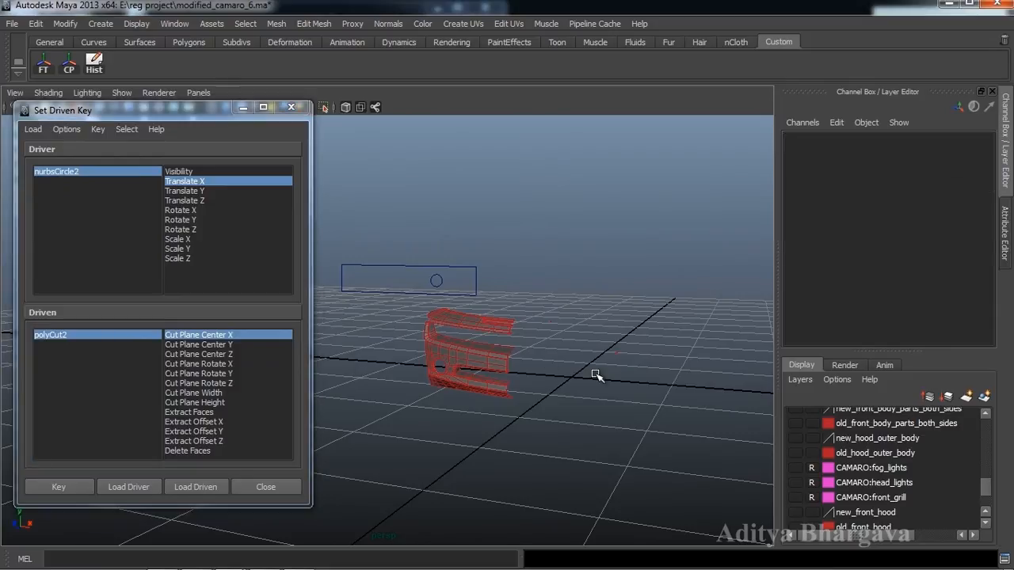
key(ctrl+z)
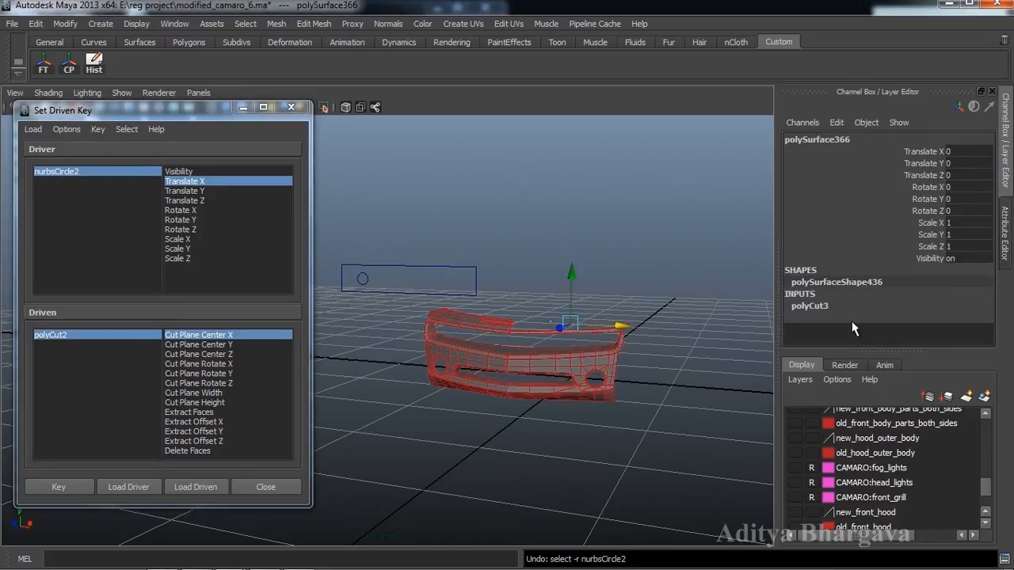
- Select the polyCut3 node of the upper trim piece and load it as the driven object for the set driven key
key(ctrl+a)
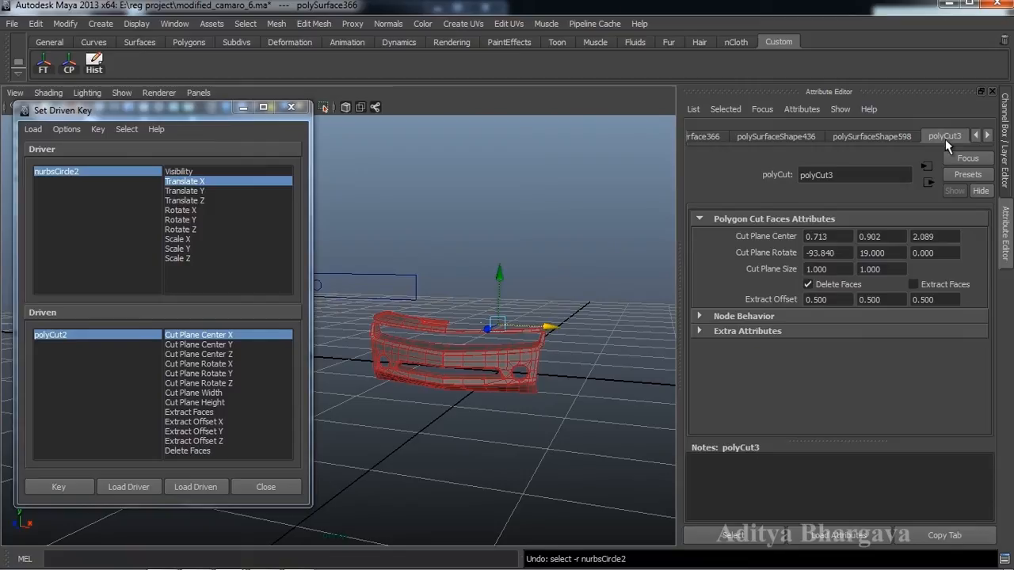
click(730, 535)
click(190, 487)
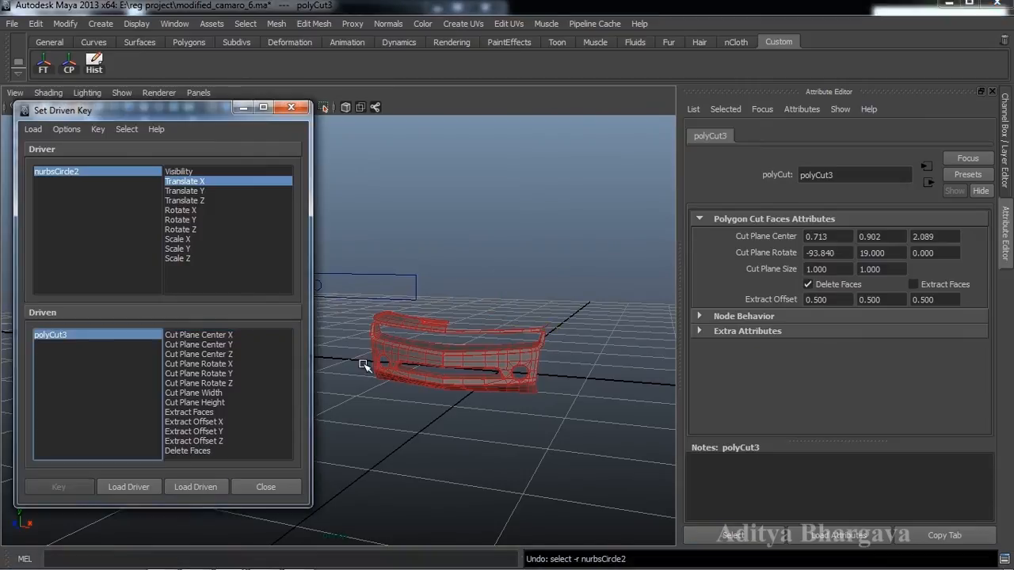
alt+drag(363, 364, 468, 405)
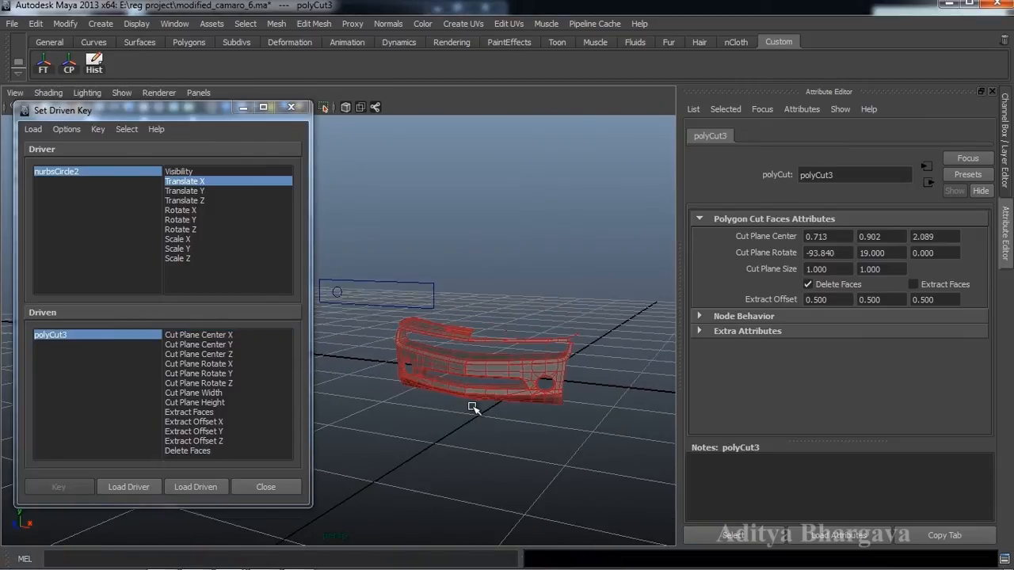
key(ctrl+a)
- Try shifting polyCut3's Cut Plane Center Y to see how it affects the upper trim, and undo the changes
alt+middle_drag(559, 412, 626, 415)
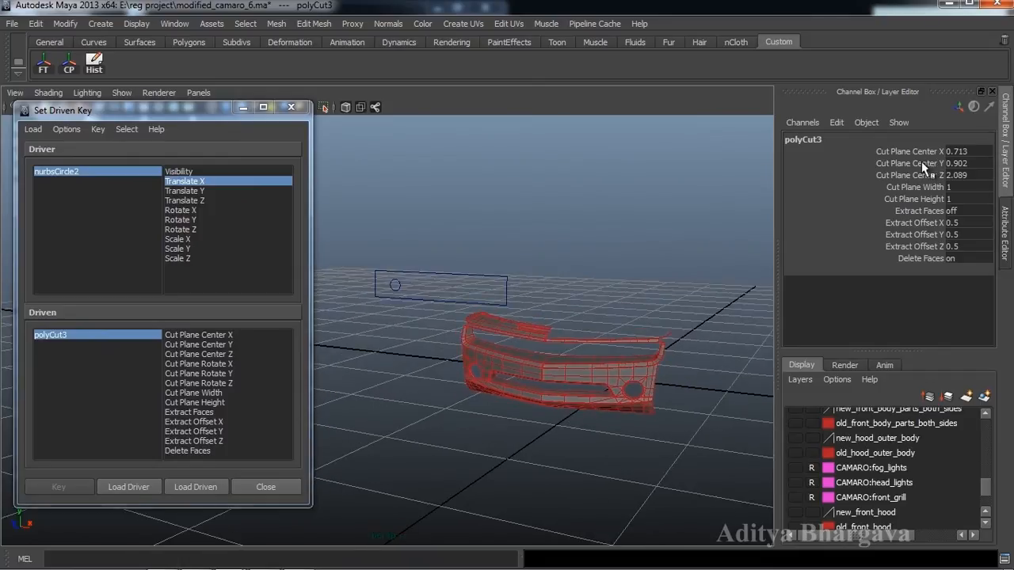
mouse_move(616, 279)
alt+mouse_down()
mouse_move(644, 287)
mouse_move(617, 293)
alt+mouse_up()
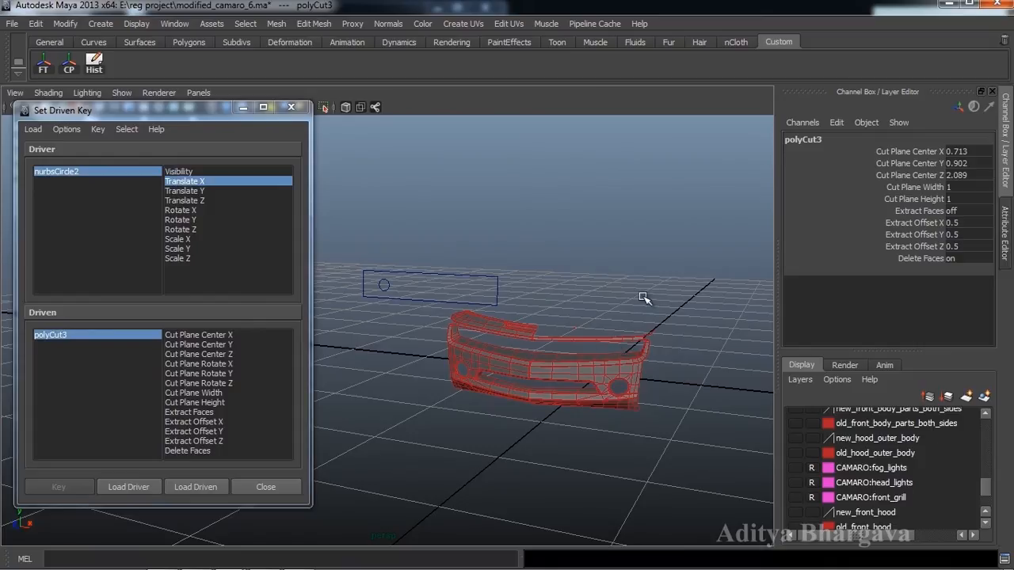
alt+middle_drag(632, 400, 646, 396)
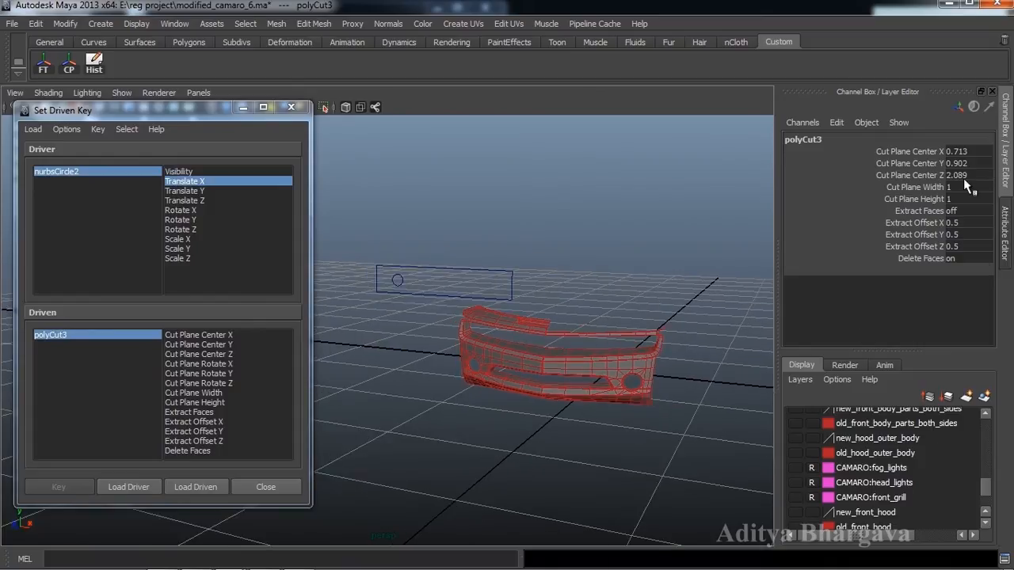
click(910, 163)
middle_drag(672, 243, 678, 258)
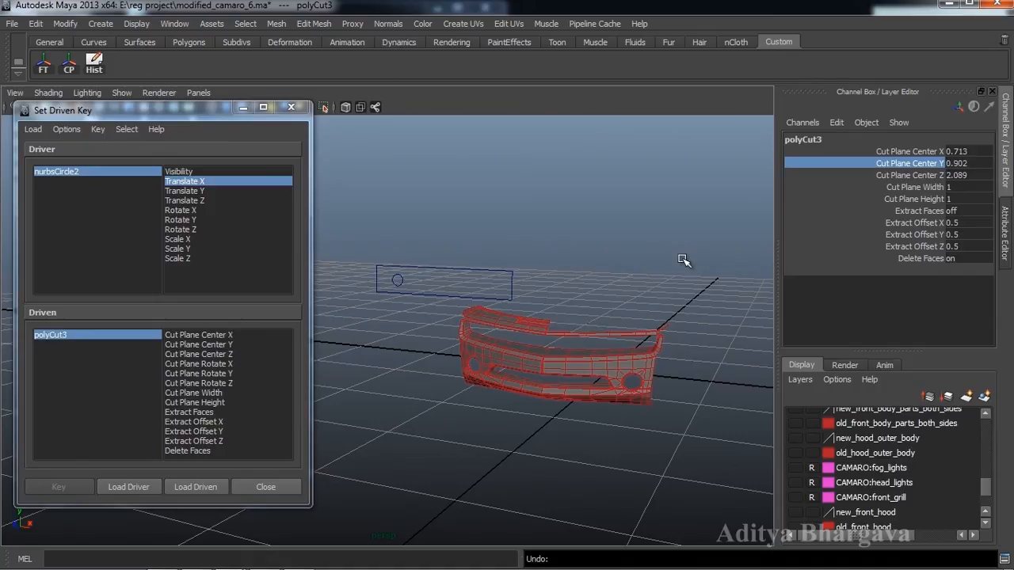
middle_drag(627, 337, 660, 351)
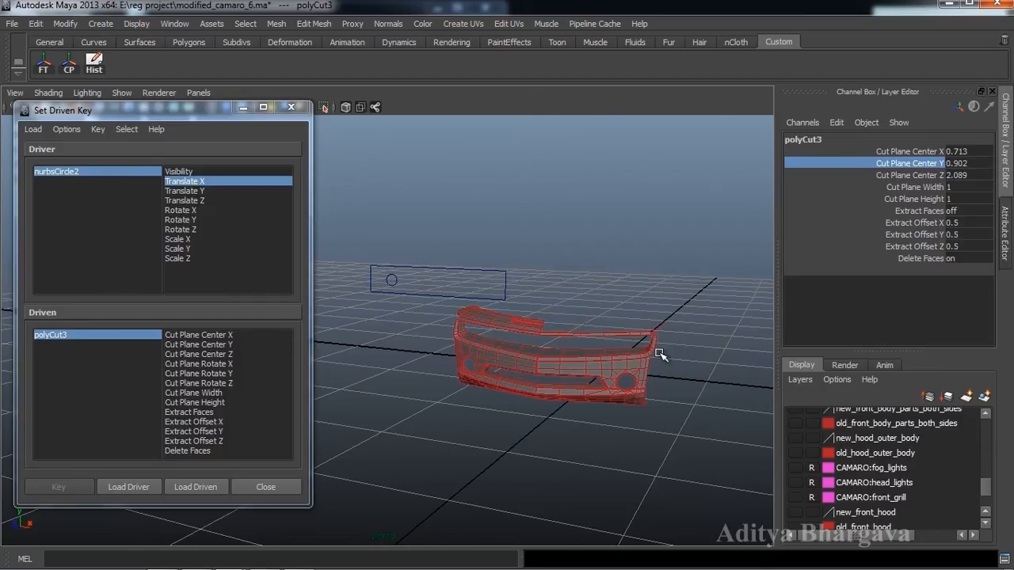
click(392, 282)
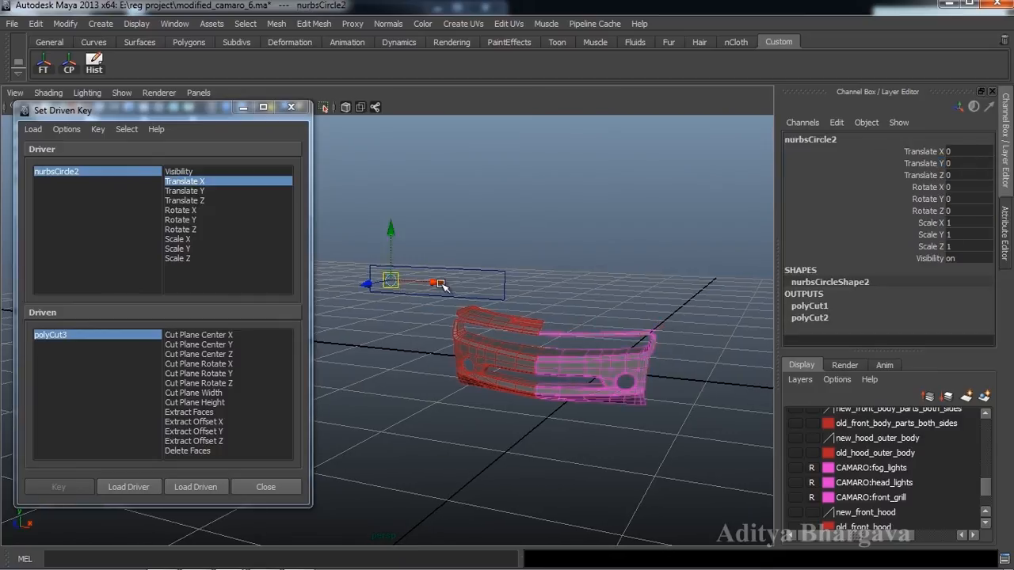
key(ctrl+z)
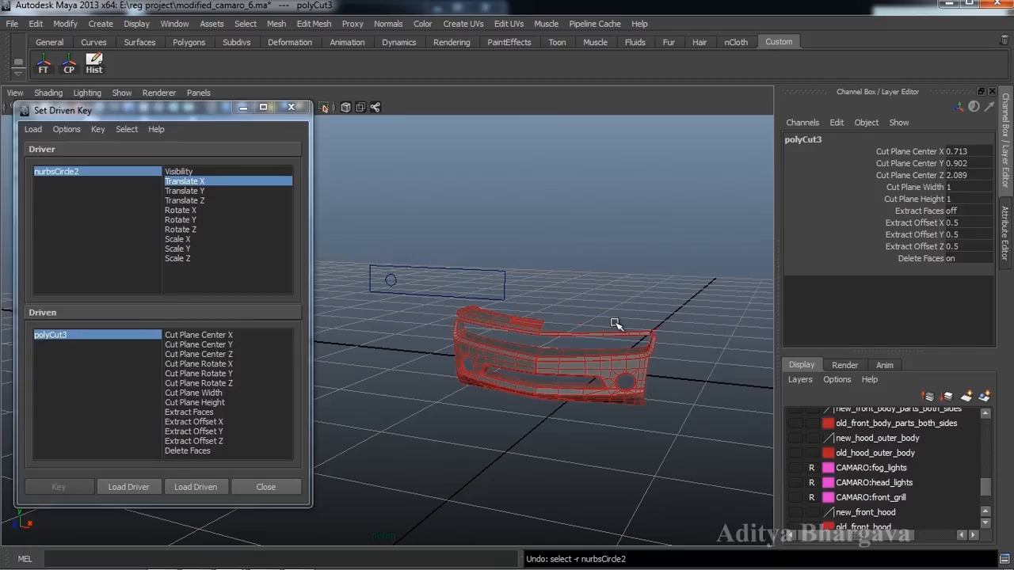
key(ctrl+z)
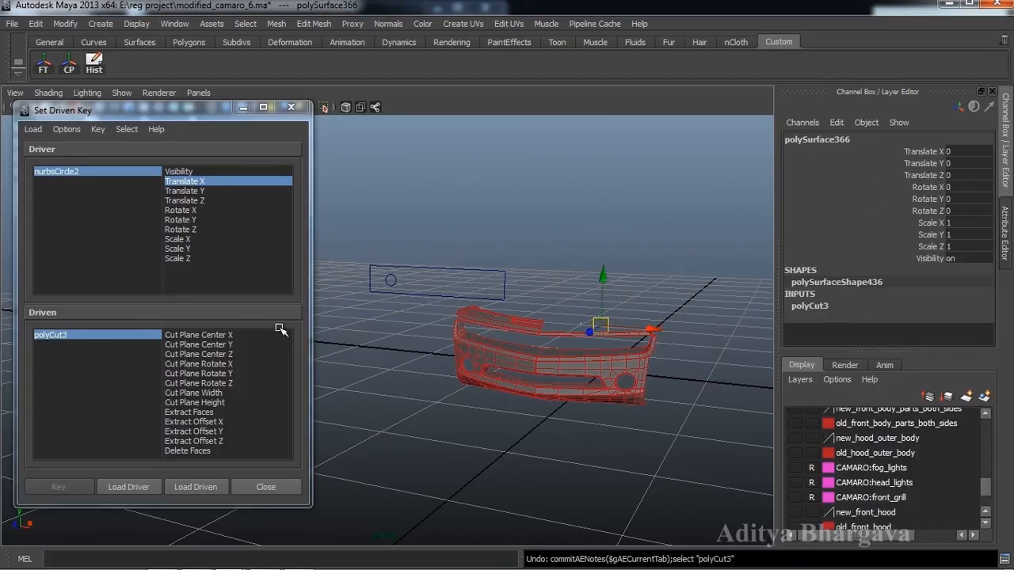
- With the circle control moved to Translate X of about 0.636, key polyCut3's Cut Plane Center Y at 0.902
click(219, 346)
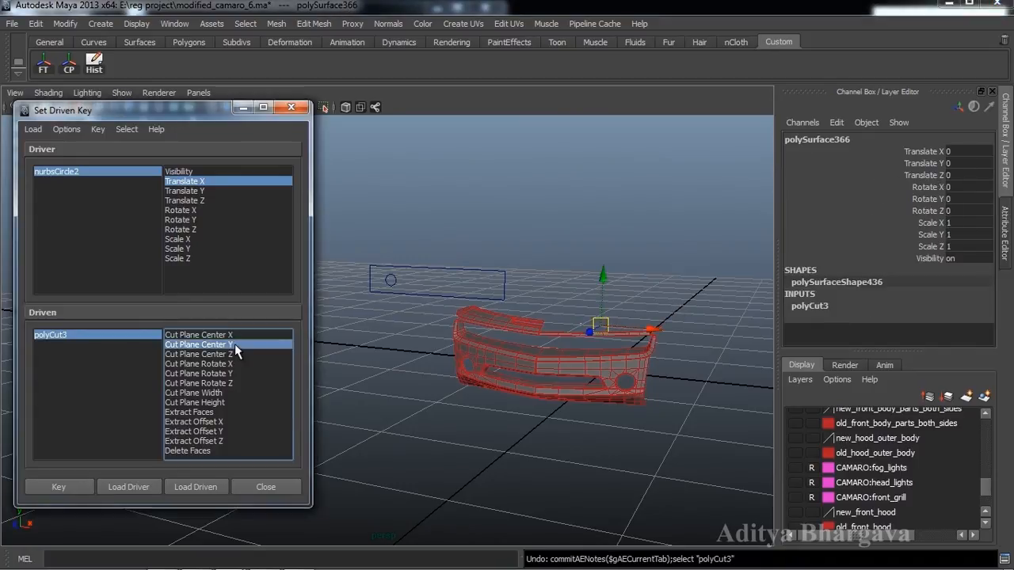
click(389, 282)
drag(426, 285, 507, 301)
click(68, 487)
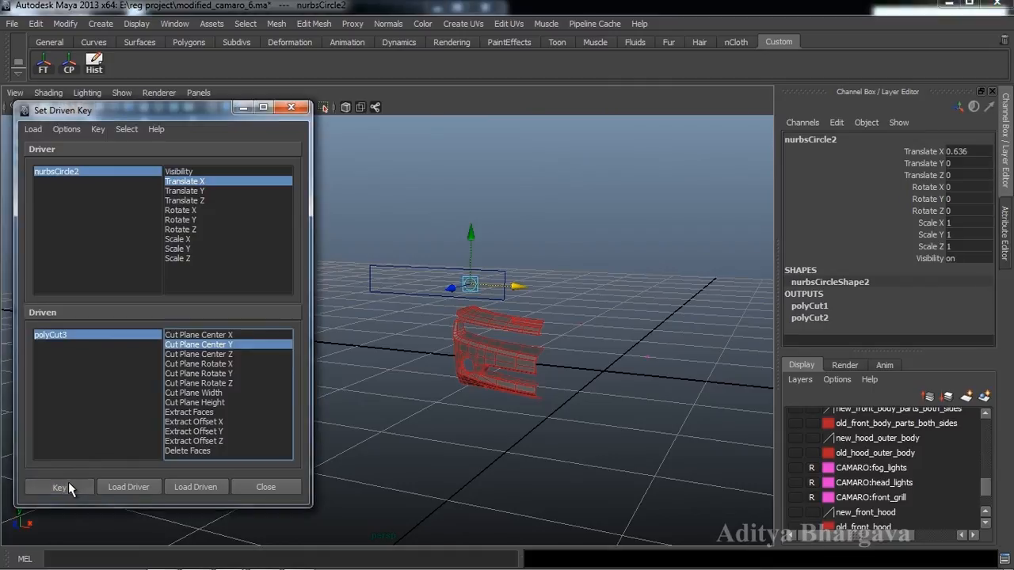
click(68, 486)
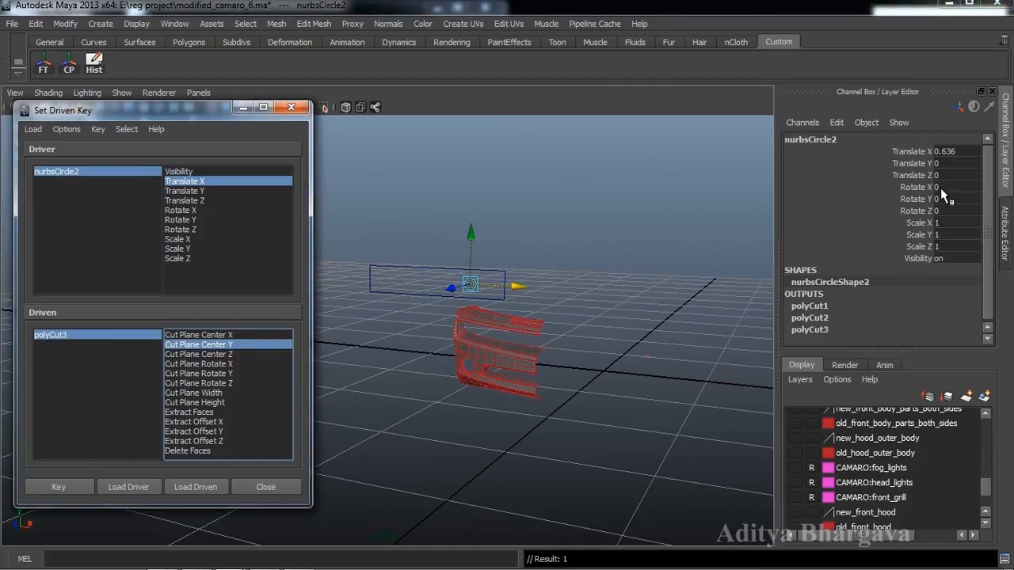
- Return the circle control to its start position by setting Translate X to 0
double_click(956, 152)
text(0)
key(Return)
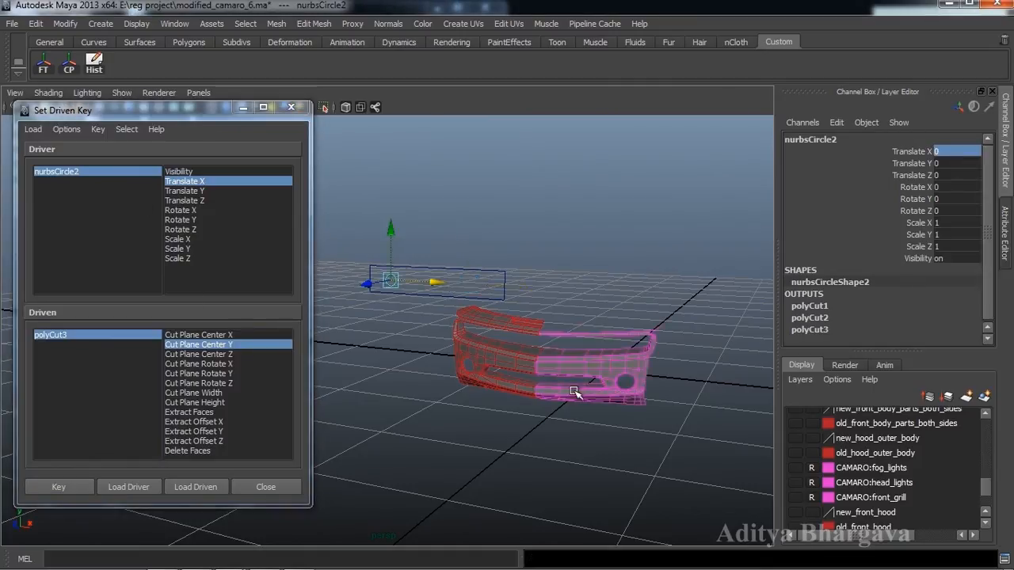
- With the circle control at its start position, lower polyCut3's Cut Plane Center Y to about 0.702 and key it
click(111, 342)
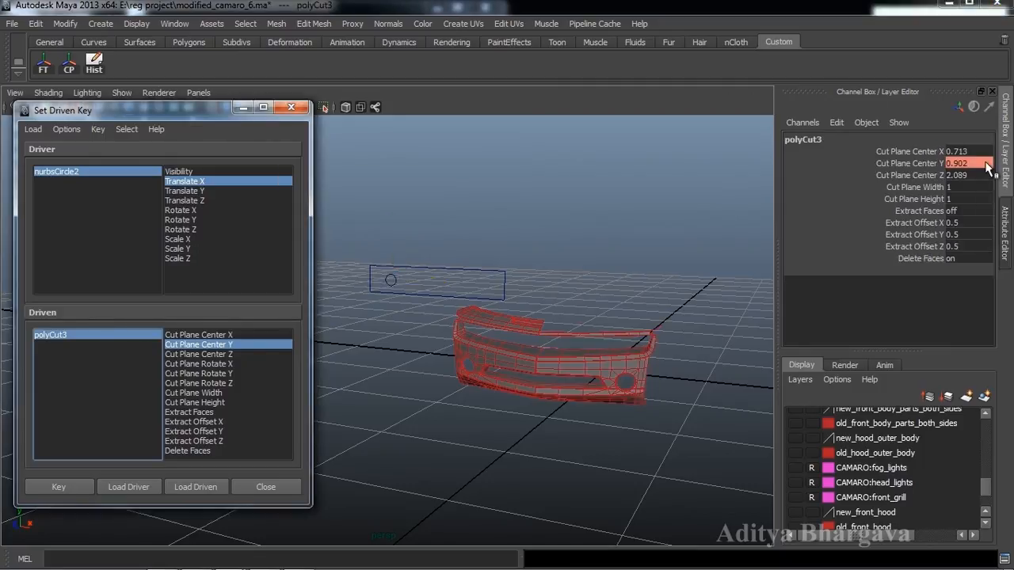
click(912, 164)
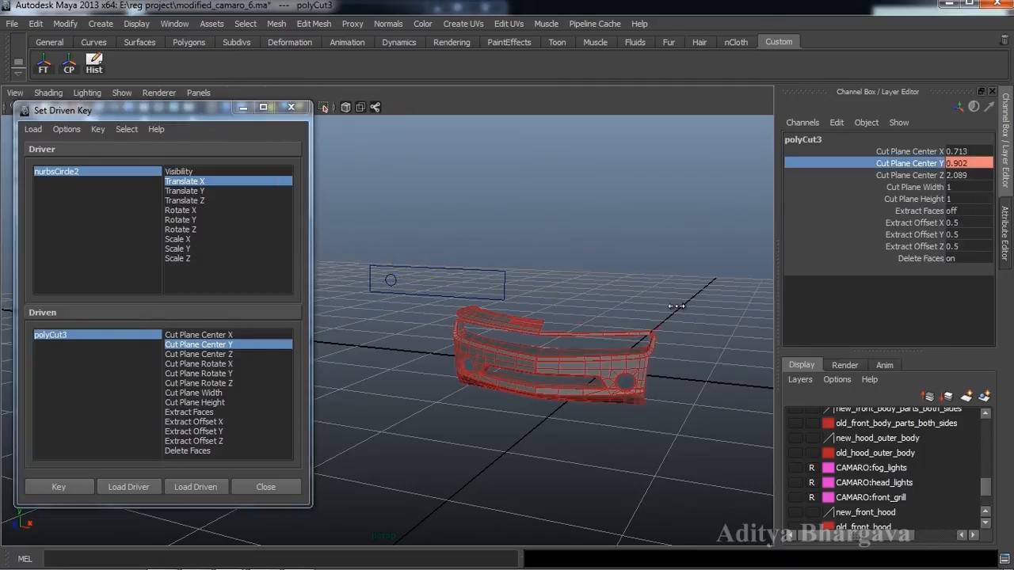
middle_drag(676, 306, 676, 305)
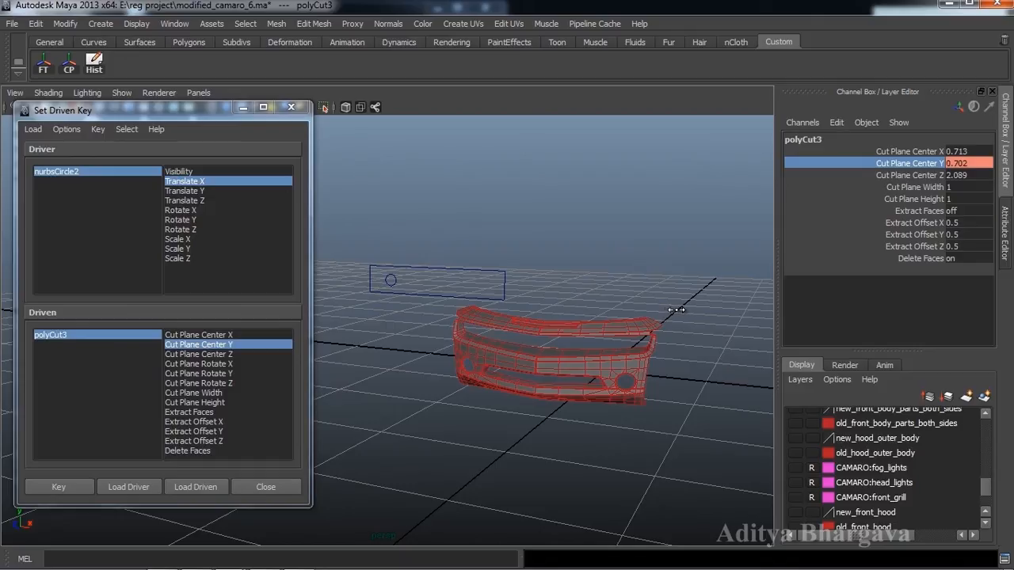
middle_drag(675, 310, 677, 313)
click(77, 484)
- Test the trim keys by sliding the circle control along X, and reset its Translate X to 0
click(396, 282)
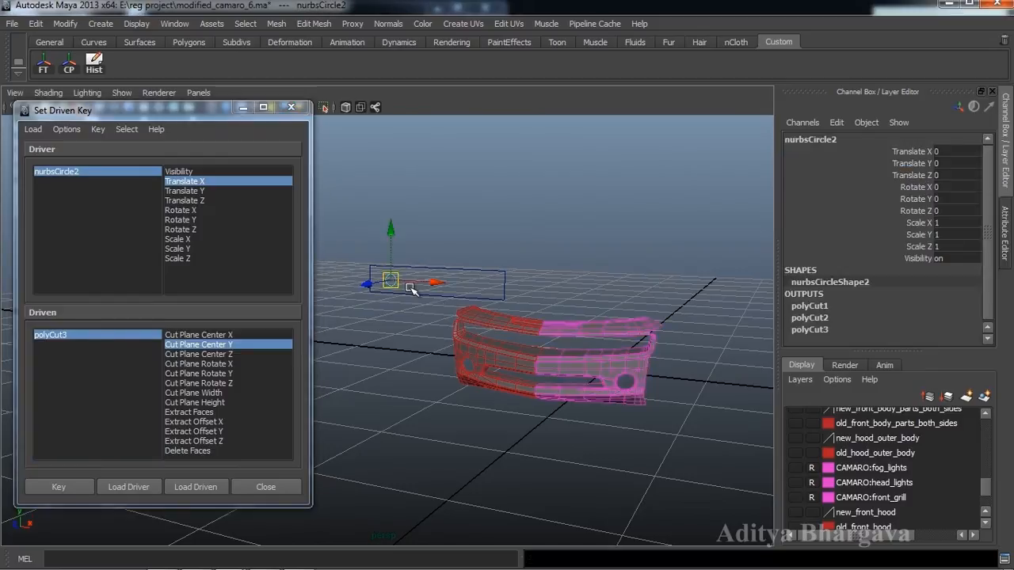
key(w)
drag(427, 283, 428, 324)
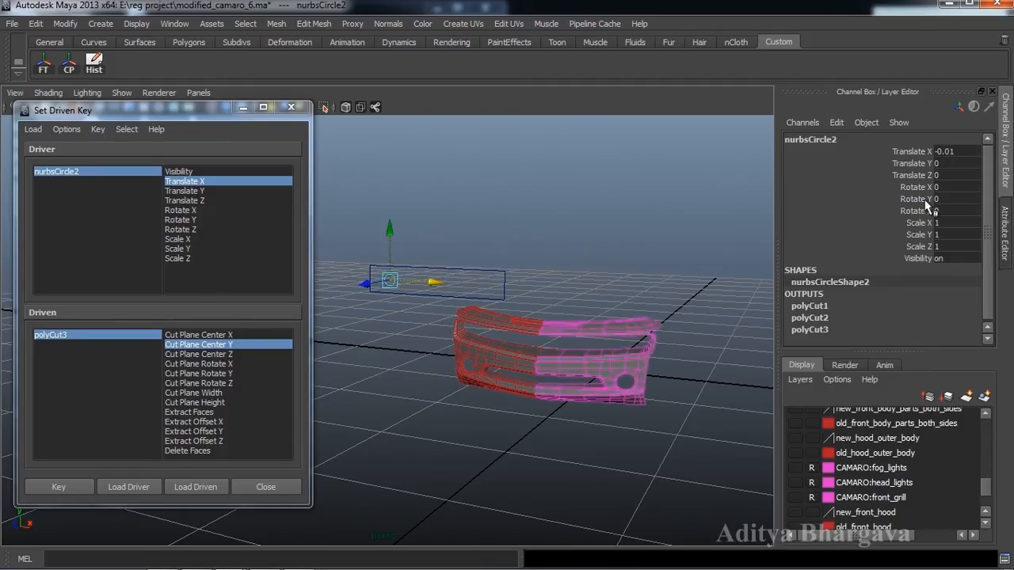
text(0)
key(Return)
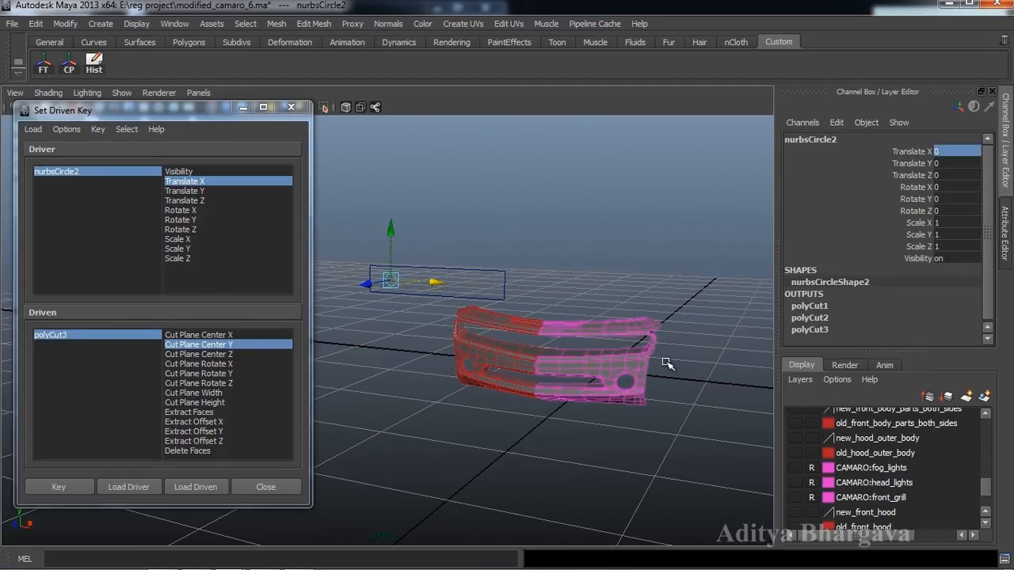
- Turn on the visibility of the new_bumper layer over the old bumper
alt+drag(667, 363, 669, 342)
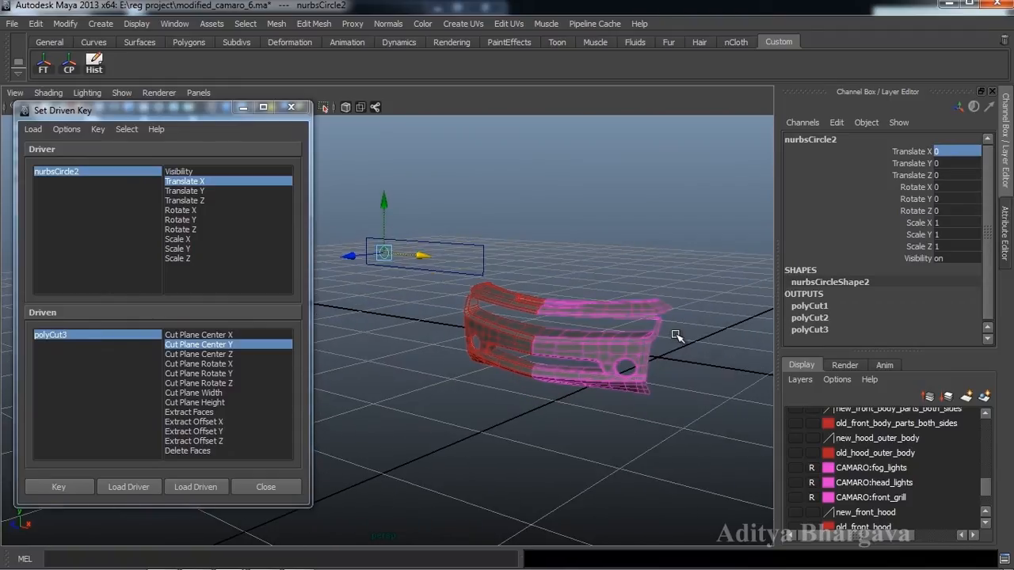
scroll(919, 523, down, 2)
click(920, 506)
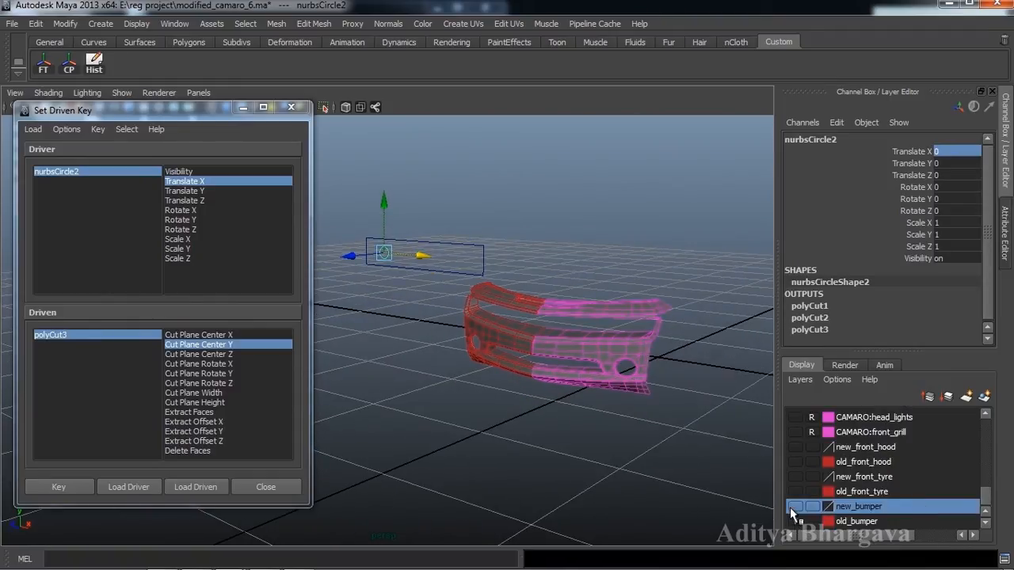
click(792, 507)
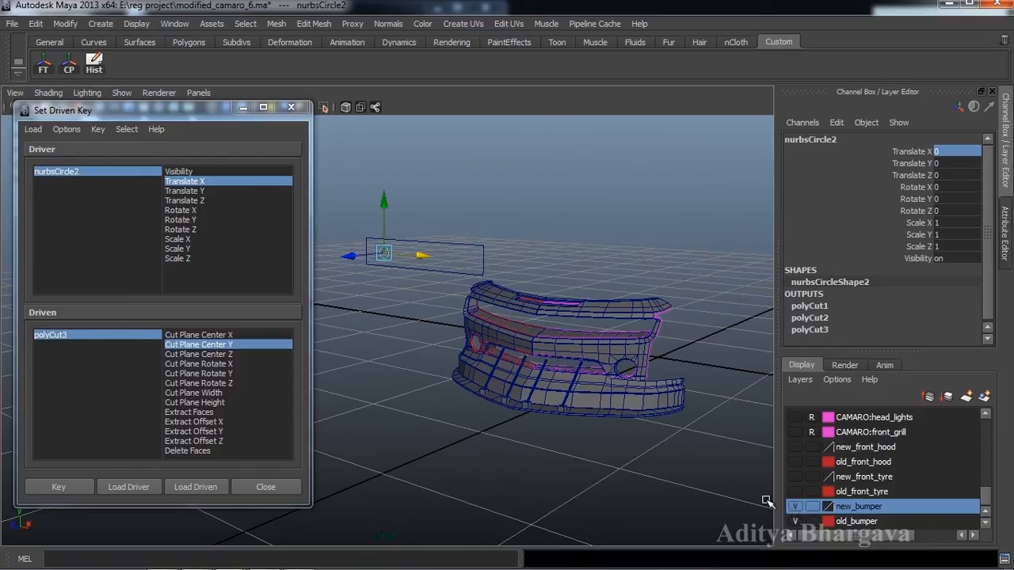
- Try selecting the vertical bars on the new bumper's lower section, and clear the selection
alt+drag(643, 470, 665, 438)
click(586, 383)
alt+drag(607, 454, 587, 437)
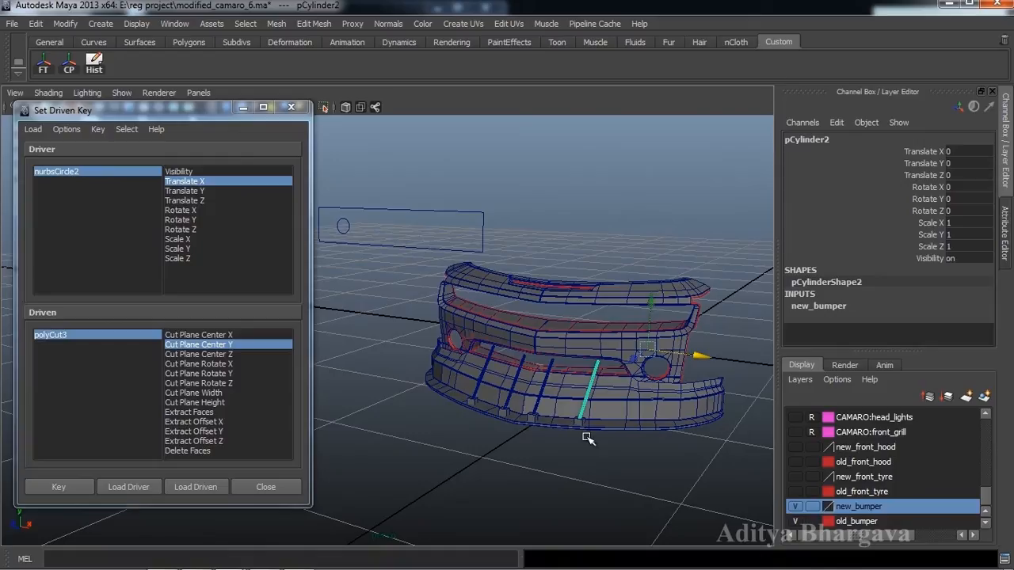
shift+click(545, 379)
shift+click(515, 382)
shift+click(487, 377)
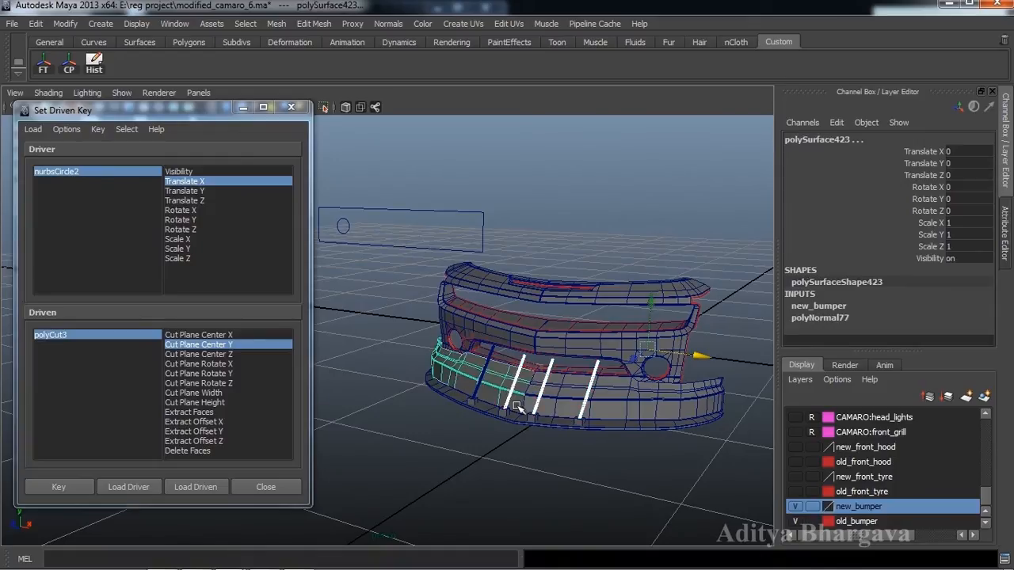
key(ctrl+z)
click(713, 421)
alt+drag(675, 438, 668, 414)
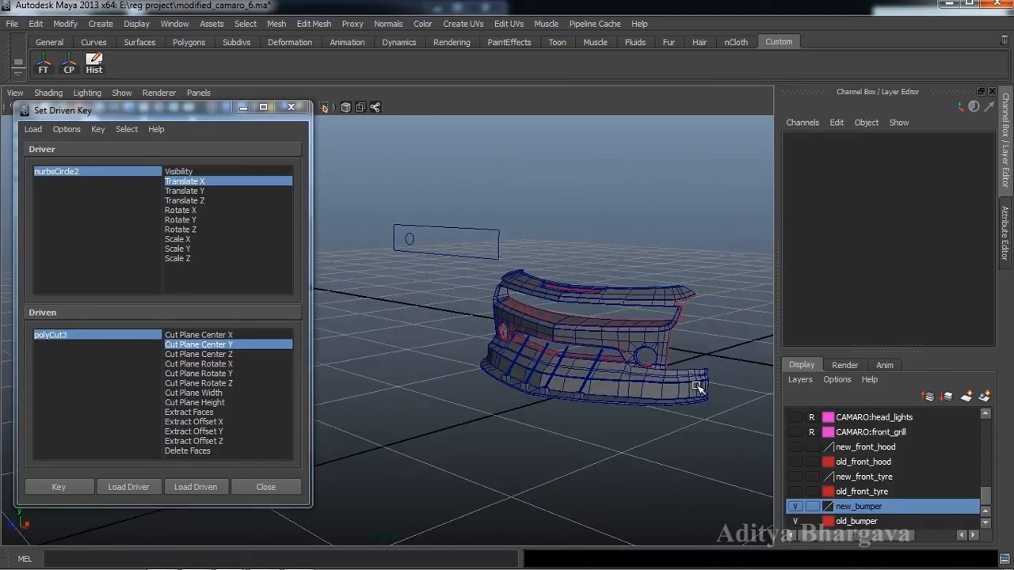
- Hide the new_bumper layer, test the circle control's effect on the old bumper along X, and reset Translate X to 0
click(794, 506)
alt+drag(588, 421, 605, 414)
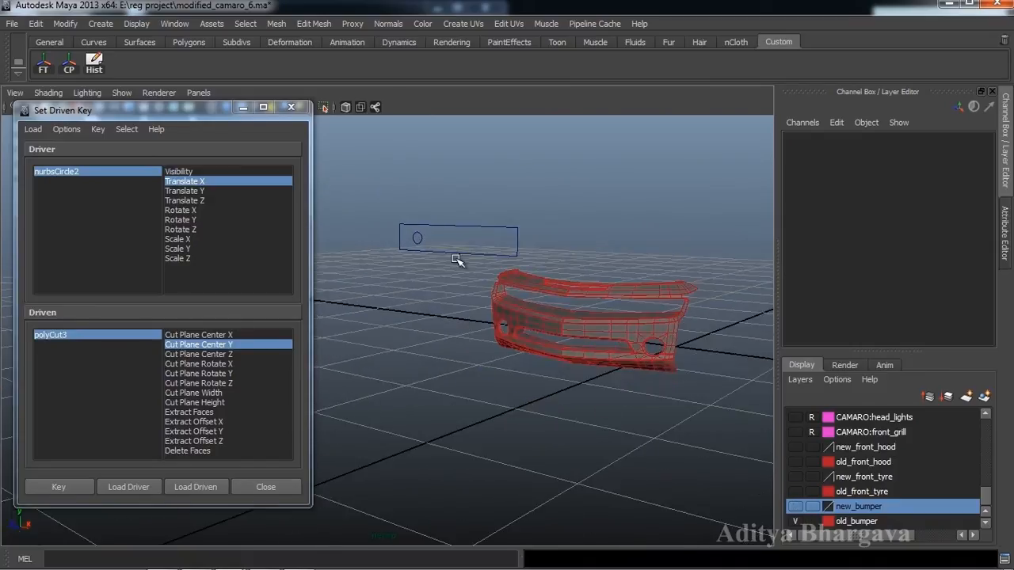
click(415, 240)
drag(452, 242, 474, 243)
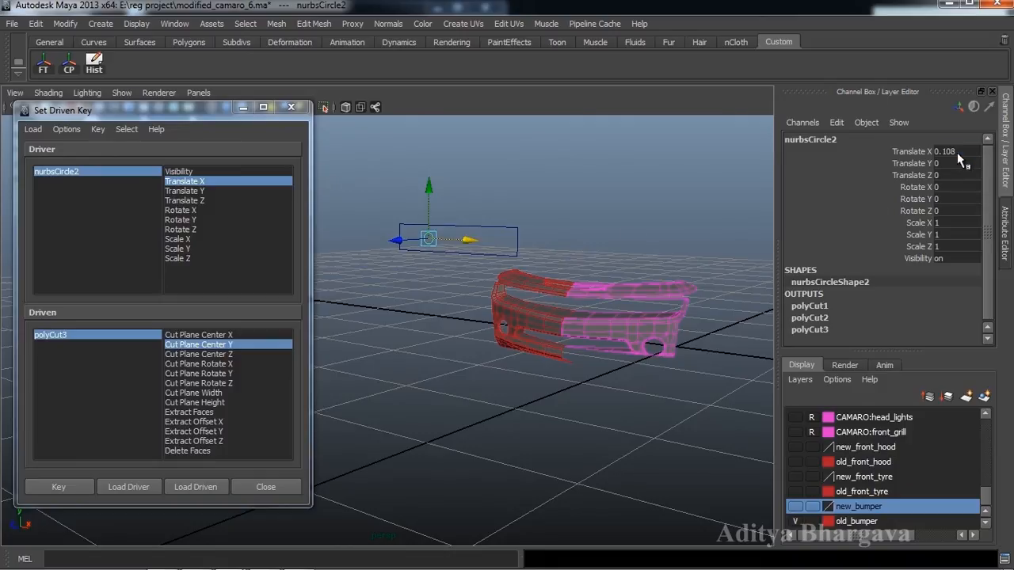
text(0)
key(Return)
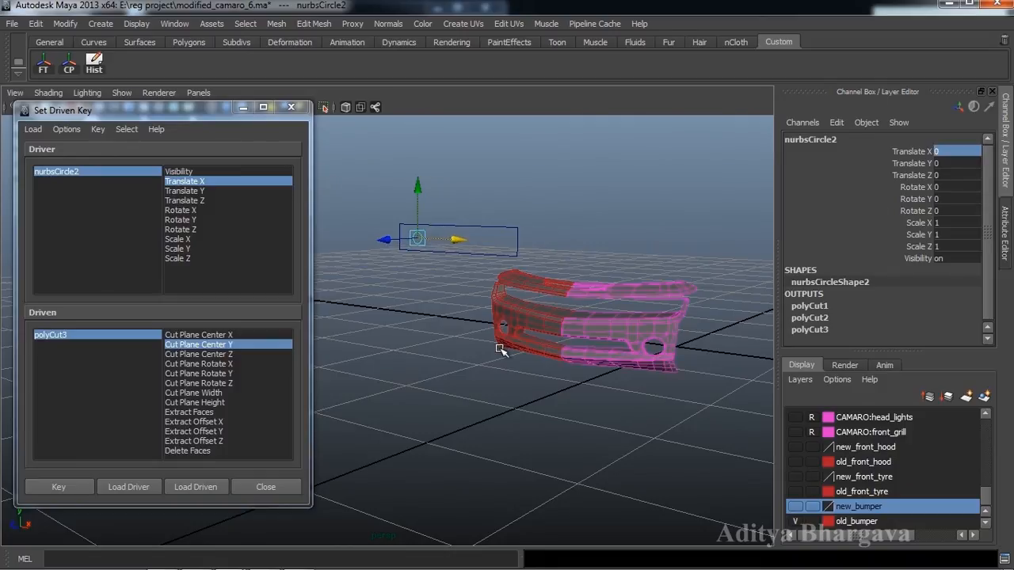
- Show the new_bumper layer again and select the right half of its lower section behind the vertical bars
click(793, 508)
alt+drag(670, 428, 631, 421)
alt+right_drag(631, 421, 678, 421)
alt+drag(677, 422, 686, 428)
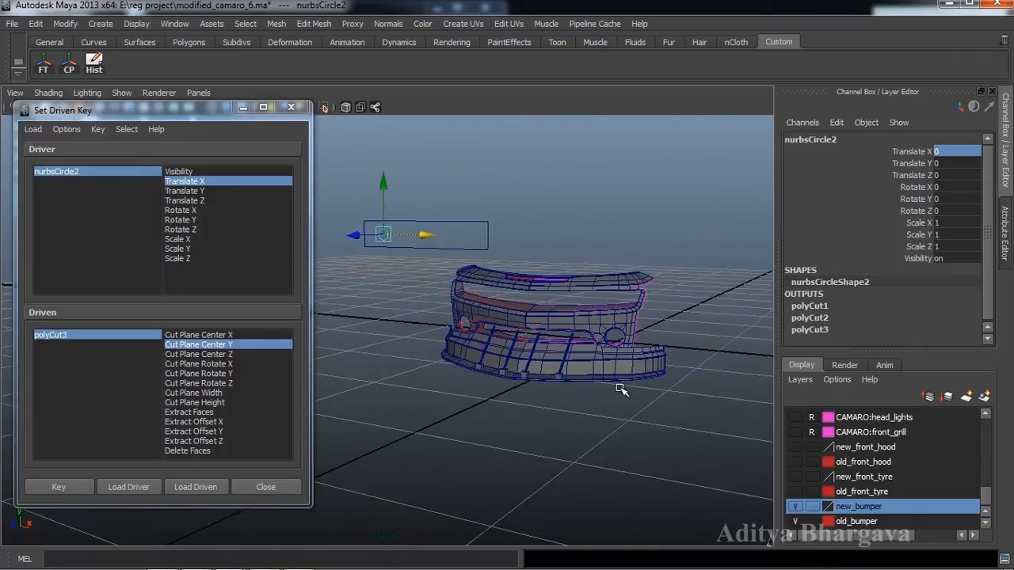
click(584, 360)
alt+drag(622, 416, 642, 421)
alt+middle_drag(642, 420, 671, 427)
mouse_move(649, 425)
alt+mouse_down()
mouse_move(624, 364)
mouse_move(648, 421)
alt+mouse_up()
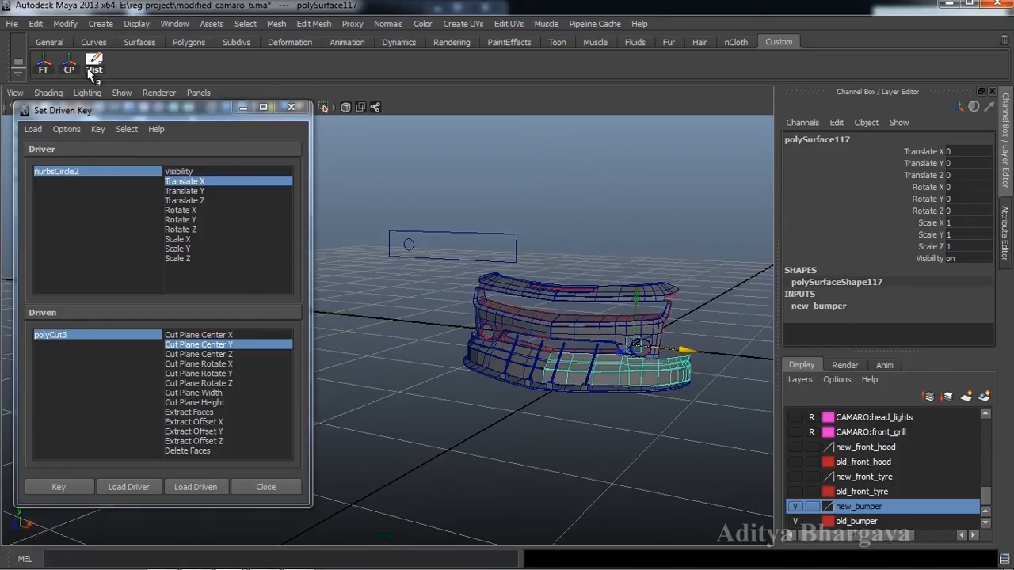
- Try moving the selected lower bumper piece upward, and undo the move
alt+drag(560, 302, 586, 294)
alt+middle_drag(592, 298, 596, 315)
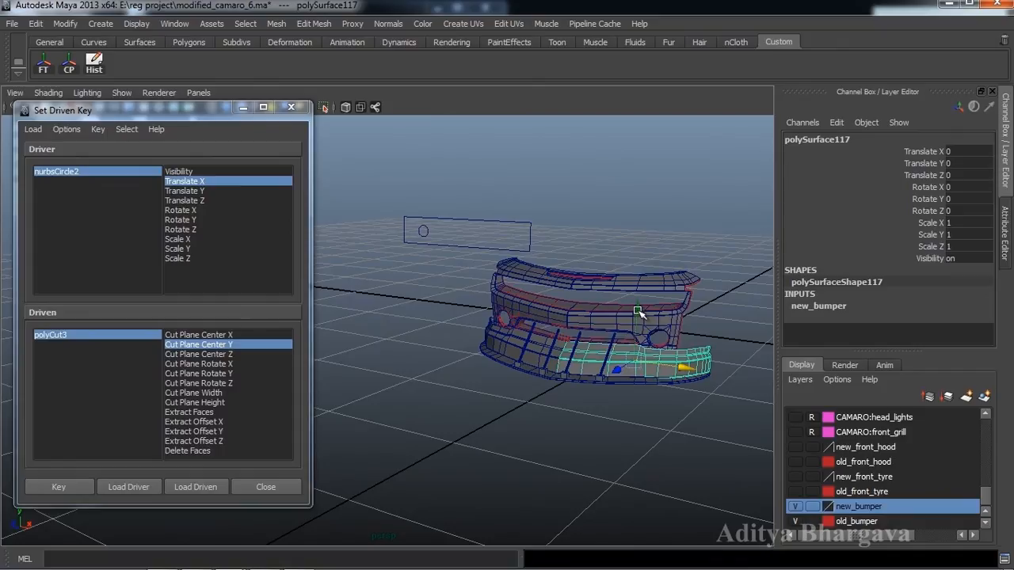
drag(638, 311, 639, 306)
key(ctrl+z)
- Cut the selected lower bumper piece with the Cut Faces Tool, placing a nearly horizontal cut line just above it
alt+drag(657, 351, 667, 391)
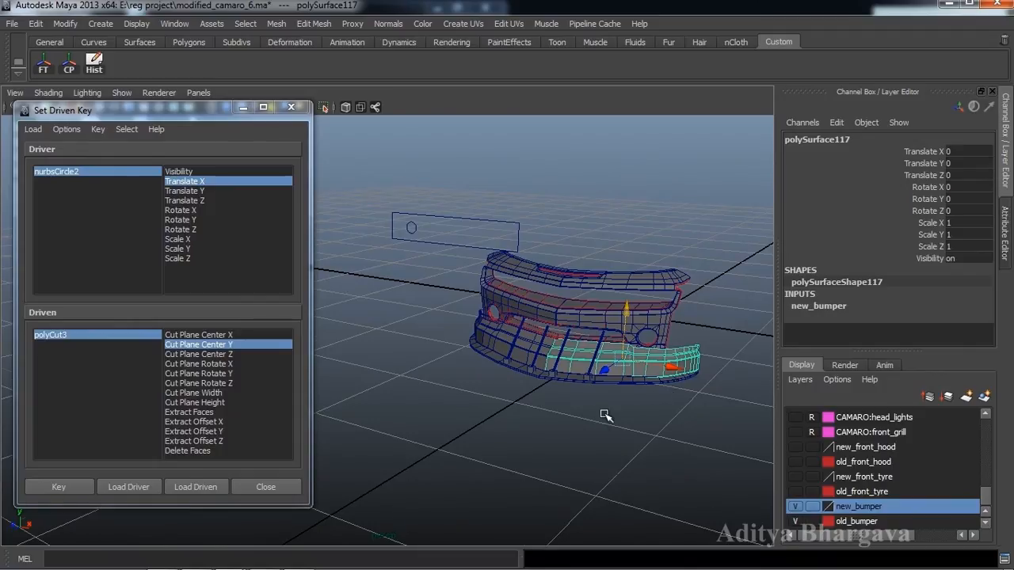
alt+drag(606, 416, 657, 418)
alt+middle_drag(657, 419, 663, 421)
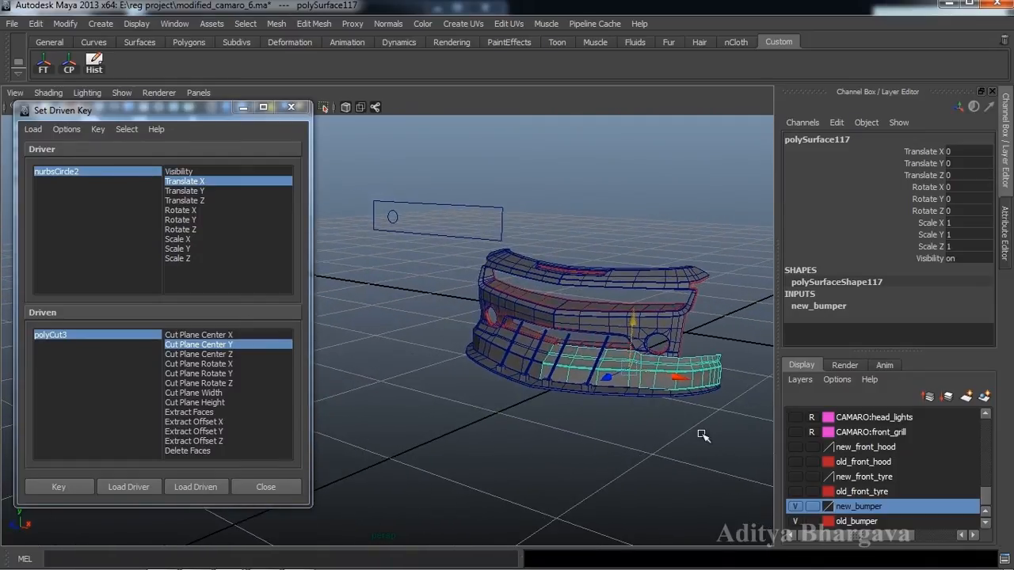
alt+drag(703, 434, 676, 425)
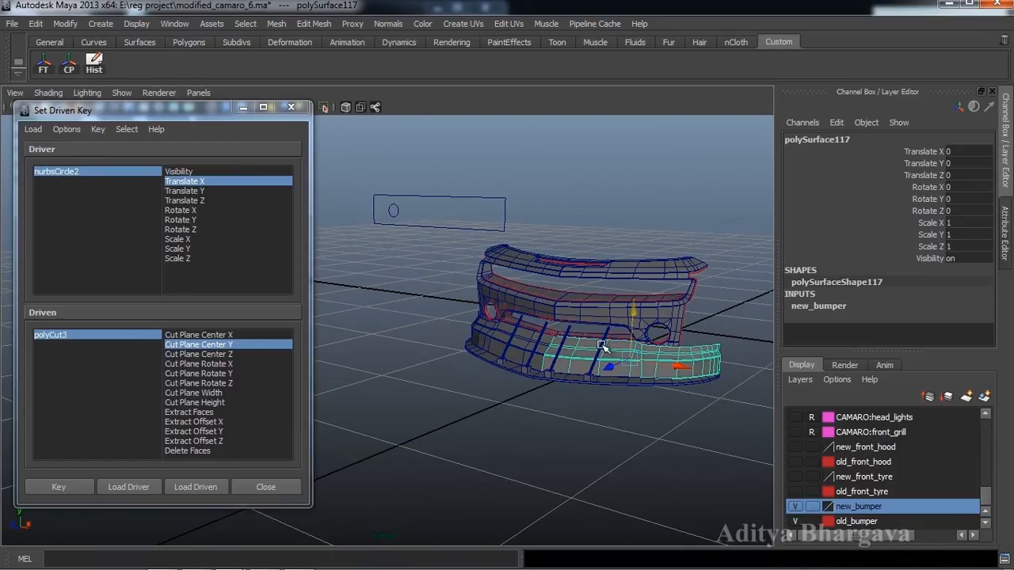
alt+drag(661, 380, 629, 388)
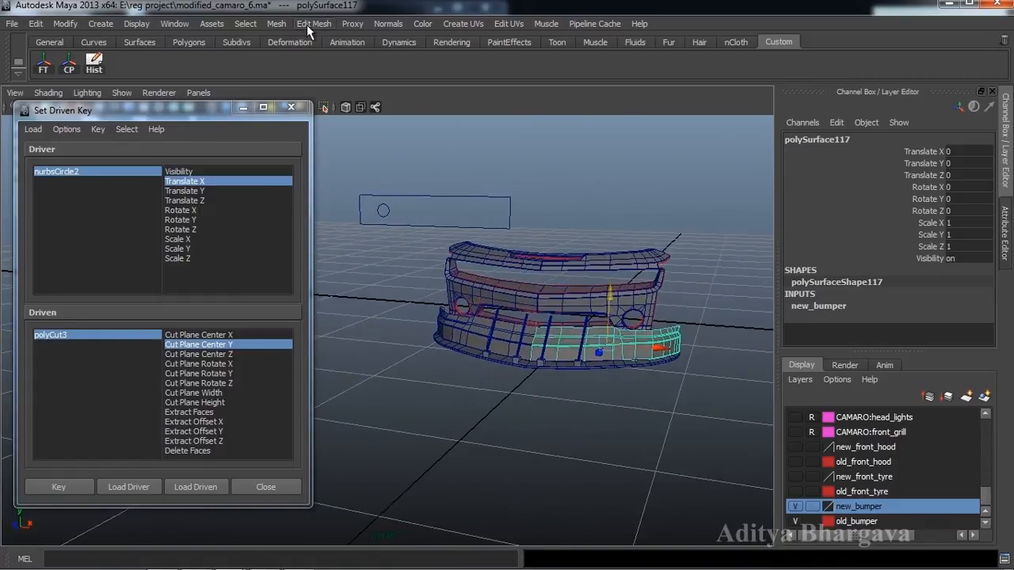
click(307, 24)
click(339, 135)
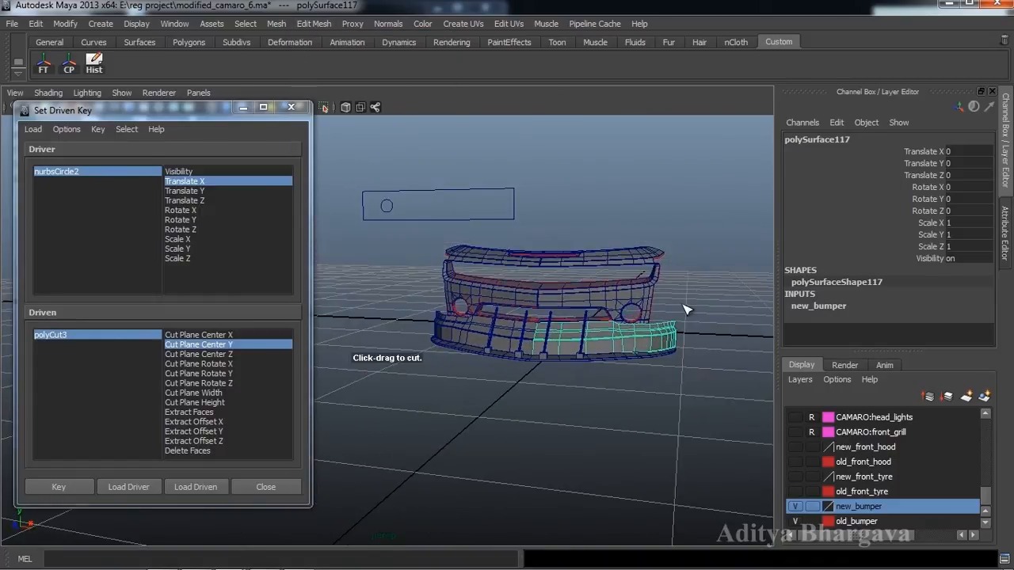
drag(686, 310, 618, 318)
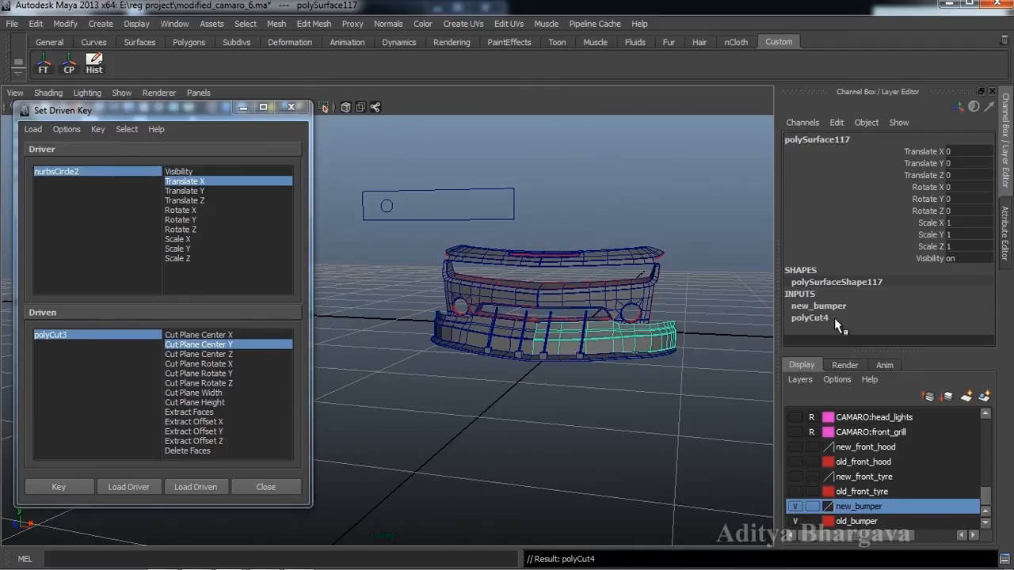
- Select the lower bumper piece's polyCut4 node and load it as the driven object for the set driven key
key(ctrl+a)
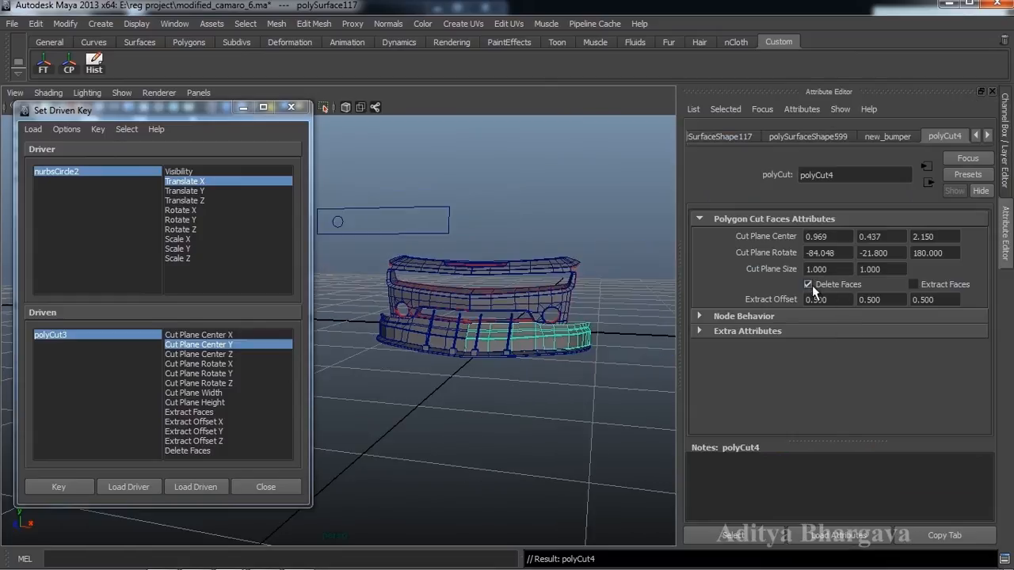
key(t)
key(ctrl+a)
alt+drag(685, 319, 691, 302)
key(ctrl+a)
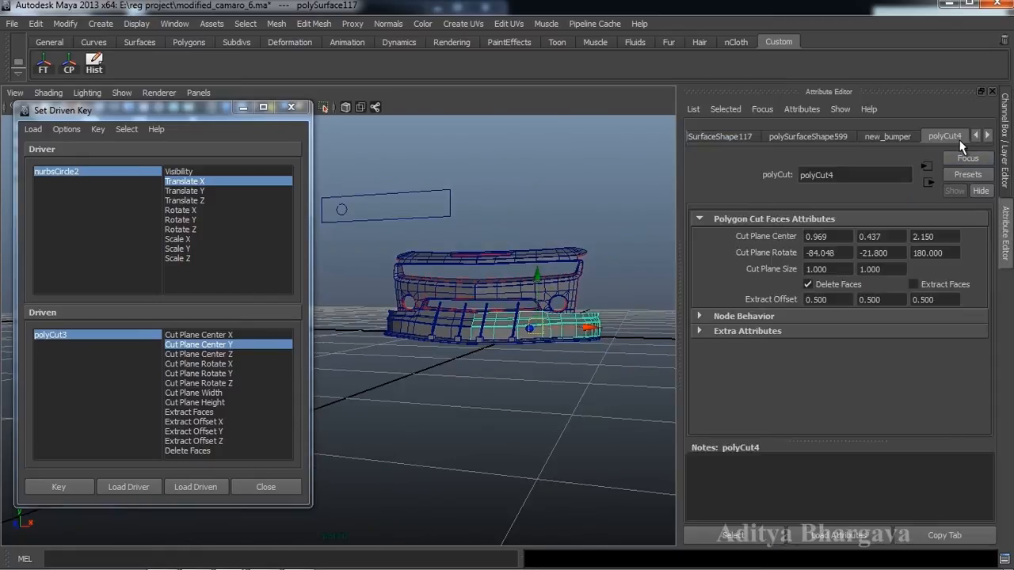
click(732, 535)
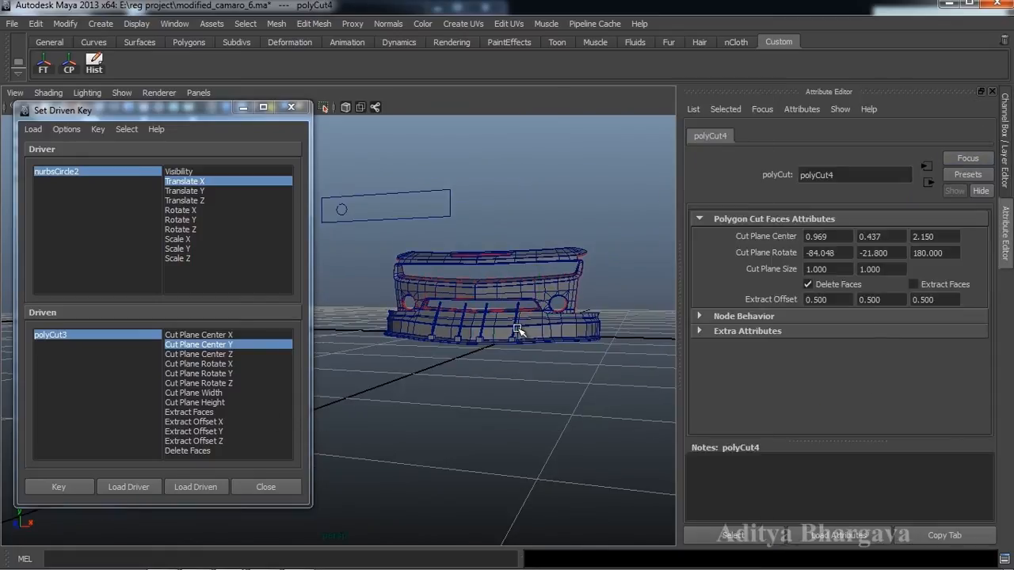
click(212, 481)
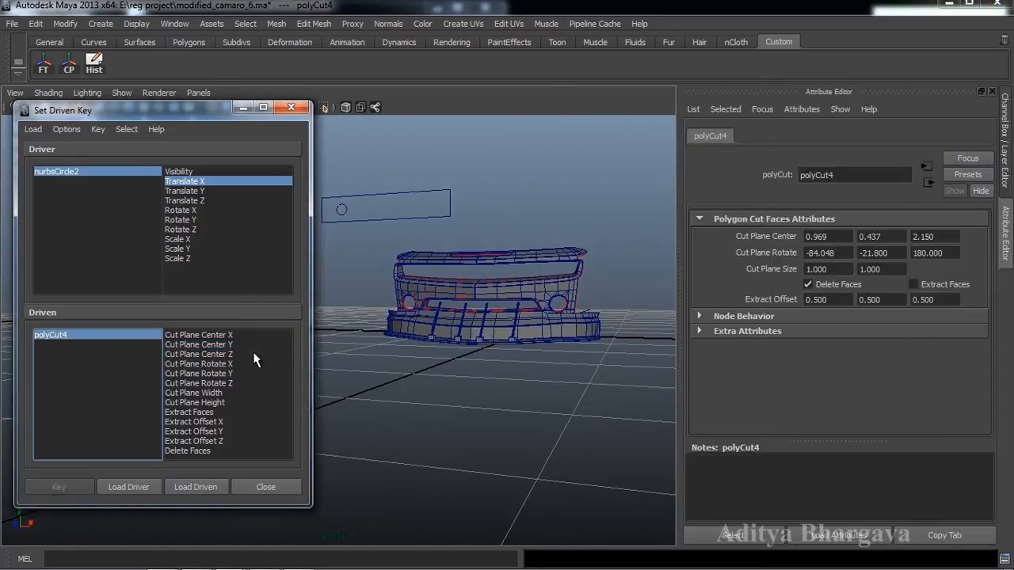
- Select the circle control that serves as the driver for the new bumper piece's cut plane
alt+middle_drag(440, 269, 481, 300)
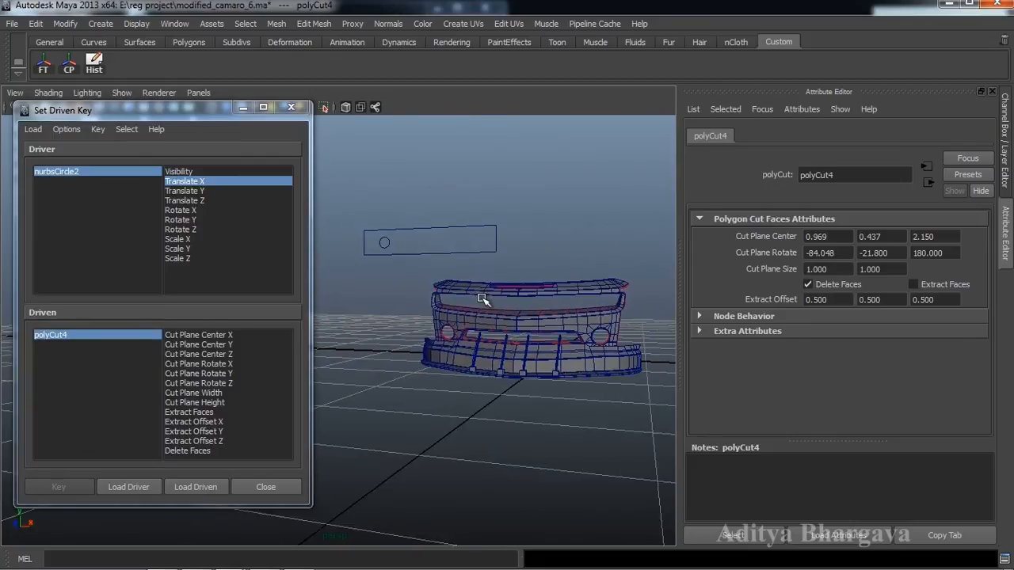
click(381, 243)
click(383, 243)
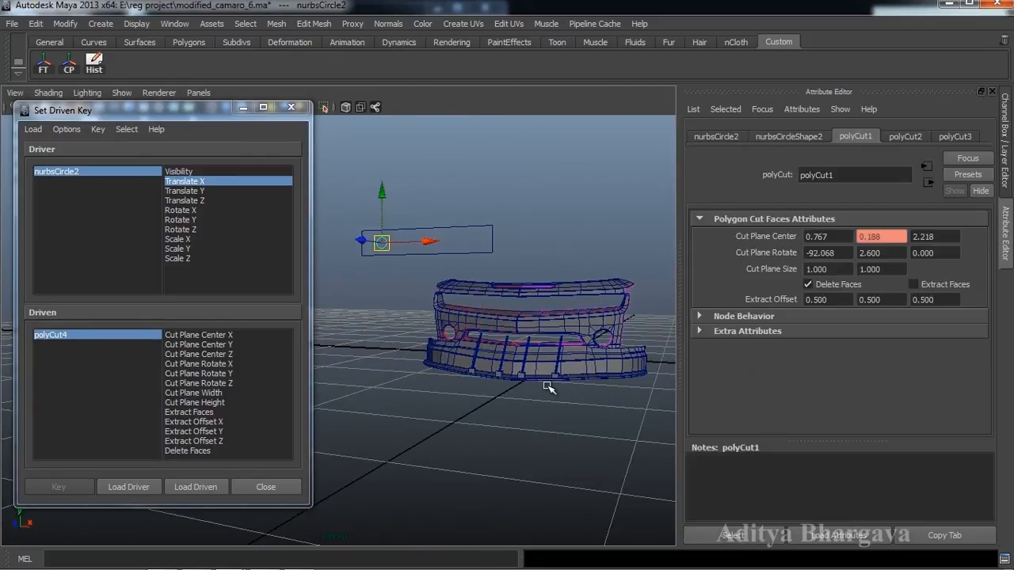
alt+drag(543, 385, 600, 396)
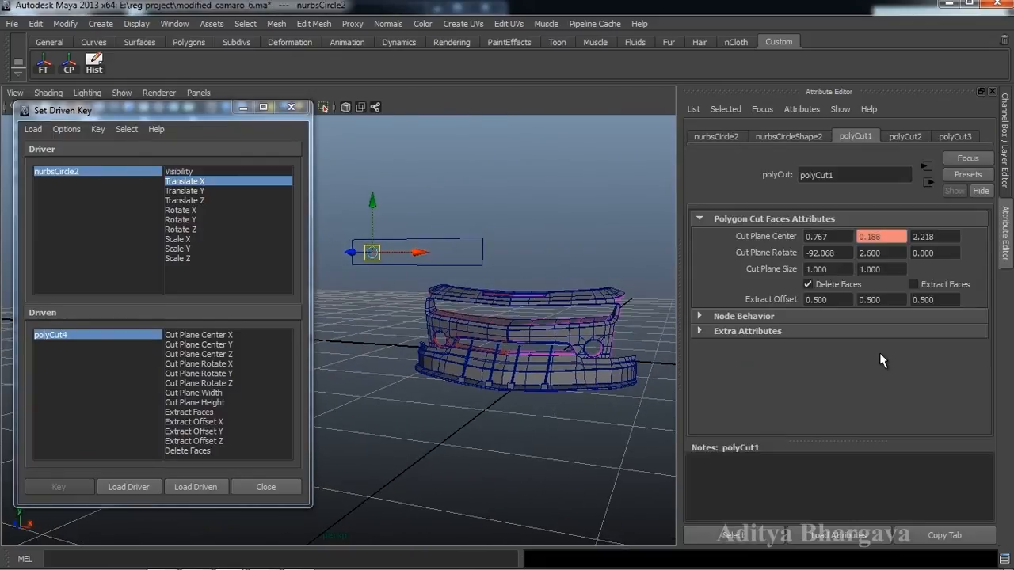
- Set the Cut Plane Center Y of polyCut4 on the lower bumper panel polySurface117 to 0
key(ctrl+a)
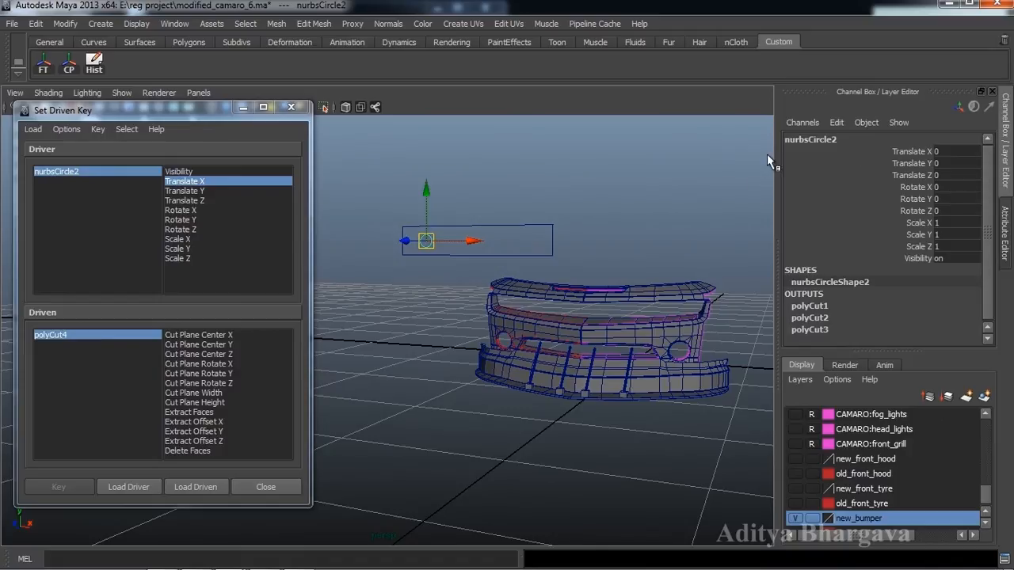
alt+drag(686, 333, 687, 306)
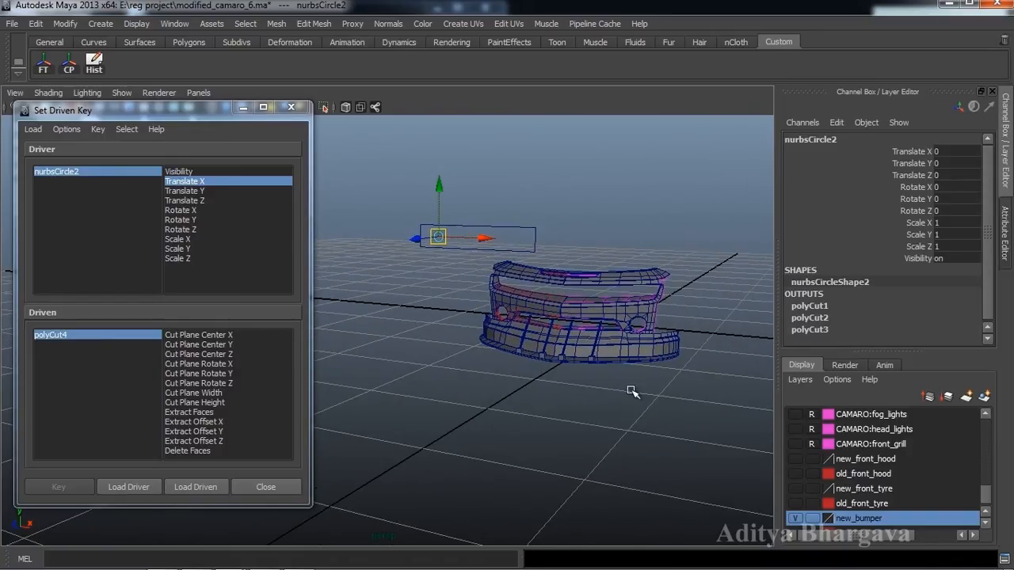
alt+drag(575, 404, 584, 403)
click(644, 340)
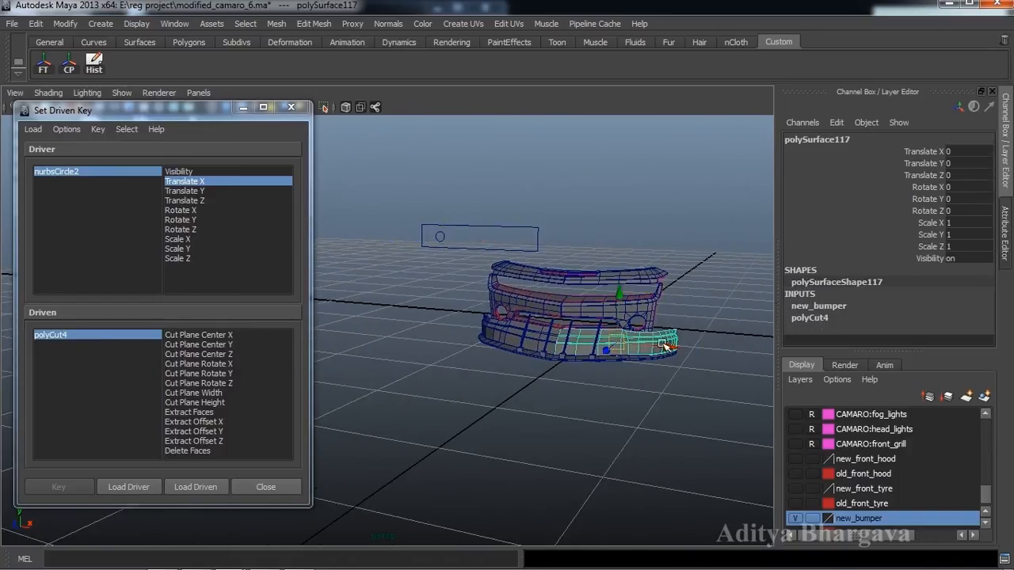
click(823, 318)
scroll(930, 328, down, 2)
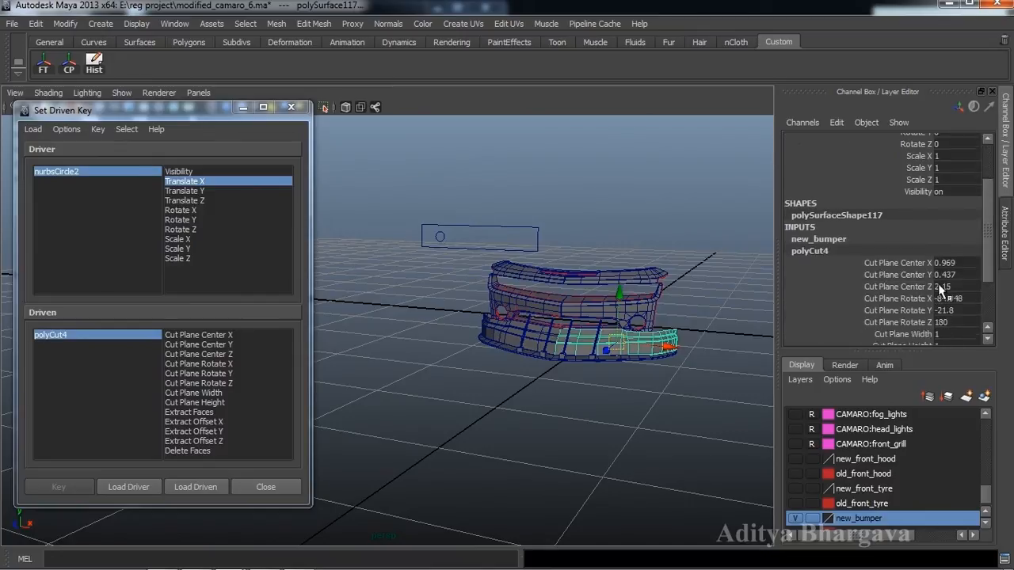
click(909, 275)
middle_drag(662, 385, 655, 393)
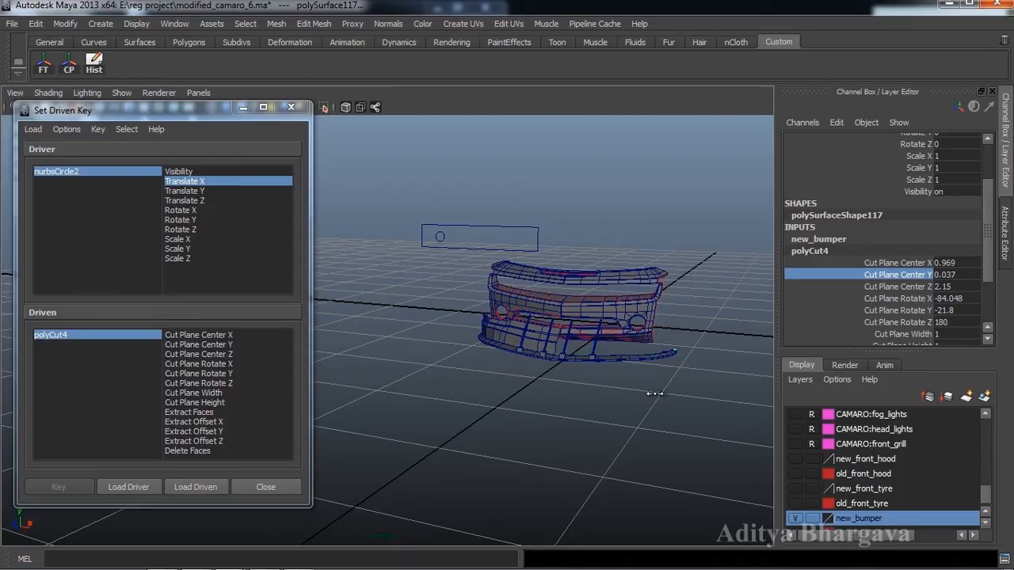
alt+drag(655, 394, 681, 412)
click(964, 275)
text(0)
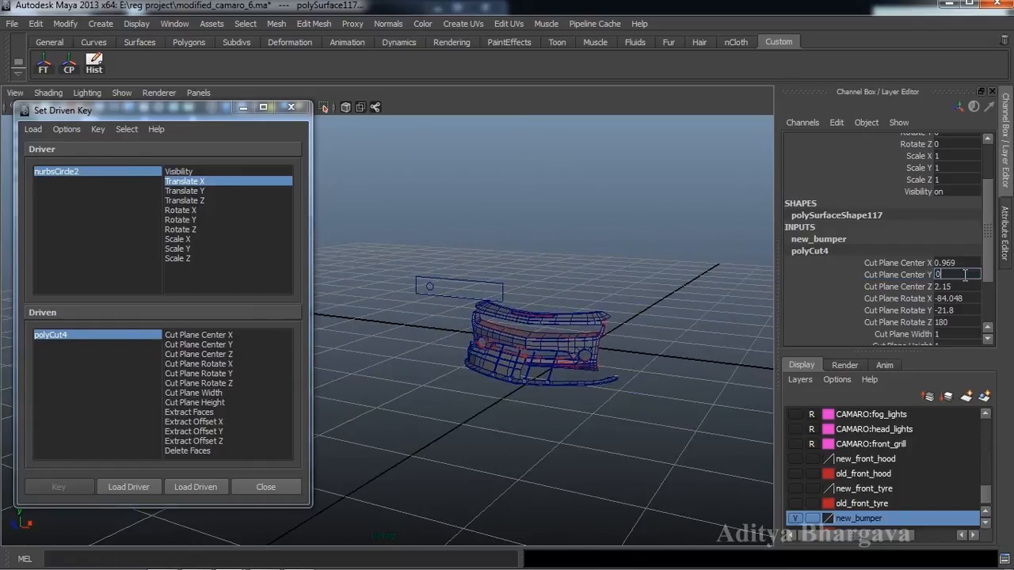
key(Return)
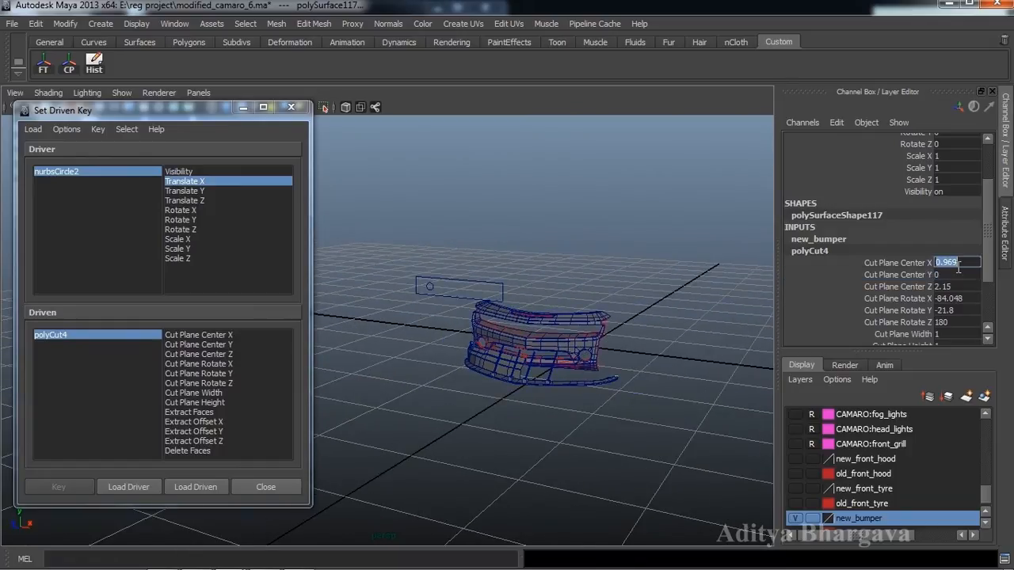
- Set a driven key linking nurbsCircle2's Translate X at 0 to polyCut4's Cut Plane Center Y at 0
middle_drag(780, 329, 717, 354)
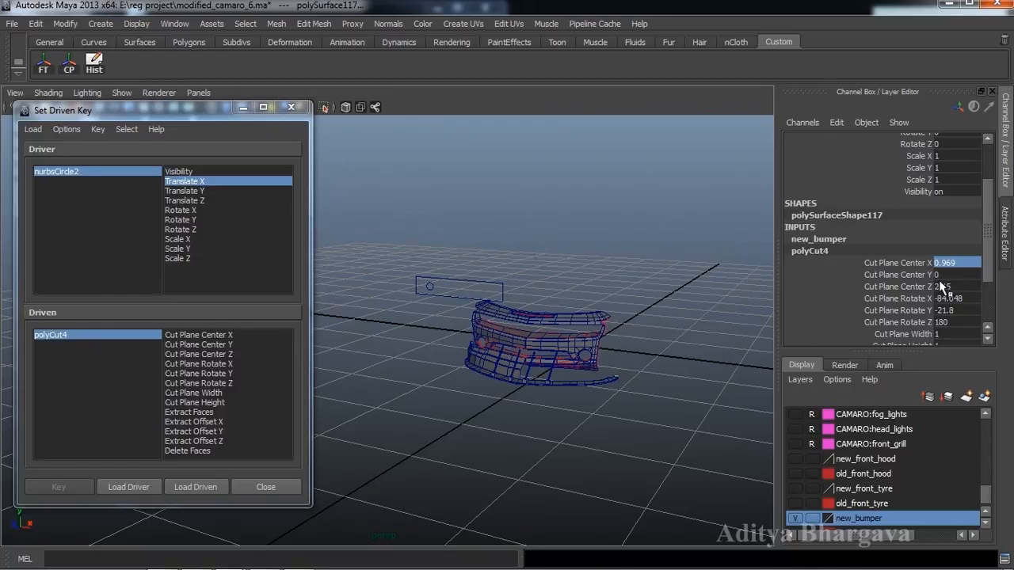
mouse_move(716, 362)
alt+mouse_down()
mouse_move(709, 356)
mouse_move(730, 354)
alt+mouse_up()
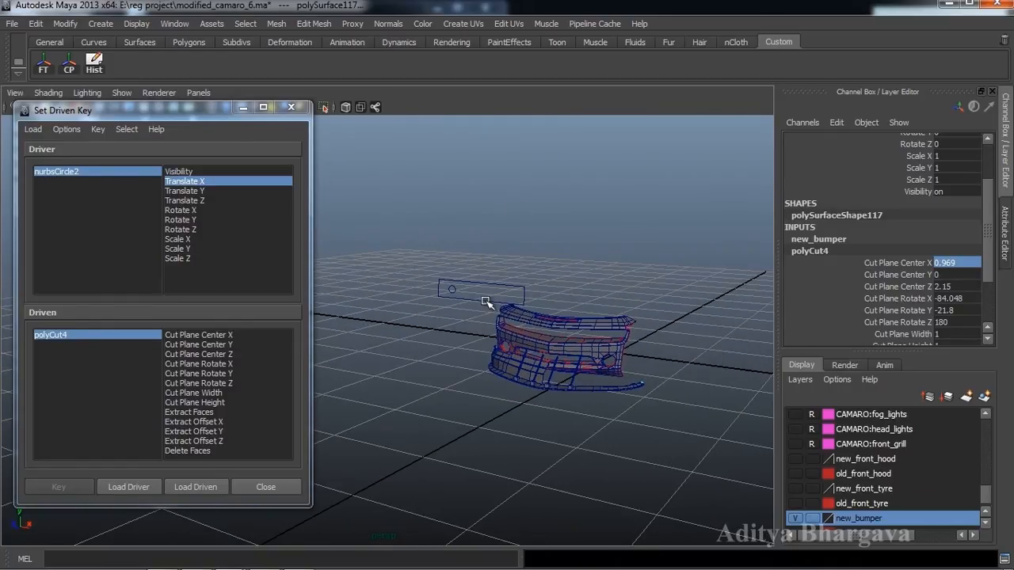
click(247, 345)
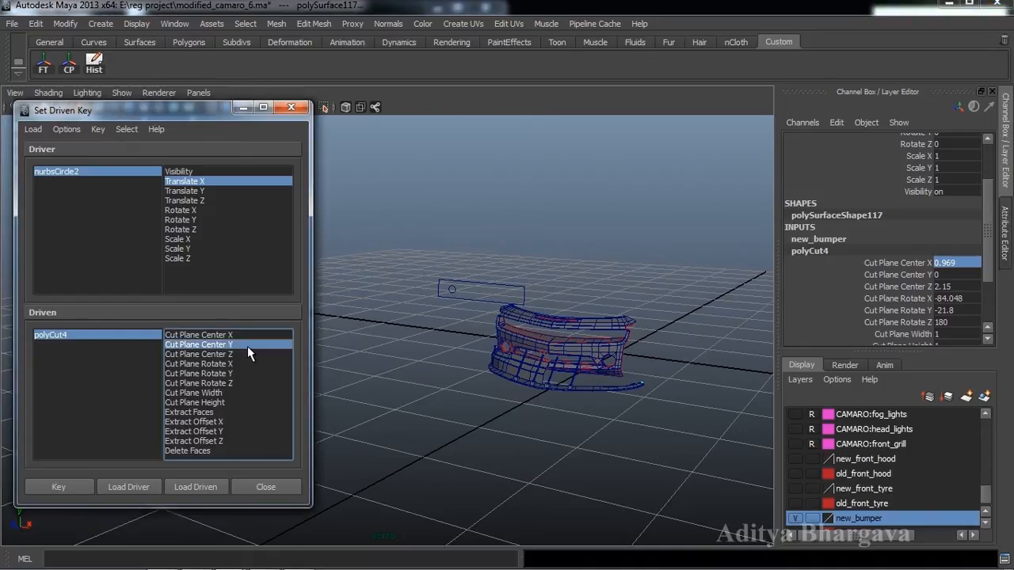
click(214, 183)
click(68, 488)
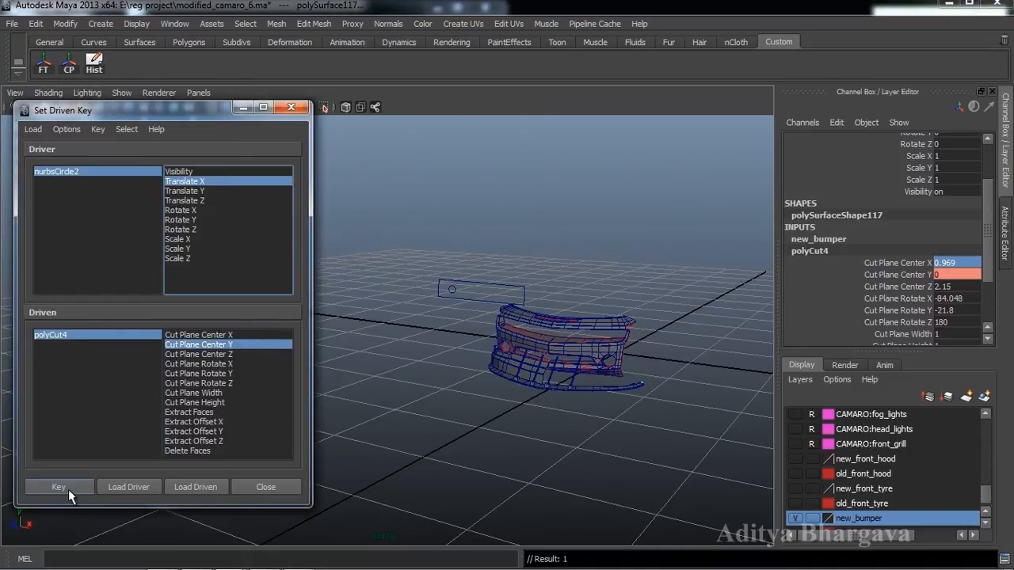
- Move nurbsCircle2 to a Translate X of about 0.123 and key polyCut4's Cut Plane Center Y there, still at 0
alt+drag(475, 378, 490, 401)
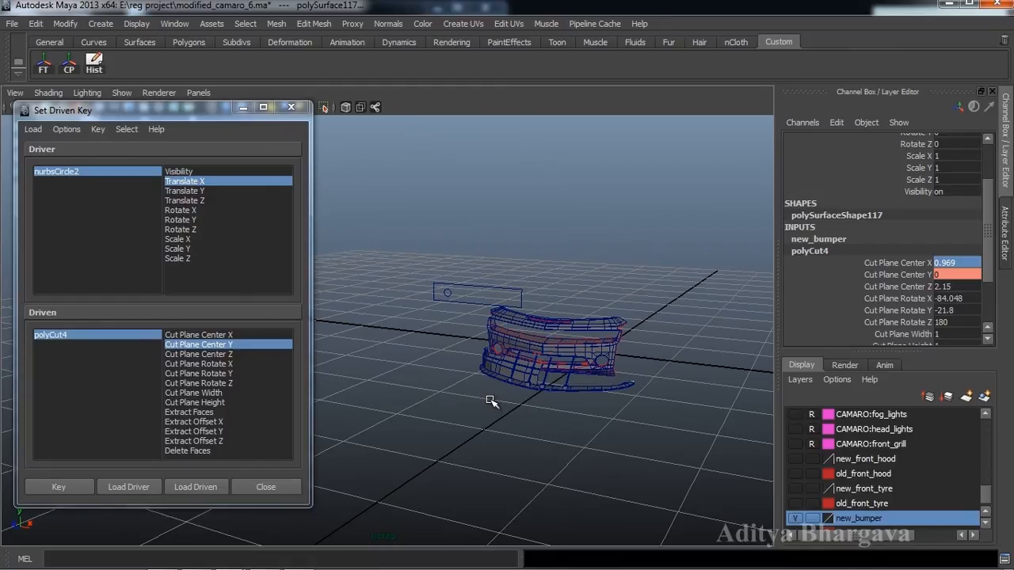
click(445, 289)
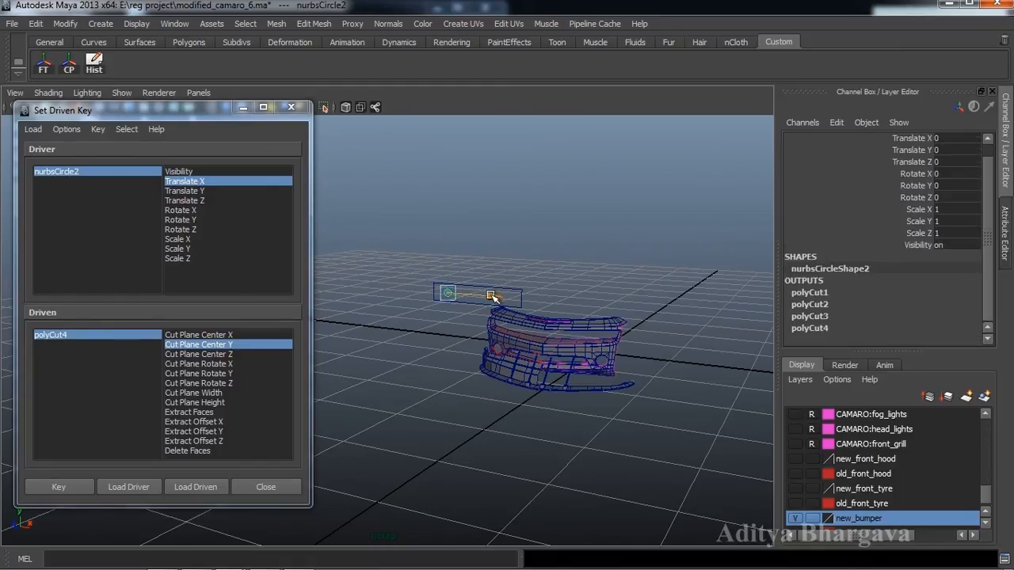
drag(491, 296, 500, 301)
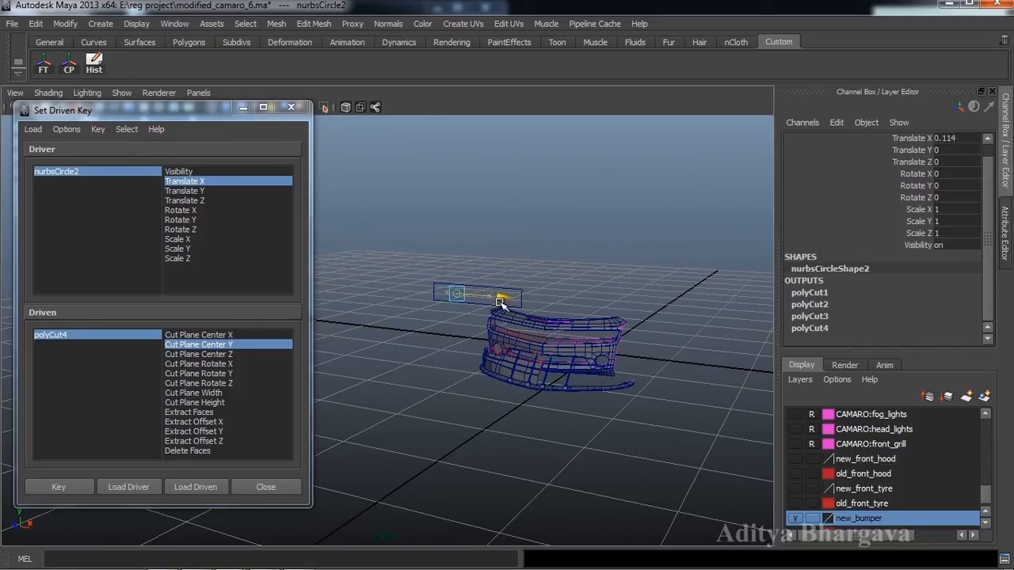
drag(500, 302, 502, 302)
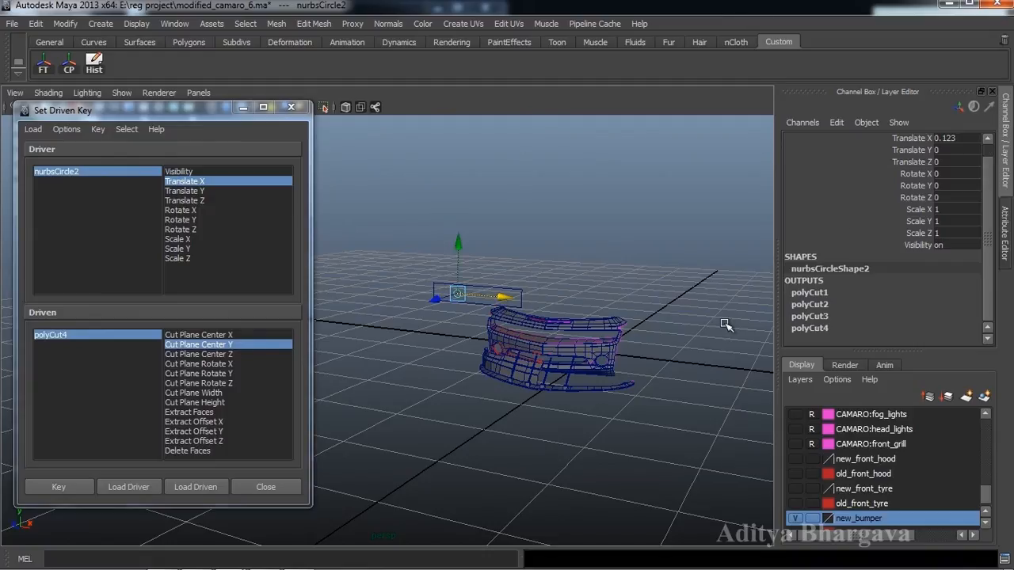
alt+drag(719, 323, 695, 312)
alt+middle_drag(695, 312, 699, 347)
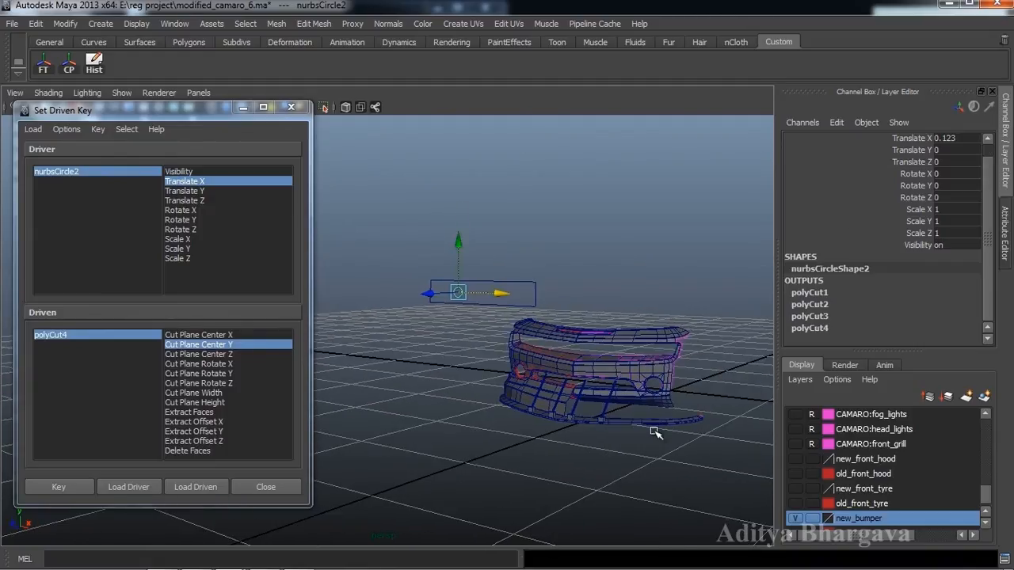
alt+drag(680, 456, 657, 435)
alt+right_drag(657, 435, 635, 415)
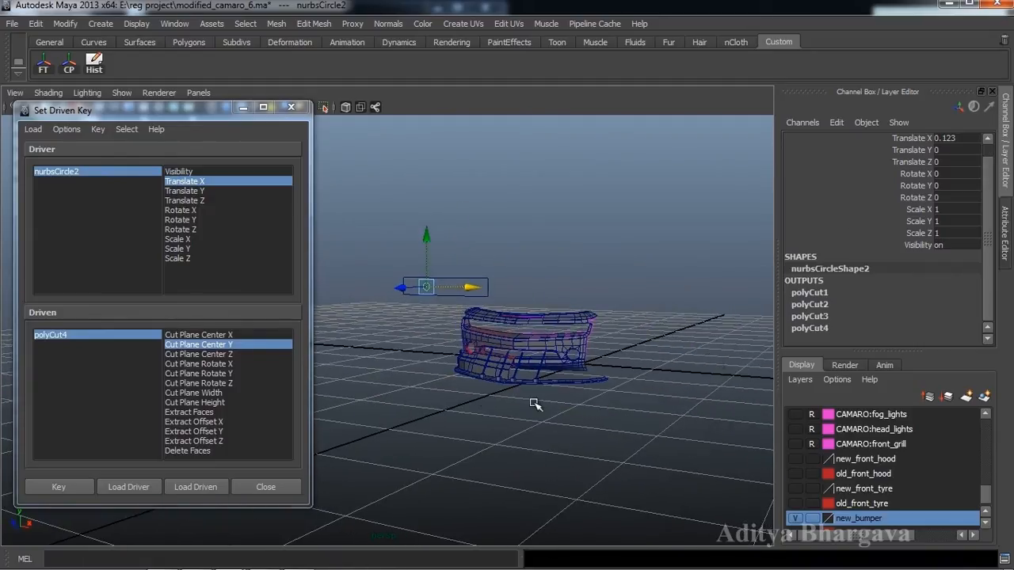
click(209, 346)
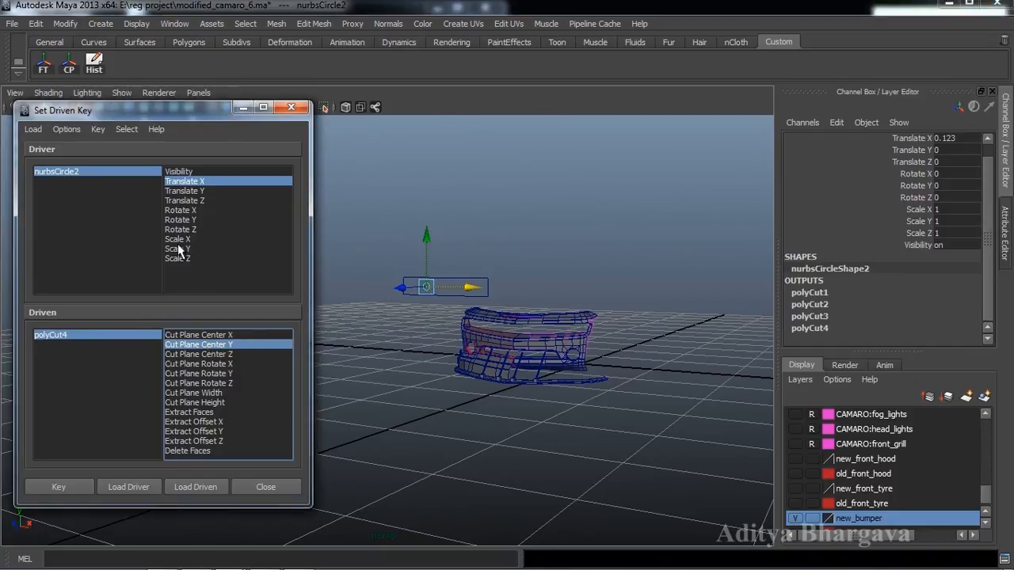
click(77, 485)
- Move nurbsCircle2 to a Translate X of about 0.267 and key polyCut4's Cut Plane Center Y at 1.1 for it
drag(467, 289, 485, 290)
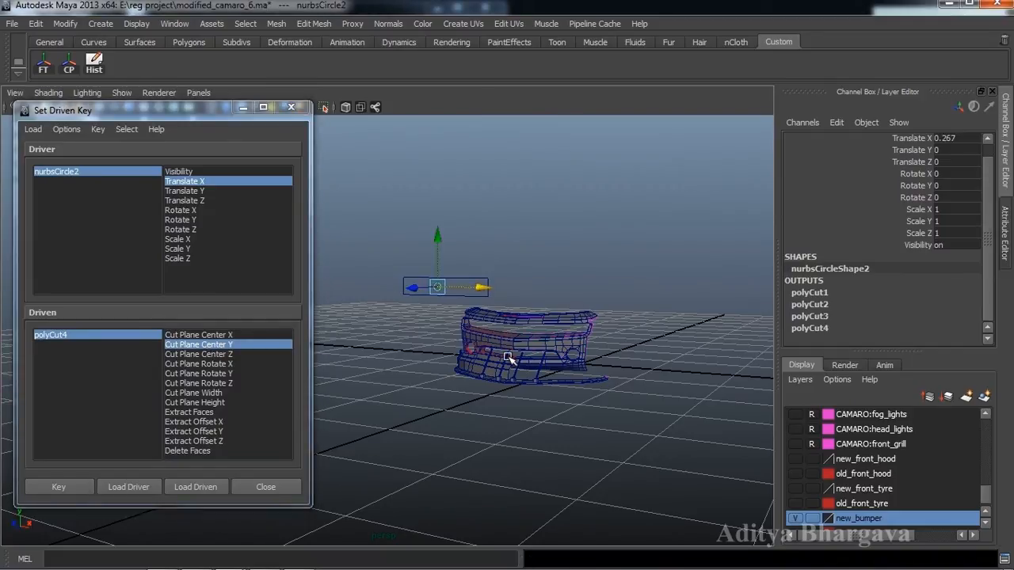
click(133, 346)
click(242, 347)
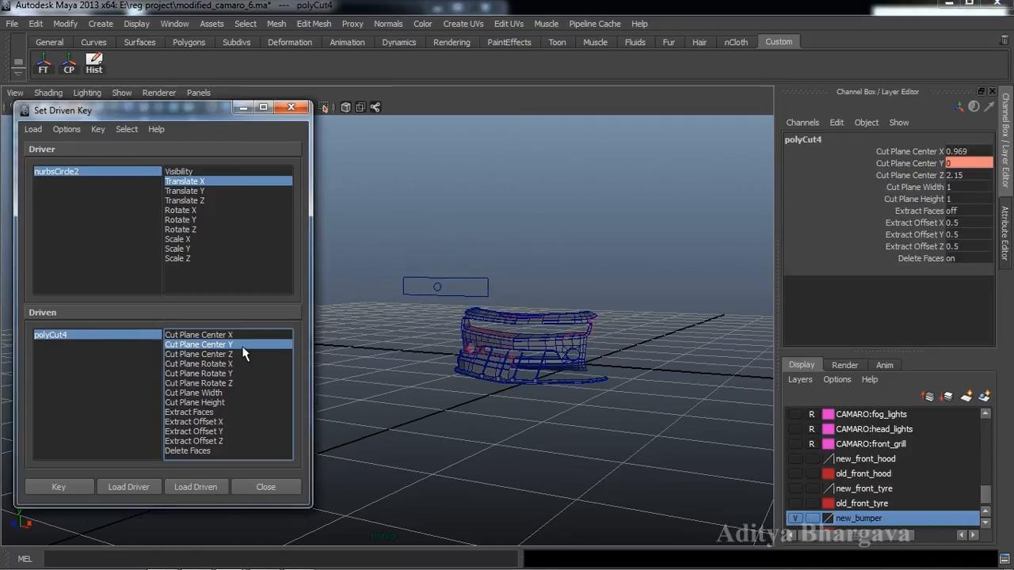
click(910, 163)
middle_drag(610, 346, 616, 351)
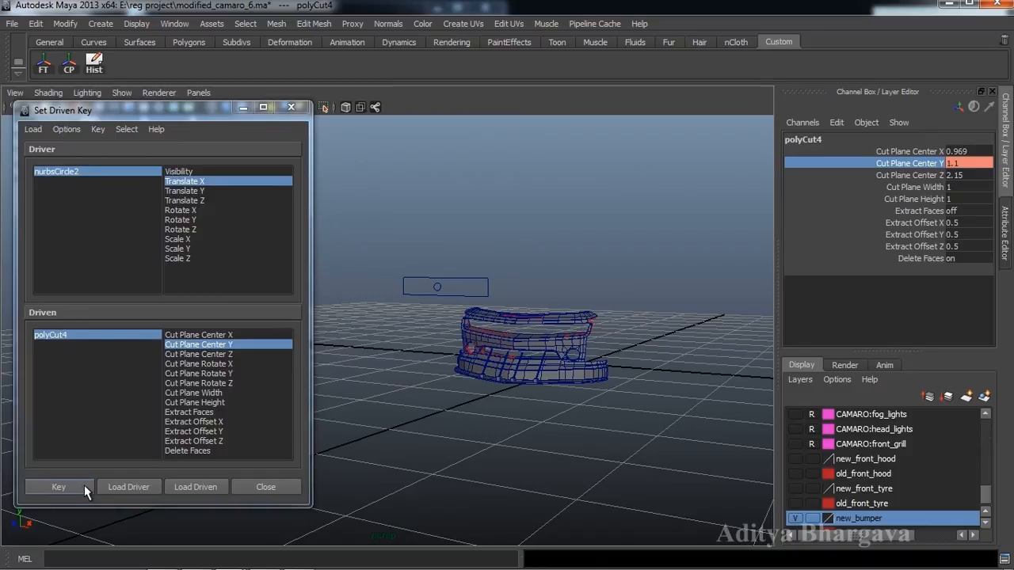
click(84, 485)
- Slide nurbsCircle2 back and forth along X to test how it drives the lower bumper panel's cut
click(462, 292)
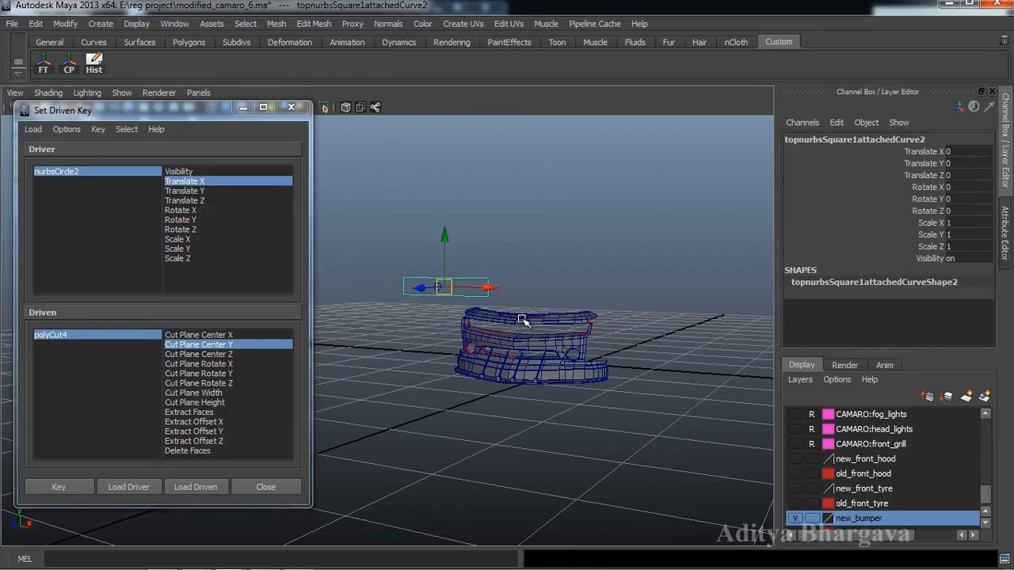
click(506, 248)
click(440, 286)
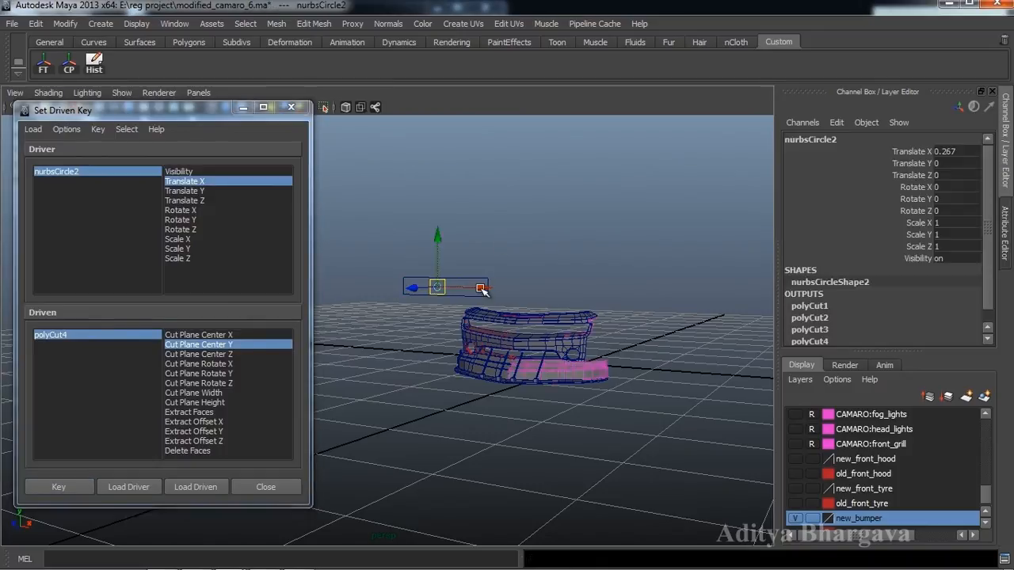
mouse_move(481, 288)
mouse_down()
mouse_move(457, 291)
mouse_move(478, 291)
mouse_move(467, 294)
mouse_up()
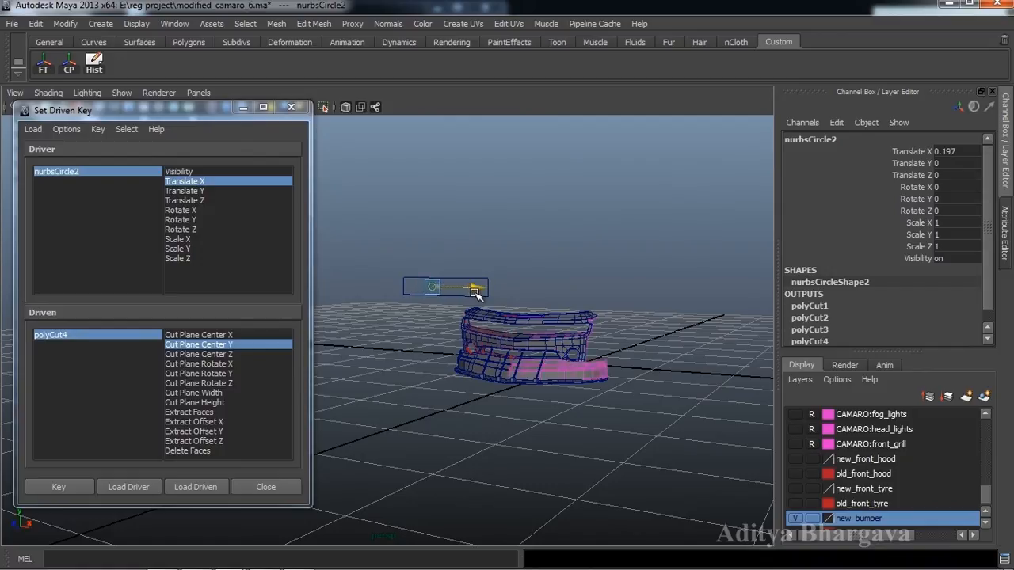
- Examine the lower bumper panel and the neighbouring bumper surfaces from the front and the back
alt+drag(626, 384, 593, 378)
scroll(593, 378, up, 3)
alt+middle_drag(593, 378, 543, 393)
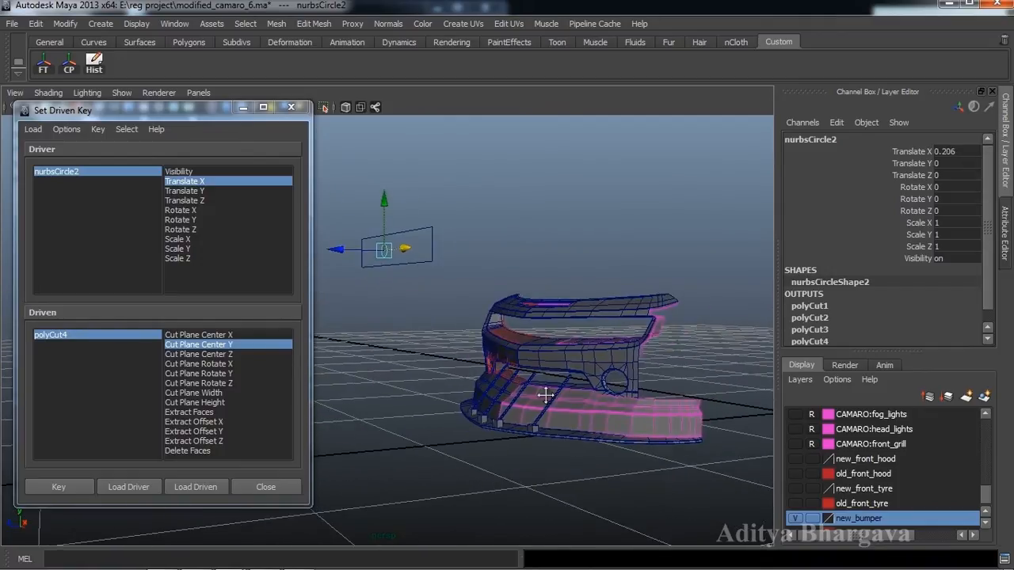
scroll(538, 393, up, 2)
alt+middle_drag(612, 436, 566, 424)
scroll(566, 424, up, 3)
alt+drag(567, 425, 617, 423)
scroll(623, 439, down, 3)
scroll(617, 424, down, 5)
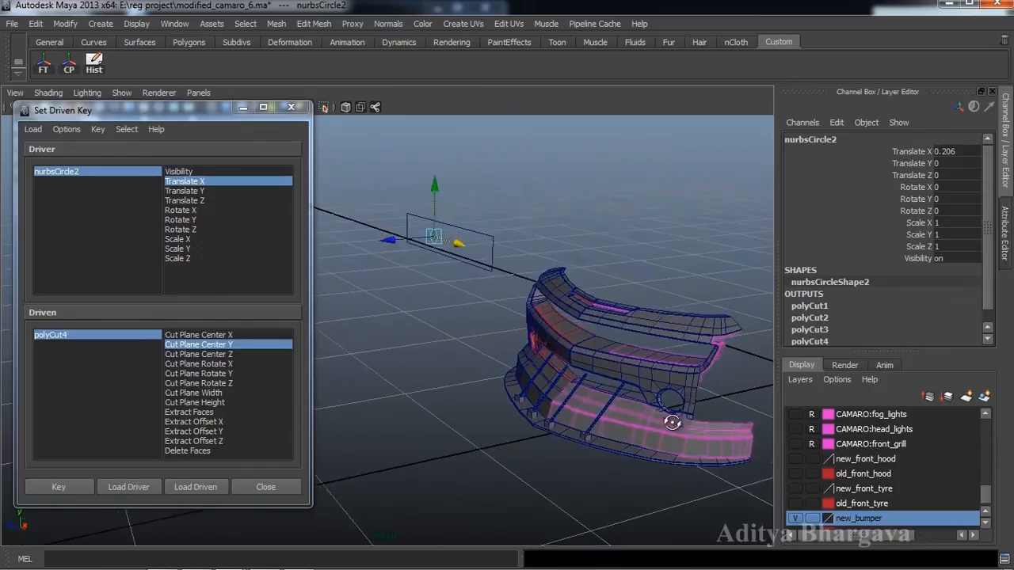
click(551, 374)
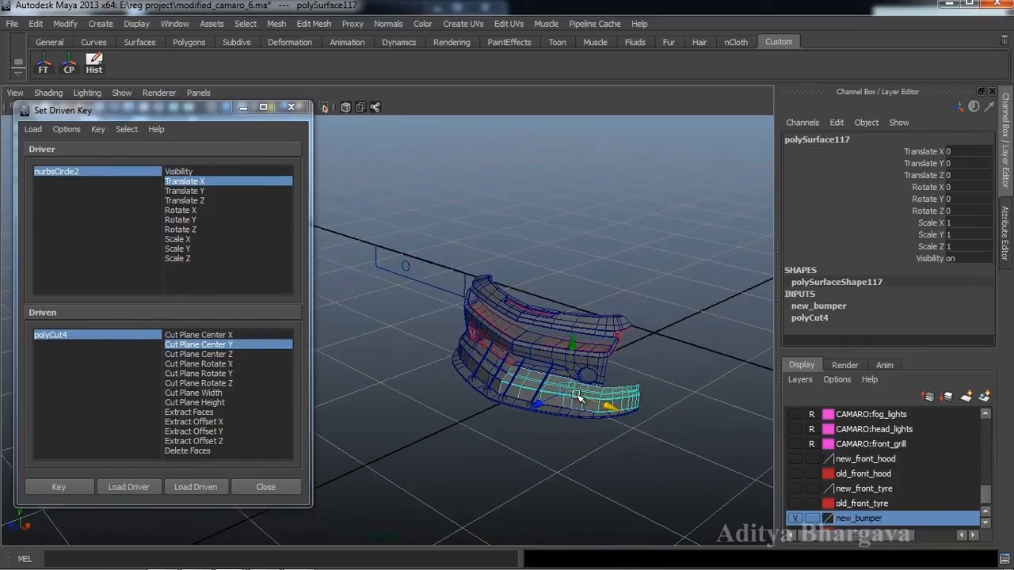
click(543, 366)
alt+drag(542, 366, 640, 389)
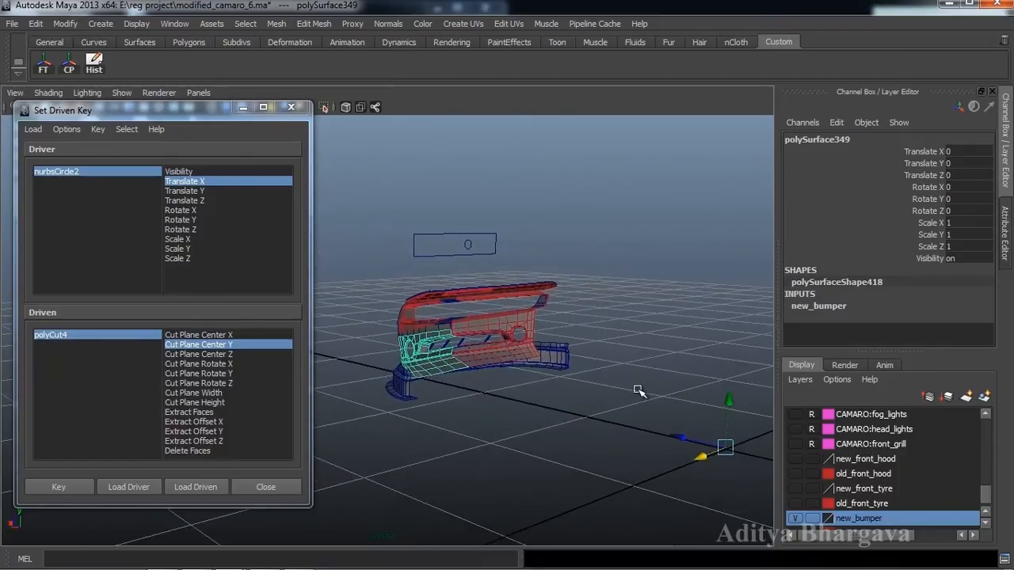
- Test the bumper cuts again by sliding nurbsCircle2 along X, and reset its Translate X to 0
click(469, 245)
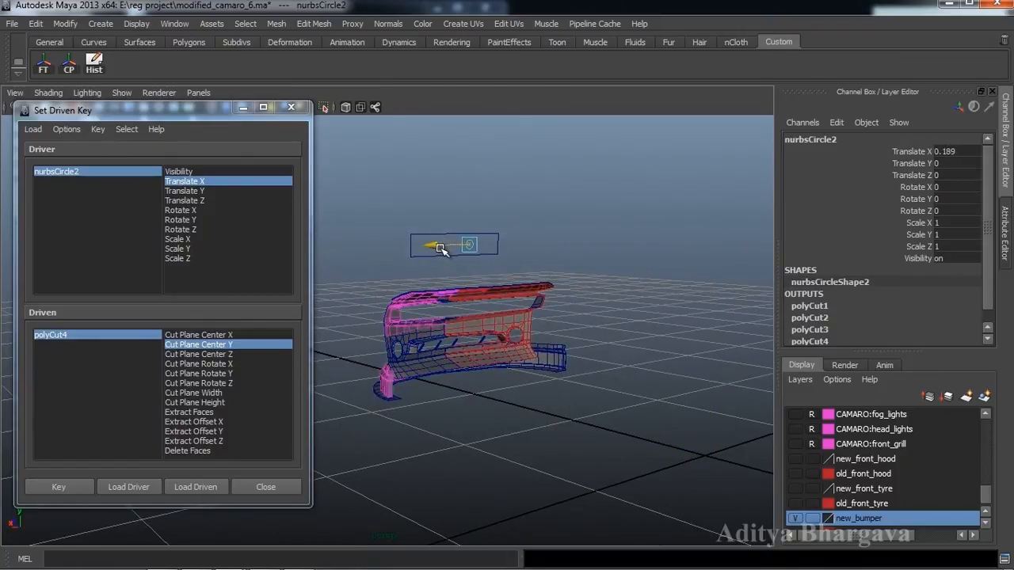
drag(459, 252, 614, 390)
drag(419, 262, 398, 266)
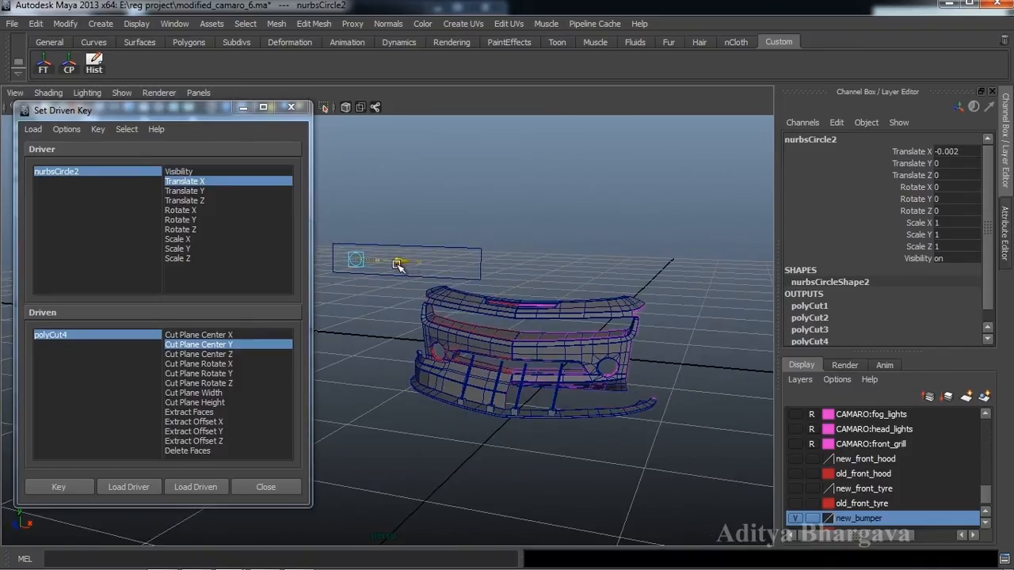
double_click(948, 151)
key(Return)
- Select bumper panel polySurface349 and compare the bumper with the new_bumper layer hidden and shown
mouse_move(723, 354)
alt+mouse_down()
mouse_move(737, 328)
mouse_move(733, 337)
alt+mouse_up()
alt+right_drag(756, 333, 766, 343)
alt+drag(765, 342, 713, 338)
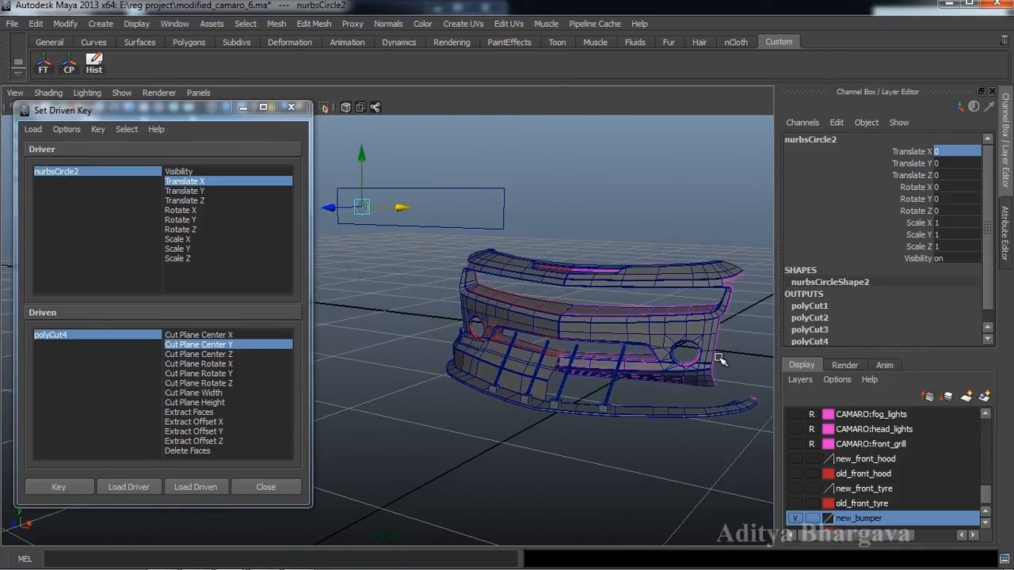
click(712, 387)
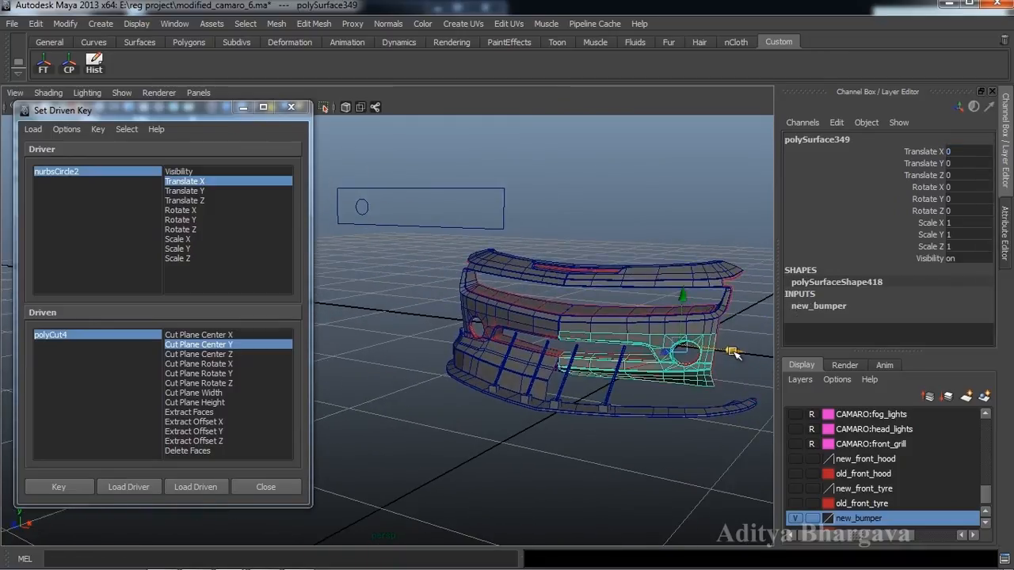
click(795, 518)
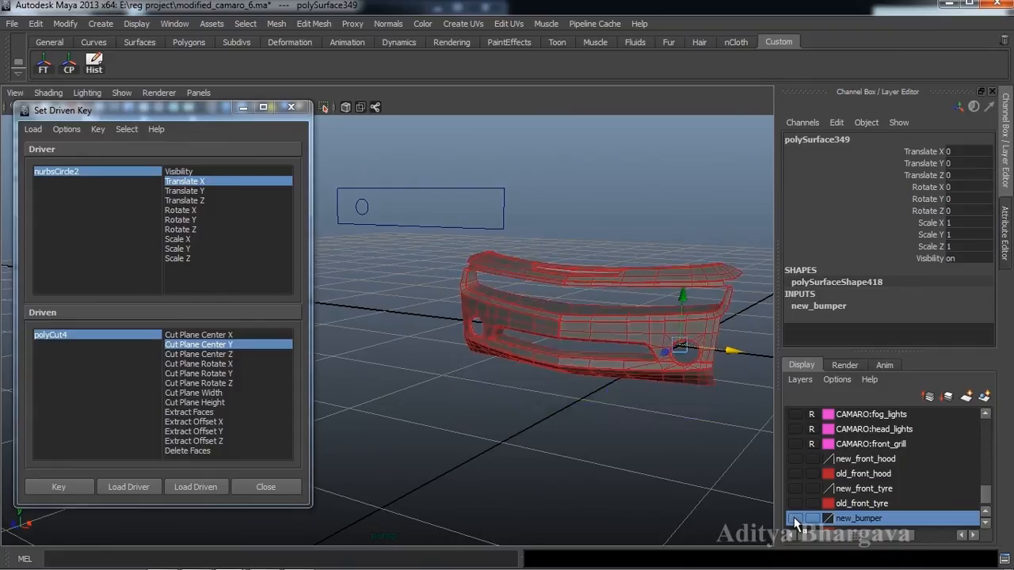
alt+drag(715, 433, 693, 396)
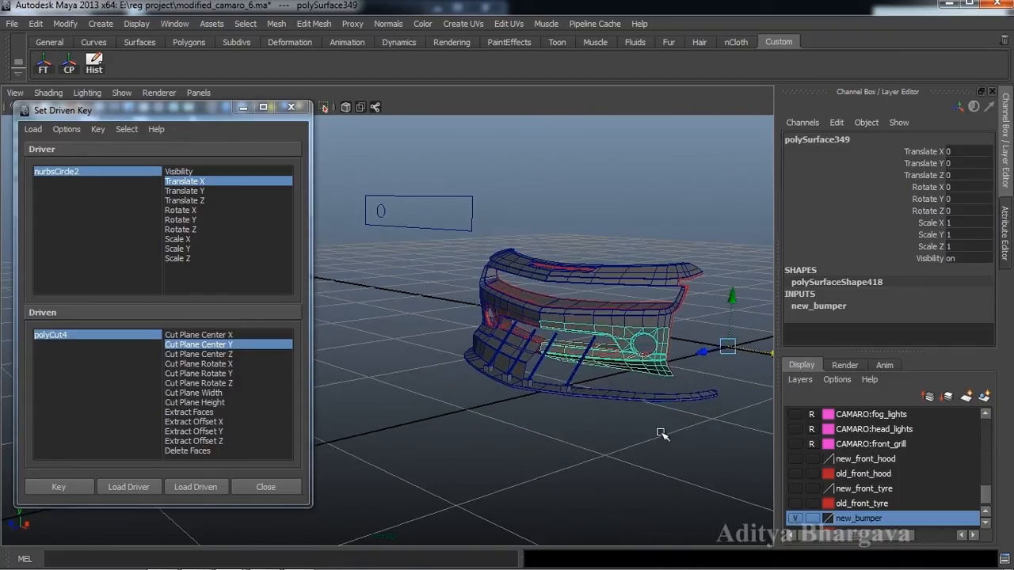
alt+drag(659, 433, 645, 430)
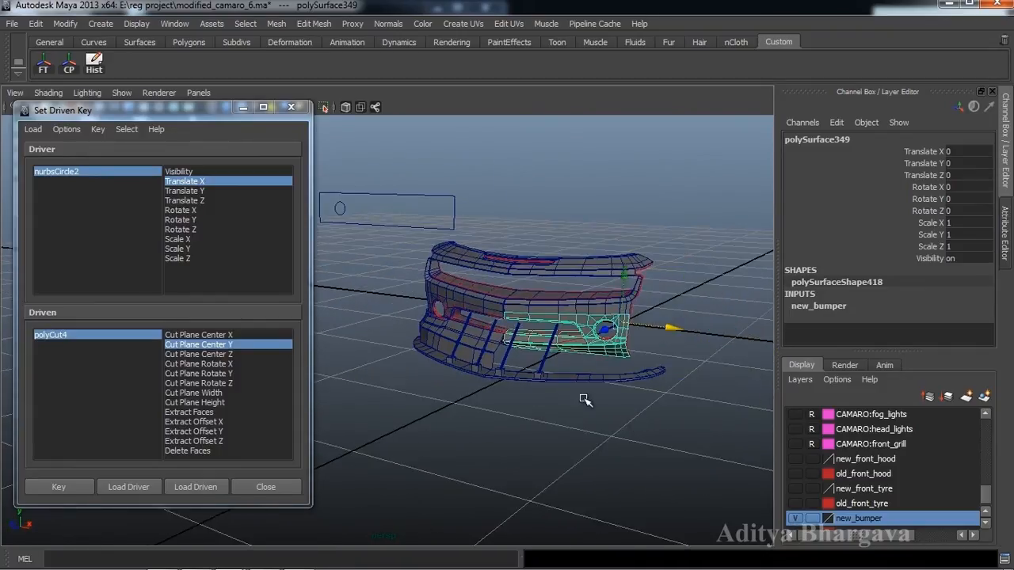
- Draw a steep cut line beside the outer end of bumper panel polySurface349 with the Cut Faces Tool and turn on Delete Faces
alt+drag(584, 400, 629, 411)
click(313, 23)
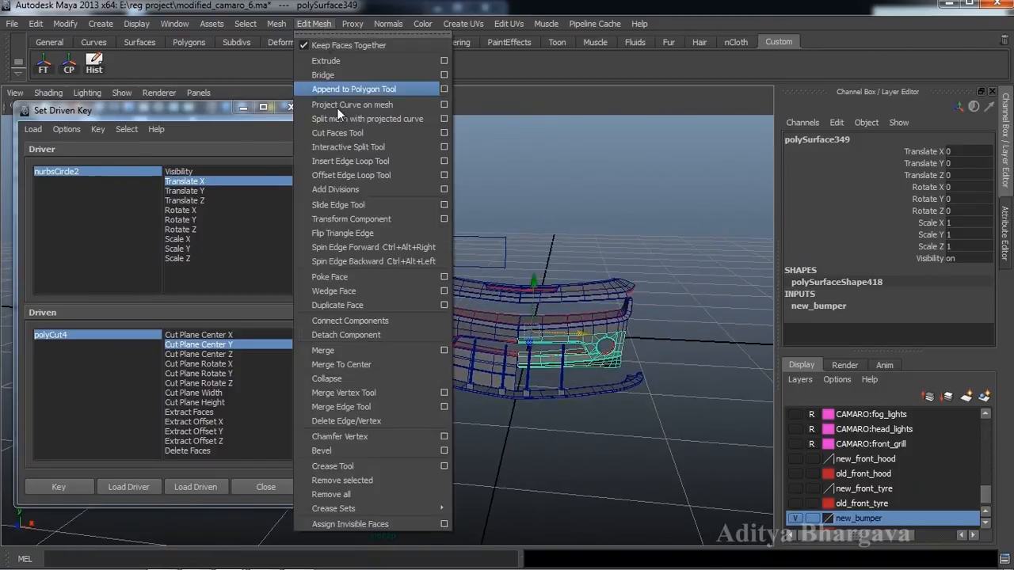
click(351, 134)
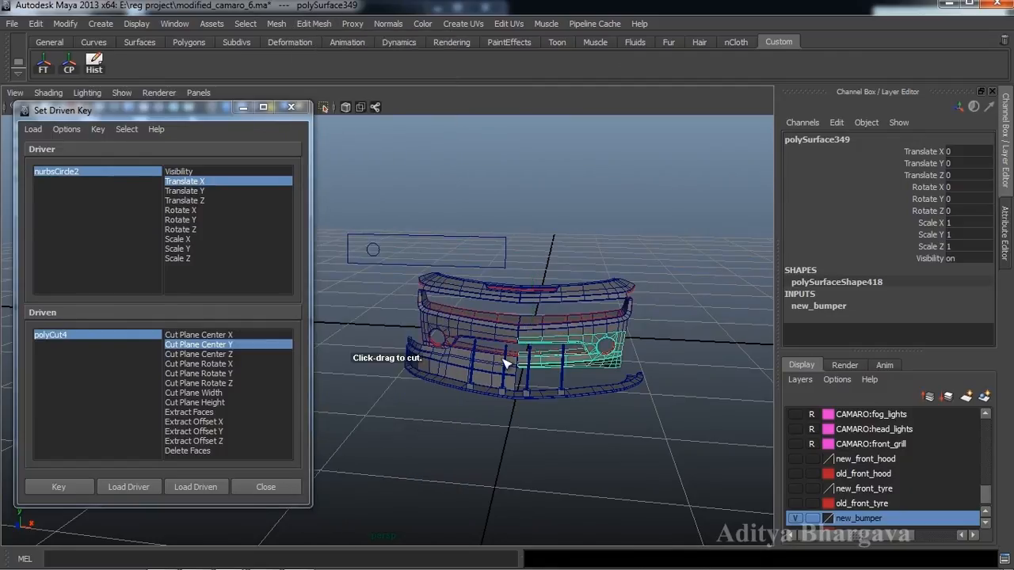
alt+drag(507, 357, 514, 364)
drag(623, 325, 634, 370)
key(w)
key(ctrl+a)
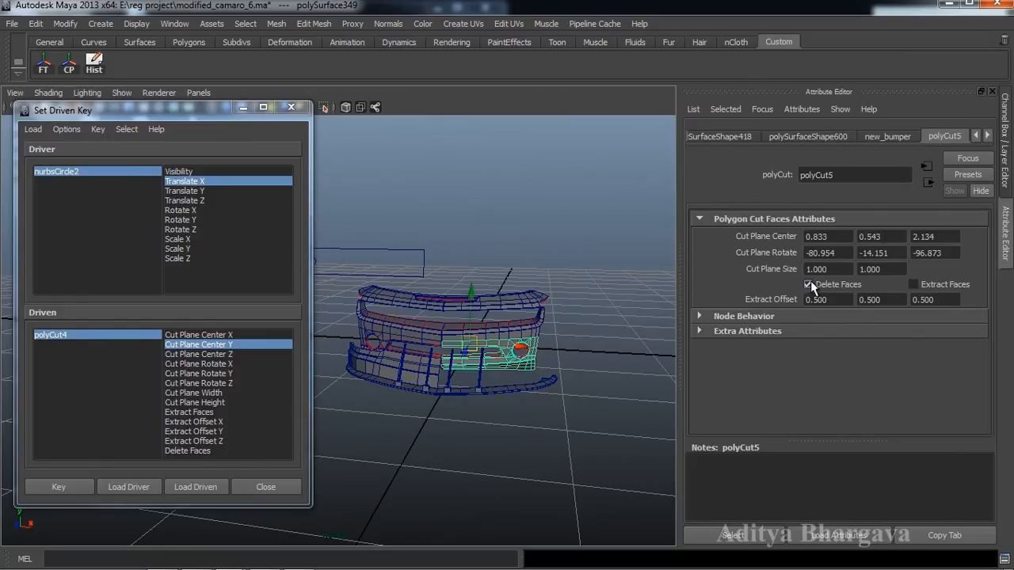
alt+drag(596, 321, 594, 341)
alt+middle_drag(589, 343, 616, 346)
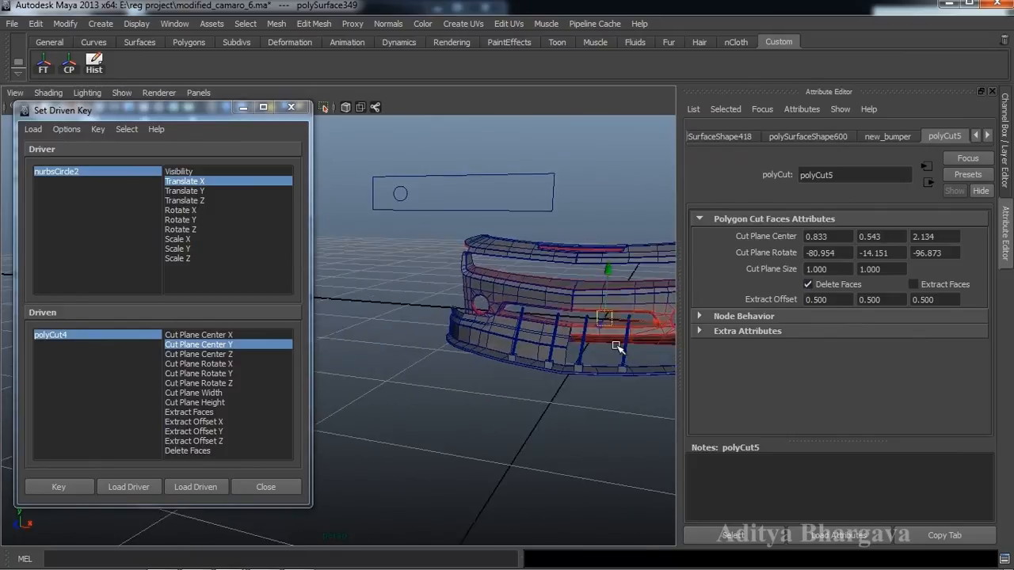
alt+right_drag(616, 346, 546, 378)
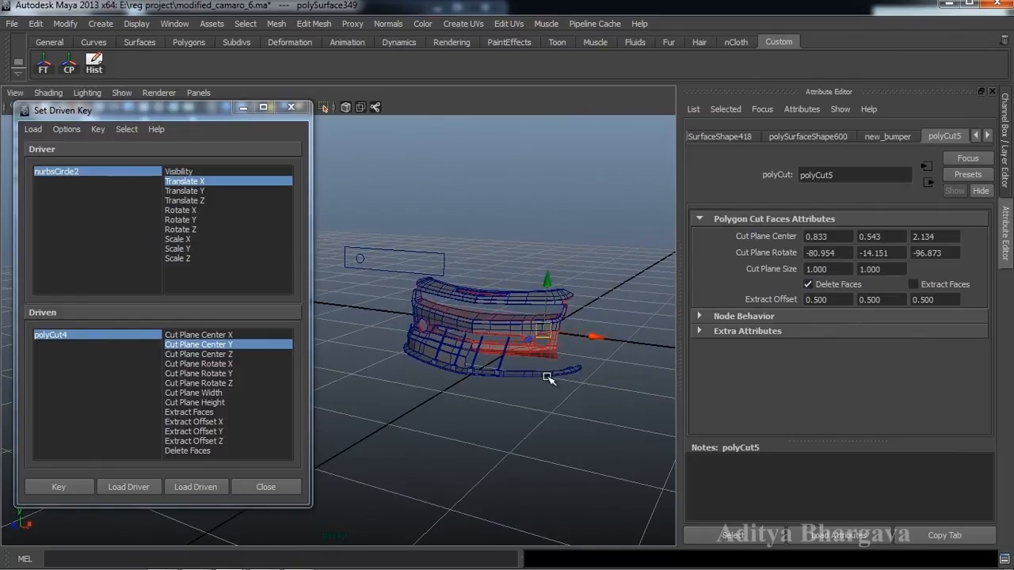
alt+drag(595, 375, 589, 387)
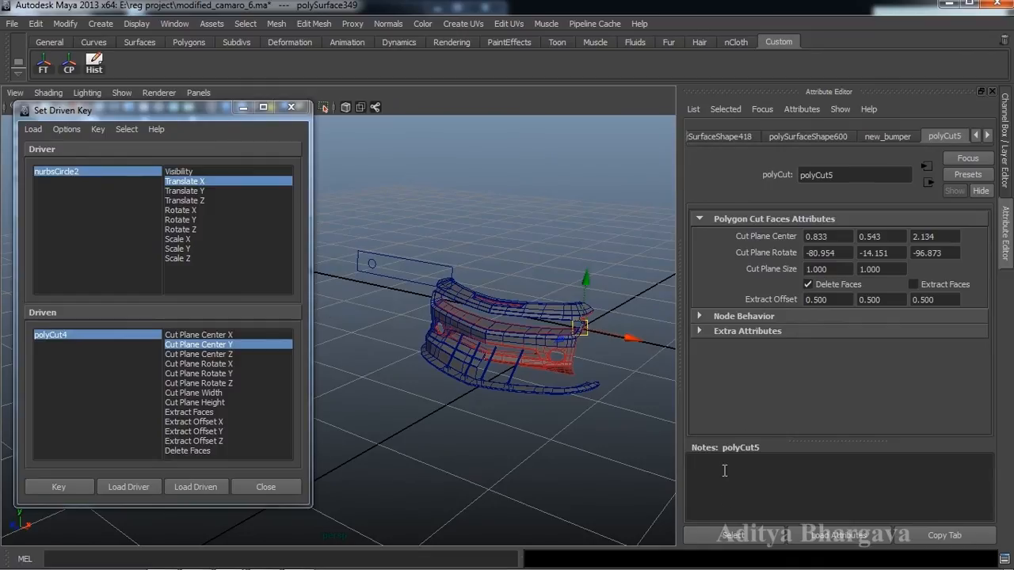
- Load polyCut5 as the driven node and key its Cut Plane Center X to nurbsCircle2's Translate X
click(734, 535)
click(209, 491)
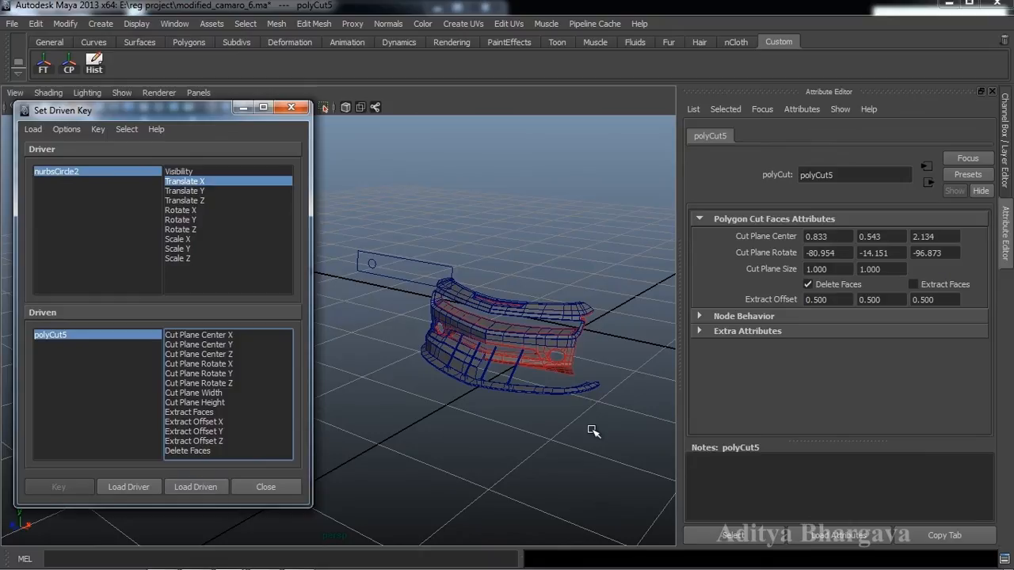
click(232, 337)
click(59, 485)
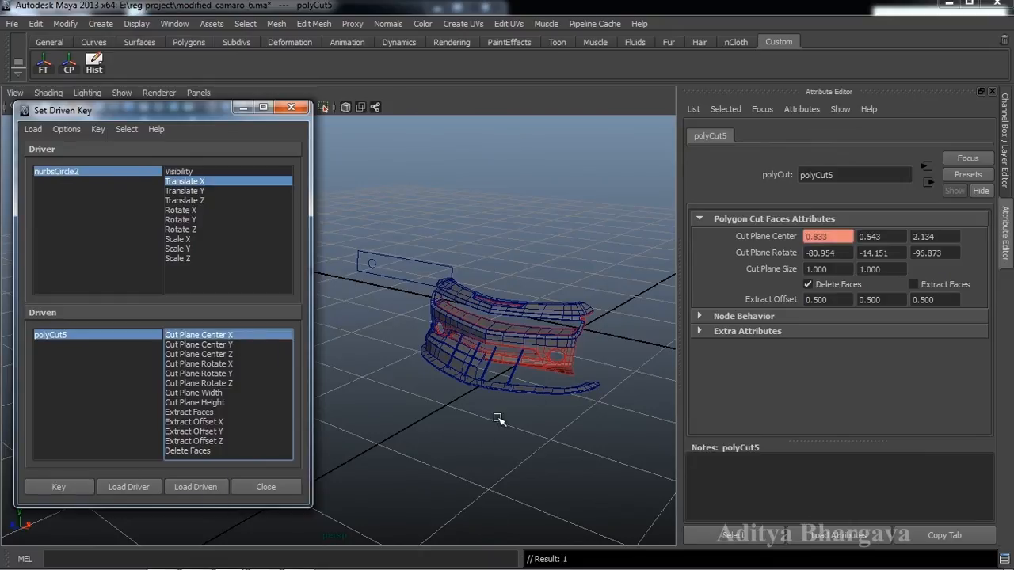
- Move nurbsCircle2 a little way along X and set a second driven key on polyCut5's Cut Plane Center X there
alt+drag(498, 419, 527, 420)
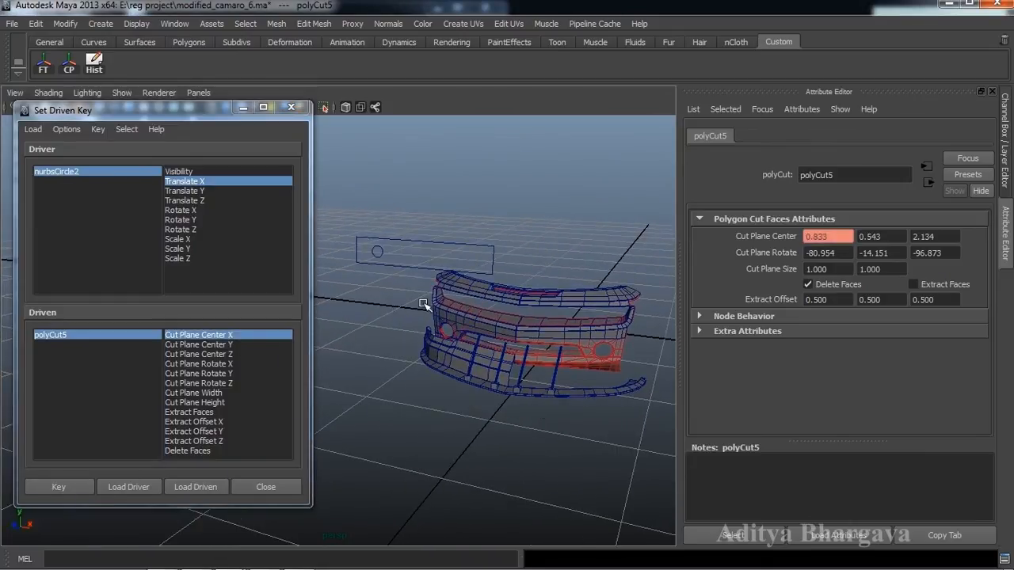
click(379, 252)
key(w)
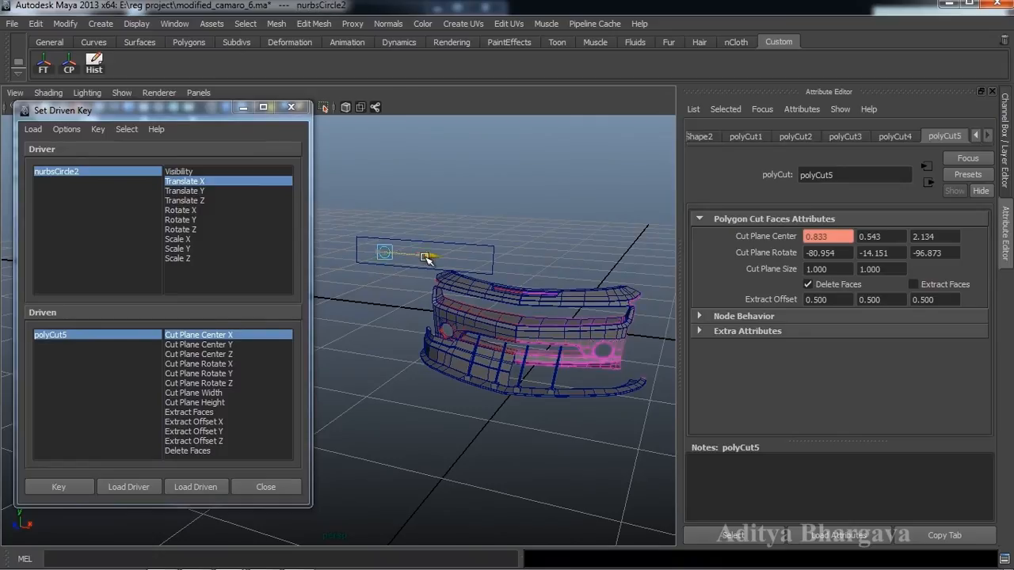
drag(425, 257, 436, 259)
drag(439, 259, 430, 257)
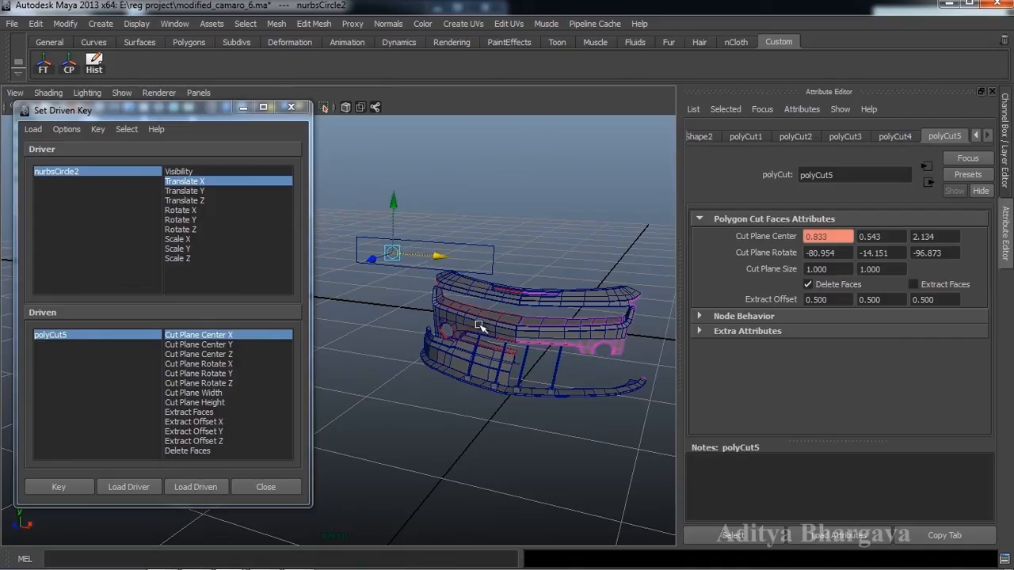
mouse_move(496, 388)
alt+mouse_down()
mouse_move(482, 402)
mouse_move(508, 396)
alt+mouse_up()
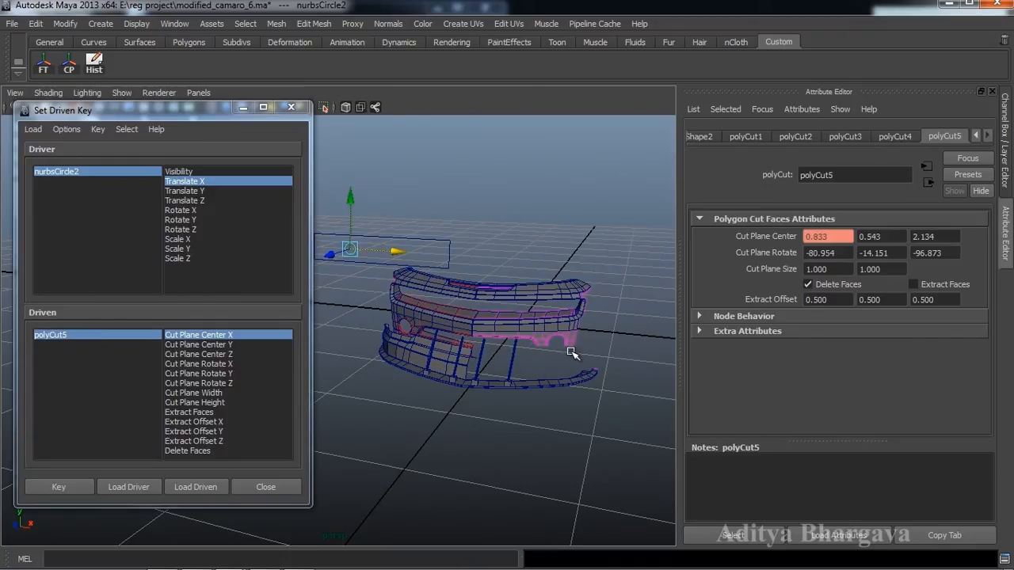
alt+middle_drag(438, 342, 475, 340)
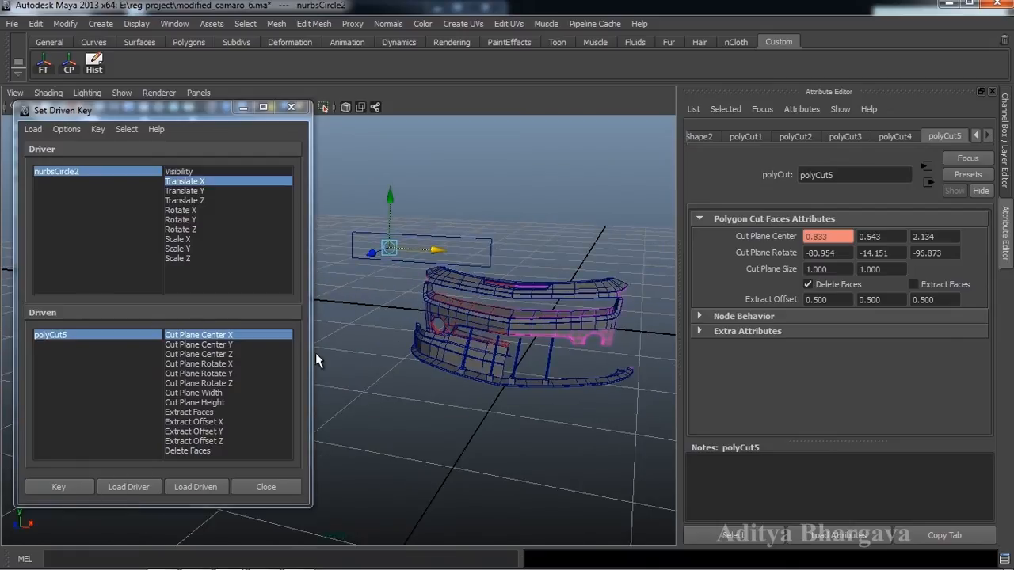
click(92, 491)
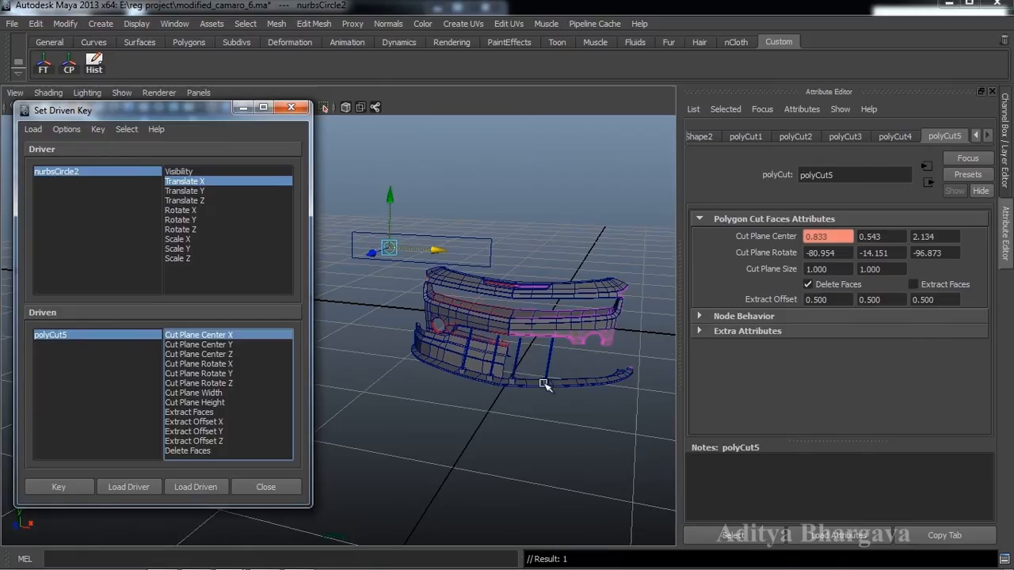
- Slide nurbsCircle2 slightly further along X, set polyCut5's Cut Plane Center X to -0.167, and key it
alt+drag(473, 379, 528, 374)
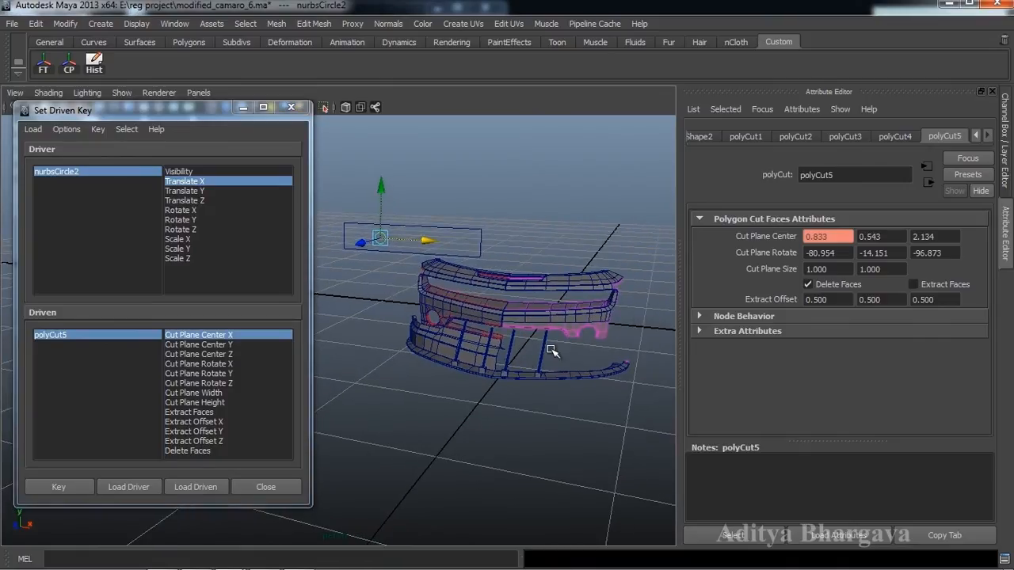
drag(427, 243, 433, 244)
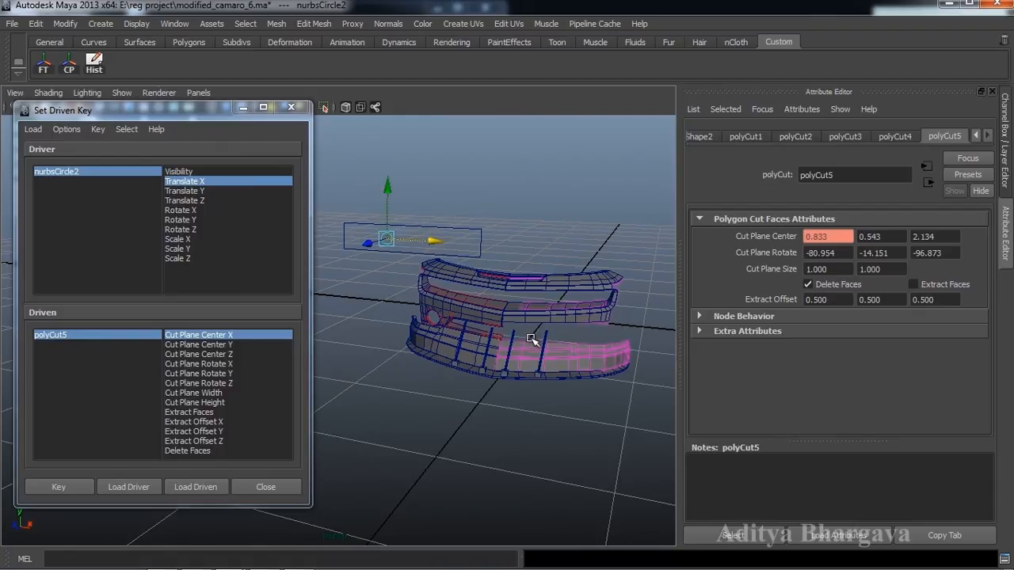
click(129, 333)
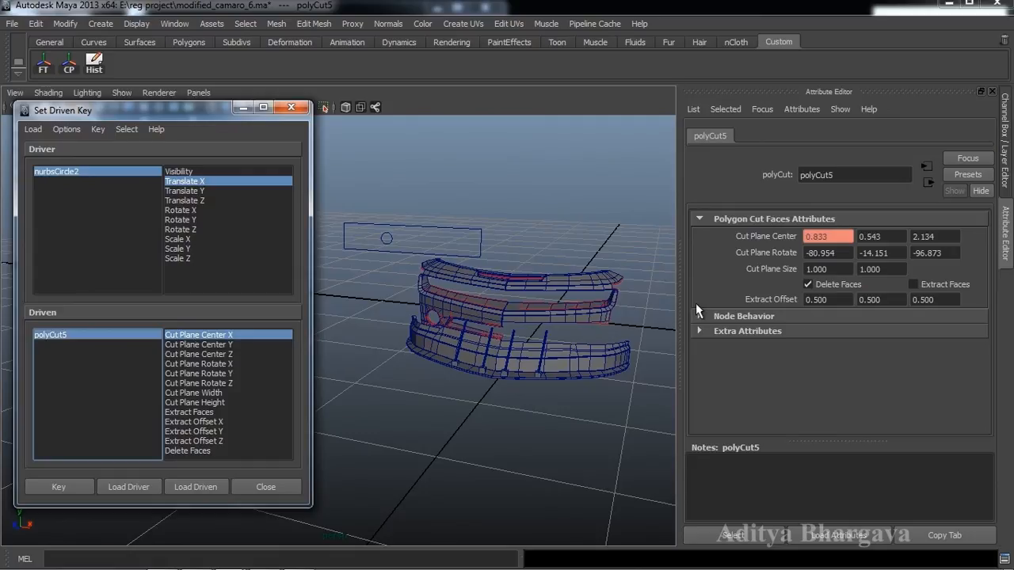
key(ctrl+a)
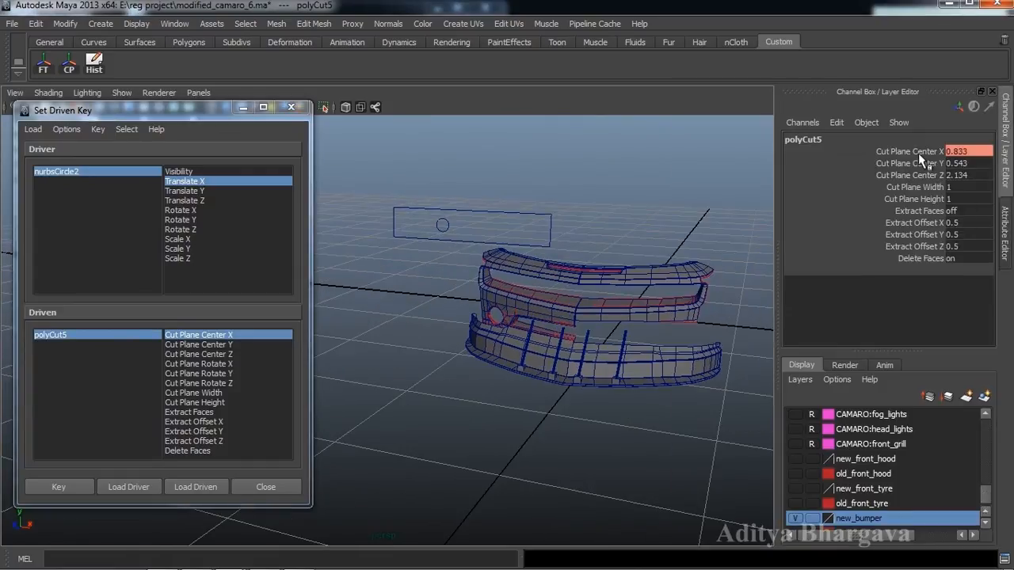
click(918, 152)
mouse_move(623, 242)
middle_down()
mouse_move(645, 246)
mouse_move(612, 255)
middle_up()
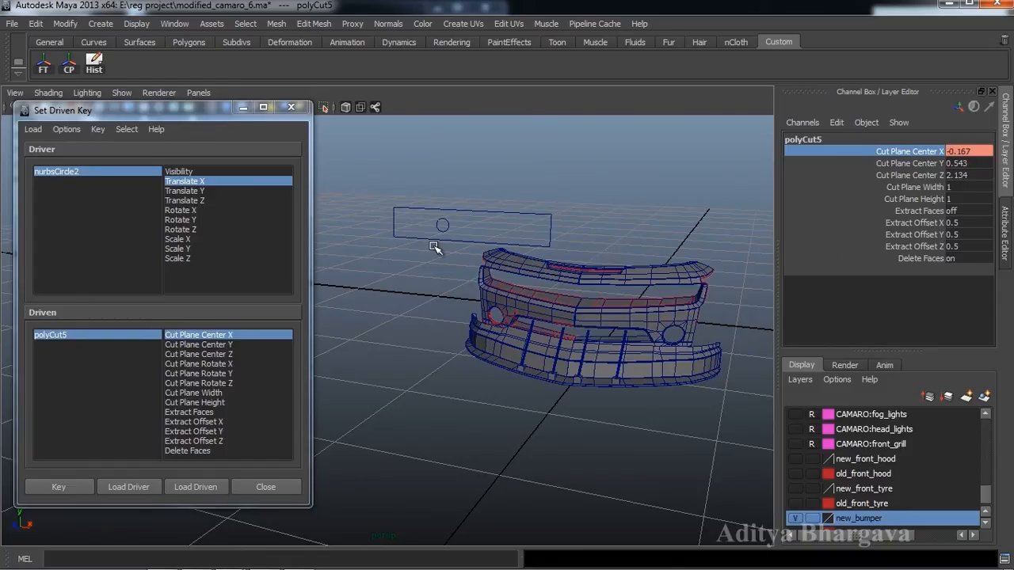
click(71, 488)
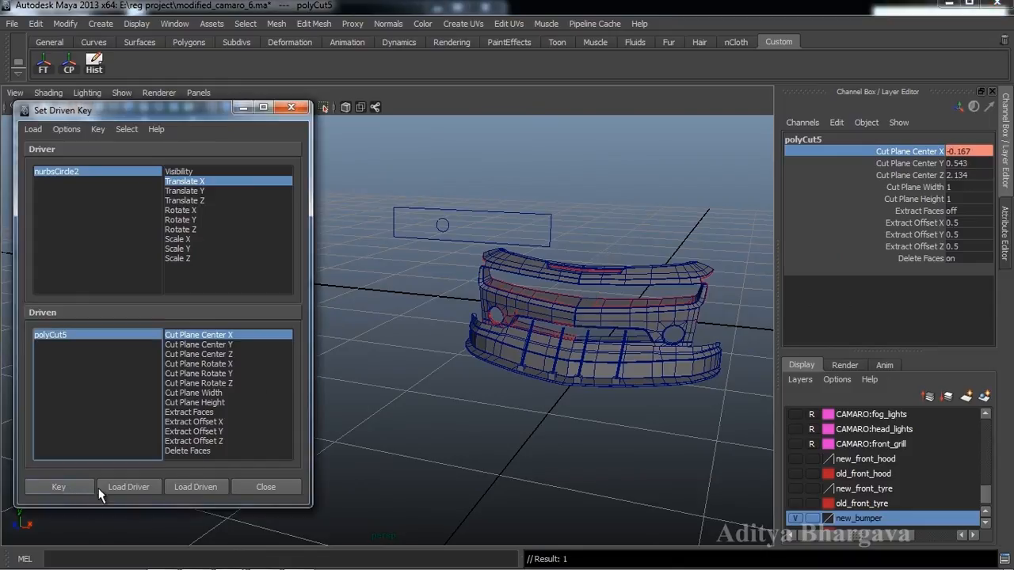
- Slide nurbsCircle2 back and forth along X to test how it drives polySurface349's cut, and inspect the bumper from several angles
click(443, 230)
drag(489, 227, 488, 250)
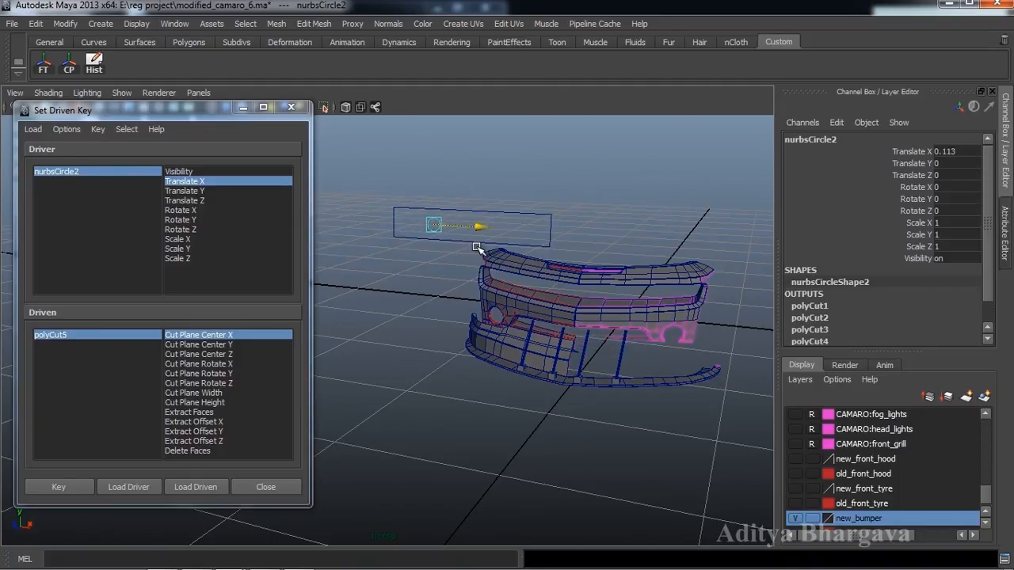
drag(484, 248, 491, 249)
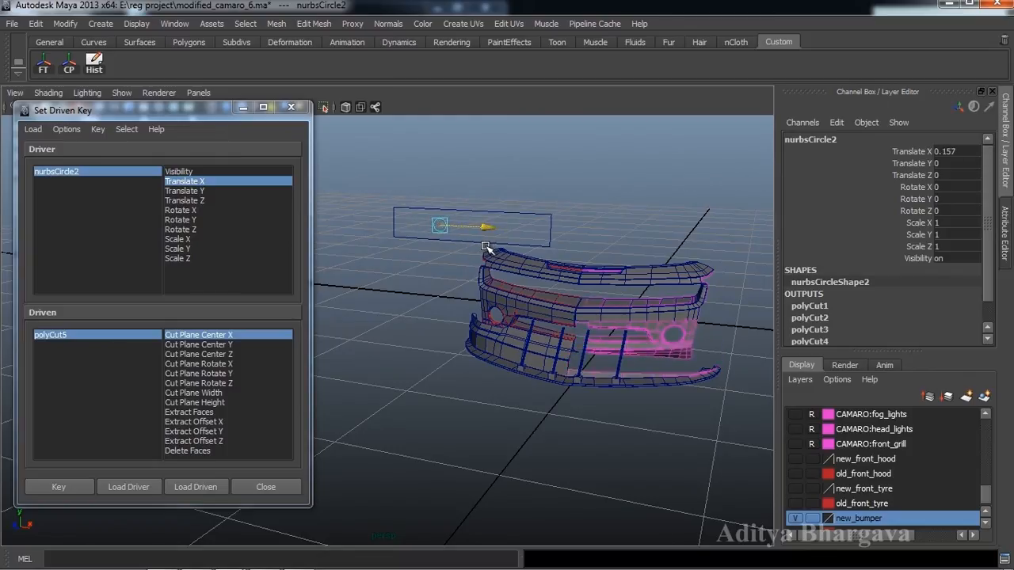
mouse_move(473, 248)
mouse_down()
mouse_move(494, 249)
mouse_move(469, 250)
mouse_up()
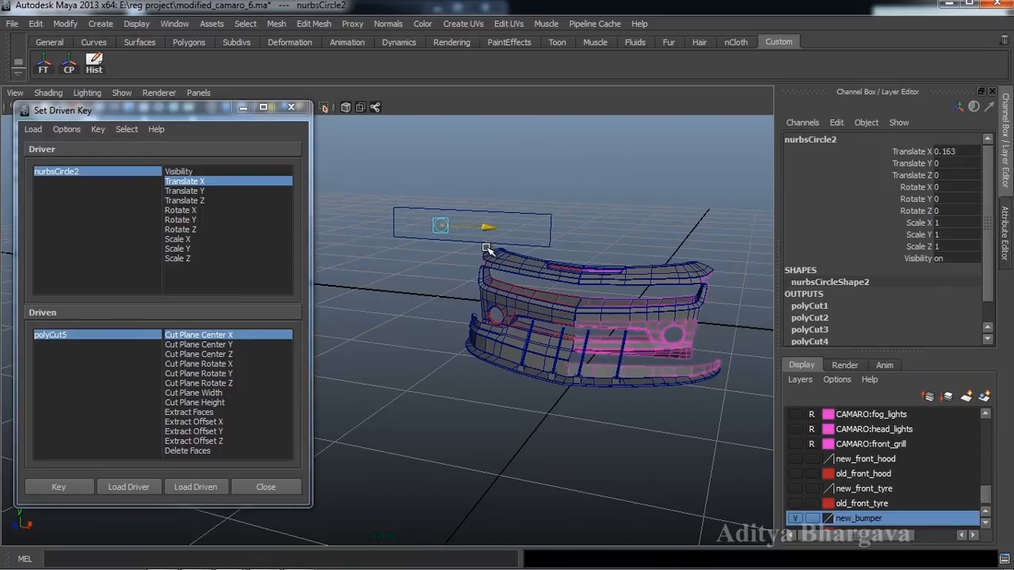
alt+drag(619, 302, 606, 358)
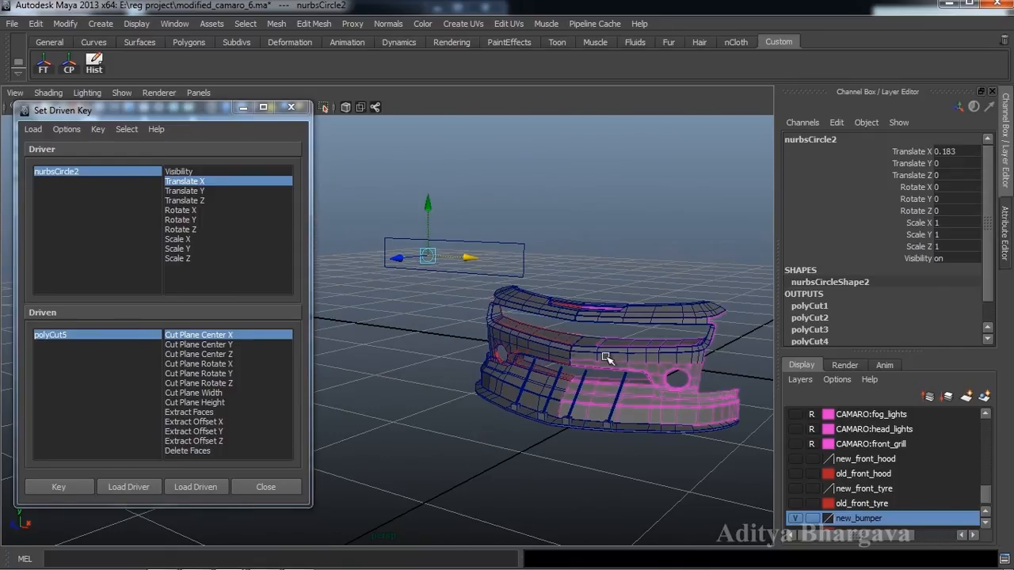
scroll(607, 357, up, 2)
alt+middle_drag(582, 342, 532, 318)
alt+right_drag(617, 345, 582, 346)
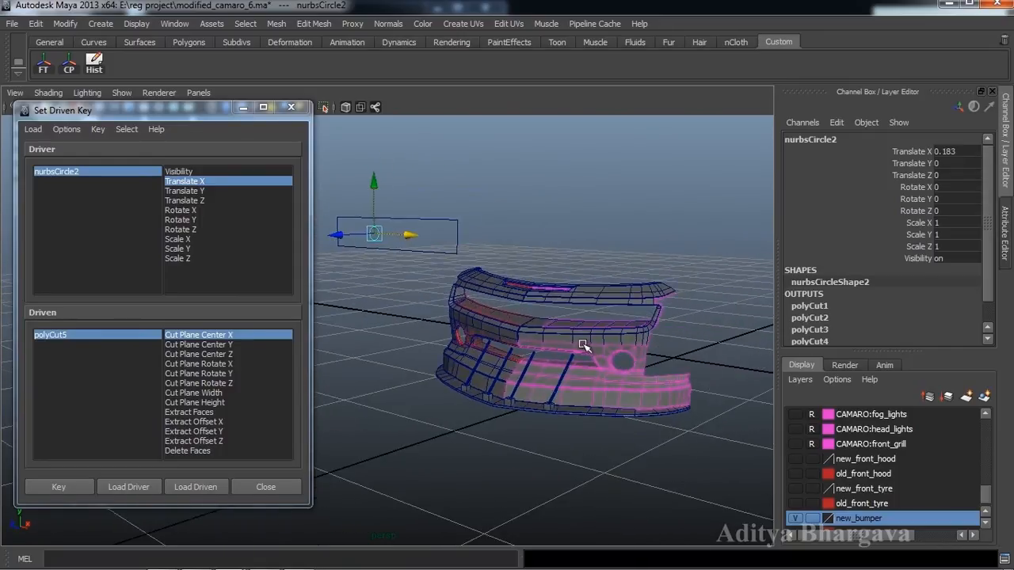
alt+drag(620, 354, 586, 348)
- Move nurbsCircle2 back along X to a Translate X of 0.136
click(535, 315)
click(430, 250)
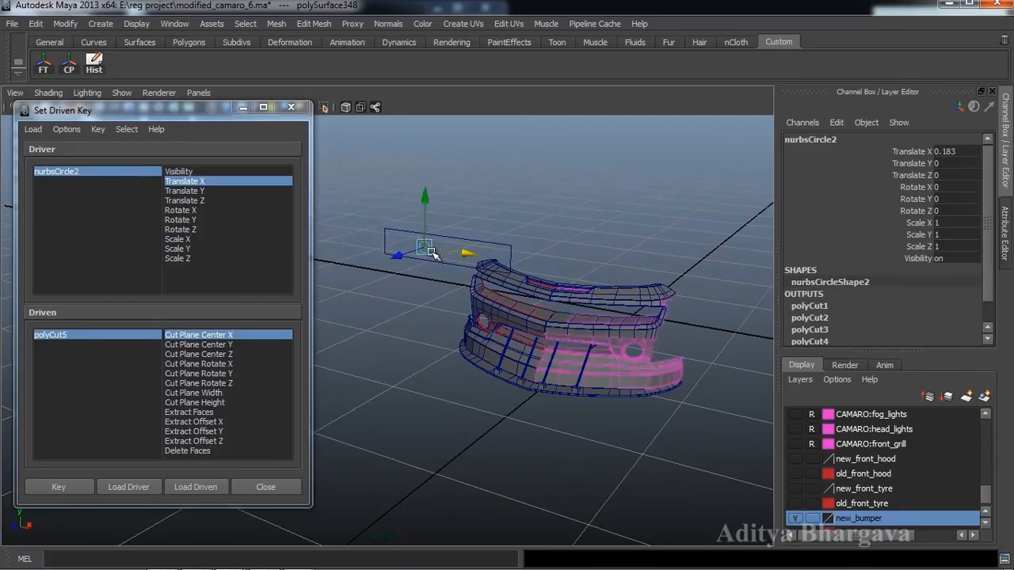
drag(464, 254, 455, 253)
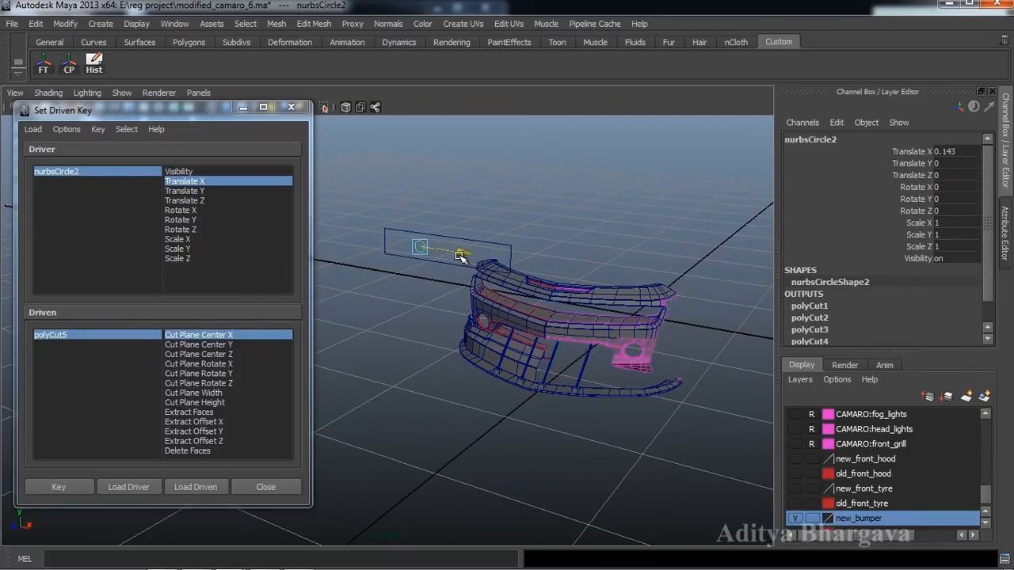
drag(459, 255, 460, 257)
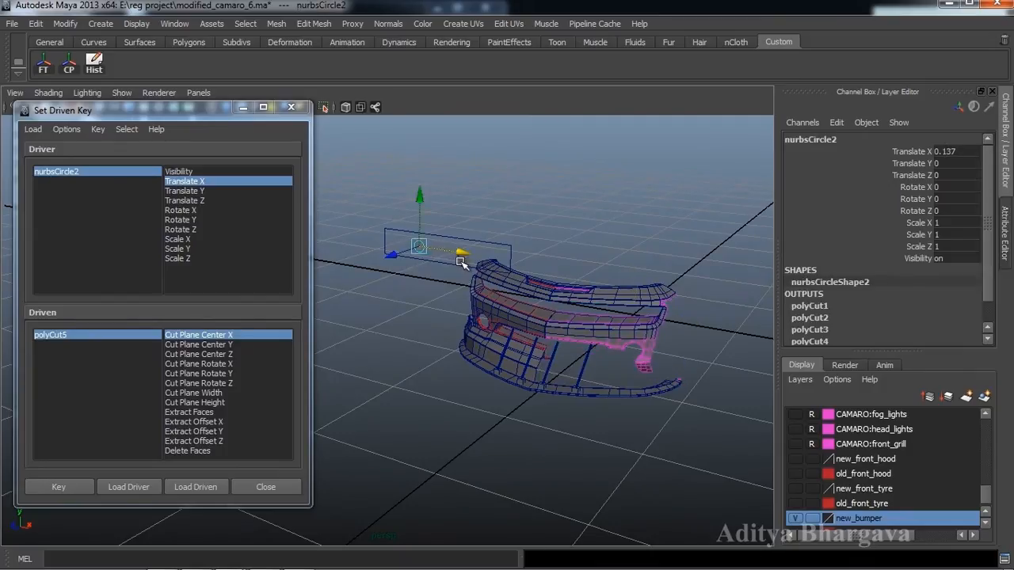
alt+drag(554, 323, 581, 322)
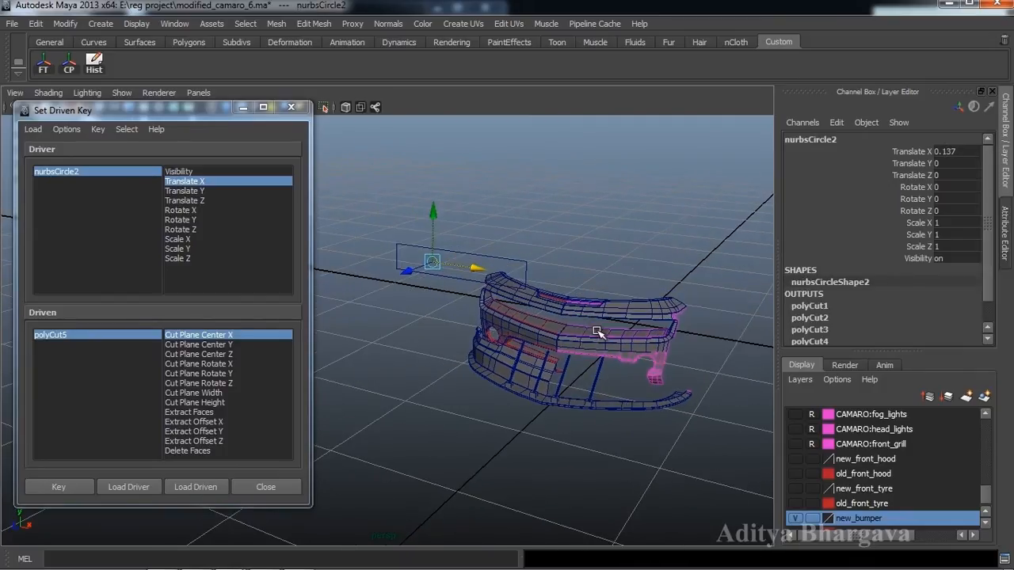
scroll(597, 331, up, 3)
alt+middle_drag(597, 331, 484, 340)
alt+drag(484, 340, 521, 275)
mouse_move(366, 222)
mouse_down()
mouse_move(378, 227)
mouse_move(363, 226)
mouse_up()
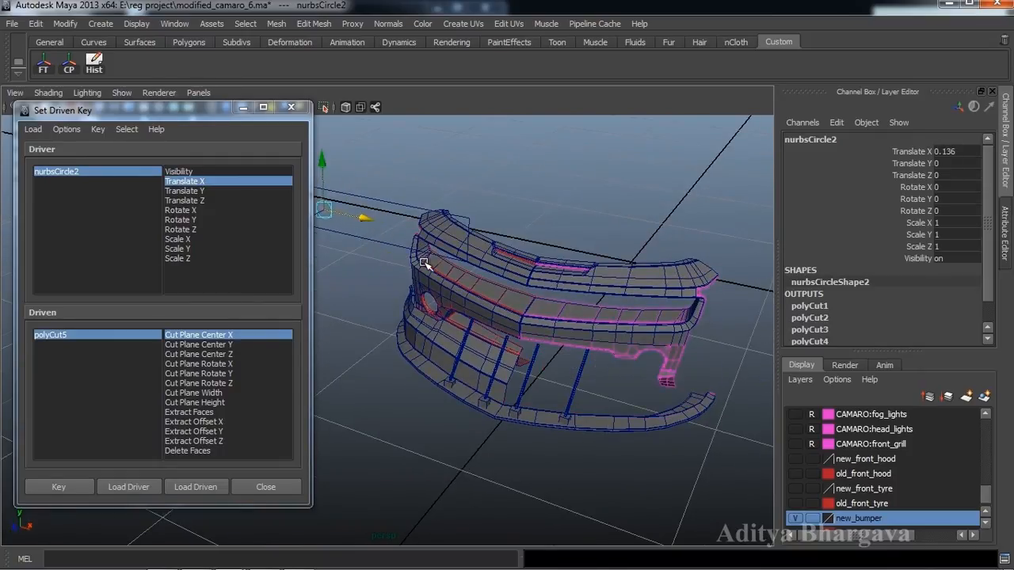
- Select bumper panel polySurface348 and compare the bumper with the new_bumper layer hidden and shown
scroll(425, 265, down, 3)
alt+middle_drag(425, 265, 532, 265)
alt+drag(531, 265, 651, 346)
scroll(549, 266, down, 3)
click(568, 308)
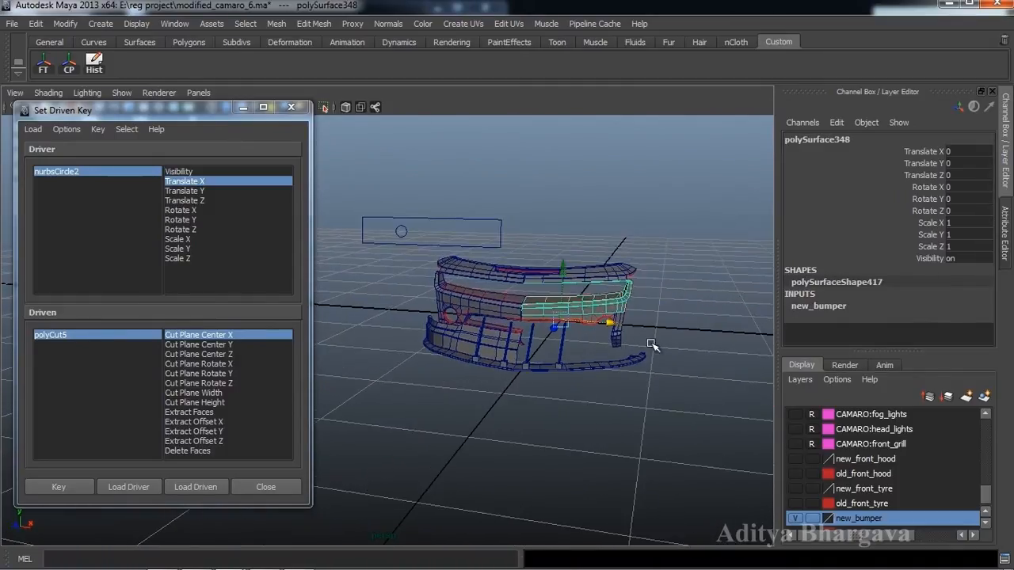
click(794, 520)
click(794, 519)
- Cut beside the outer end of polySurface348 with the Cut Faces Tool and turn on Delete Faces for this cut
click(312, 23)
click(356, 131)
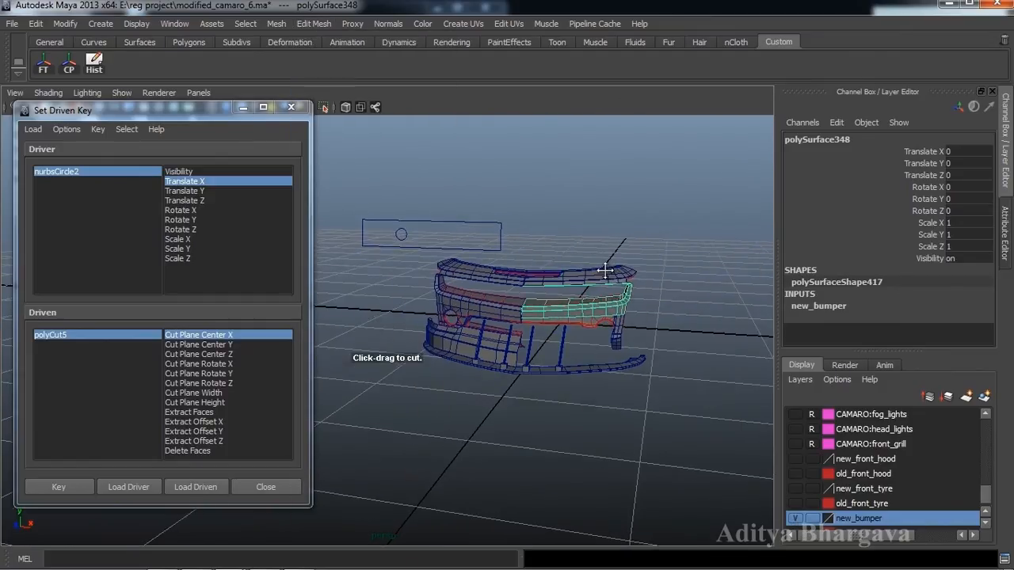
alt+drag(605, 271, 657, 294)
key(ctrl+a)
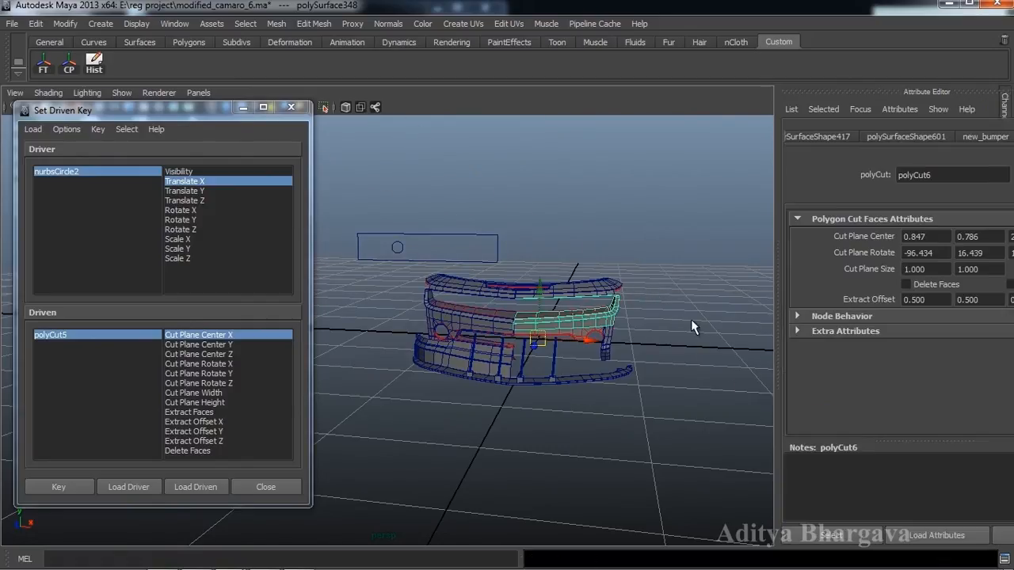
click(806, 286)
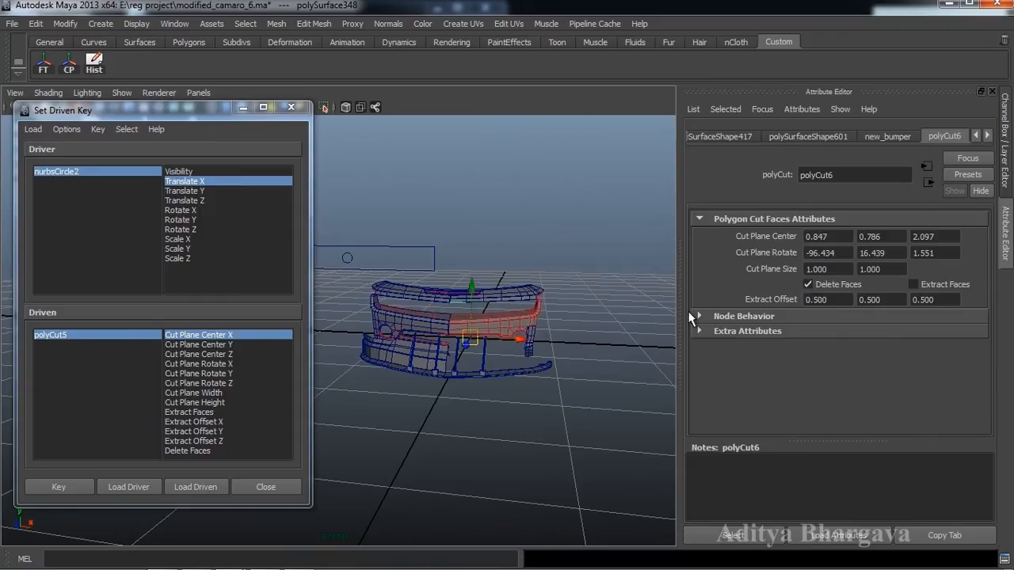
scroll(533, 323, up, 4)
alt+drag(519, 334, 601, 376)
alt+middle_drag(602, 375, 604, 375)
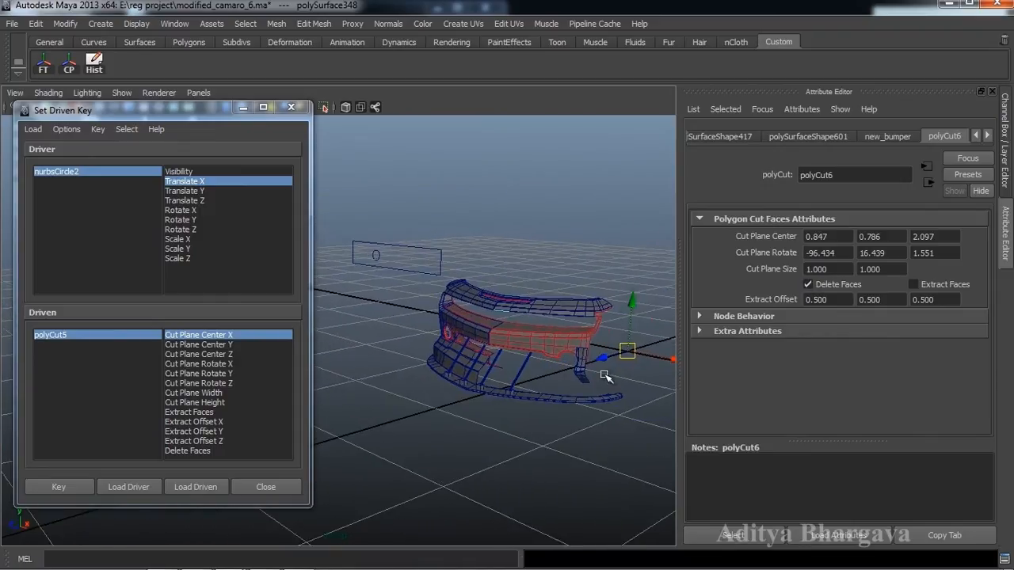
- Load polyCut6 as the driven object and key its Cut Plane Center Y against nurbsCircle2's Translate X
alt+drag(572, 369, 592, 390)
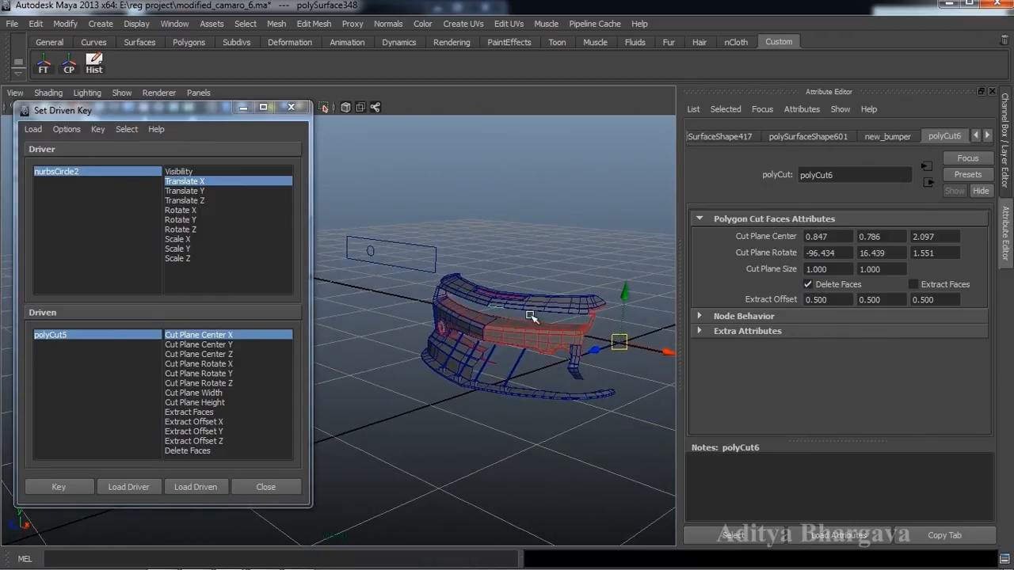
click(733, 536)
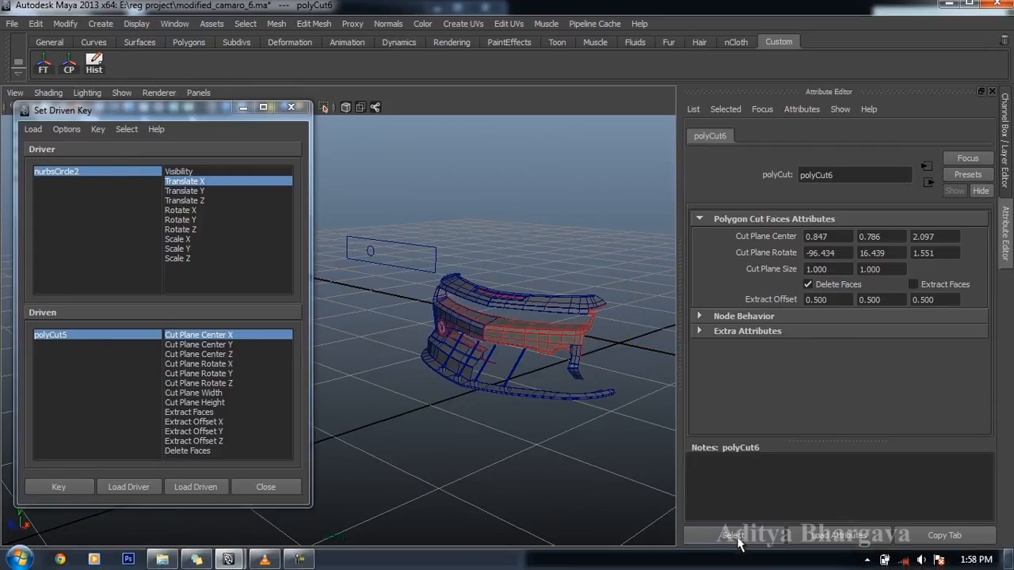
click(202, 486)
alt+drag(481, 407, 495, 391)
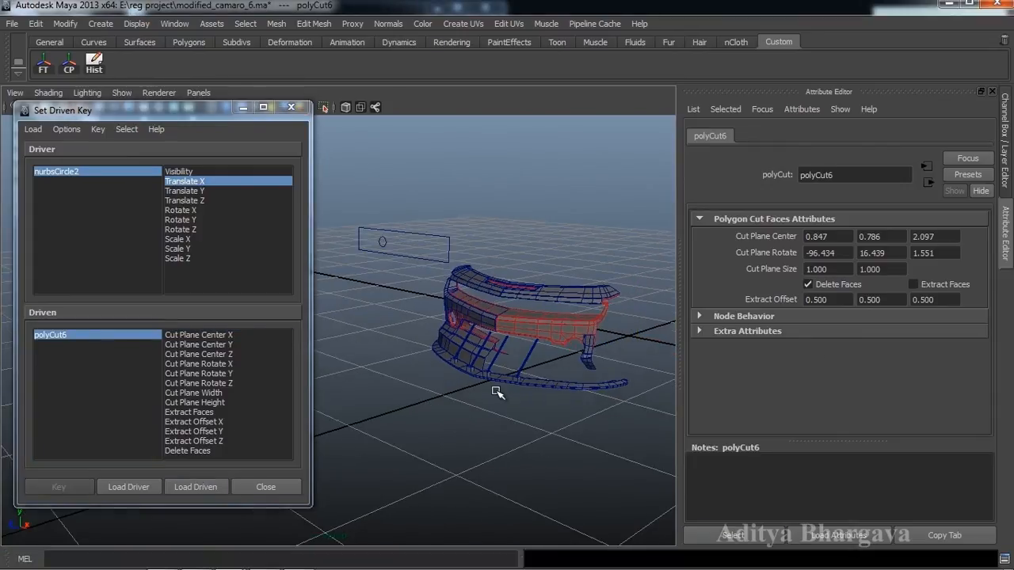
alt+middle_drag(522, 388, 538, 408)
scroll(478, 391, up, 2)
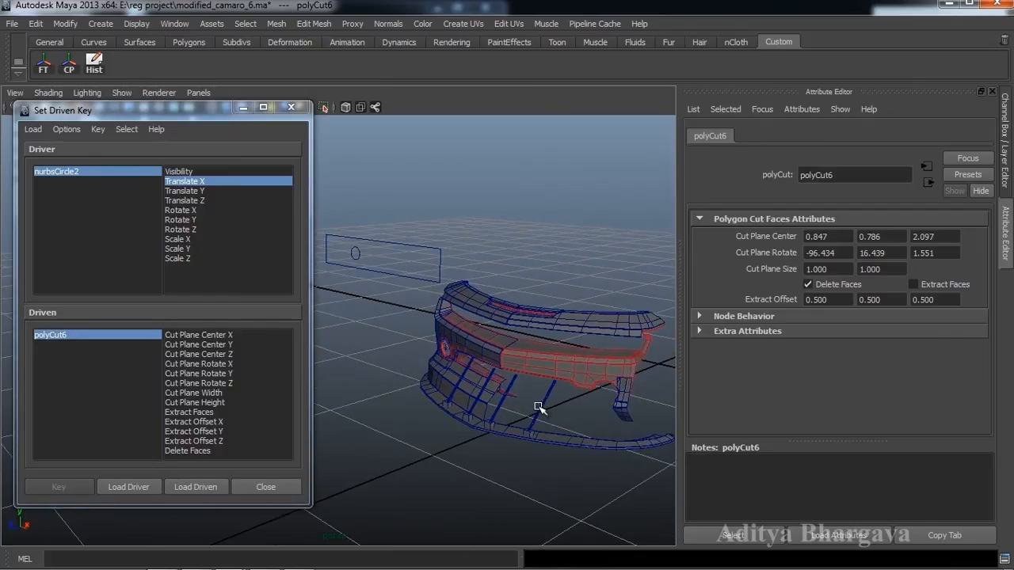
alt+drag(539, 408, 532, 400)
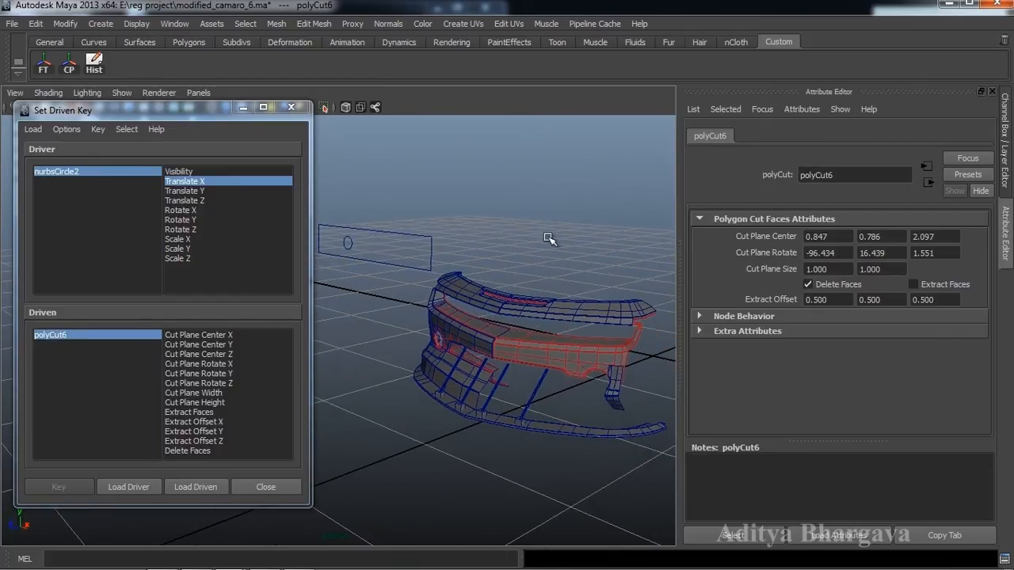
click(194, 345)
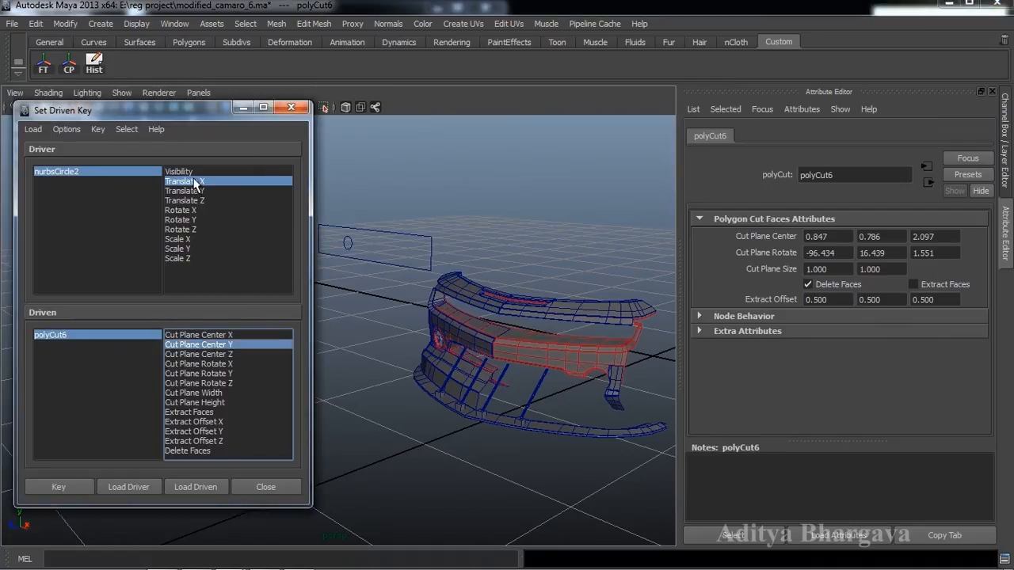
scroll(463, 268, down, 3)
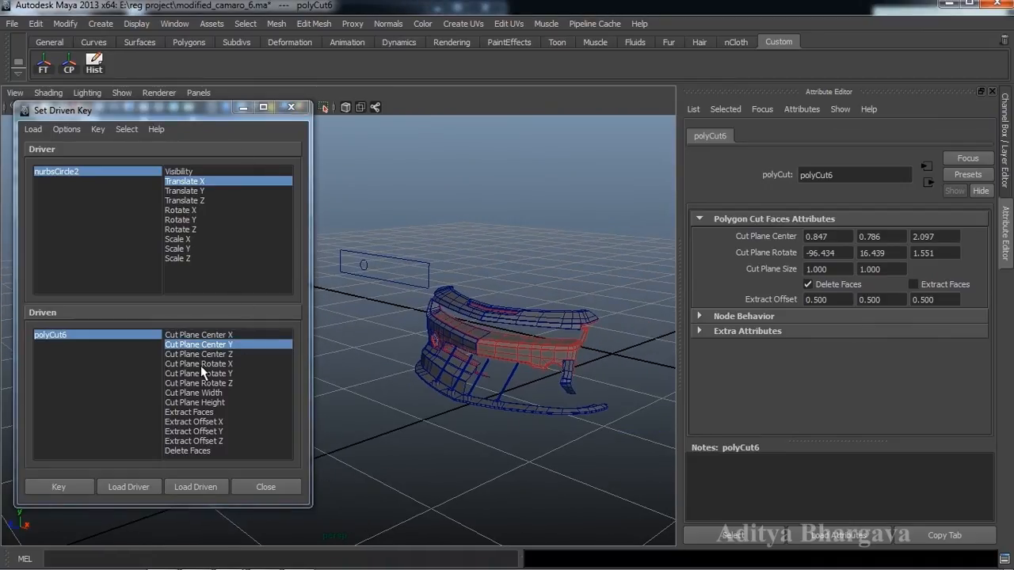
click(60, 486)
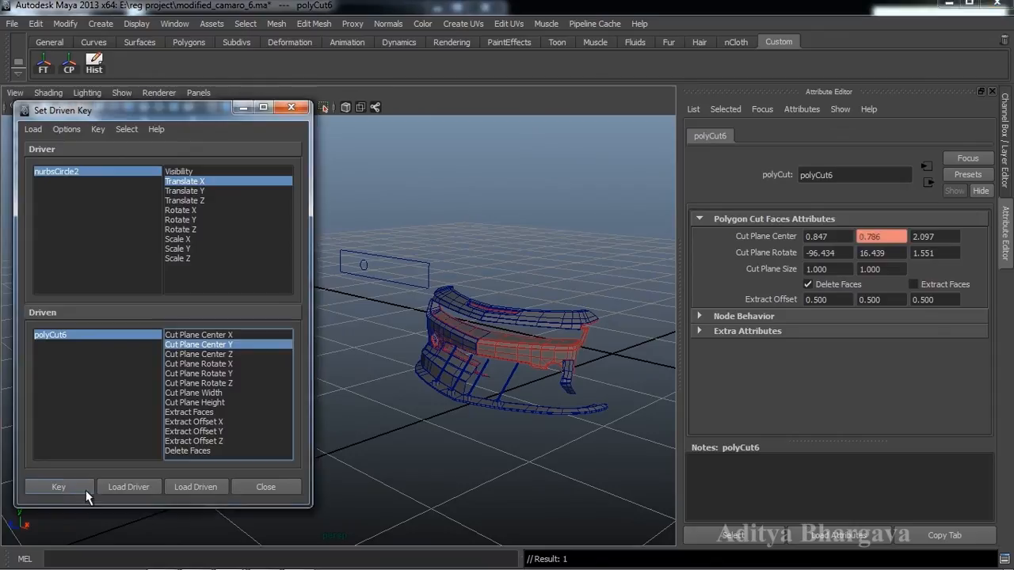
- Move nurbsCircle2 along X within its frame to a Translate X of about 0.33
click(364, 266)
drag(396, 271, 415, 273)
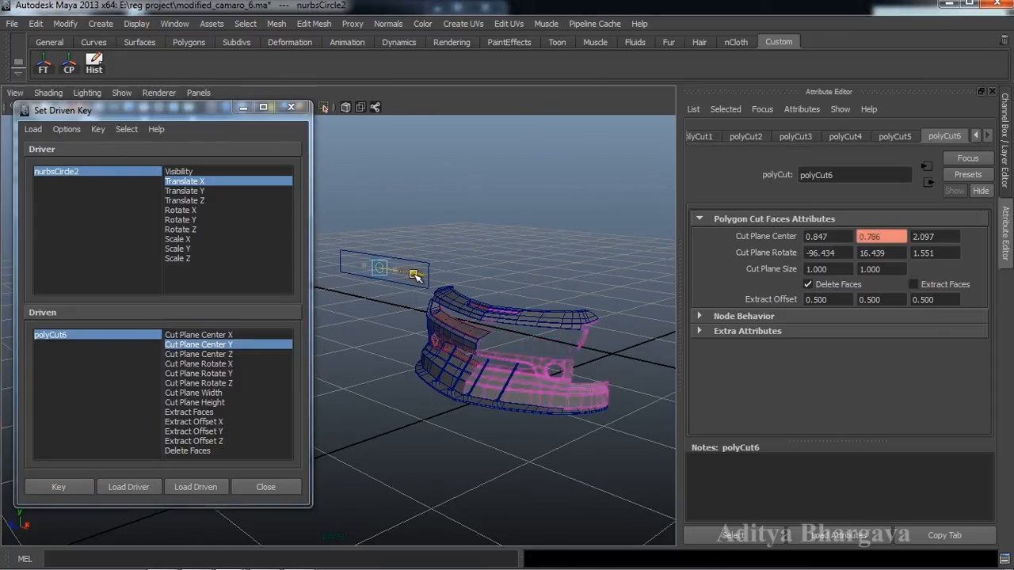
alt+drag(488, 382, 523, 388)
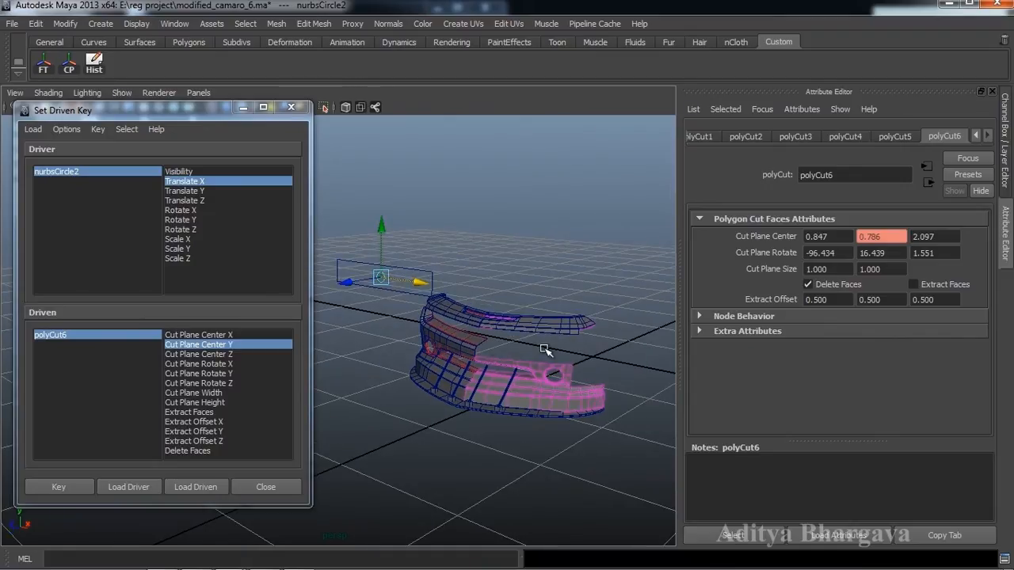
- Set polyCut6's Cut Plane Center Y to 0.386 and key it at nurbsCircle2's current position
click(130, 335)
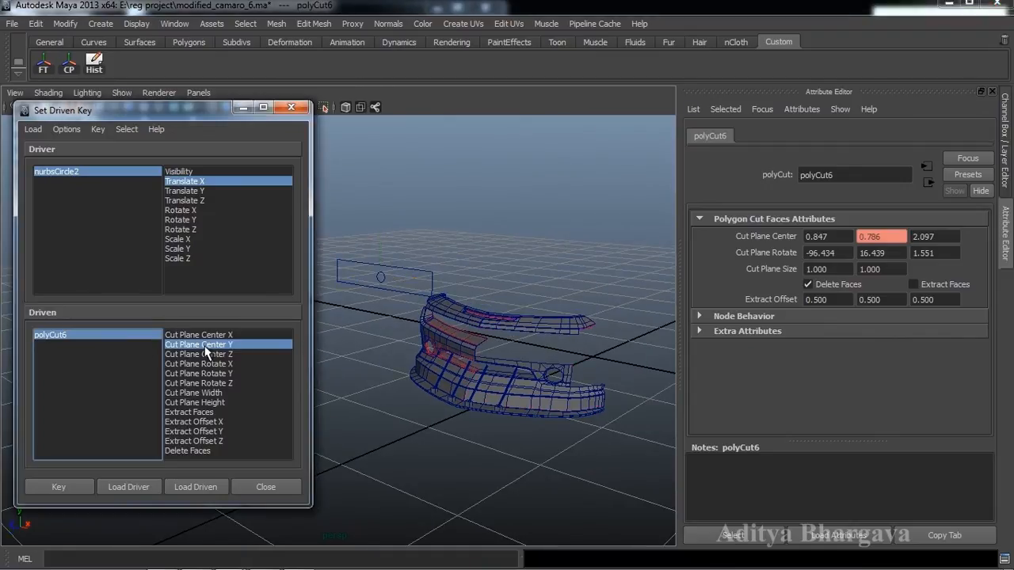
key(ctrl+a)
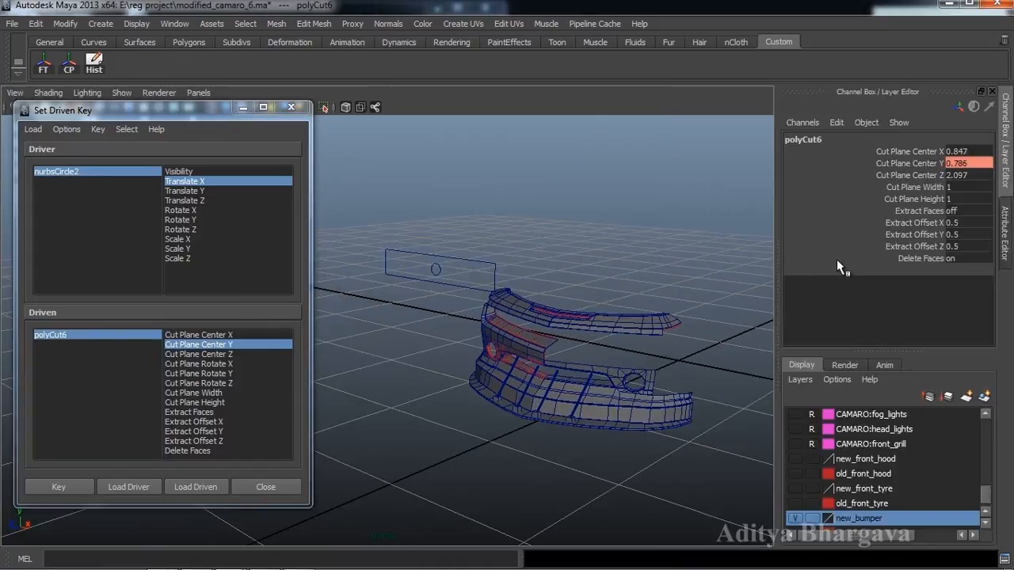
click(915, 163)
middle_drag(660, 219, 618, 238)
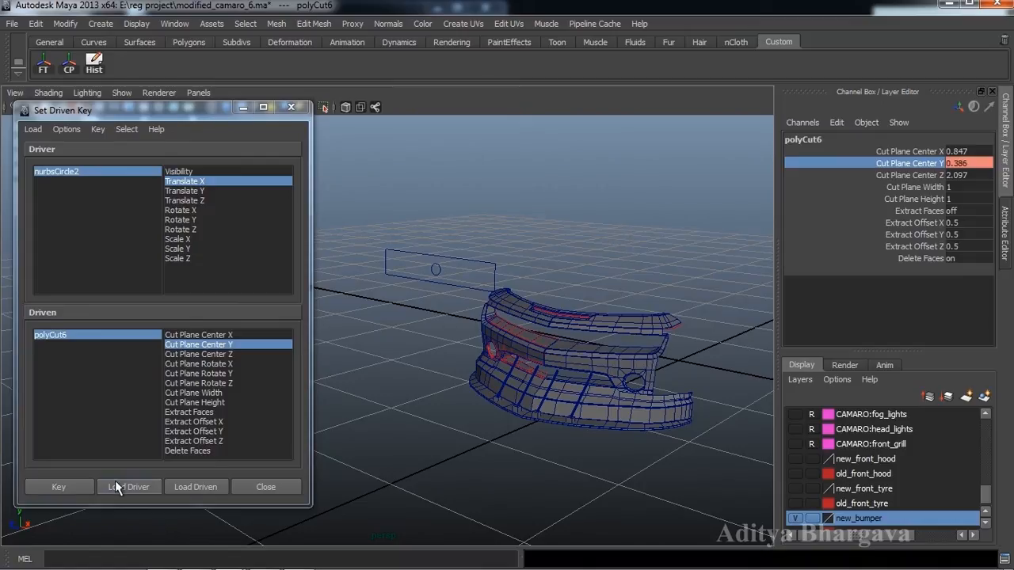
click(69, 489)
- Slide nurbsCircle2 along X to test how it drives polyCut6's cut on the middle bumper panel
alt+middle_drag(524, 350, 532, 331)
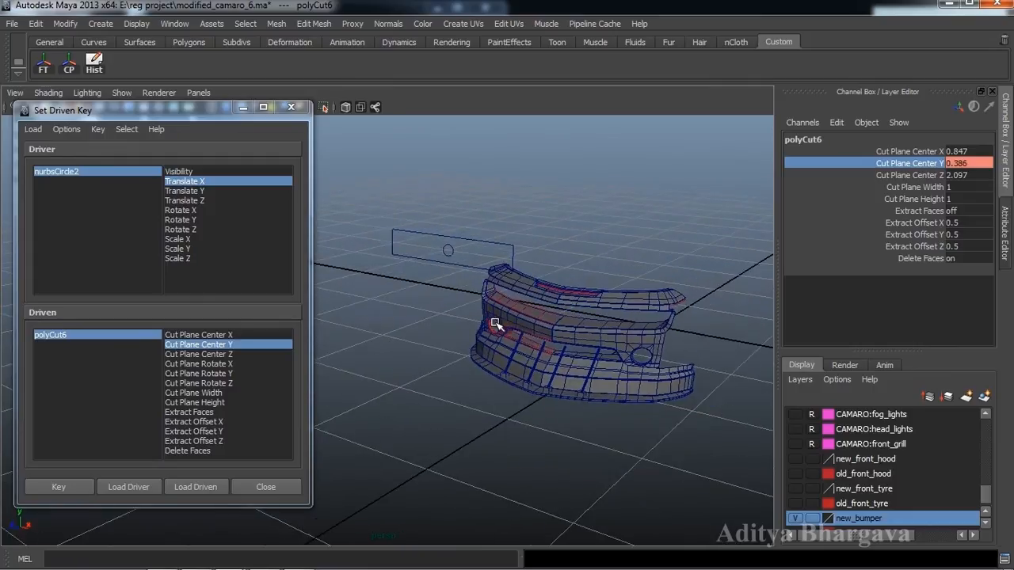
click(453, 251)
drag(489, 258, 483, 280)
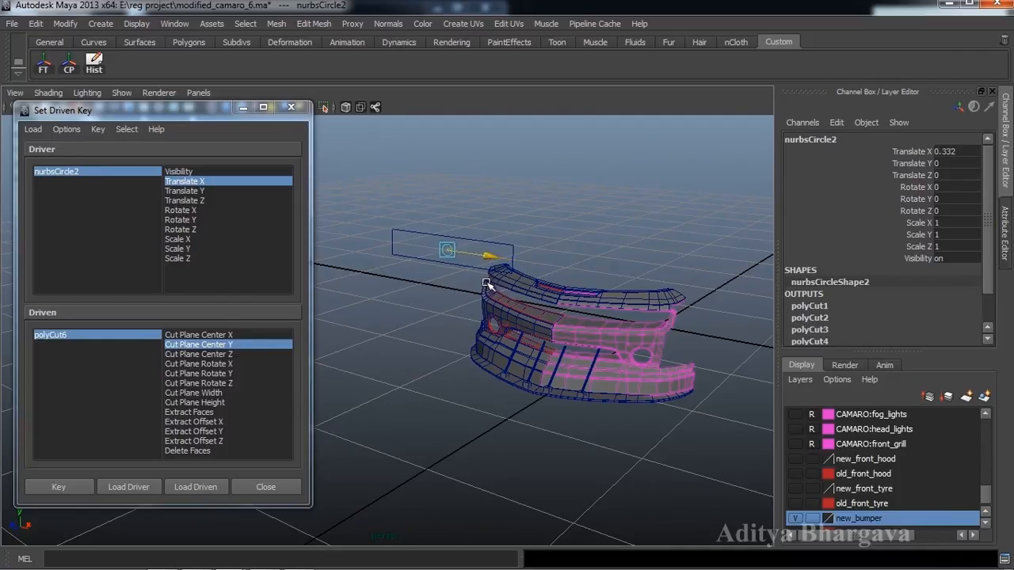
alt+drag(551, 331, 611, 349)
- Cut upper bumper panel polySurface298 with the Cut Faces Tool and turn on Delete Faces for this cut
alt+drag(618, 296, 643, 332)
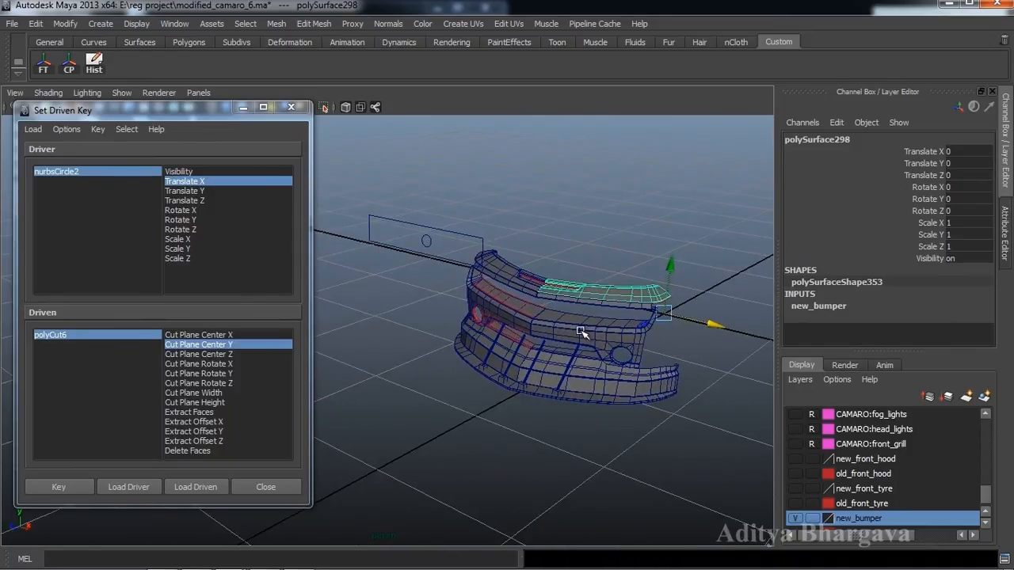
mouse_move(582, 333)
alt+mouse_down()
mouse_move(602, 340)
mouse_move(589, 336)
alt+mouse_up()
click(329, 25)
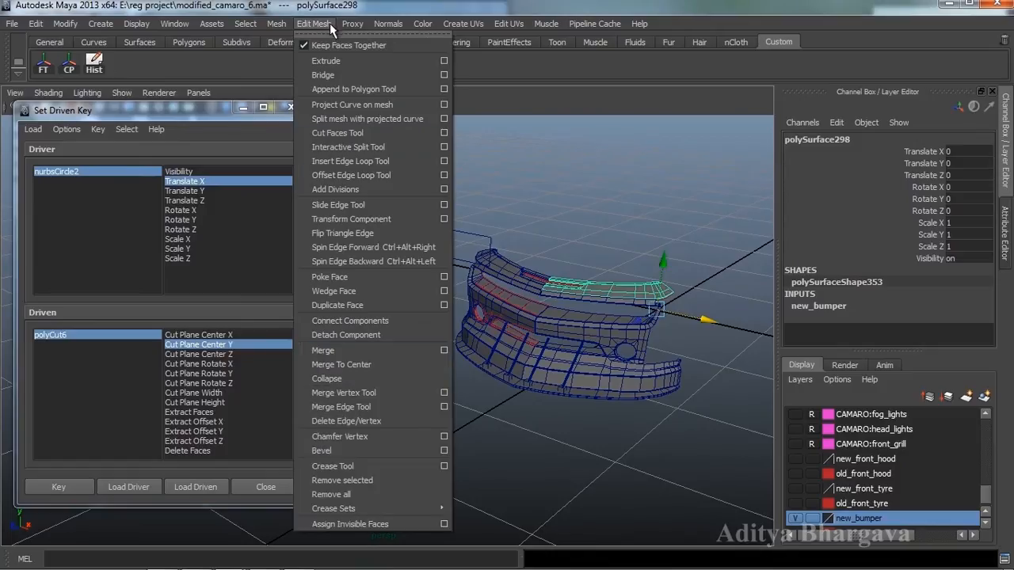
click(339, 133)
alt+drag(475, 285, 599, 338)
key(ctrl+a)
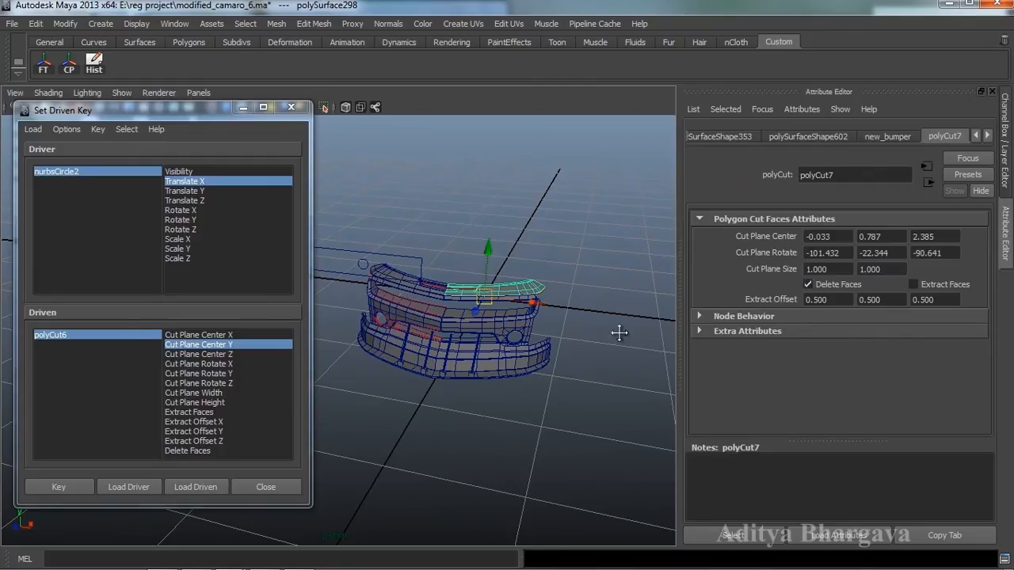
alt+drag(619, 332, 663, 327)
- Set the Cut Plane Center X of polySurface298's polyCut7 to 1.367
key(ctrl+a)
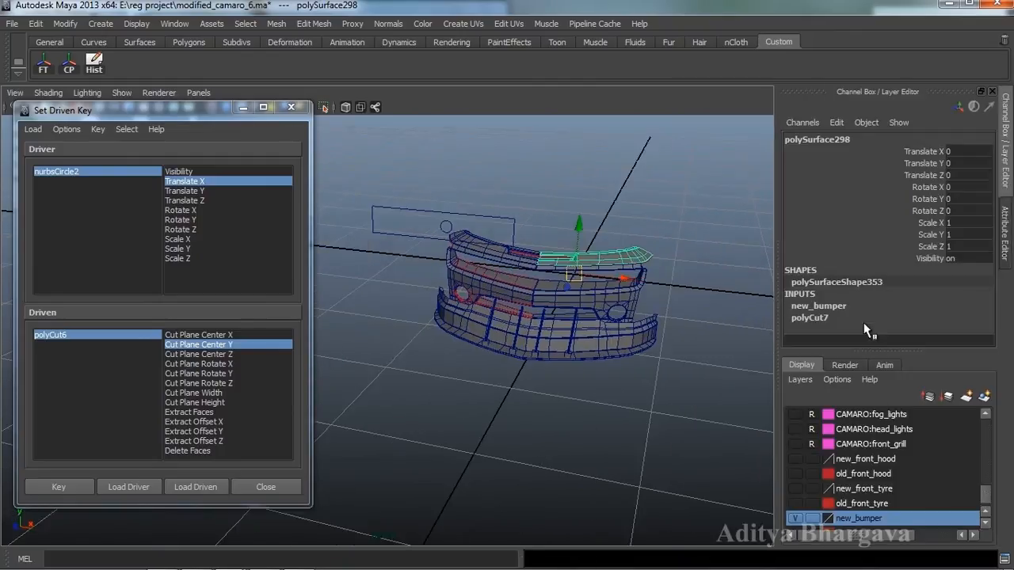
click(829, 317)
scroll(910, 318, down, 2)
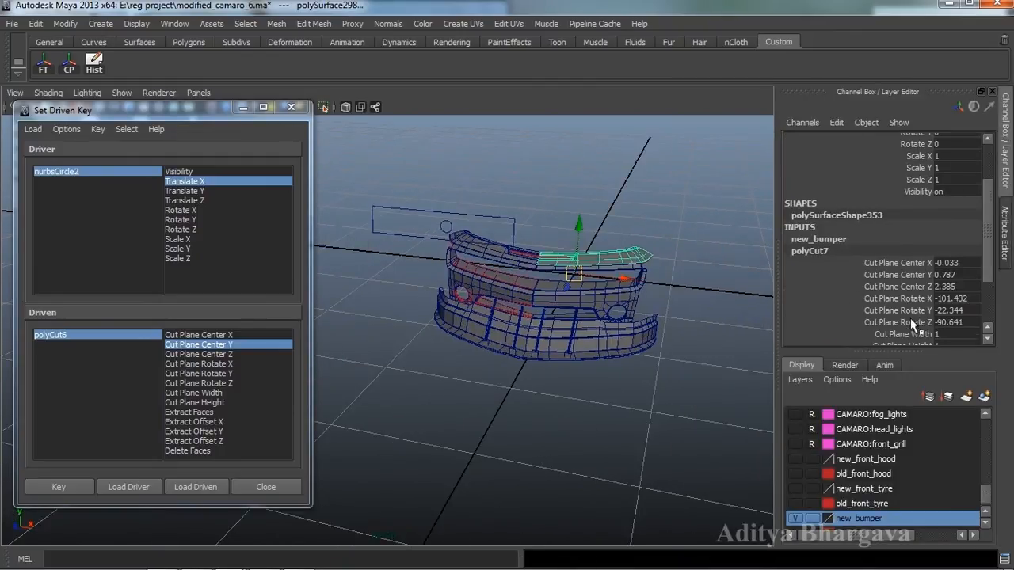
click(910, 262)
middle_drag(666, 316, 682, 322)
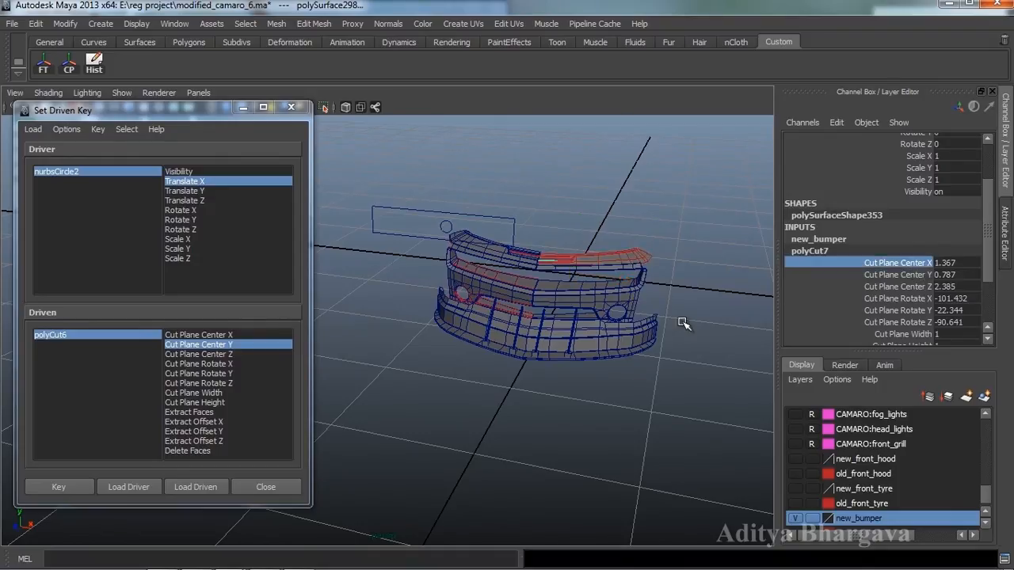
alt+drag(682, 323, 670, 362)
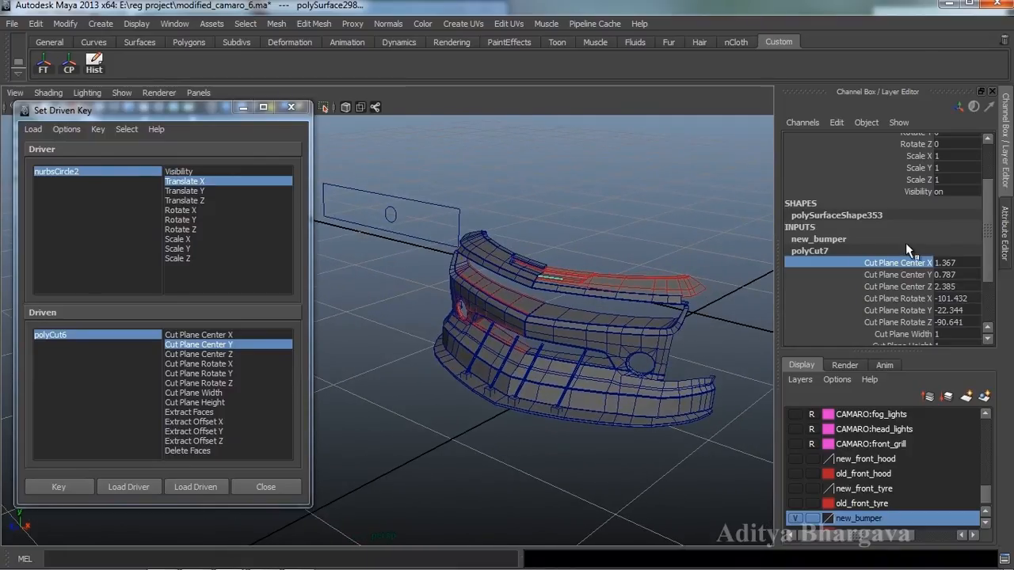
- Load polyCut7 as the driven object and key its Cut Plane Center X against nurbsCircle2's Translate X
key(ctrl+a)
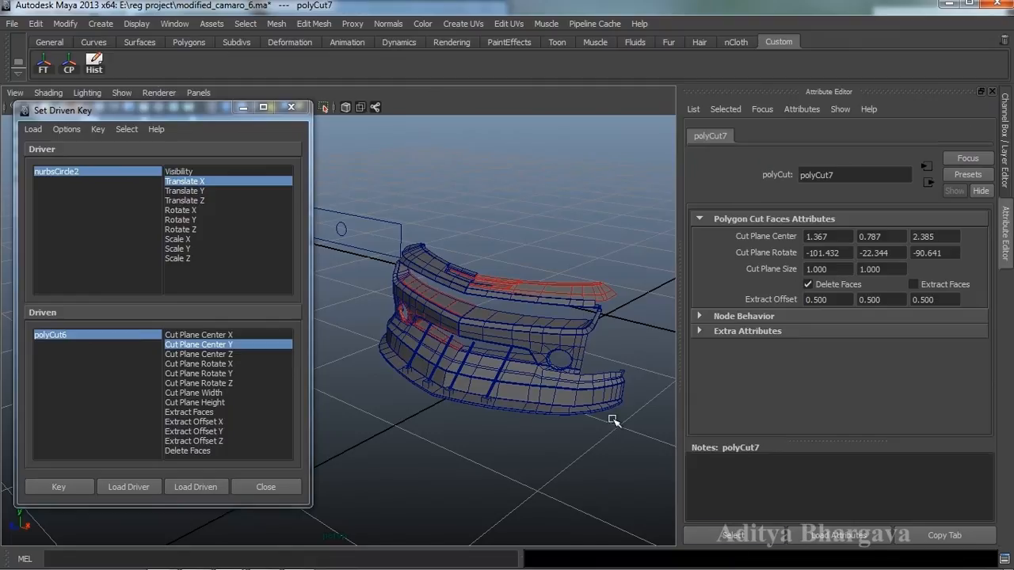
key(ctrl+a)
click(205, 484)
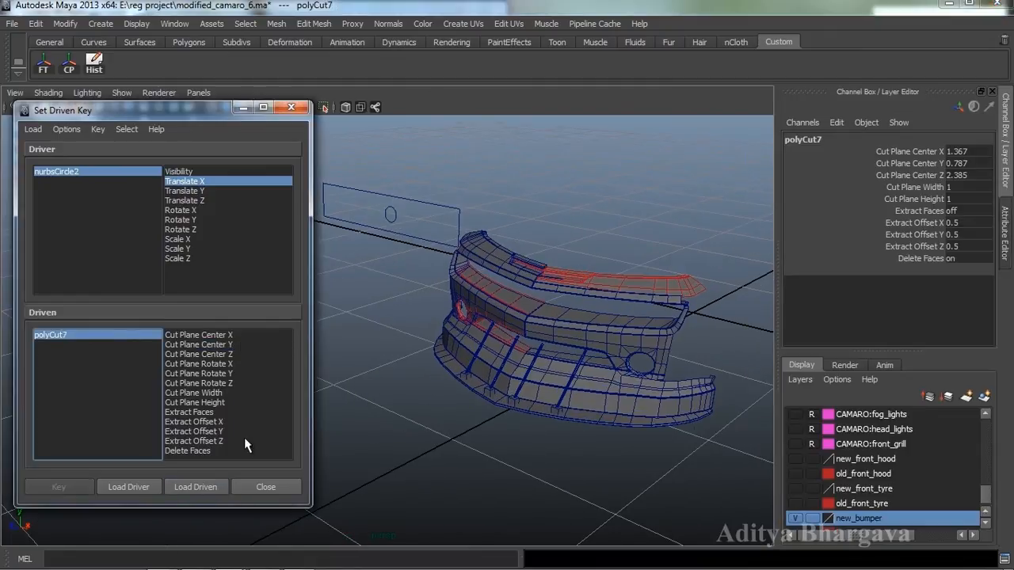
click(226, 335)
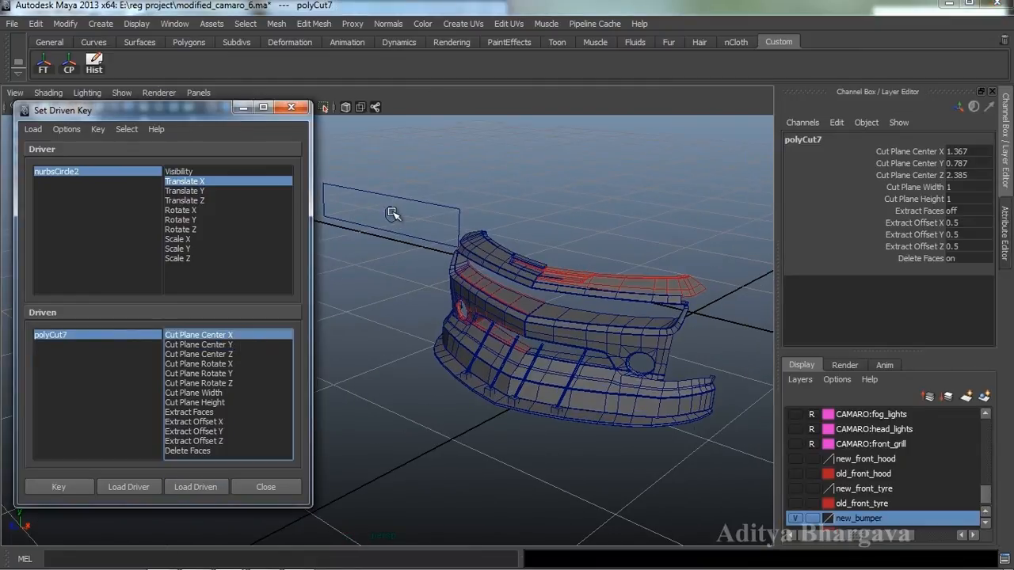
click(86, 489)
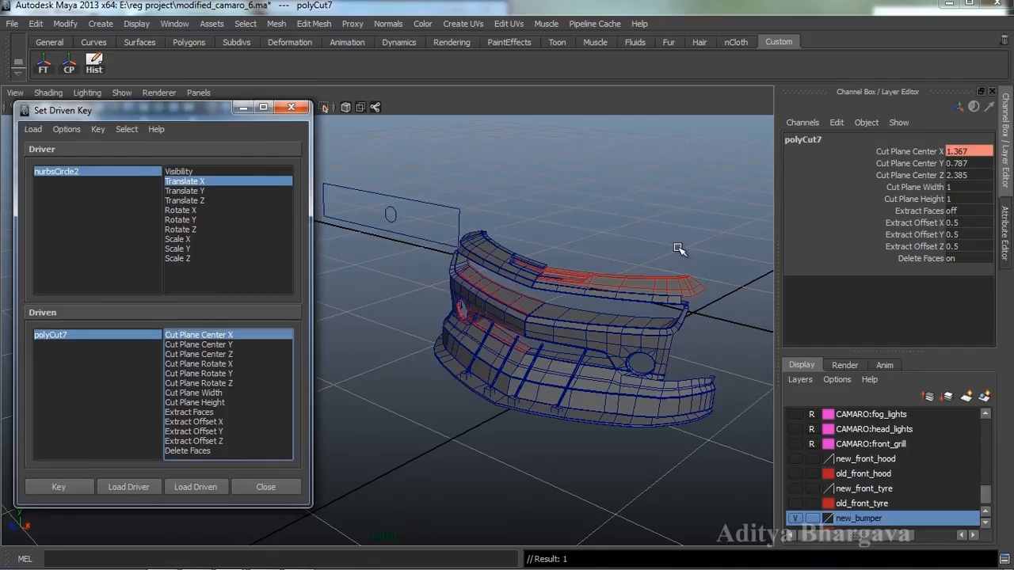
- Move nurbsCircle2 along X to a Translate X of 0.487
alt+drag(678, 249, 664, 275)
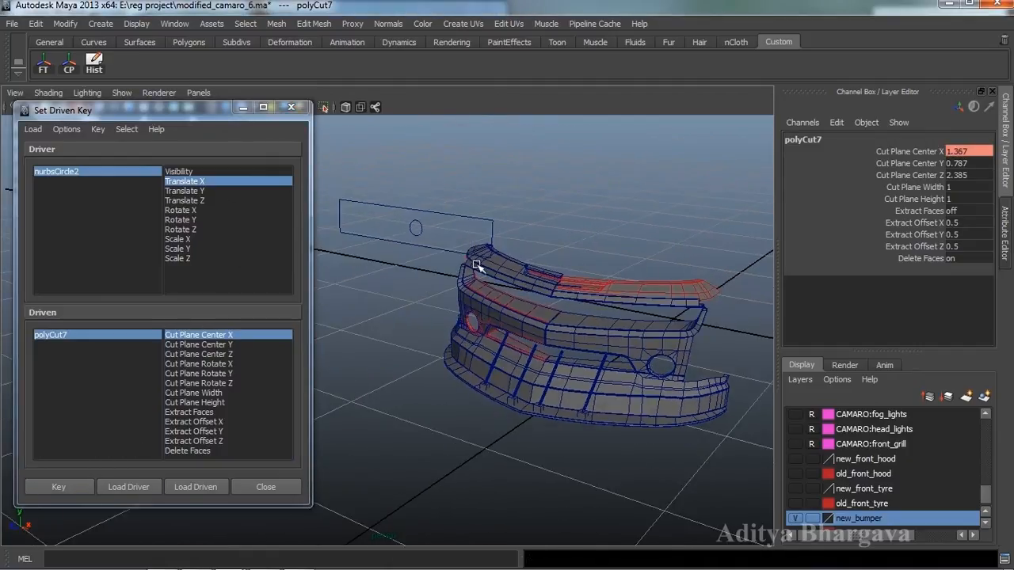
click(405, 232)
drag(448, 234, 475, 241)
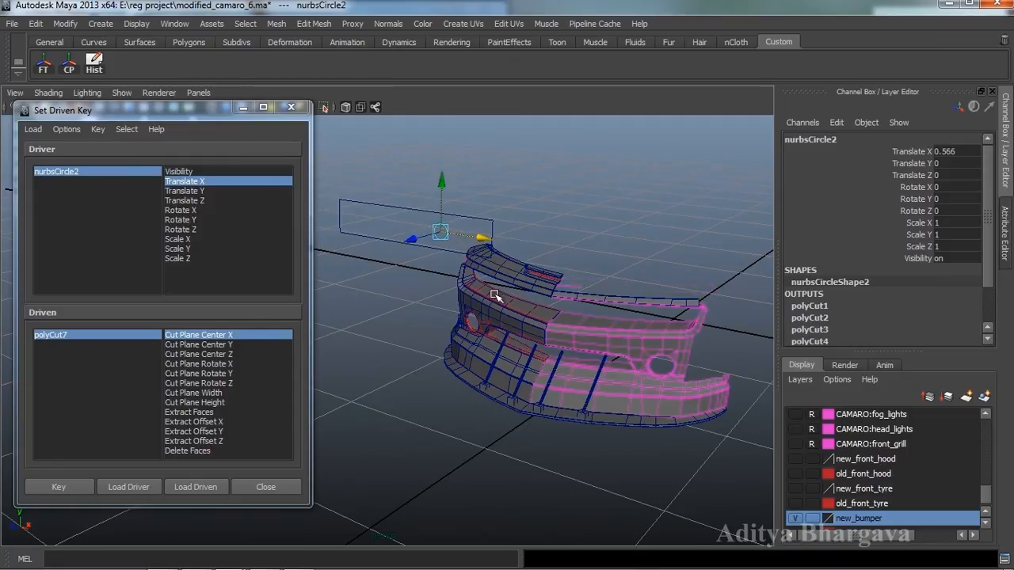
alt+drag(497, 295, 535, 289)
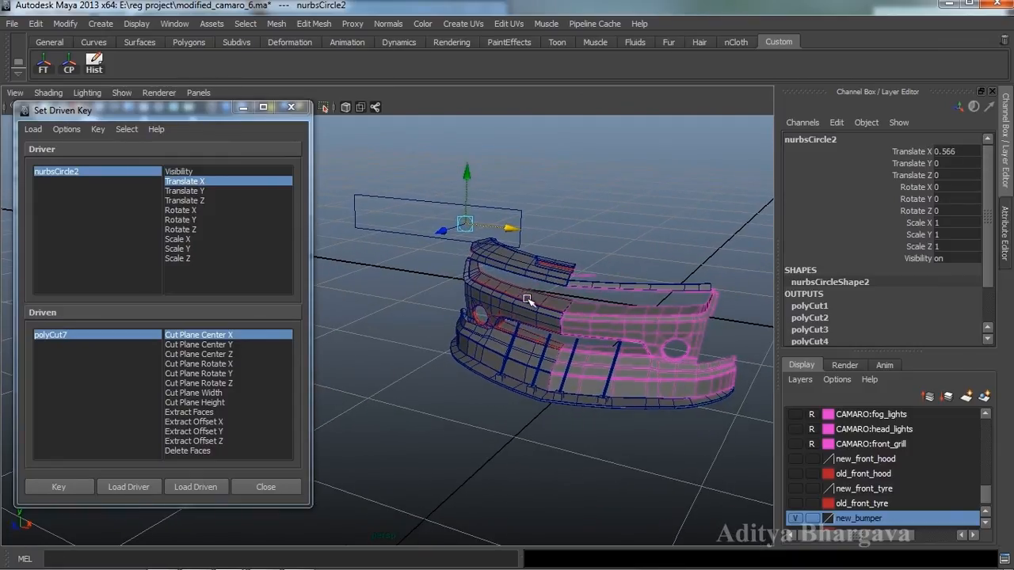
alt+drag(650, 330, 647, 332)
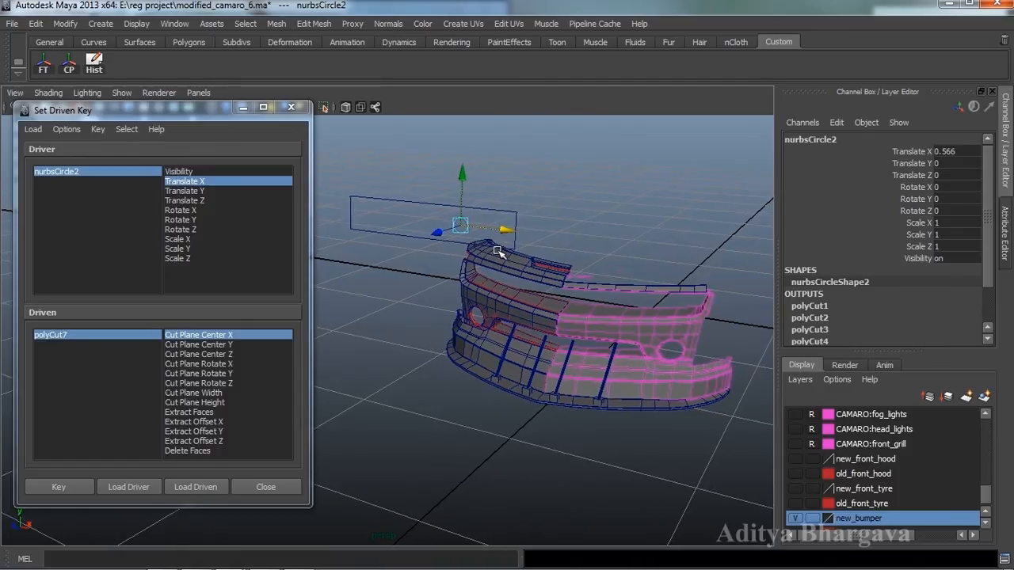
drag(498, 229, 485, 230)
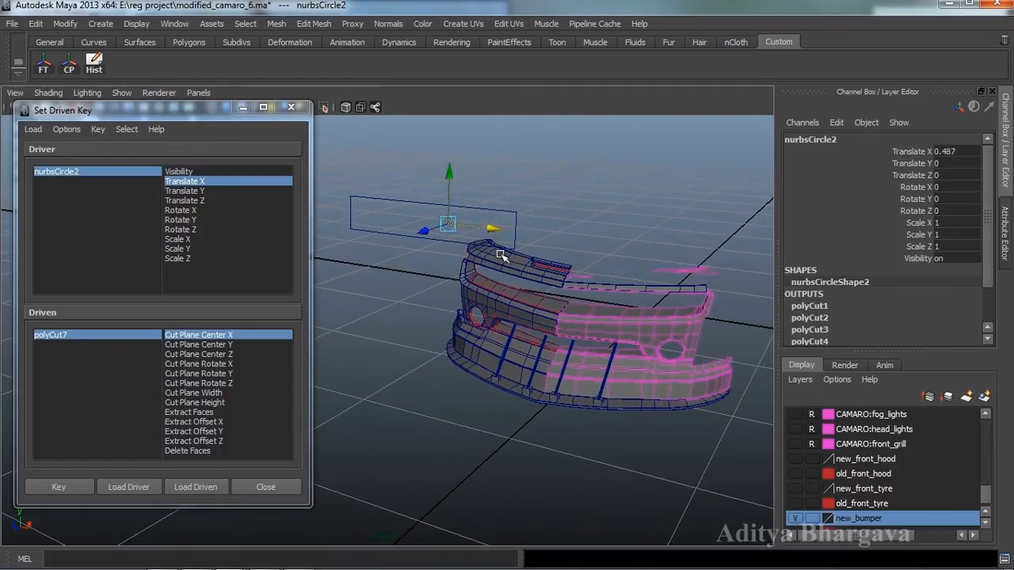
- Key polyCut7's Cut Plane Center X against nurbsCircle2's Translate X at 0.487
alt+middle_drag(563, 296, 570, 305)
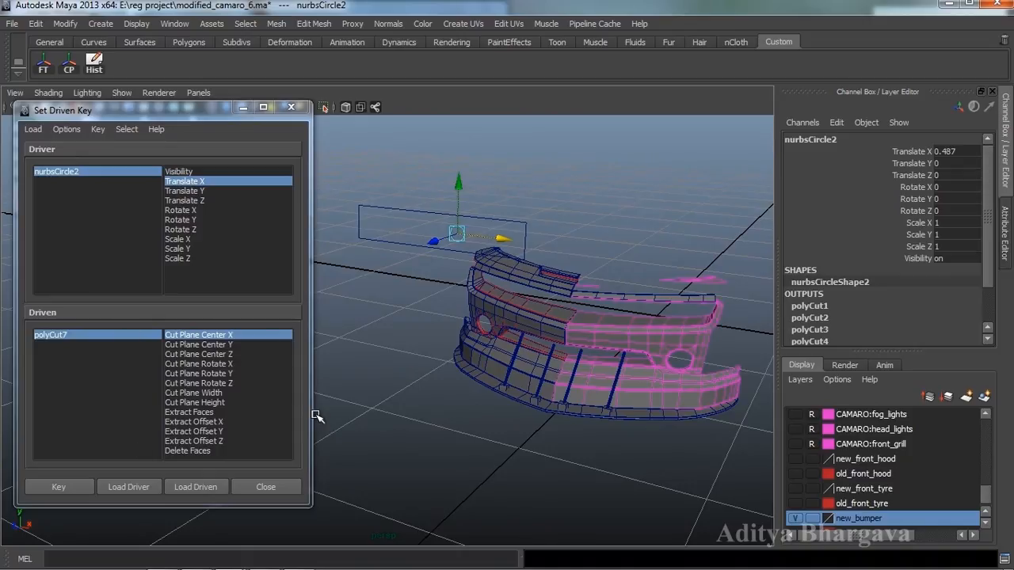
scroll(840, 321, down, 2)
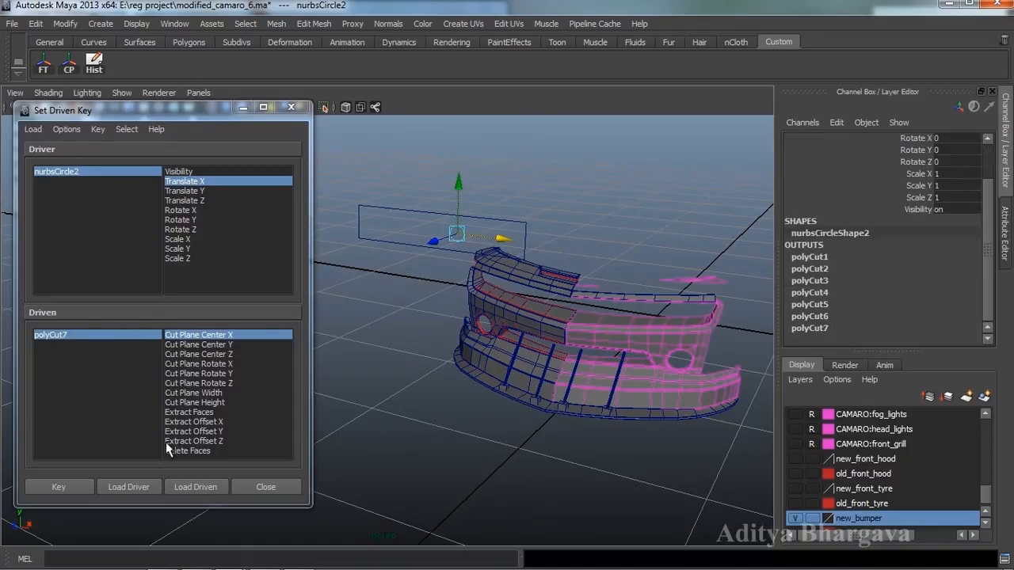
click(79, 486)
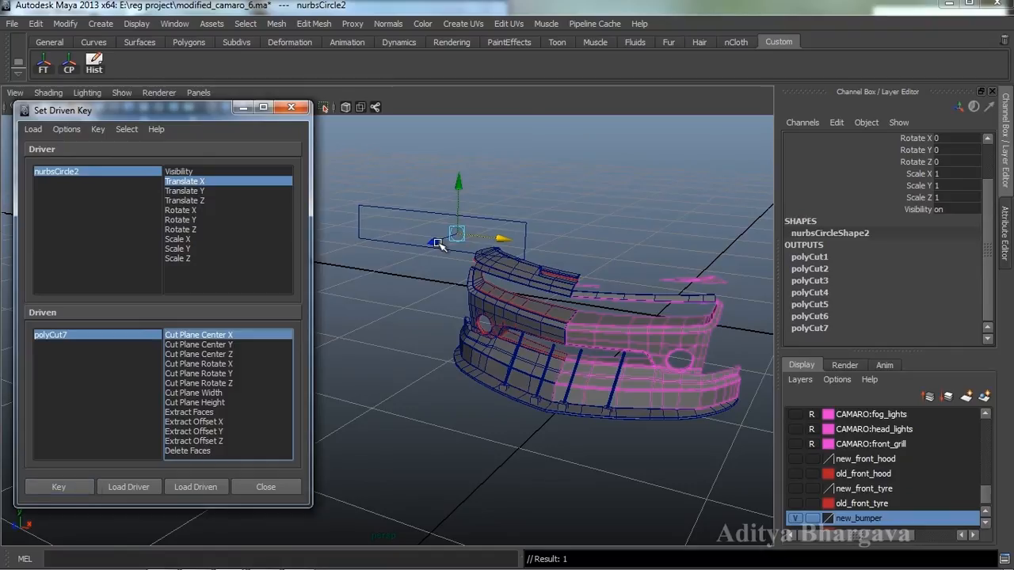
- Move nurbsCircle2 to a Translate X of 0.676, set polyCut7's Cut Plane Center X to -0.333 and key the pair
drag(499, 239, 531, 246)
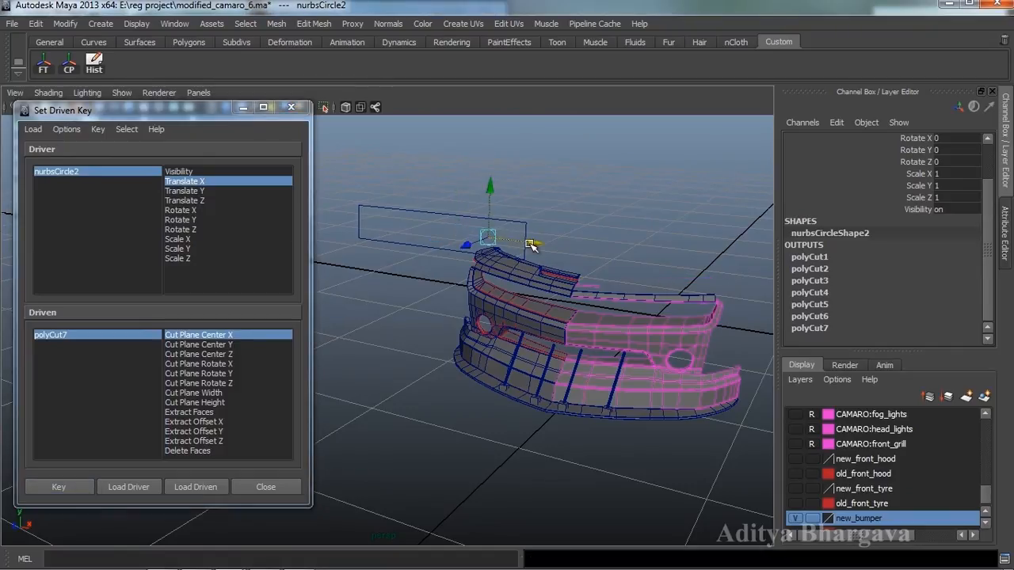
click(147, 337)
click(943, 154)
middle_drag(724, 194, 707, 196)
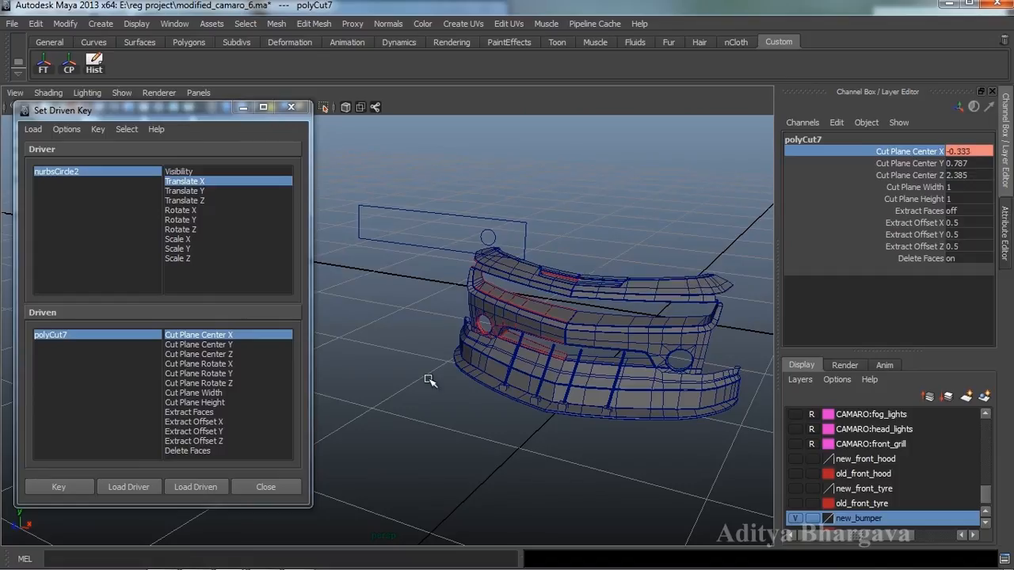
click(79, 486)
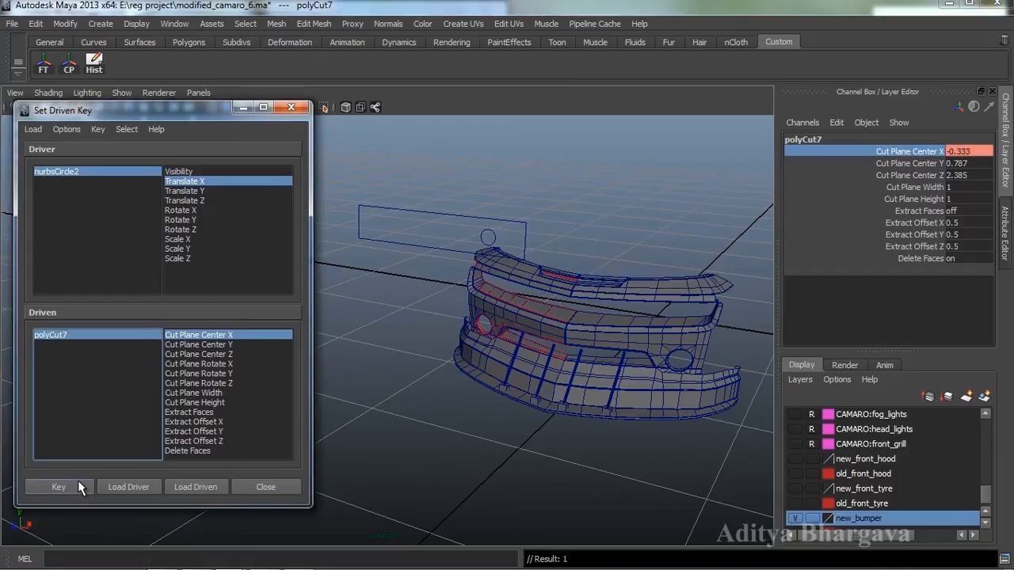
- Slide nurbsCircle2 along X to a Translate X of 0.705 to test the upper panel's driven cut
click(488, 236)
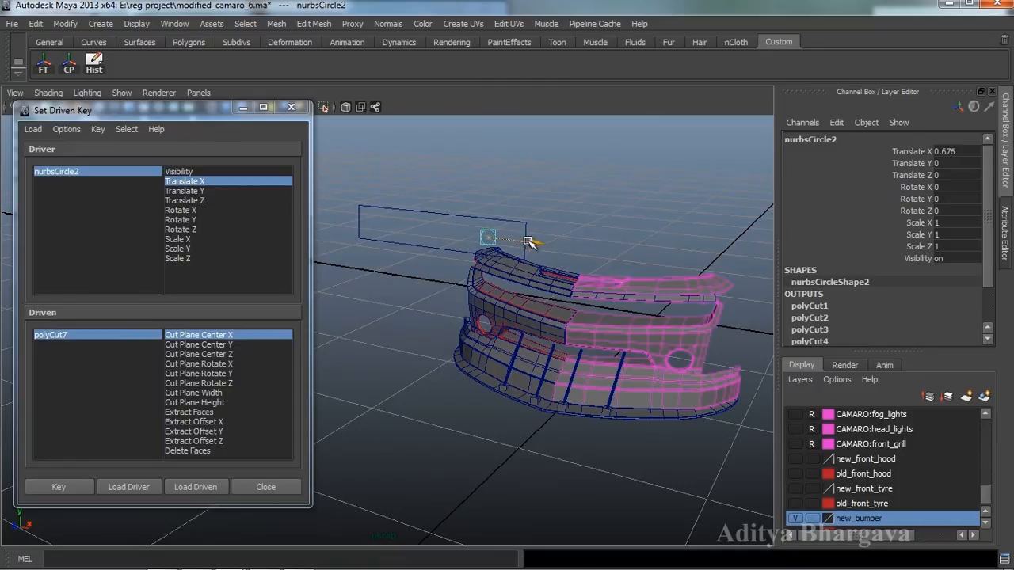
drag(527, 239, 528, 274)
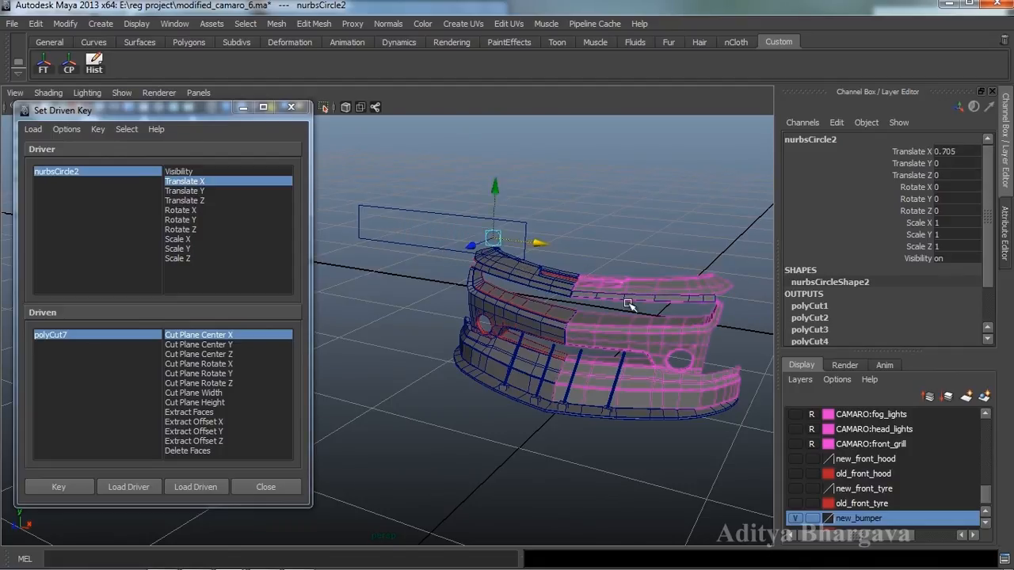
- Try moving the thin strip polySurface296 along X and undo the move
click(666, 302)
click(685, 299)
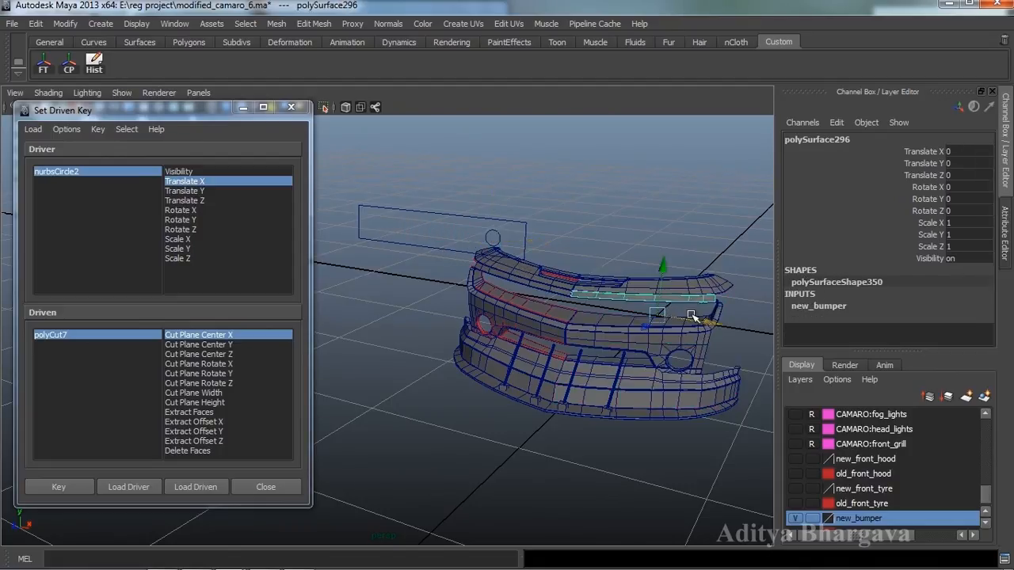
mouse_move(690, 314)
mouse_down()
mouse_move(657, 316)
mouse_move(728, 323)
mouse_move(692, 327)
mouse_up()
key(ctrl+z)
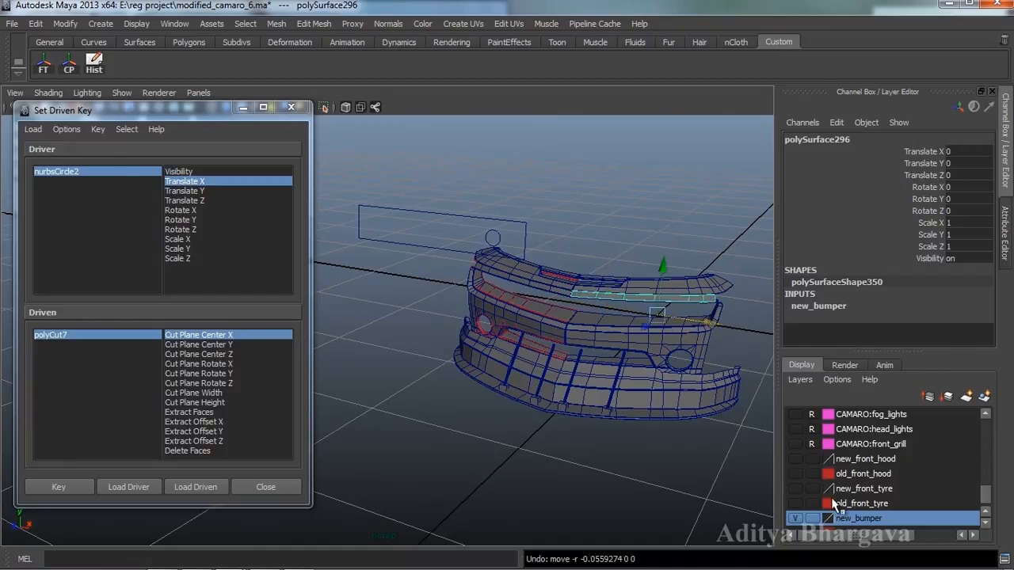
- Slide nurbsCircle2 back to a Translate X of -0.042 and toggle the new_bumper layer's visibility to compare the old and new bumpers
click(484, 237)
drag(525, 235, 413, 247)
click(797, 519)
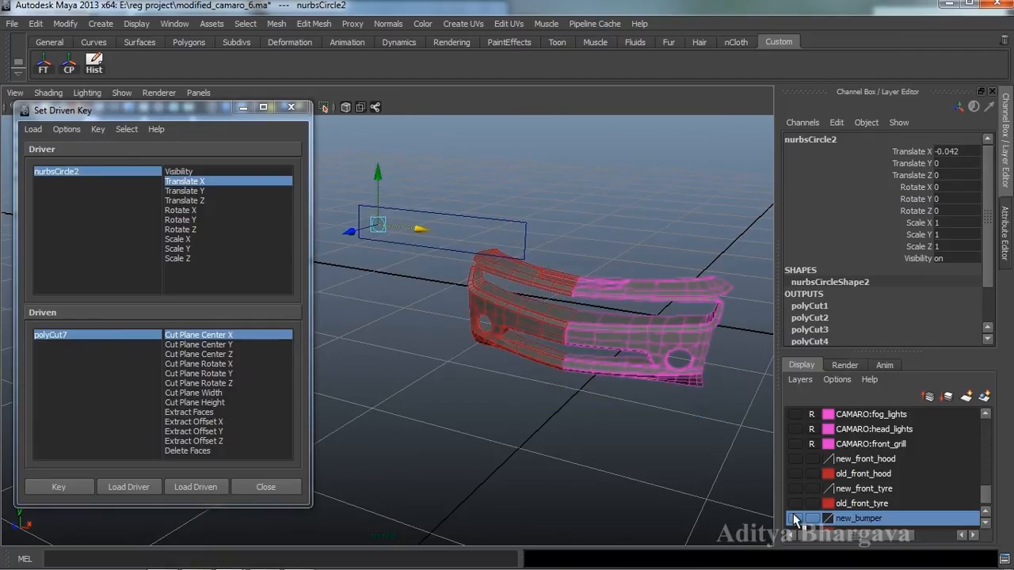
click(797, 518)
click(797, 519)
click(796, 519)
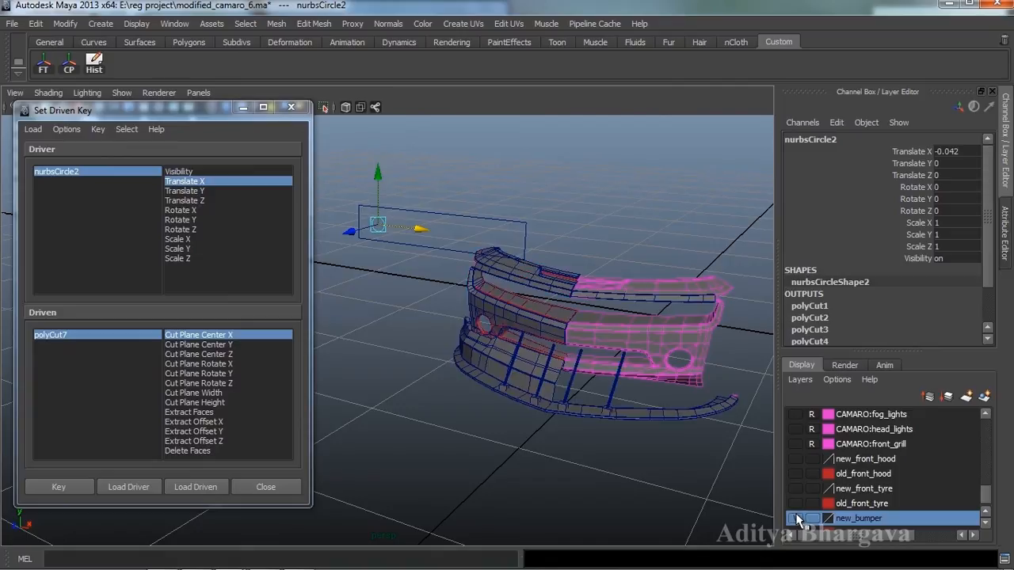
- Inspect the middle panel polySurface368 and slide nurbsCircle2 to a Translate X of 0.239 to check its cut
click(716, 310)
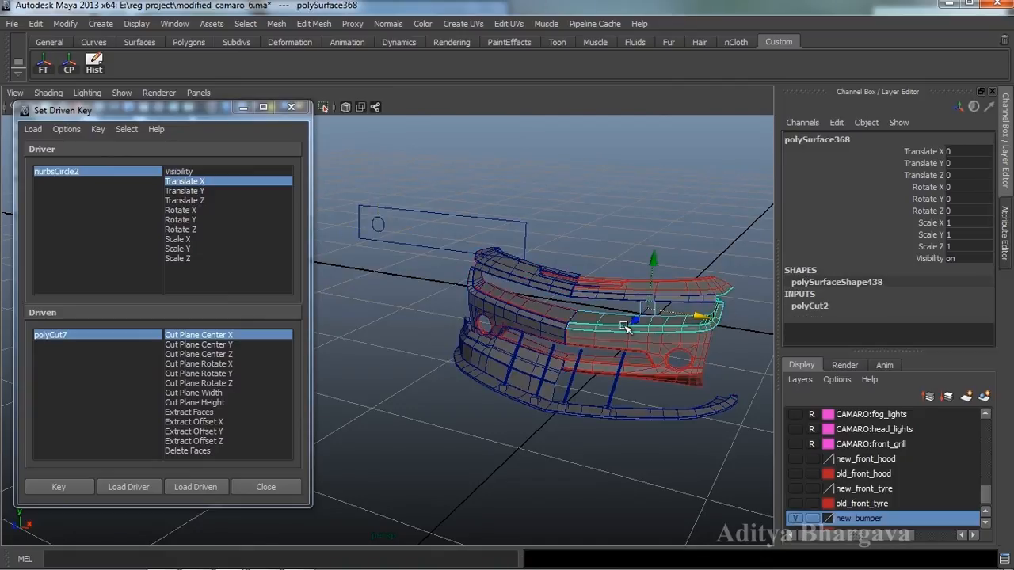
click(377, 226)
drag(412, 229, 456, 255)
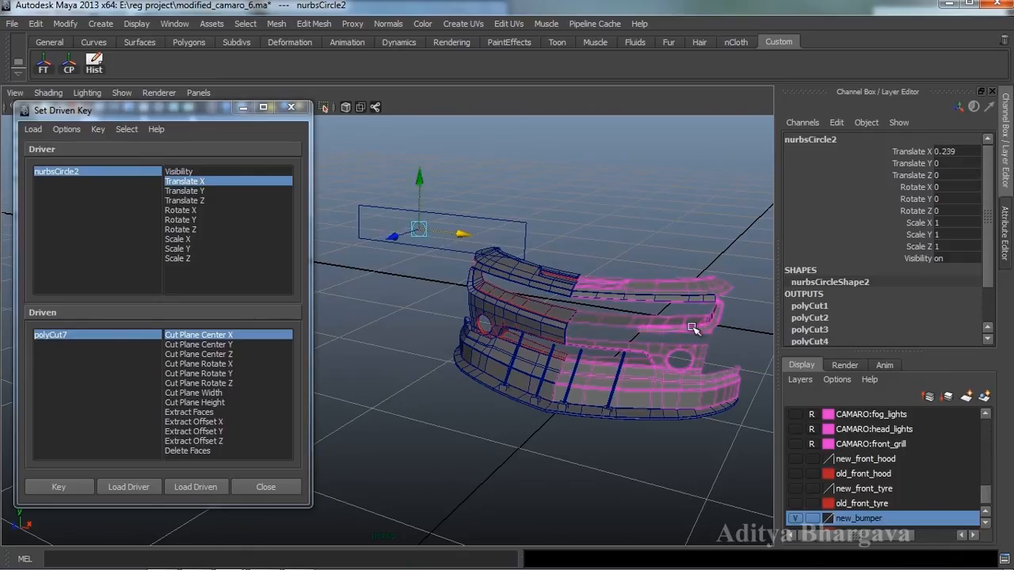
- Hide the new_bumper layer, move nurbsCircle2 to a Translate X of 0.317 against the old panels, and show the layer again
alt+drag(724, 321, 717, 346)
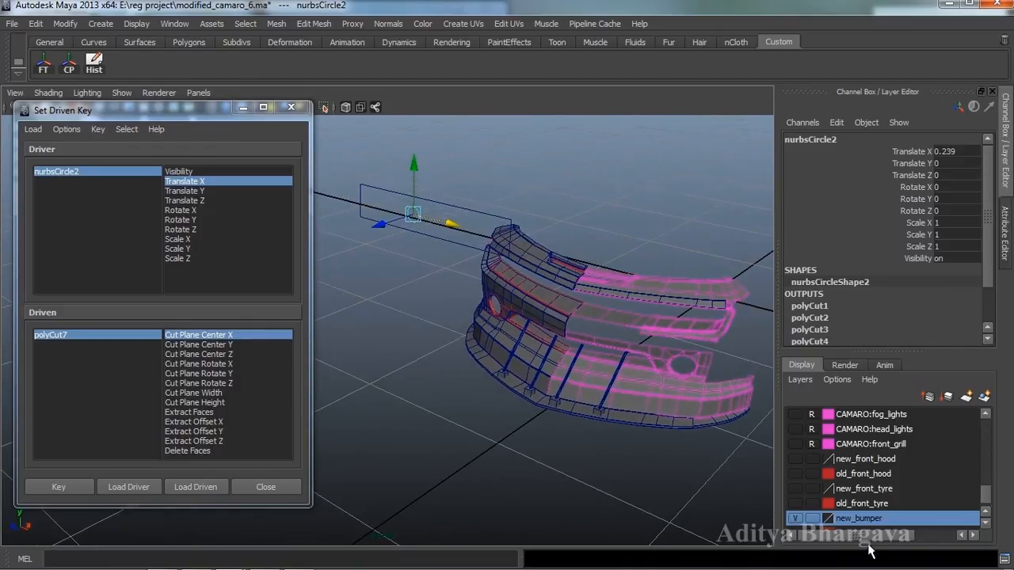
click(796, 519)
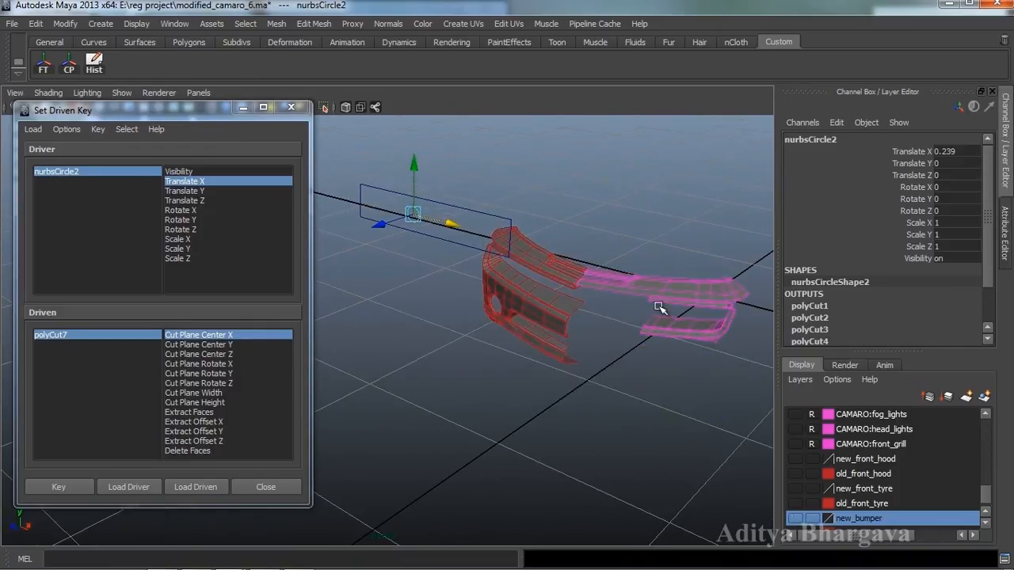
mouse_move(444, 225)
mouse_down()
mouse_move(458, 228)
mouse_move(427, 228)
mouse_move(455, 230)
mouse_up()
alt+drag(525, 357, 557, 346)
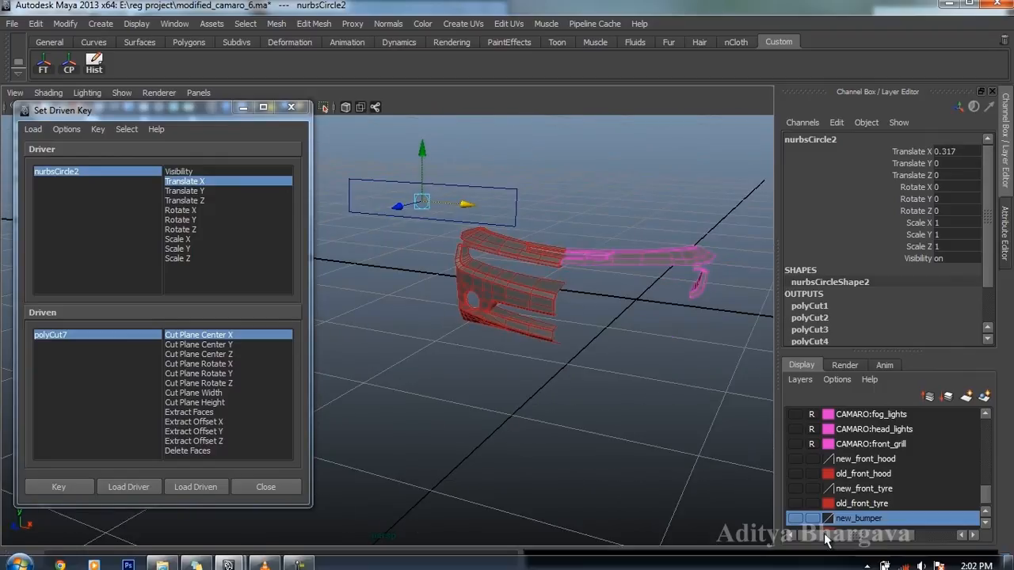
click(795, 518)
- Center the pivot of the thin upper strip polySurface296 and cut across its inner end with the Cut Faces Tool
click(669, 269)
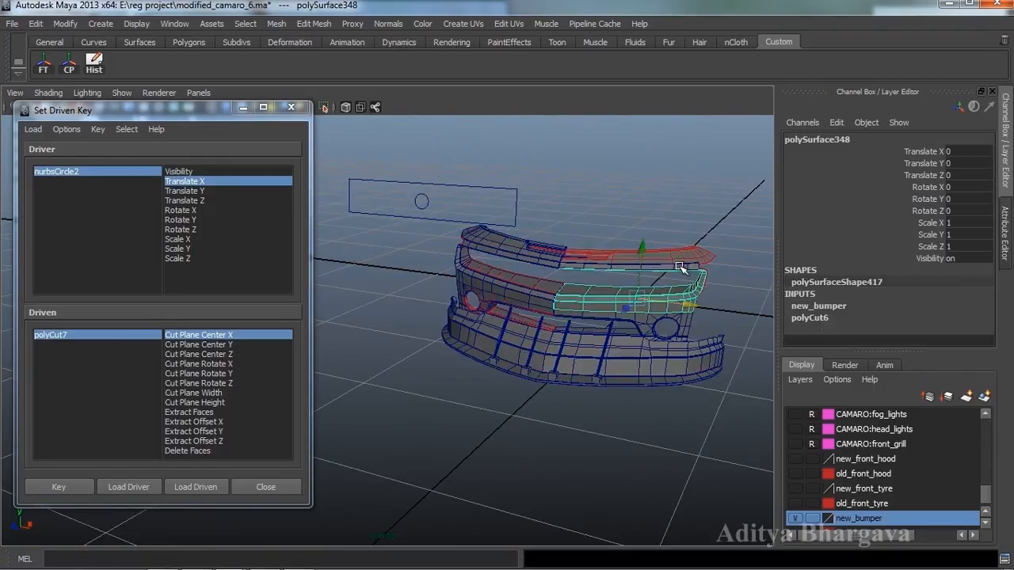
click(680, 268)
alt+drag(610, 366, 643, 354)
click(70, 66)
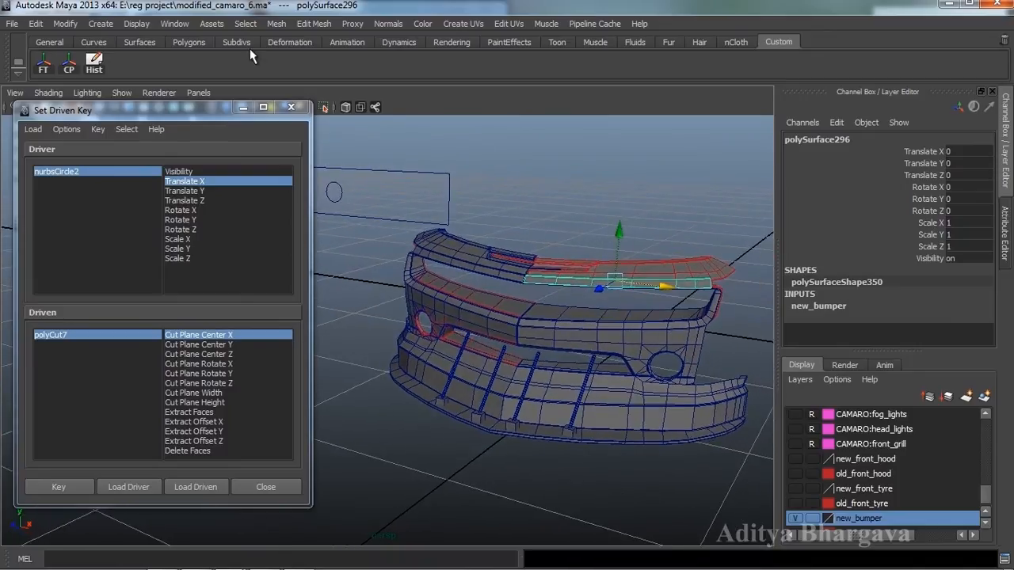
click(311, 24)
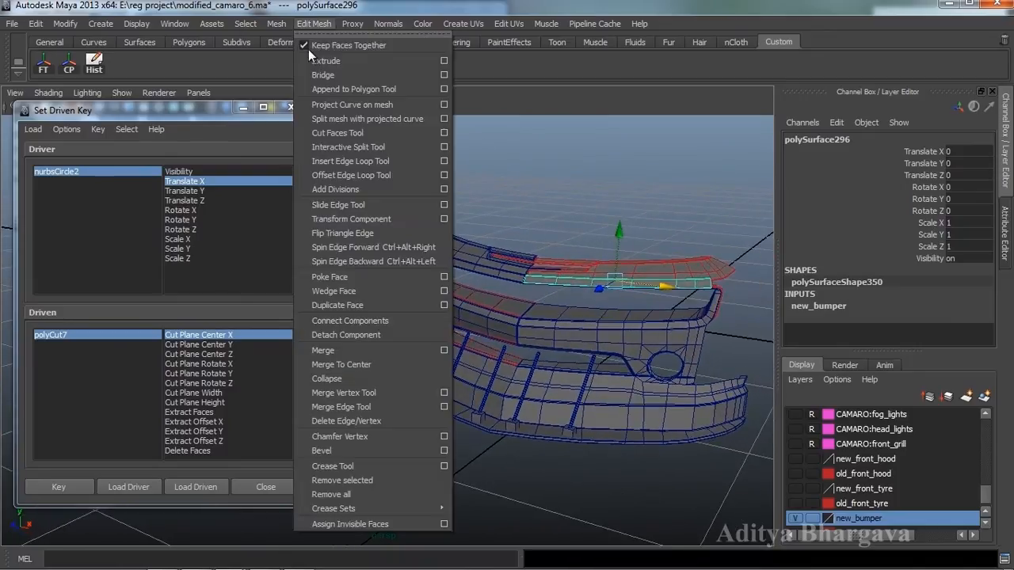
click(366, 135)
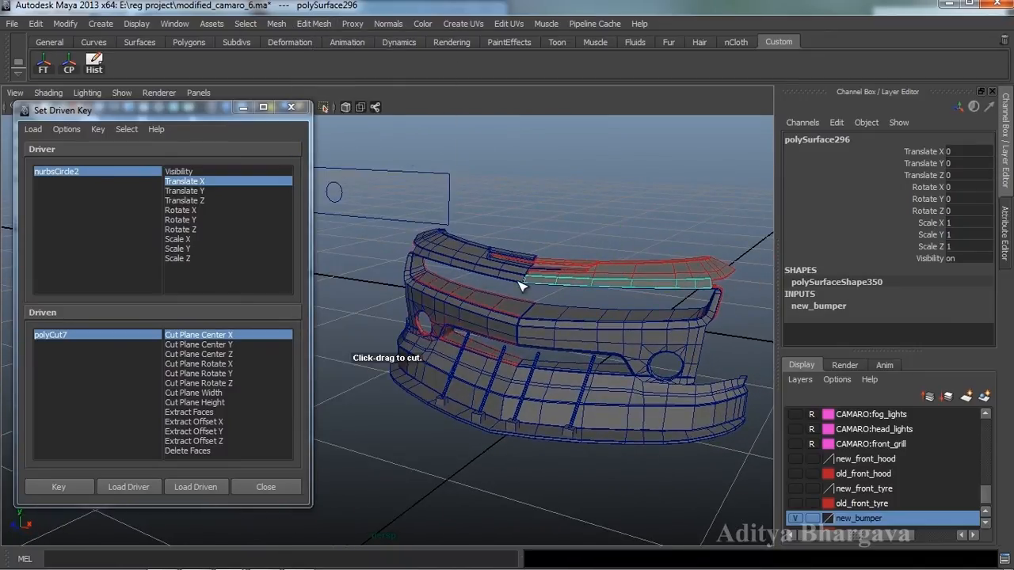
drag(523, 281, 516, 294)
alt+drag(549, 320, 567, 325)
key(w)
- Check the new polyCut8's cut attributes on polySurface296 and set its Cut Plane Center X to 2.477
click(1004, 231)
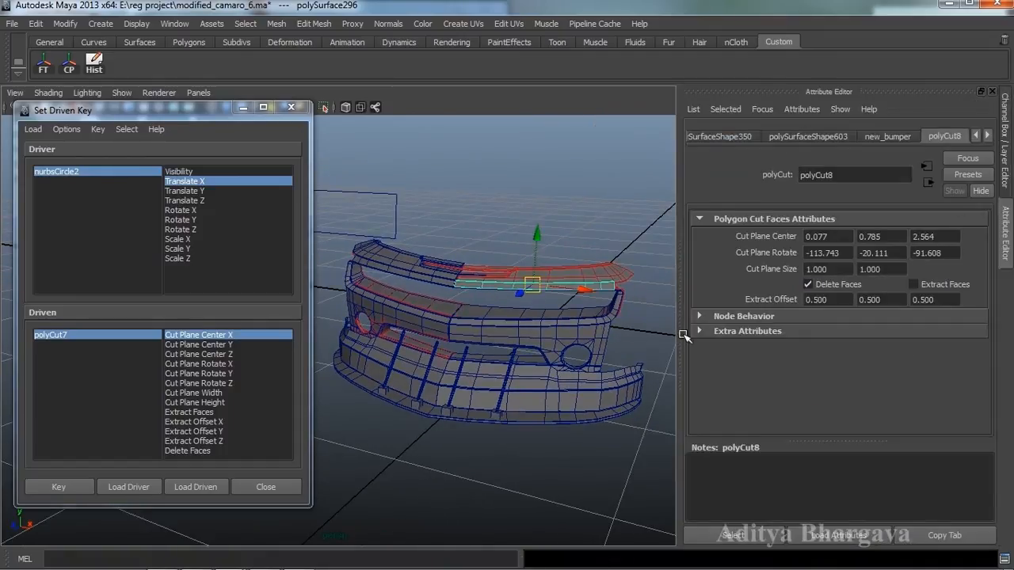
key(ctrl+a)
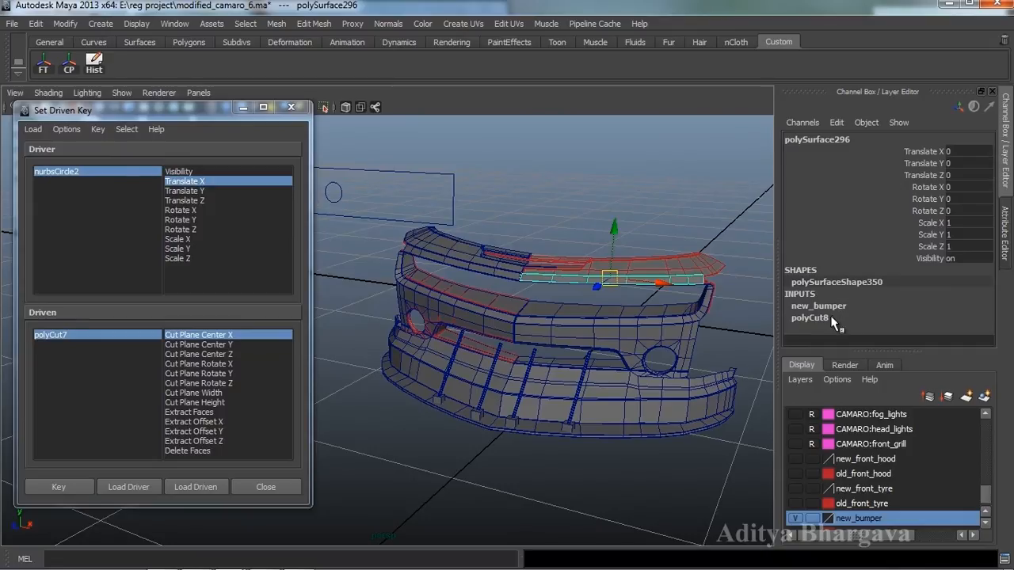
mouse_move(697, 328)
alt+mouse_down()
mouse_move(671, 334)
mouse_move(713, 327)
alt+mouse_up()
click(824, 319)
scroll(887, 321, down, 3)
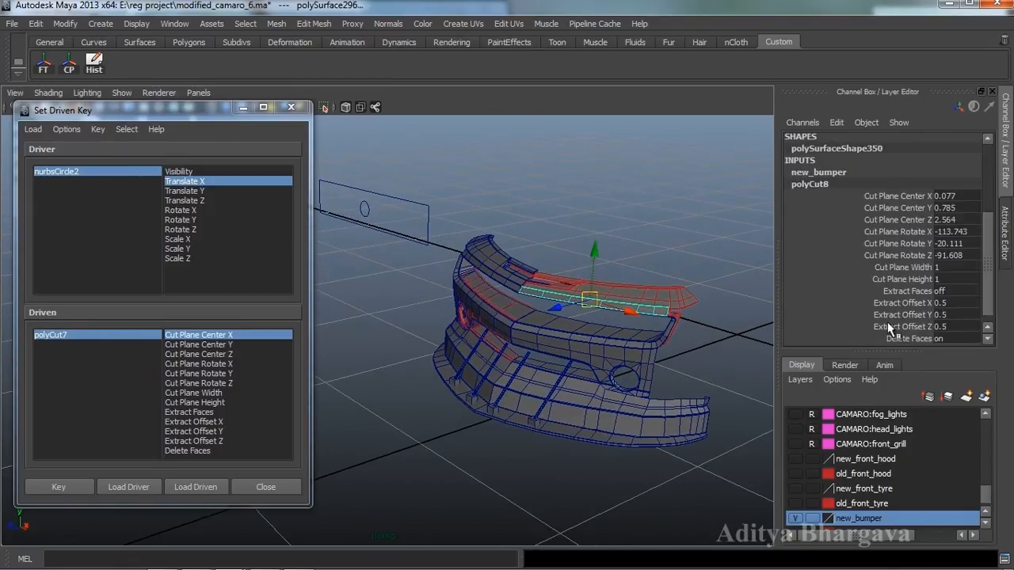
click(898, 195)
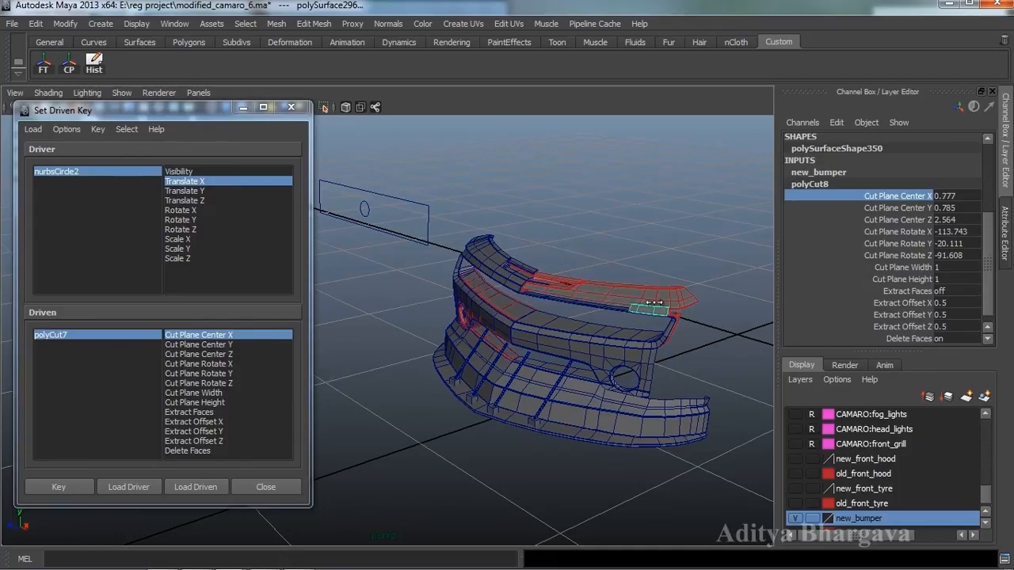
middle_drag(652, 302, 664, 312)
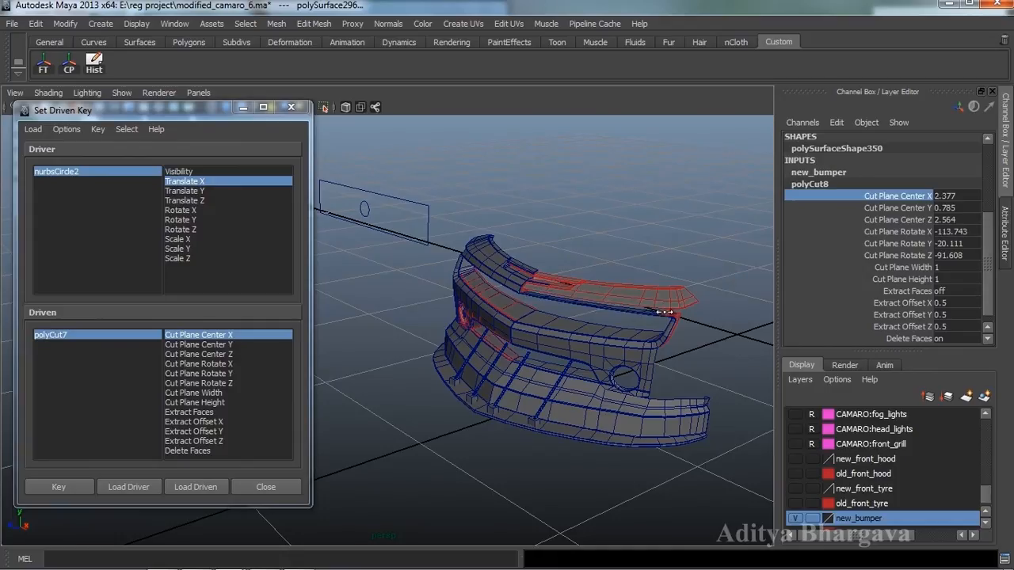
alt+drag(664, 349, 689, 367)
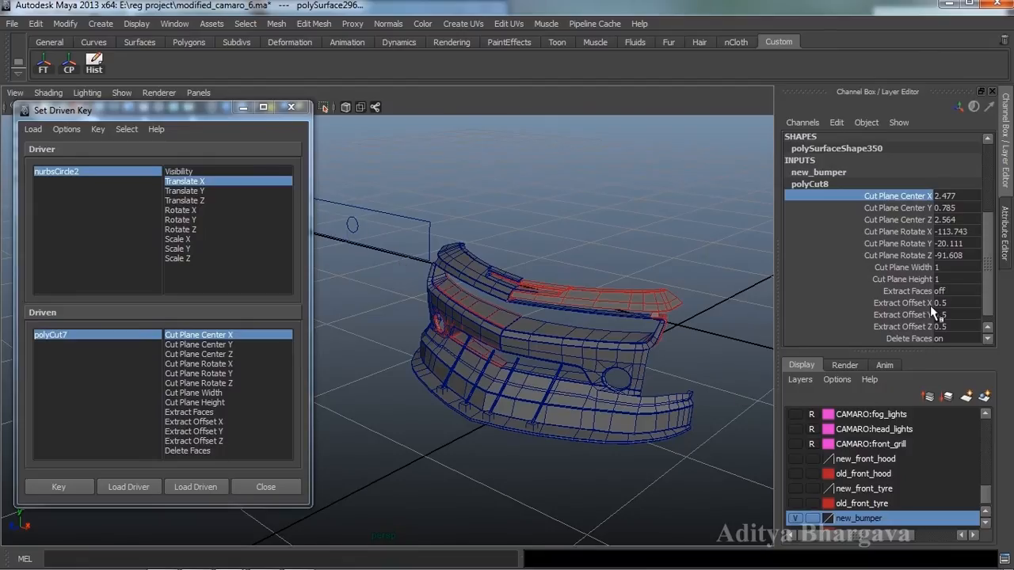
- Load polyCut8 as the driven object and key its Cut Plane Center X against nurbsCircle2's Translate X
key(ctrl+a)
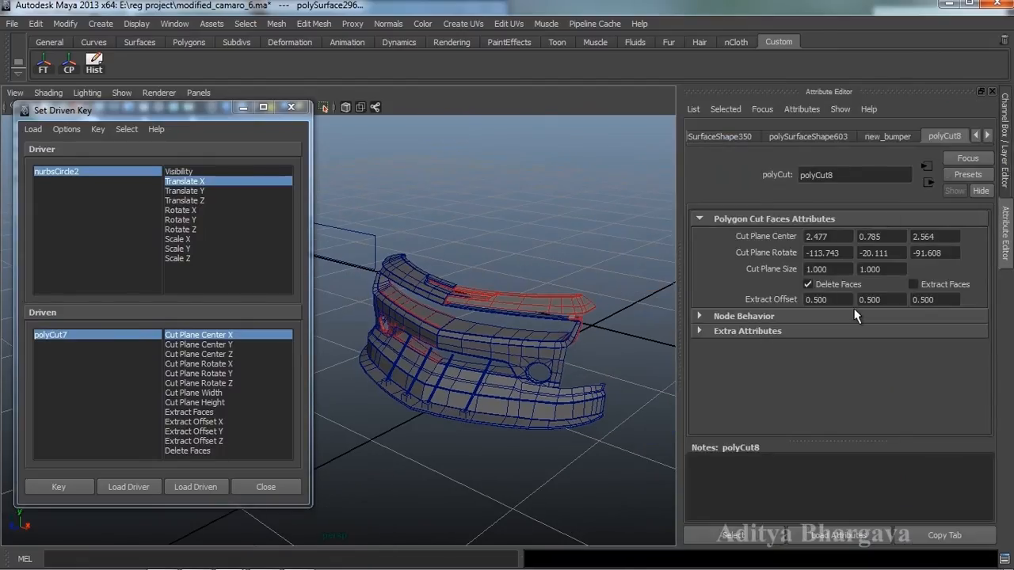
click(733, 534)
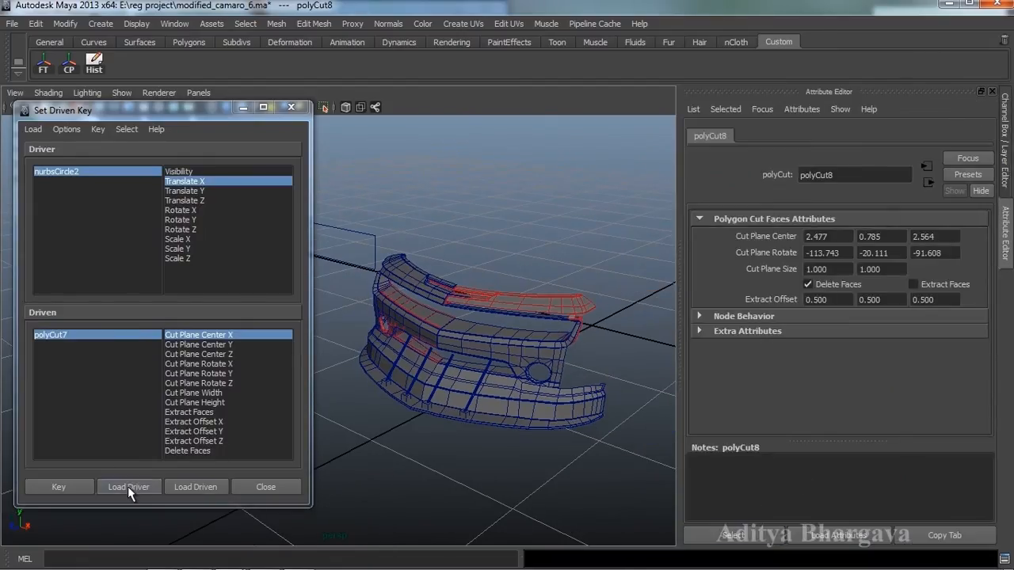
click(192, 487)
click(207, 335)
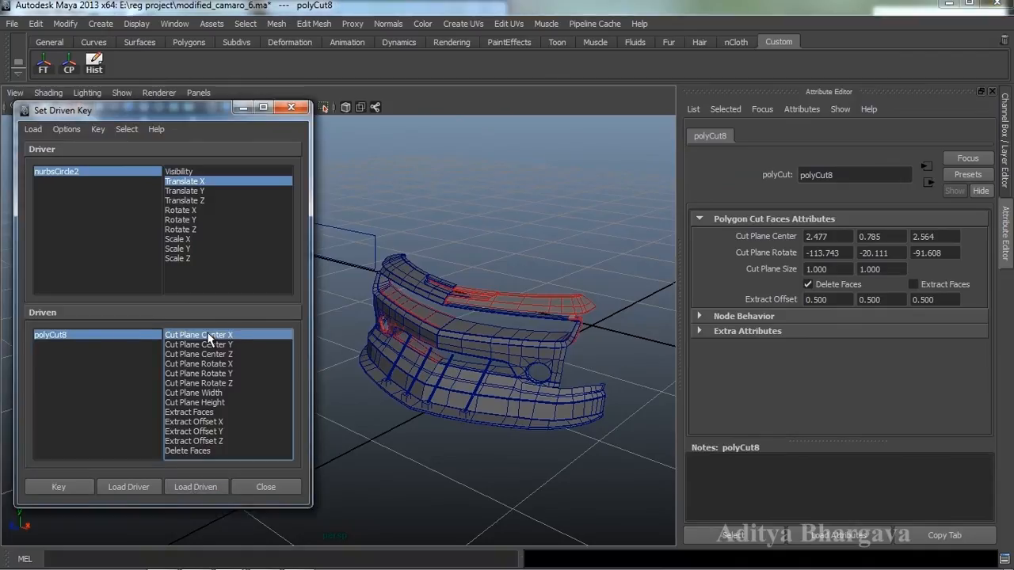
click(77, 488)
- Move nurbsCircle2 farther along positive X inside its slider frame for polyCut8's next driven key
alt+drag(283, 426, 425, 340)
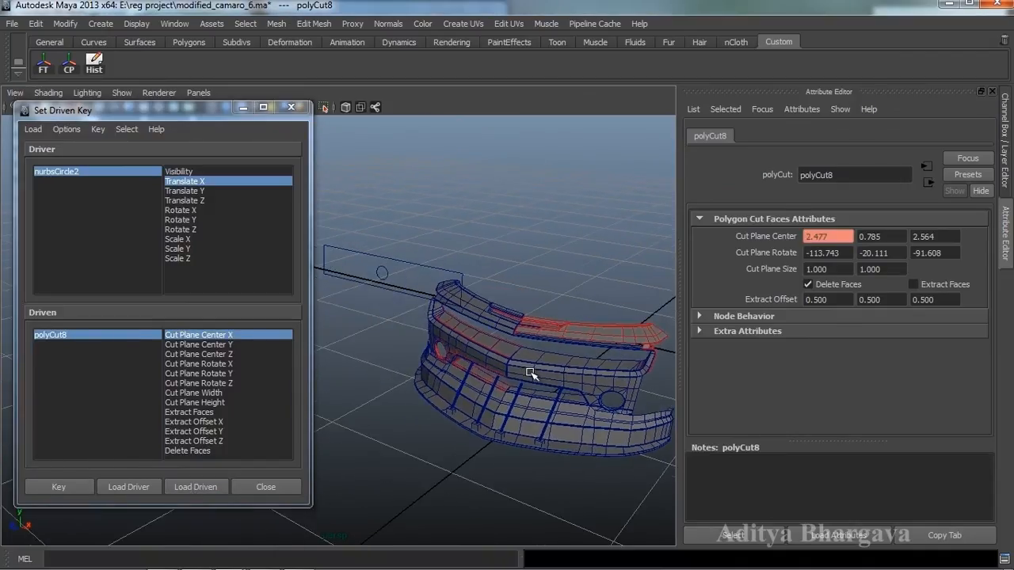
click(384, 277)
key(w)
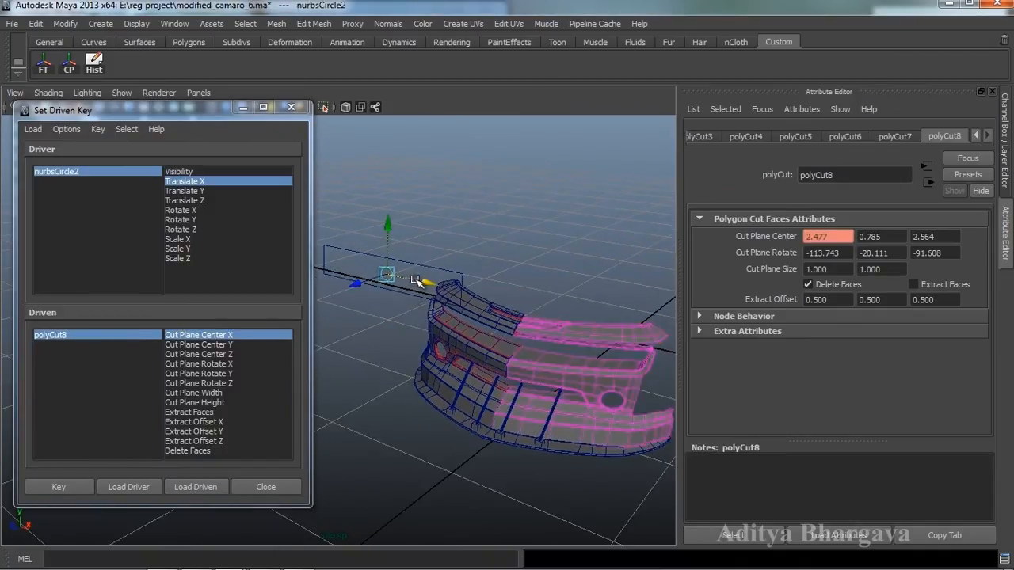
alt+middle_drag(446, 336, 442, 335)
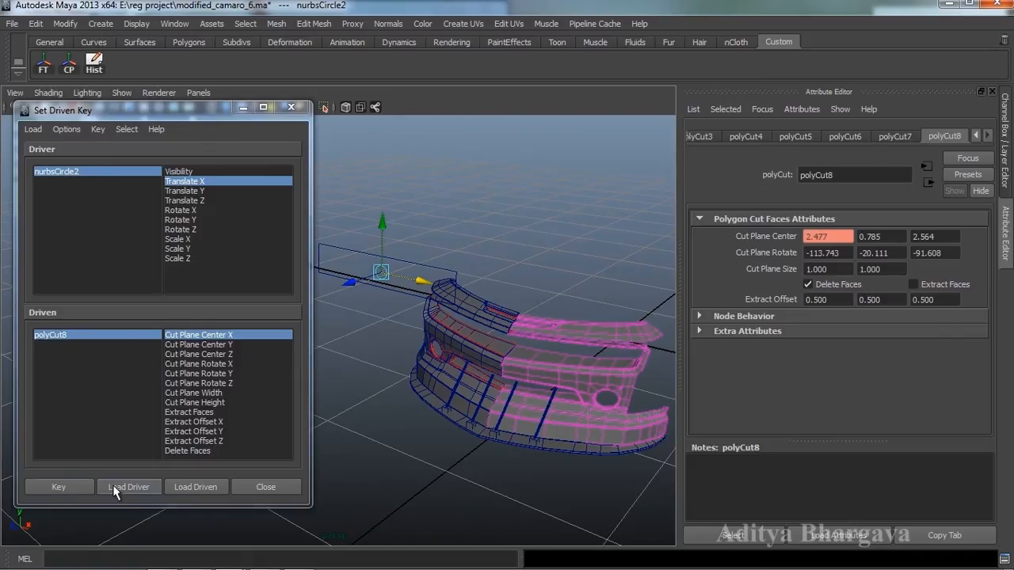
drag(422, 281, 440, 284)
alt+right_drag(581, 355, 572, 339)
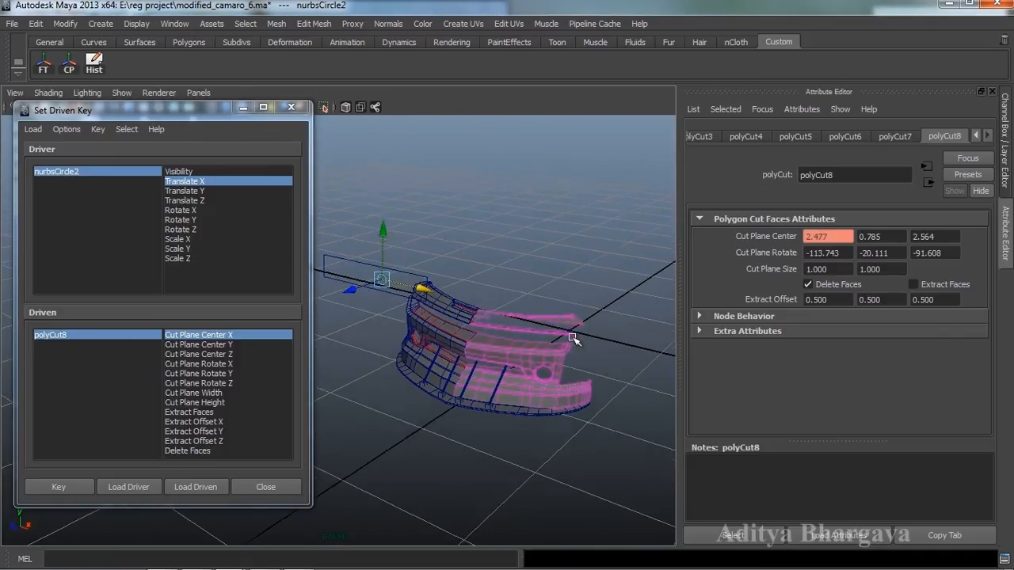
alt+drag(571, 338, 553, 353)
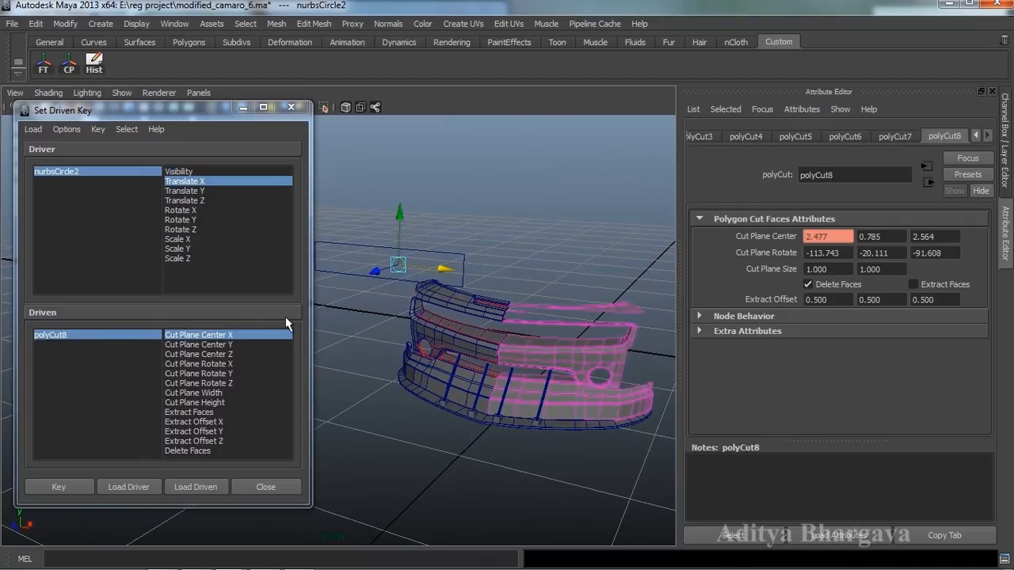
- Select the driven node polyCut8 and set its Cut Plane Center X to -0.423
click(117, 333)
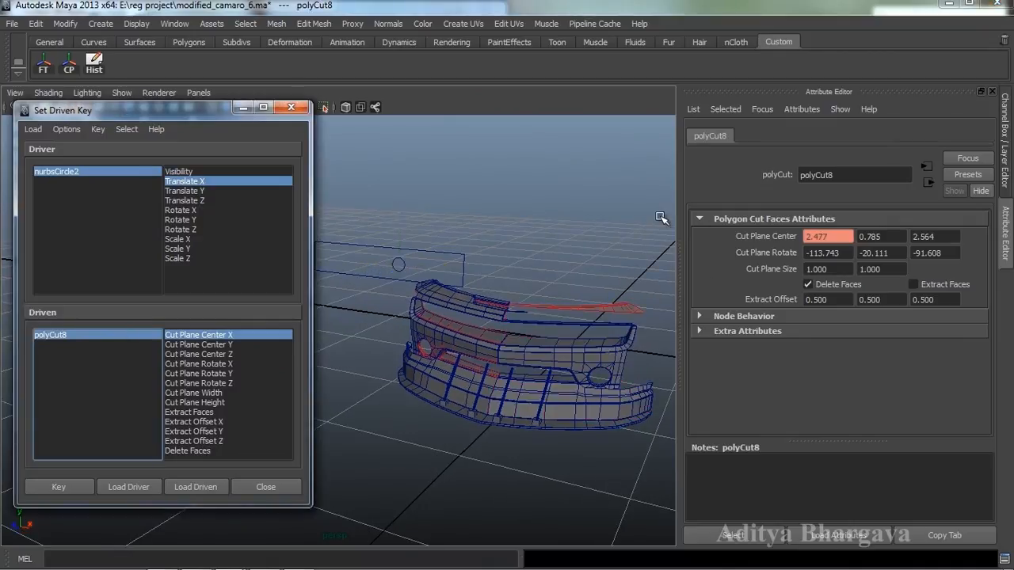
key(ctrl+a)
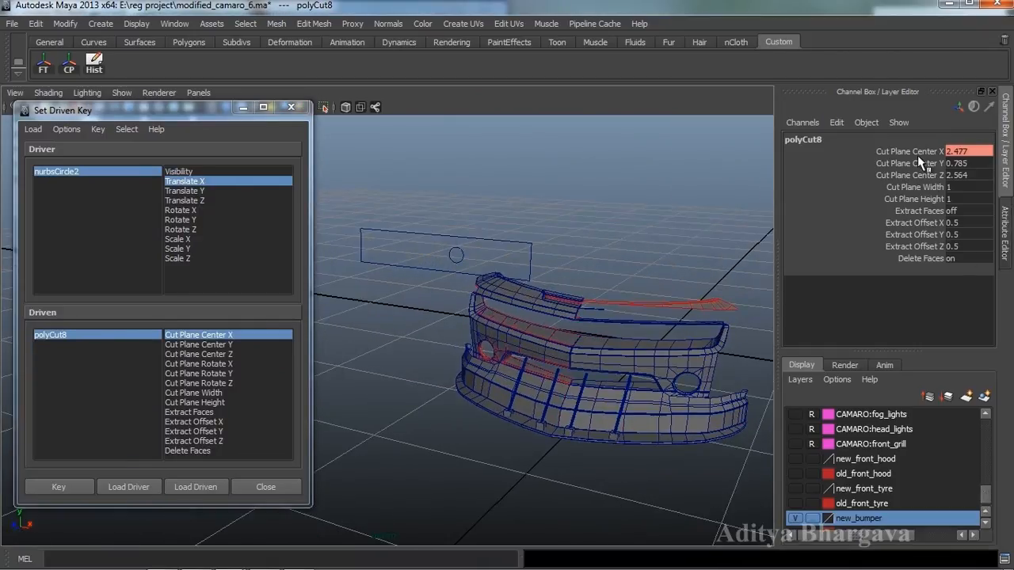
click(917, 155)
middle_drag(559, 286, 653, 258)
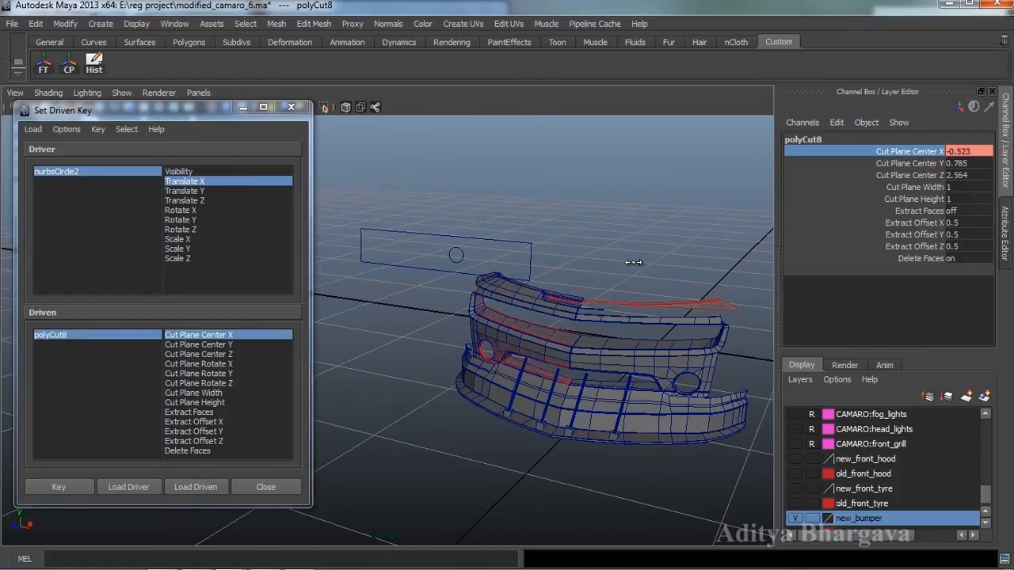
middle_drag(633, 262, 633, 266)
alt+drag(494, 344, 598, 366)
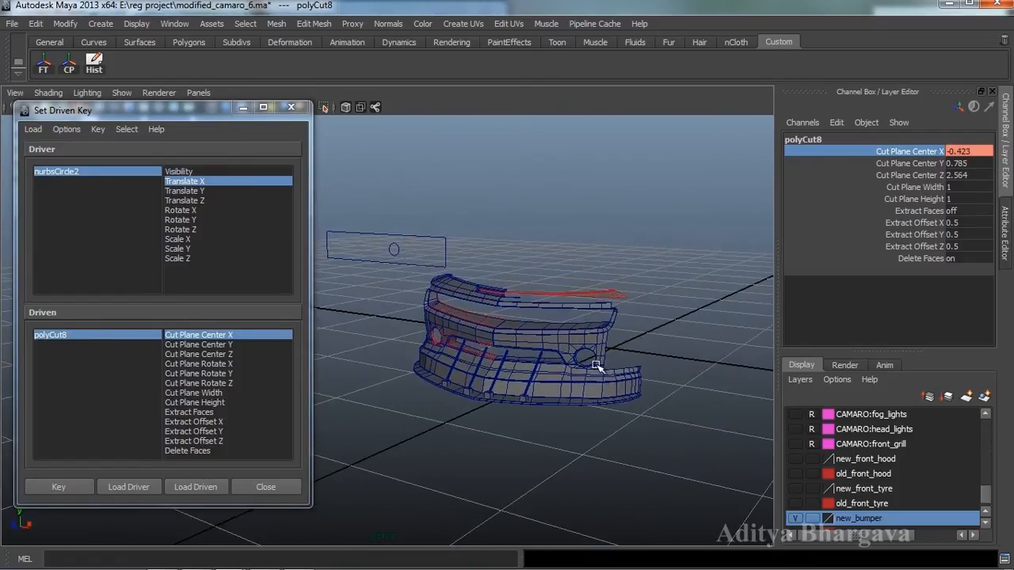
- Slide nurbsCircle2 toward the positive X end of its frame to test polyCut8's driven cut
click(402, 250)
click(396, 252)
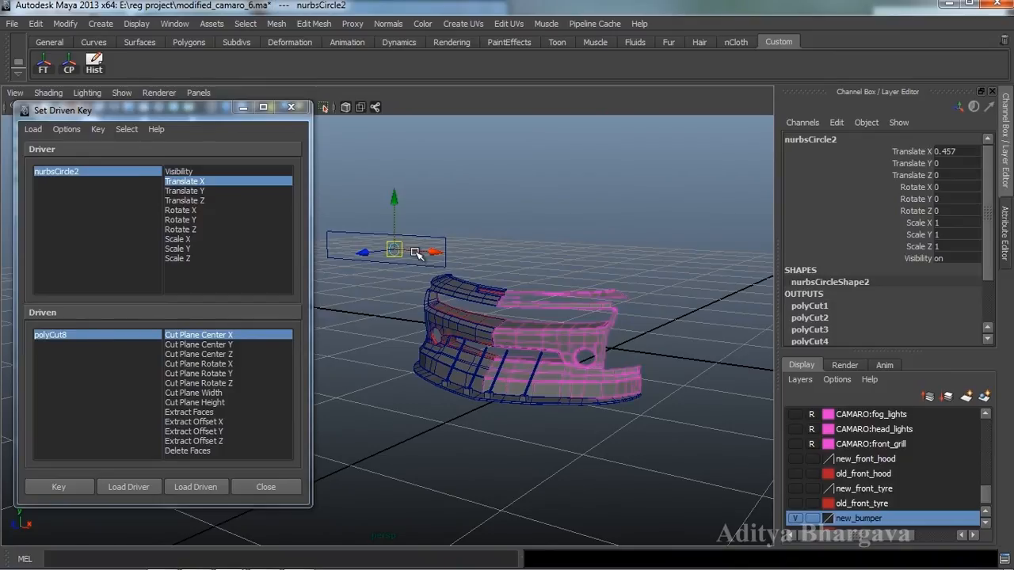
drag(405, 252, 626, 407)
- Select the lower lip strip polySurface118 and cut across its inner end with the Cut Faces Tool
click(567, 378)
alt+right_drag(729, 338, 640, 346)
alt+drag(641, 346, 659, 360)
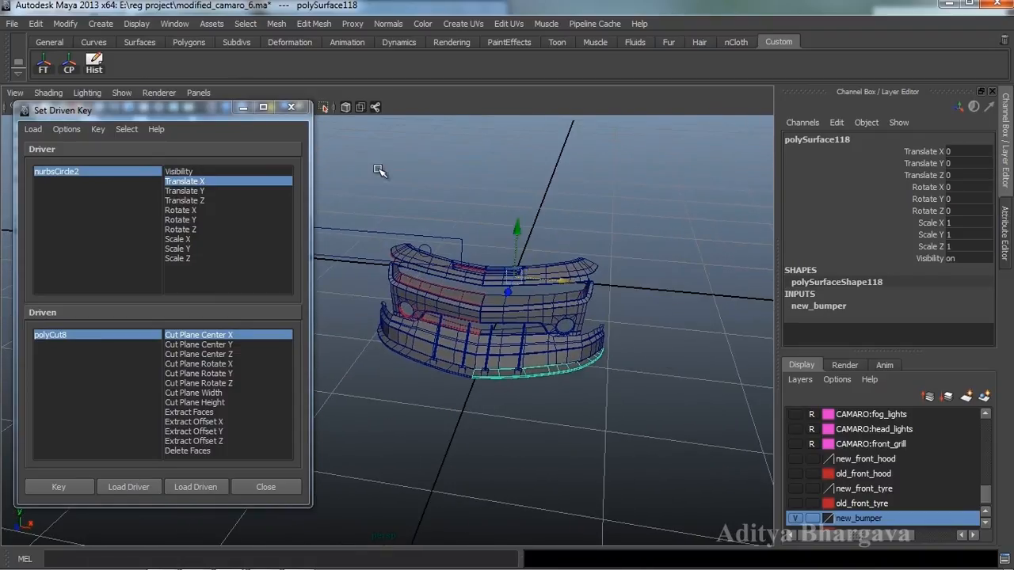
click(314, 24)
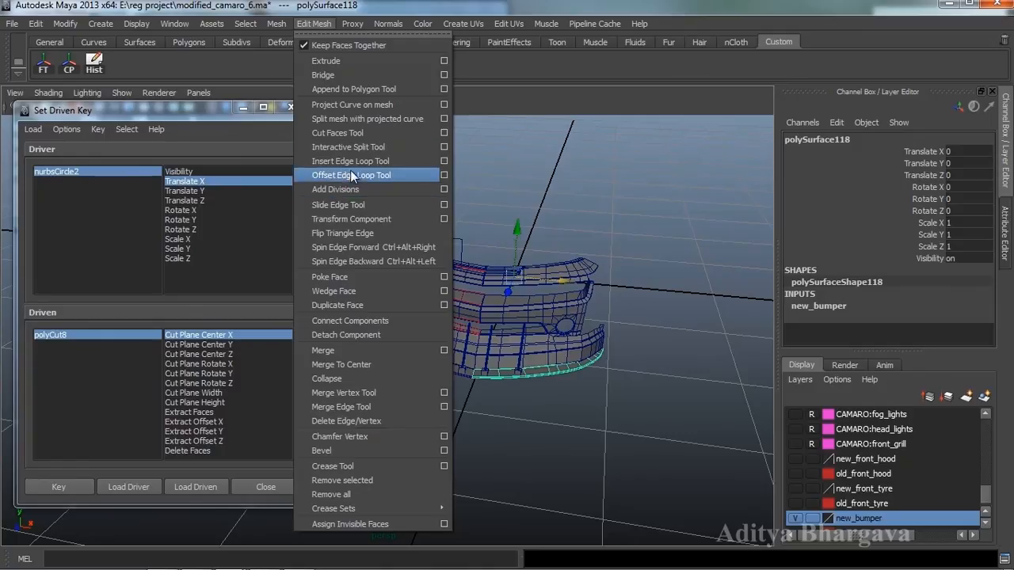
click(357, 133)
alt+drag(380, 349, 497, 373)
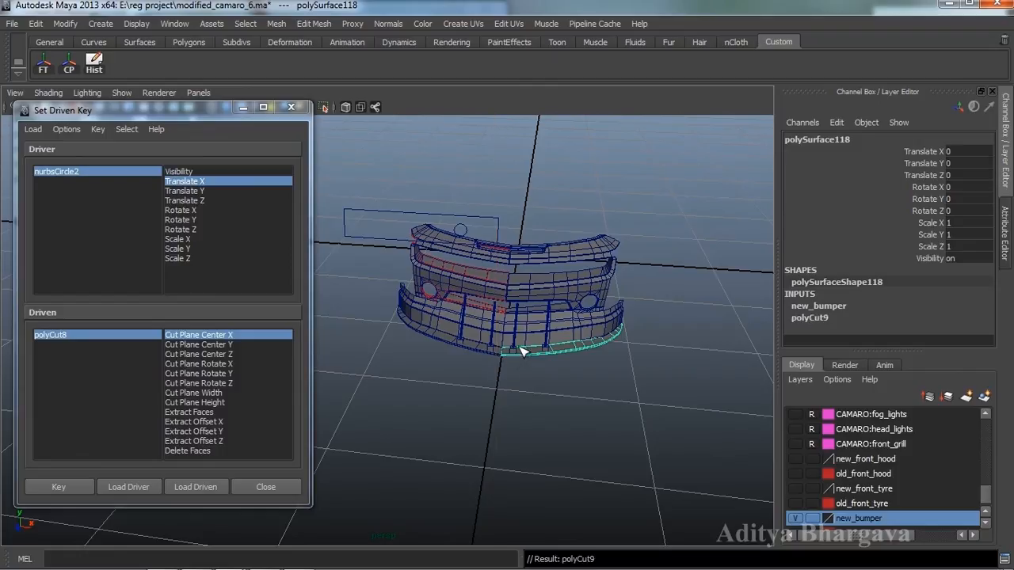
- Select polyCut9 from polySurface118's attributes and load it as the driven object with Cut Plane Center X chosen
key(ctrl+a)
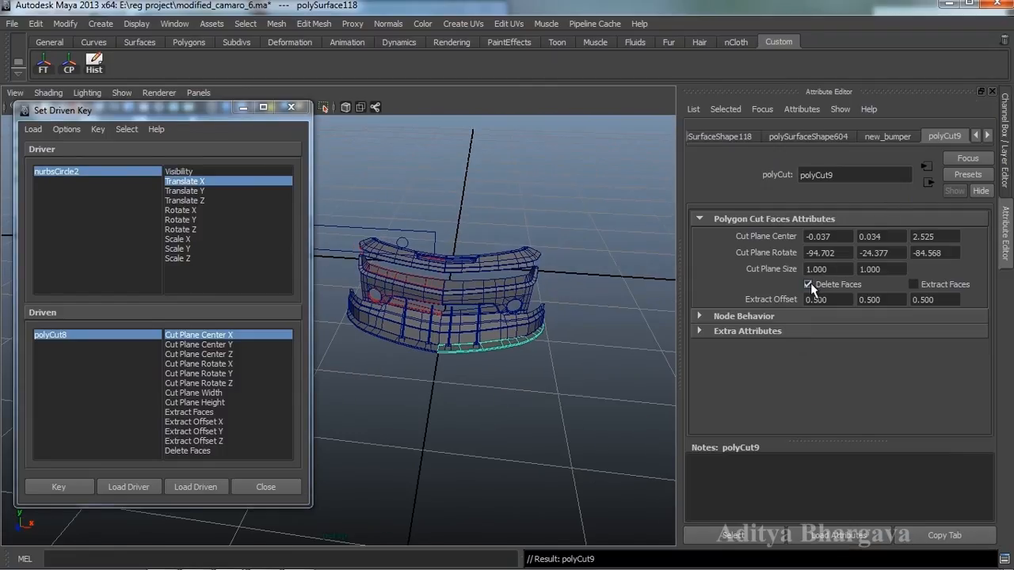
scroll(593, 315, up, 2)
key(w)
mouse_move(595, 322)
alt+mouse_down()
mouse_move(587, 313)
mouse_move(587, 336)
alt+mouse_up()
scroll(586, 314, down, 2)
scroll(594, 323, up, 2)
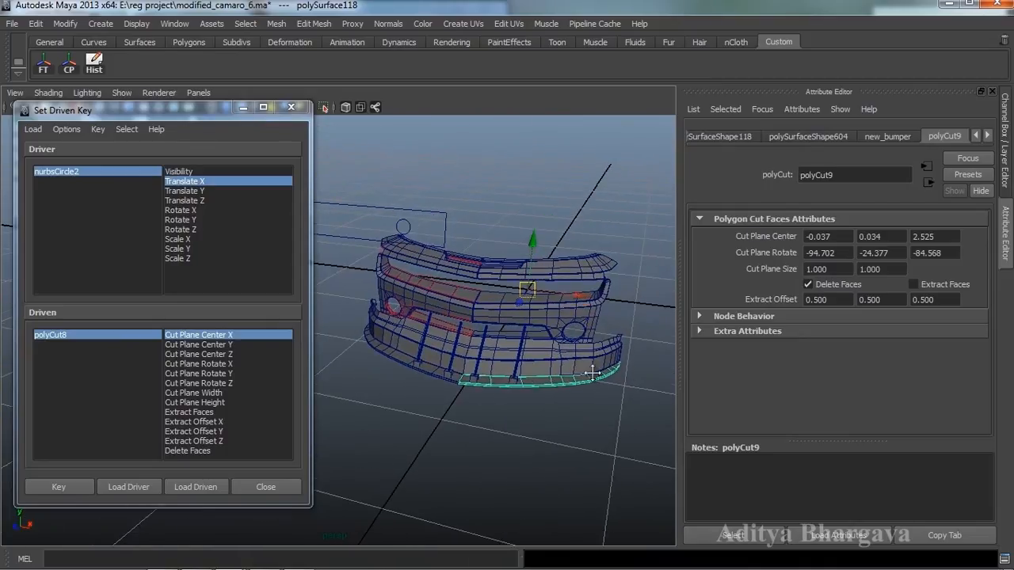
alt+drag(593, 372, 553, 377)
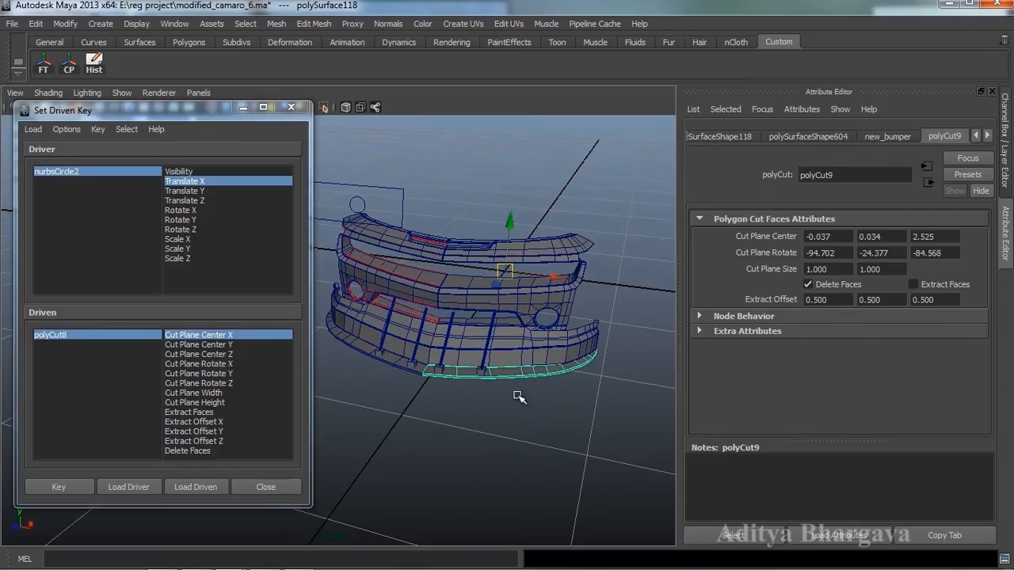
alt+middle_drag(518, 396, 522, 397)
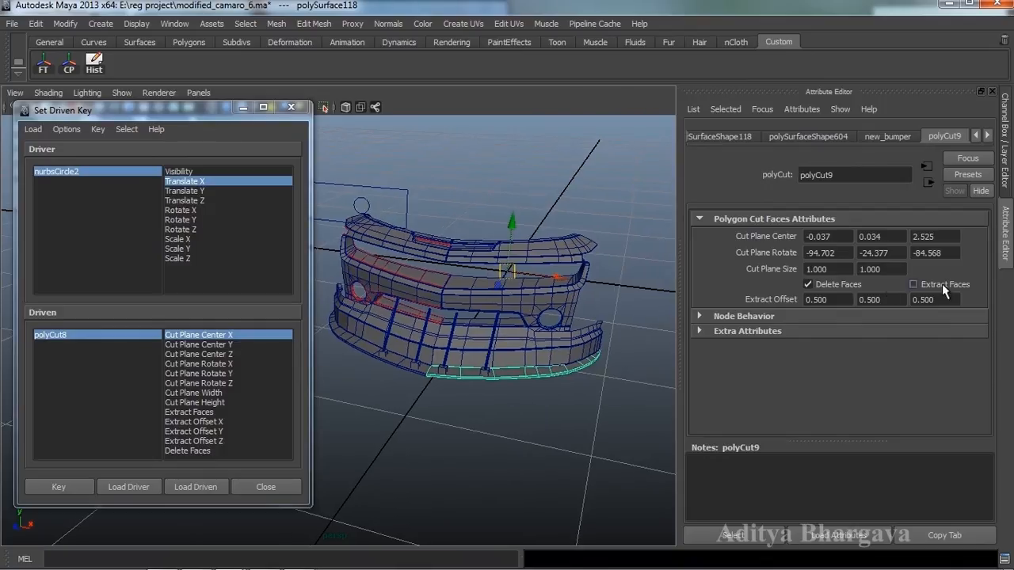
click(752, 540)
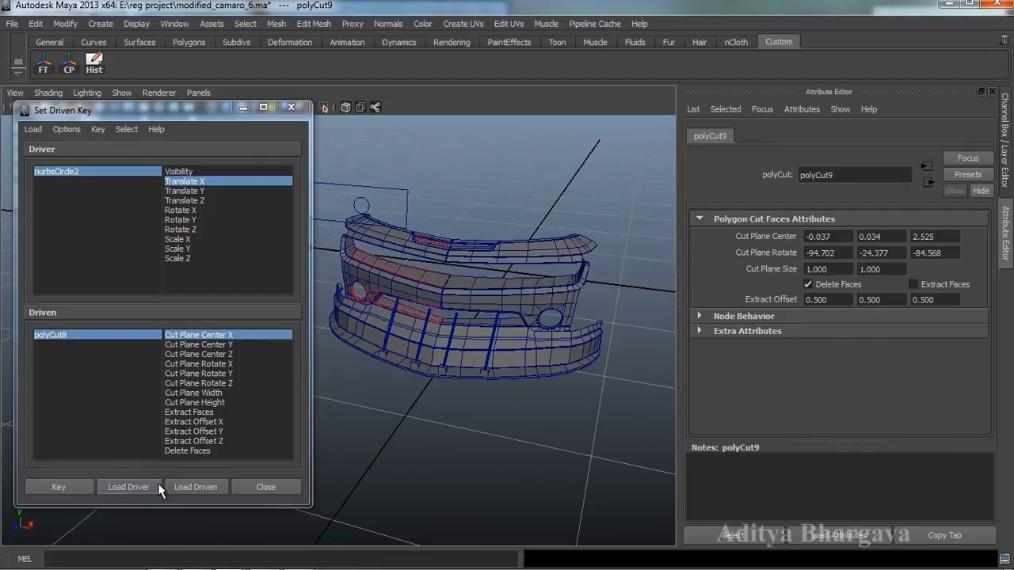
click(200, 486)
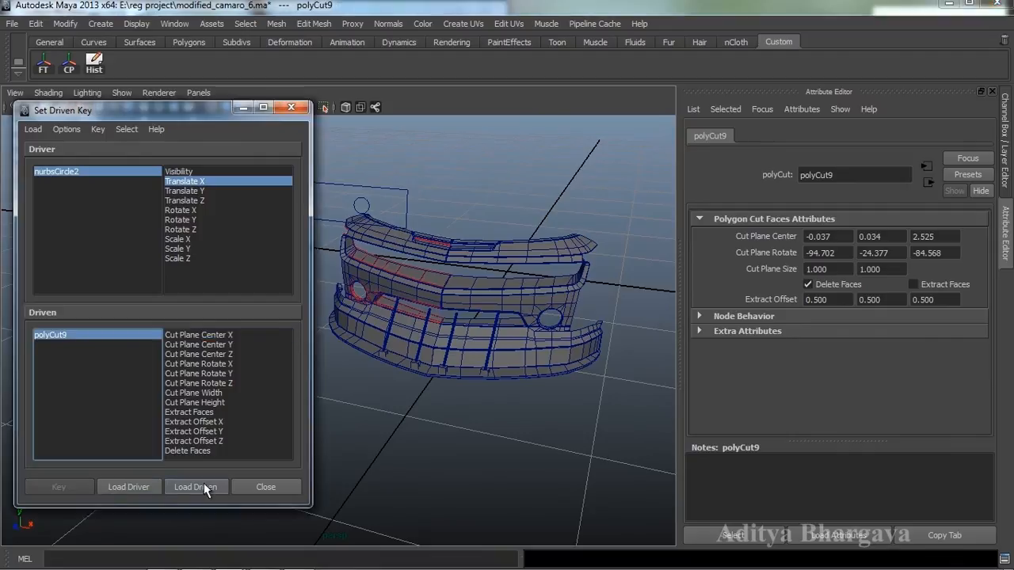
click(216, 336)
alt+drag(496, 338, 502, 343)
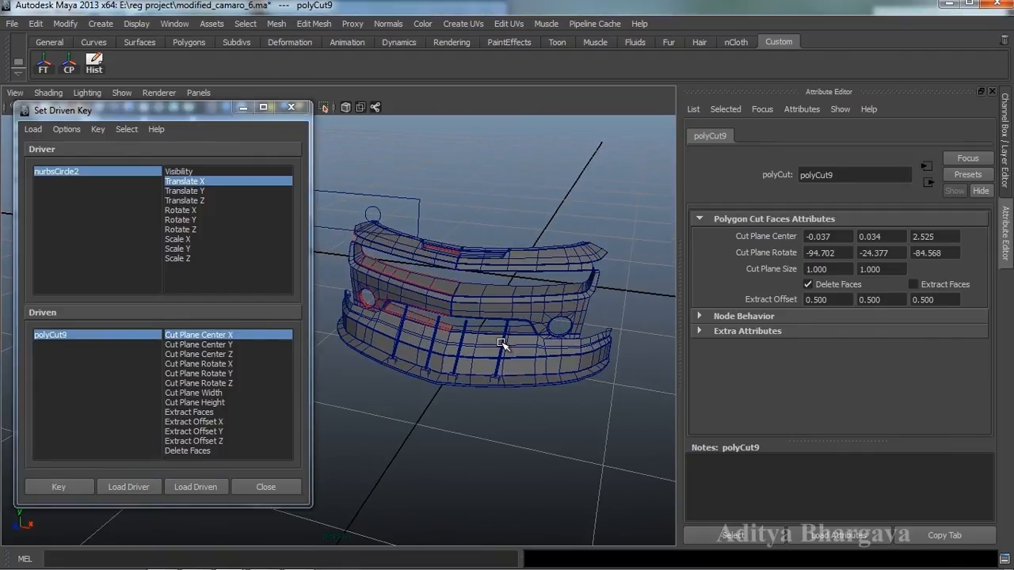
- Set polyCut9's Cut Plane Center X to 1.963 and key it against nurbsCircle2's Translate X
key(ctrl+a)
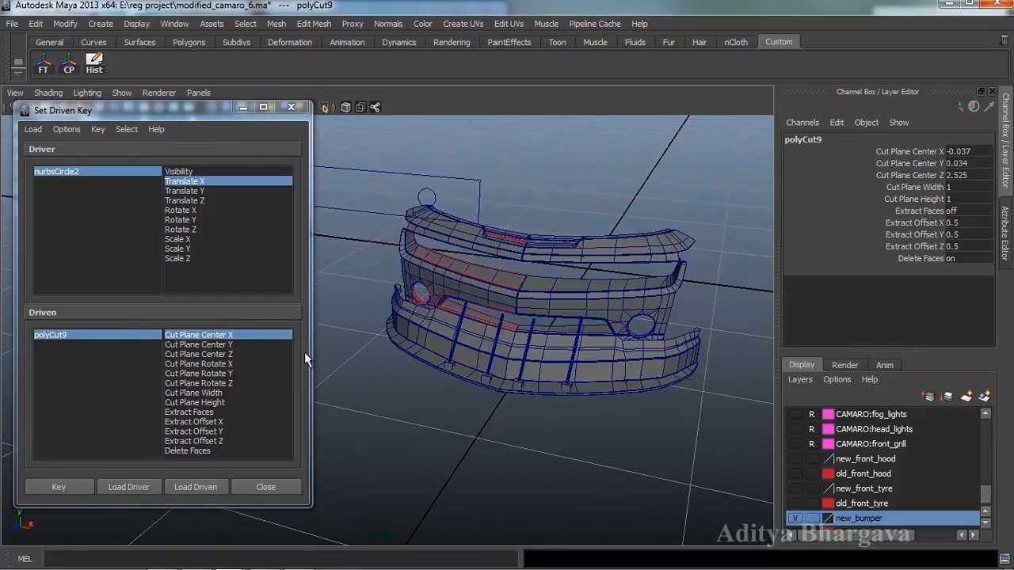
click(82, 333)
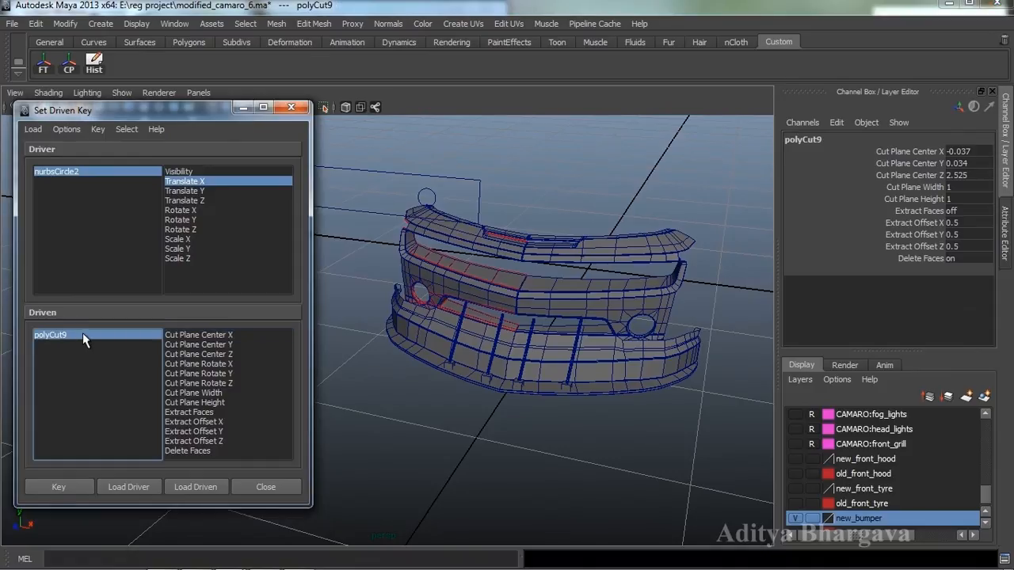
click(924, 150)
middle_drag(647, 308, 668, 316)
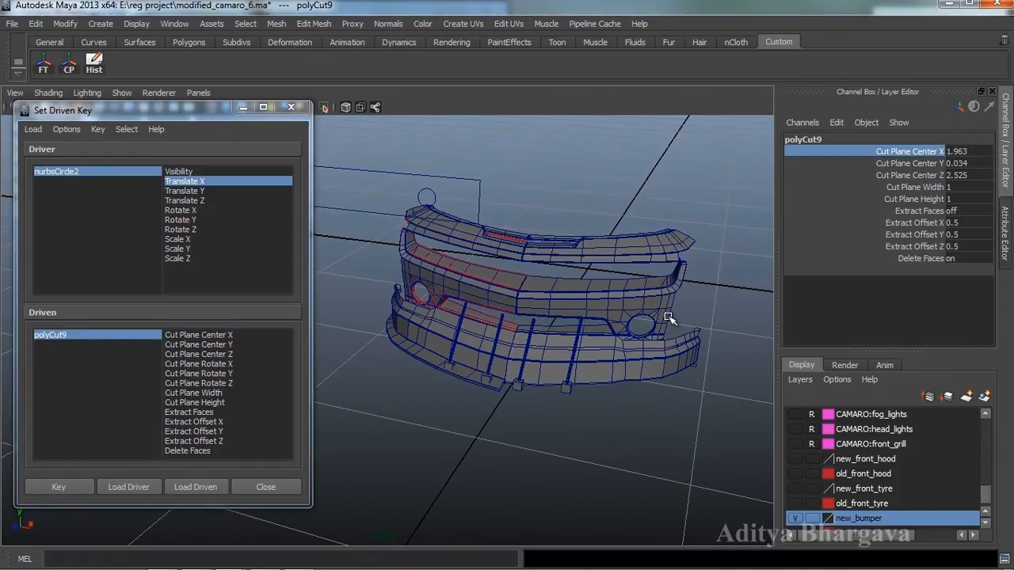
alt+drag(640, 366, 653, 365)
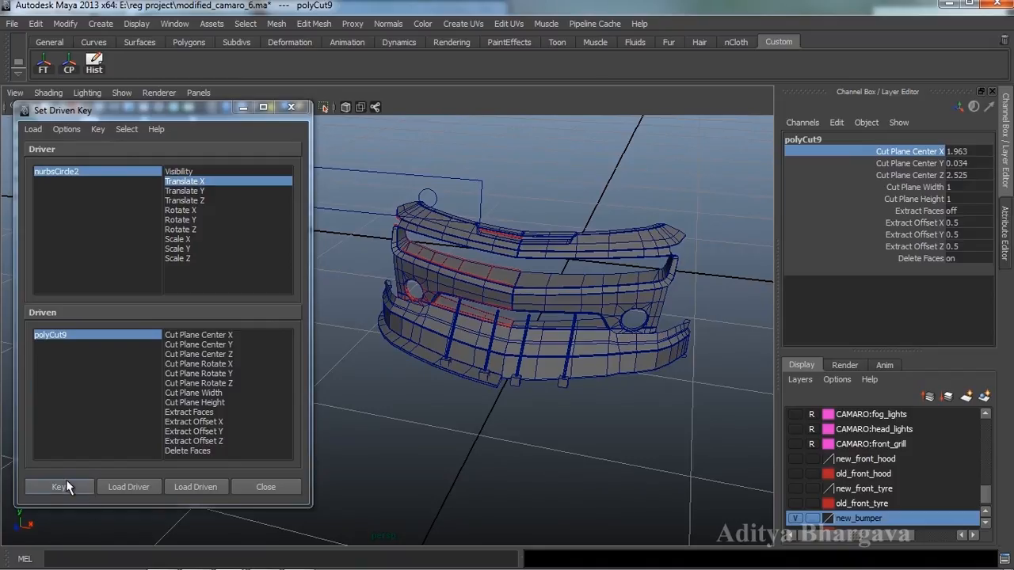
click(67, 486)
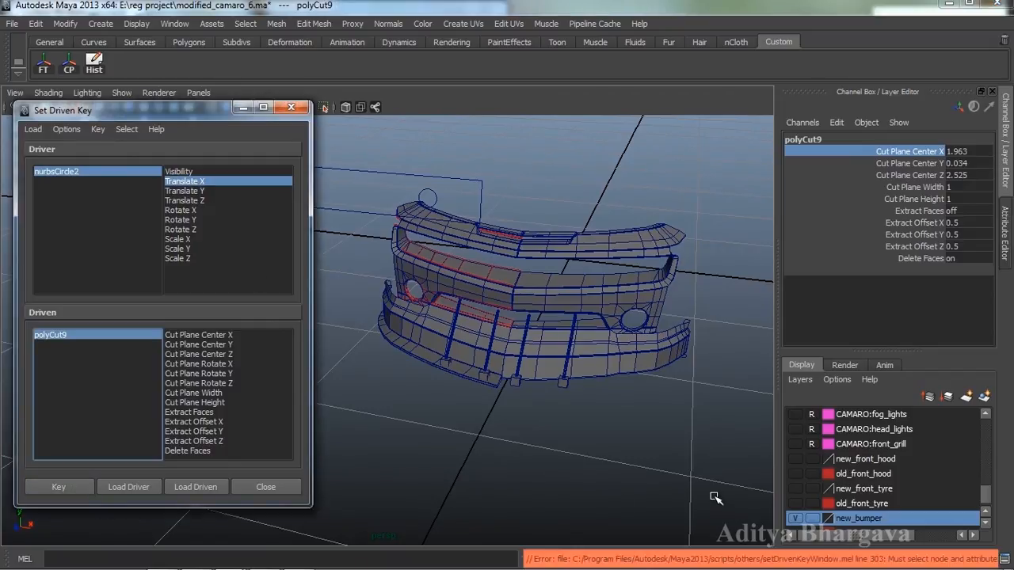
click(201, 336)
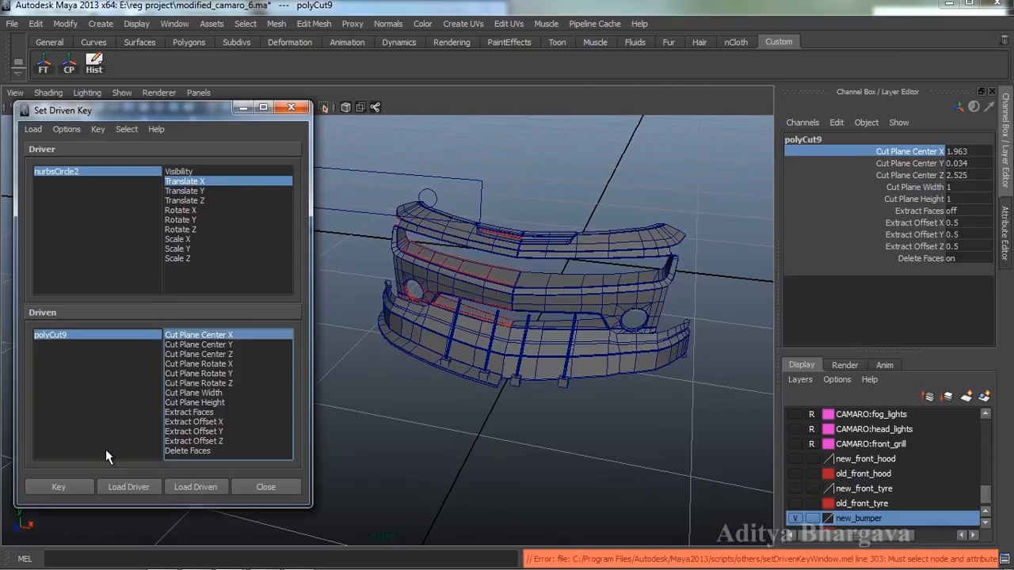
click(60, 485)
- Move nurbsCircle2 farther along positive X in its slider frame for polyCut9's second driven key
alt+drag(610, 357, 548, 365)
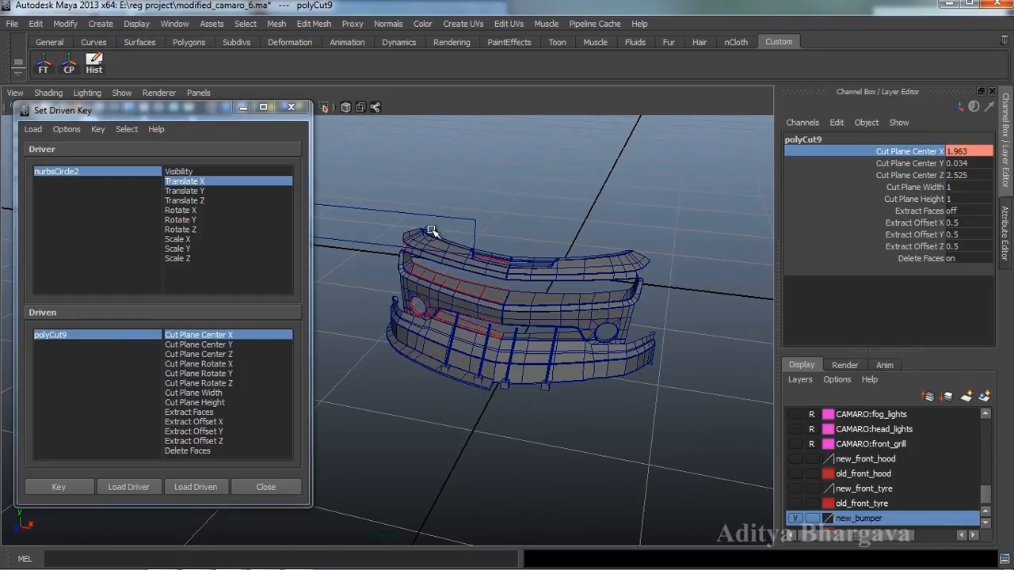
click(431, 230)
drag(475, 237, 518, 242)
- Set polyCut9's Cut Plane Center X to -0.137 and record it as the second driven key
click(124, 340)
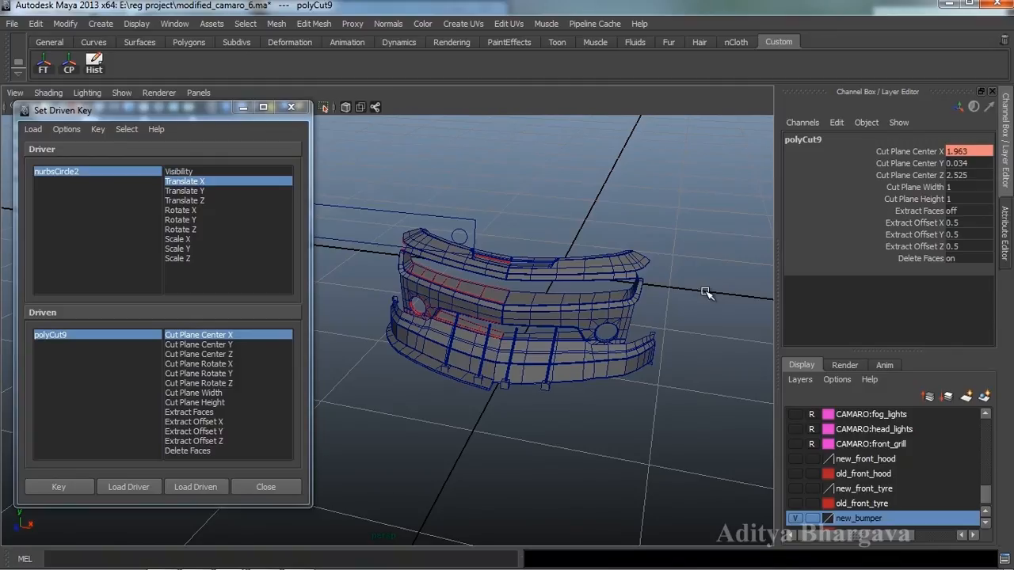
click(910, 151)
middle_drag(740, 255, 718, 266)
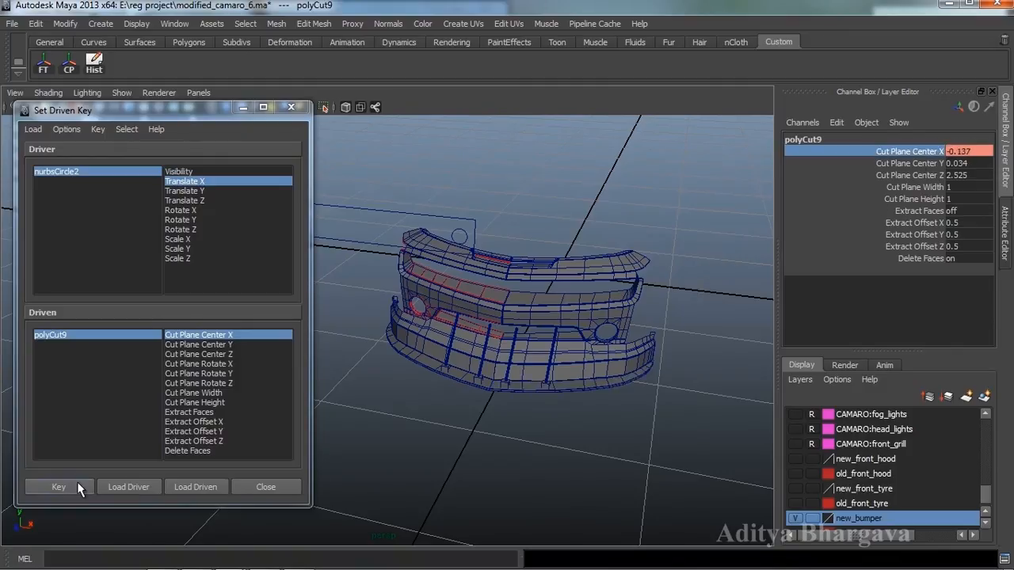
click(77, 483)
- Select only the small block pCube2 at the foot of the new bumper's outermost vertical bar
alt+drag(497, 388, 530, 425)
scroll(510, 408, up, 2)
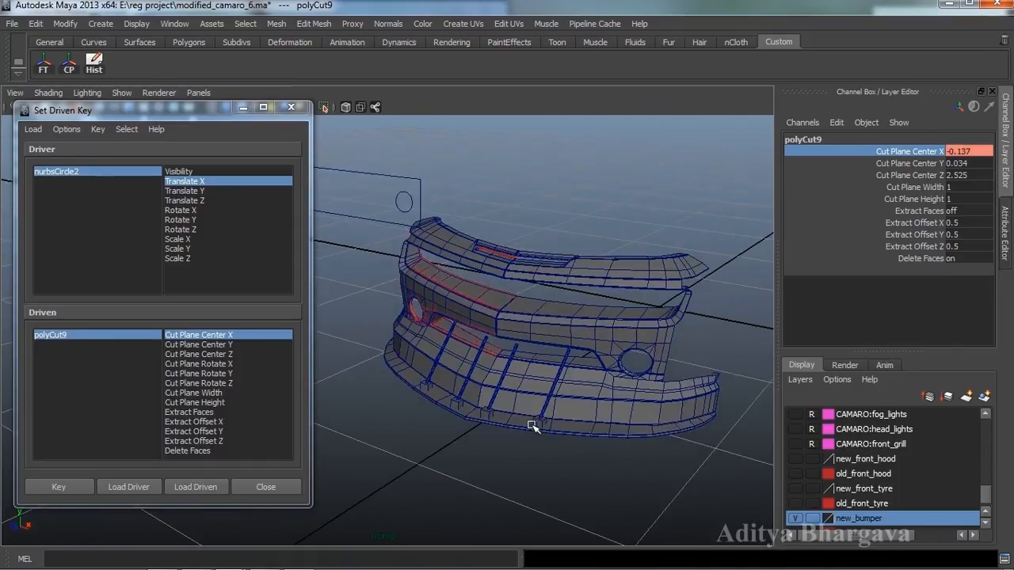
click(534, 421)
click(543, 408)
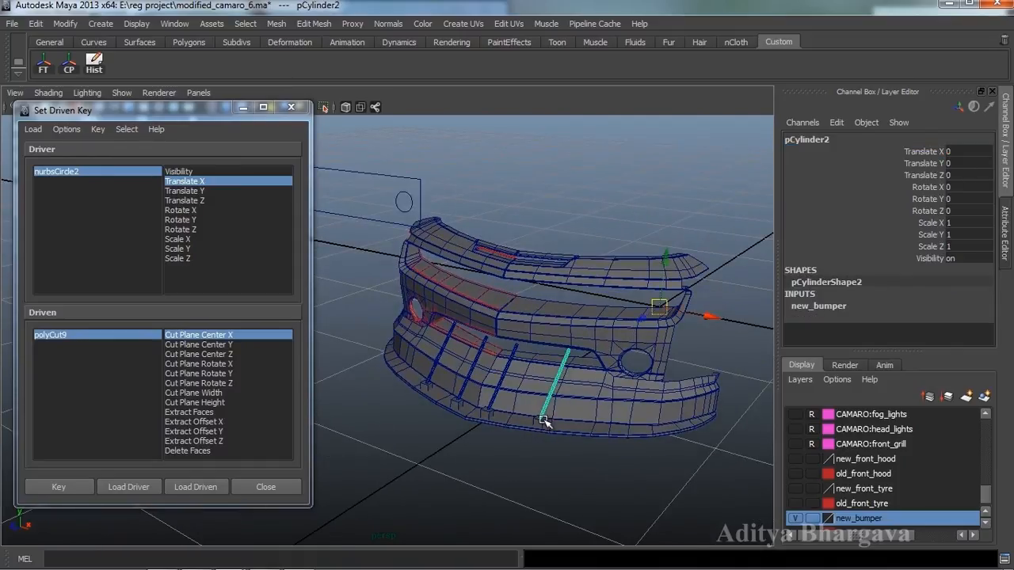
click(543, 422)
click(543, 423)
click(540, 421)
click(545, 412)
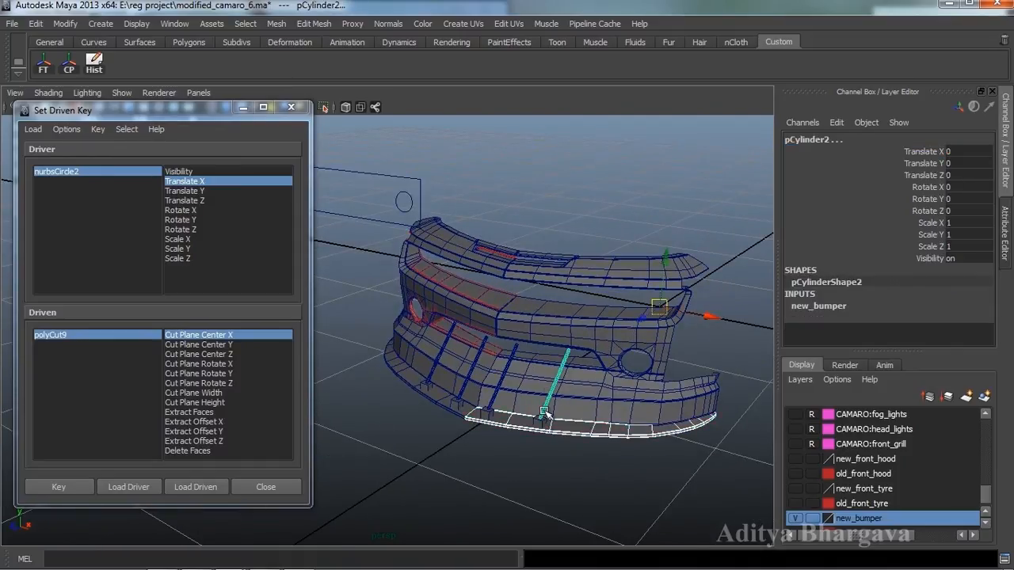
click(539, 422)
click(546, 432)
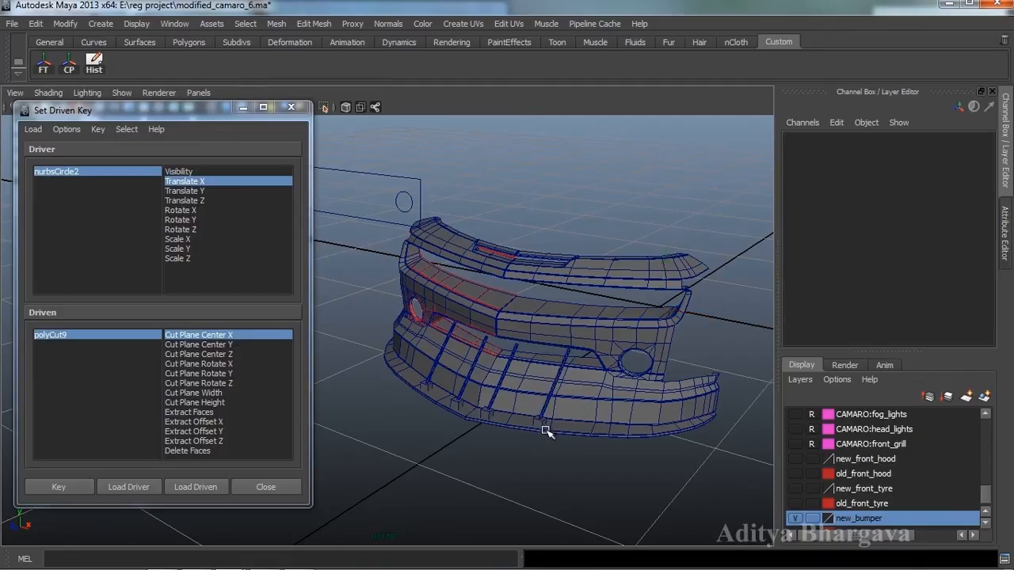
click(541, 419)
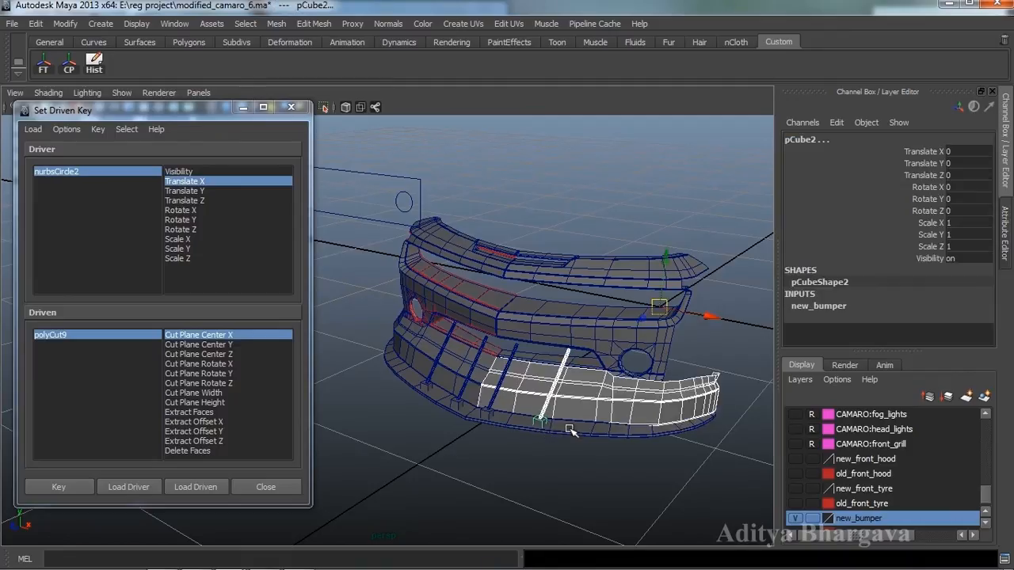
shift+click(594, 395)
alt+drag(610, 462, 626, 424)
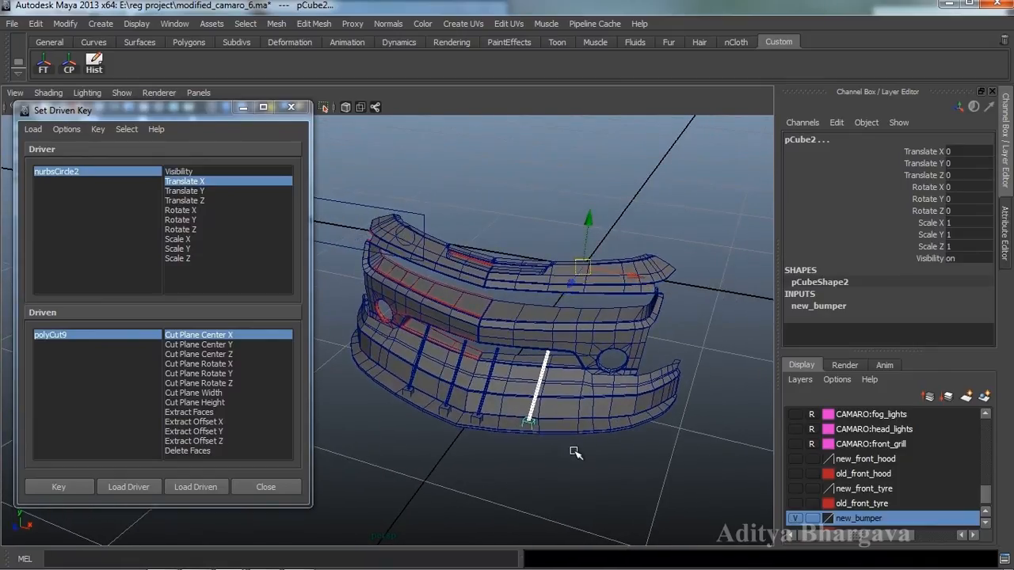
click(532, 426)
drag(523, 432, 569, 411)
ctrl+click(539, 379)
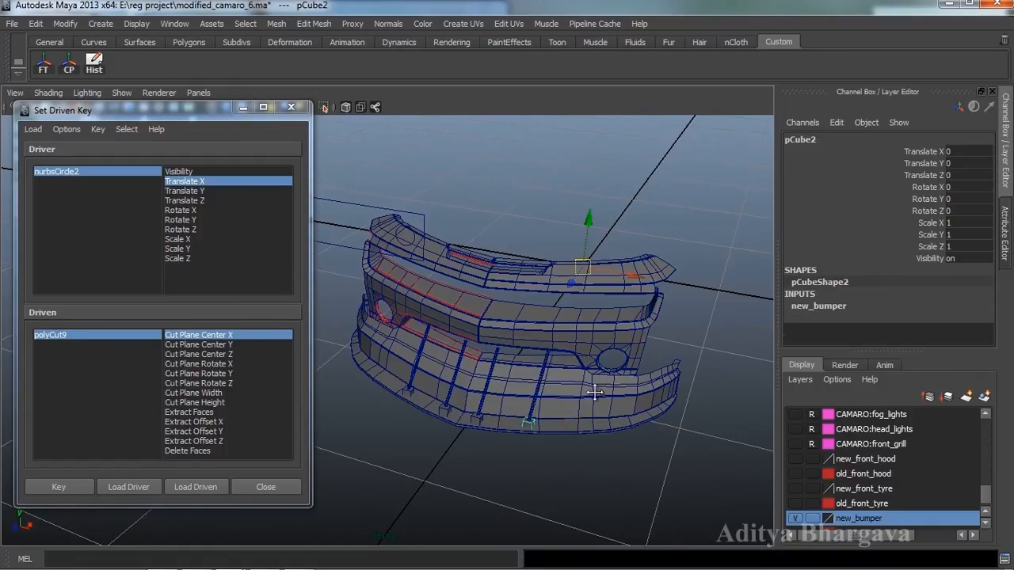
- Center the pivot of the small foot block pCube2
scroll(591, 385, down, 2)
alt+middle_drag(591, 386, 619, 380)
scroll(618, 381, up, 2)
alt+drag(618, 380, 643, 374)
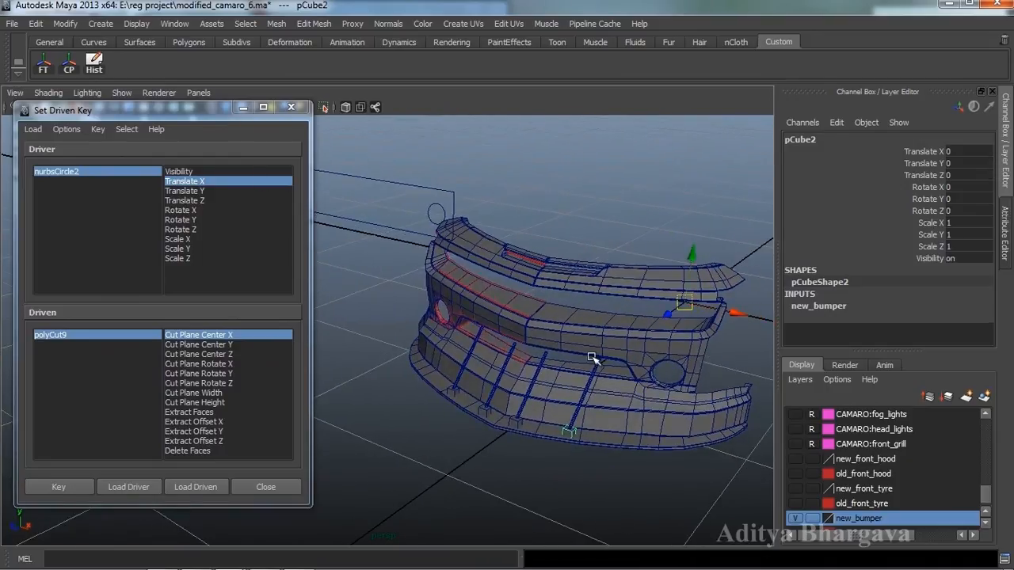
alt+drag(687, 302, 570, 278)
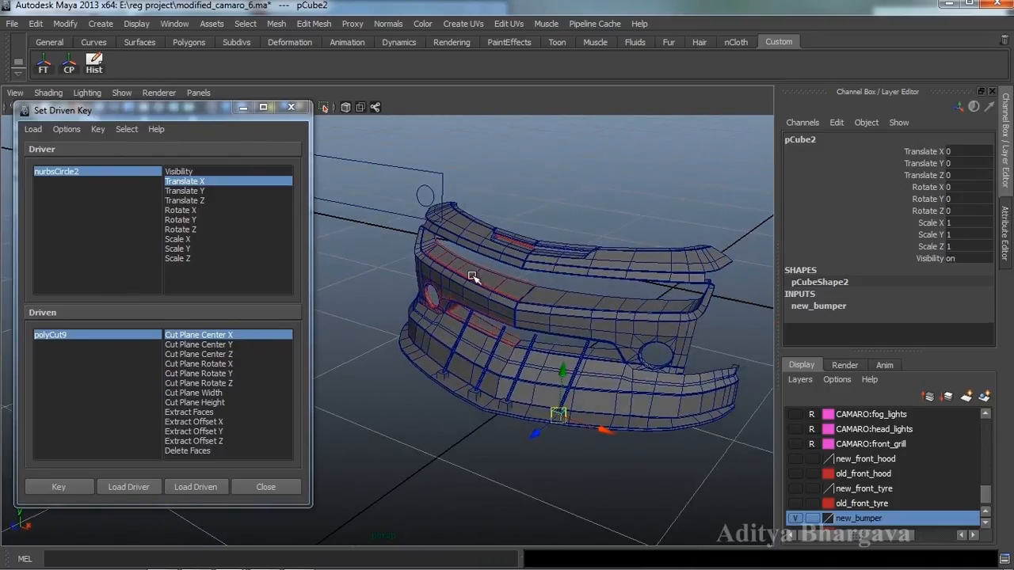
- Move nurbsCircle2 back to about 0.753 in X and load pCube2's Scale X, Y and Z as the driven attributes
click(419, 191)
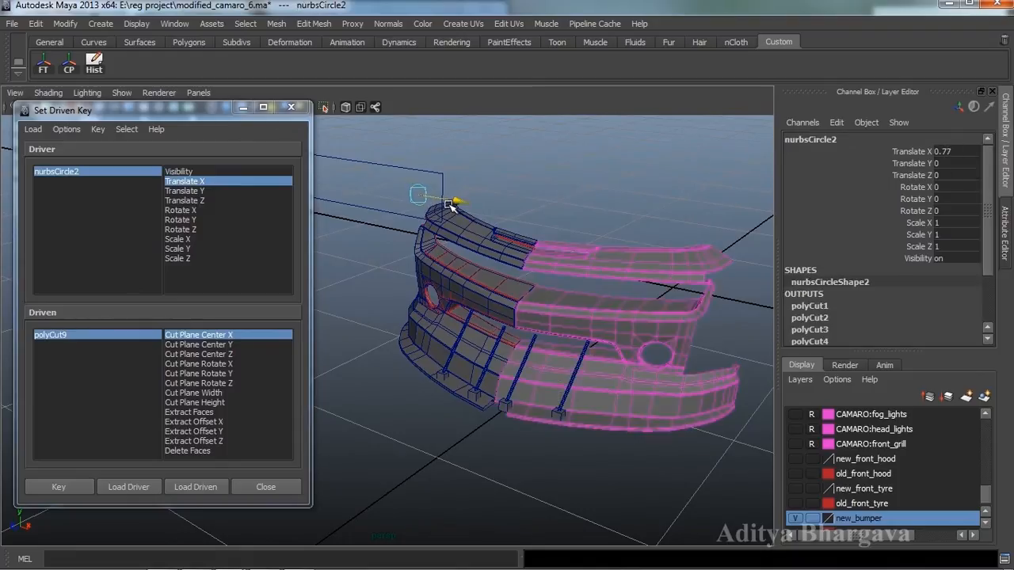
drag(450, 204, 450, 208)
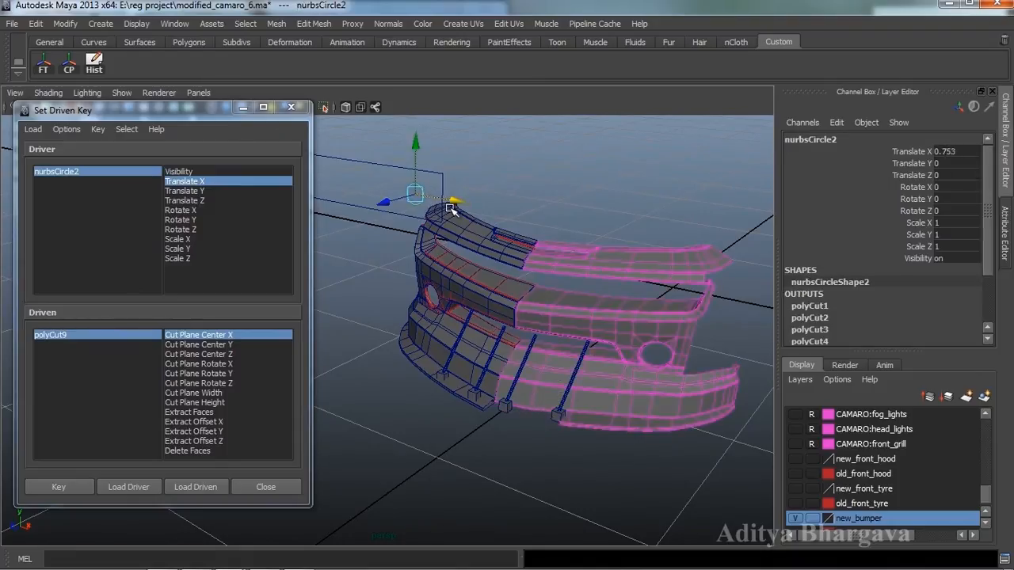
click(557, 411)
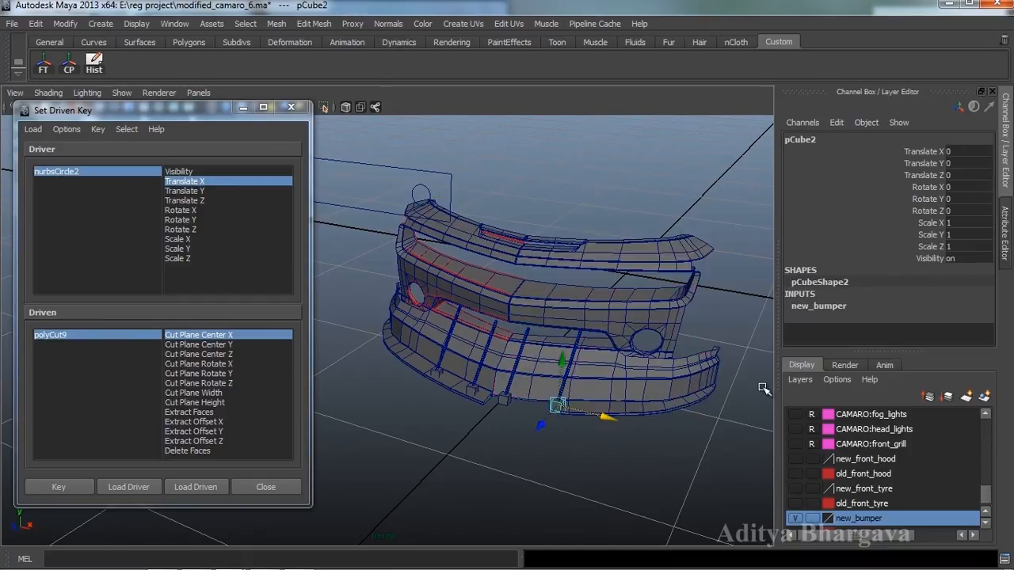
click(204, 488)
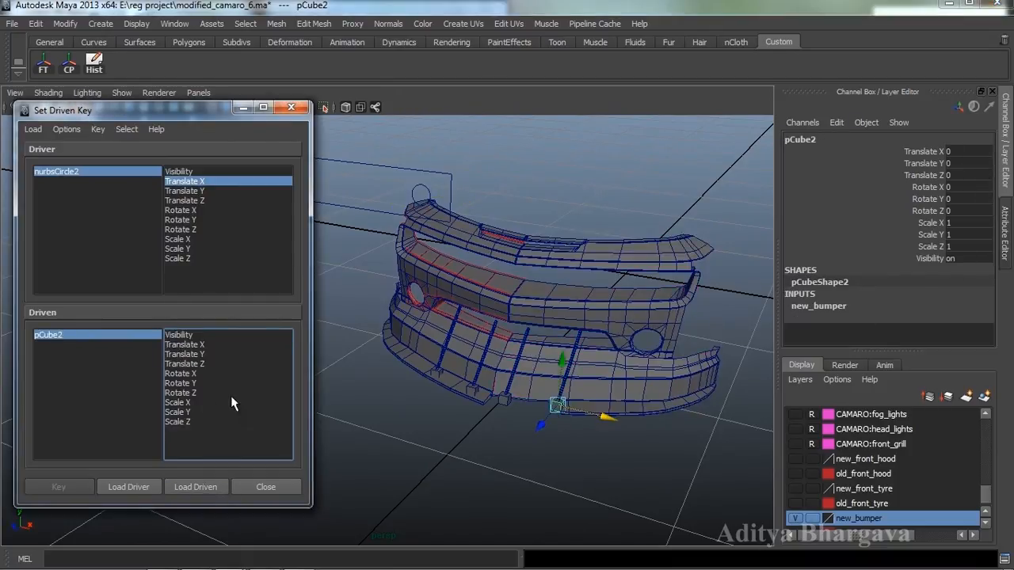
drag(231, 403, 204, 422)
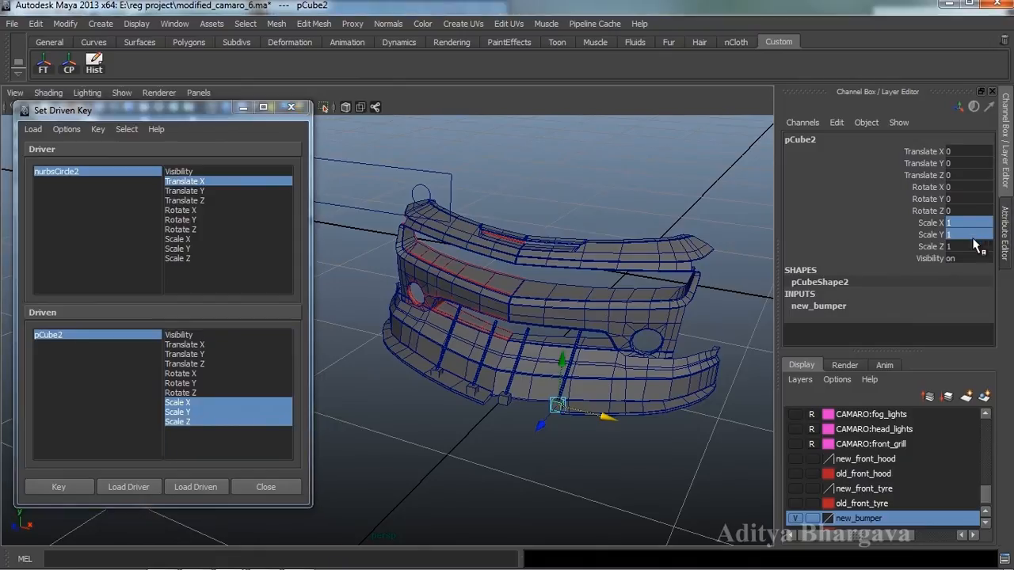
- Set pCube2's Scale X, Y and Z to 0 and record them as the first driven key
drag(975, 245, 974, 245)
text(0)
key(Return)
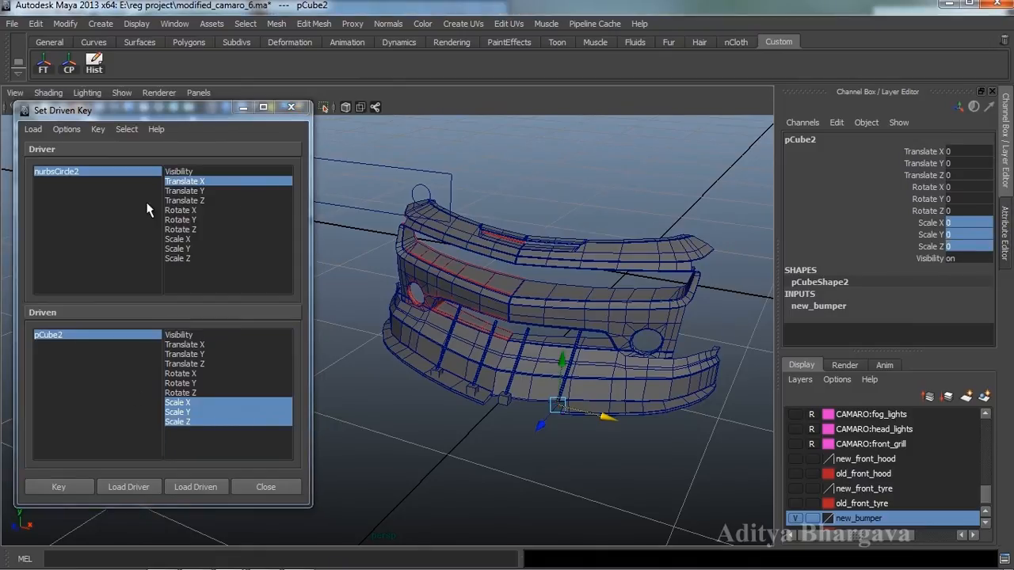
click(71, 487)
- Move nurbsCircle2 forward to about 0.761 in X for pCube2's second driven key
alt+drag(559, 414, 606, 434)
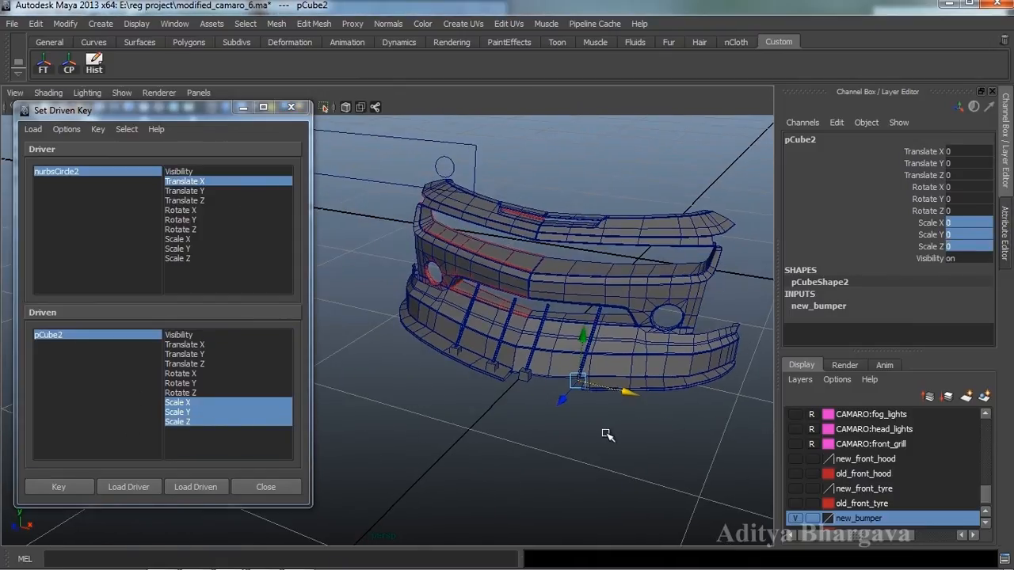
click(453, 168)
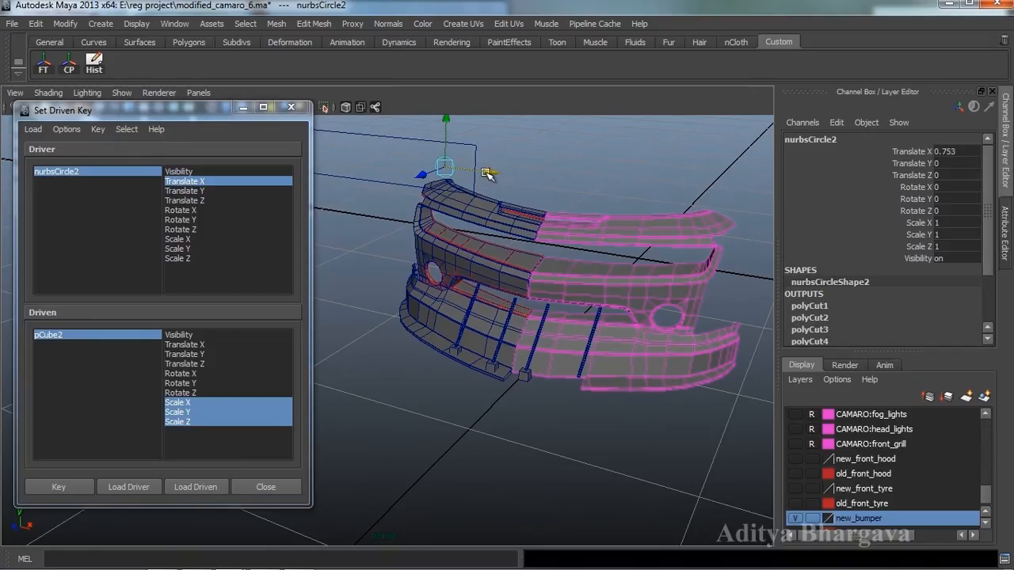
drag(487, 174, 490, 174)
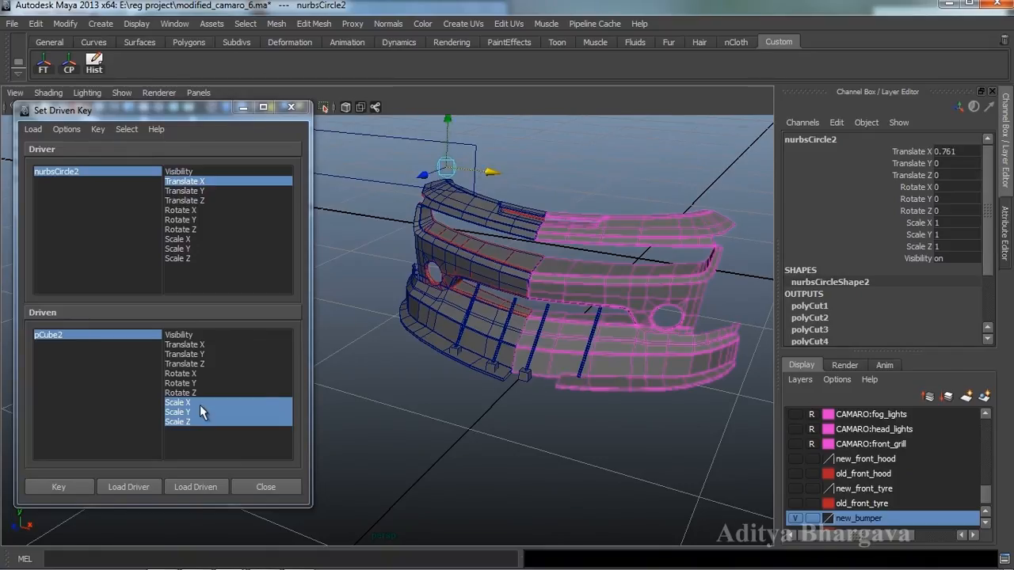
- Set pCube2's Scale X, Y and Z to 1 and record them as the second driven key
click(112, 336)
drag(959, 223, 962, 247)
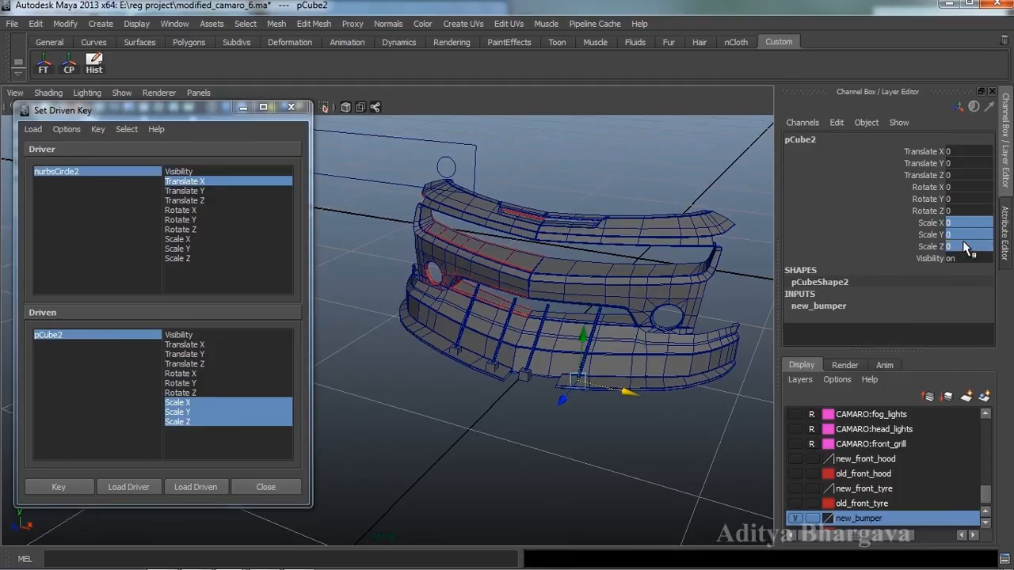
text(1)
key(Return)
click(56, 483)
alt+drag(545, 421, 569, 407)
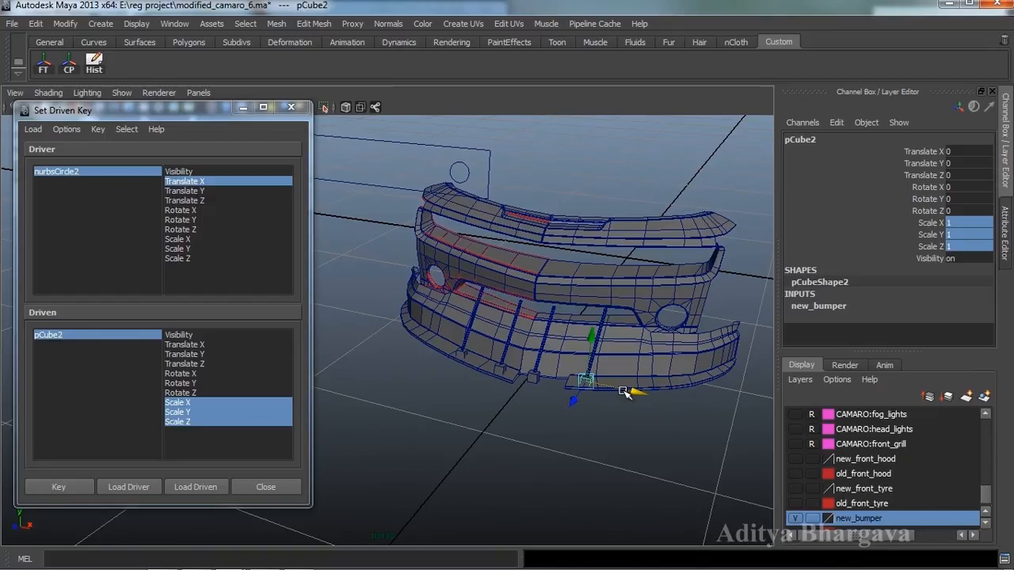
drag(634, 388, 638, 391)
key(ctrl+z)
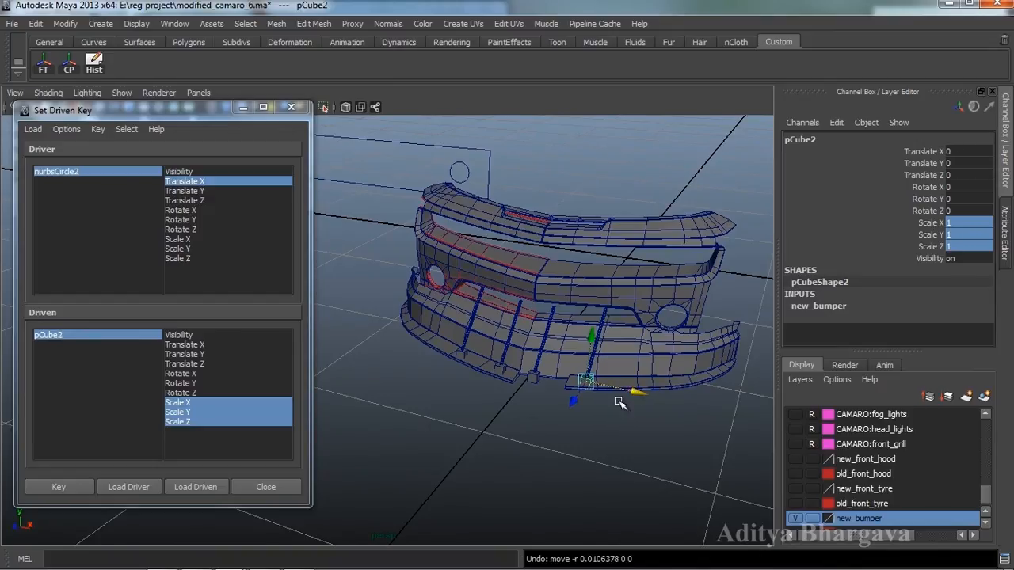
- Nudge nurbsCircle2 slightly farther along positive X, past pCube2's second driven key
click(464, 166)
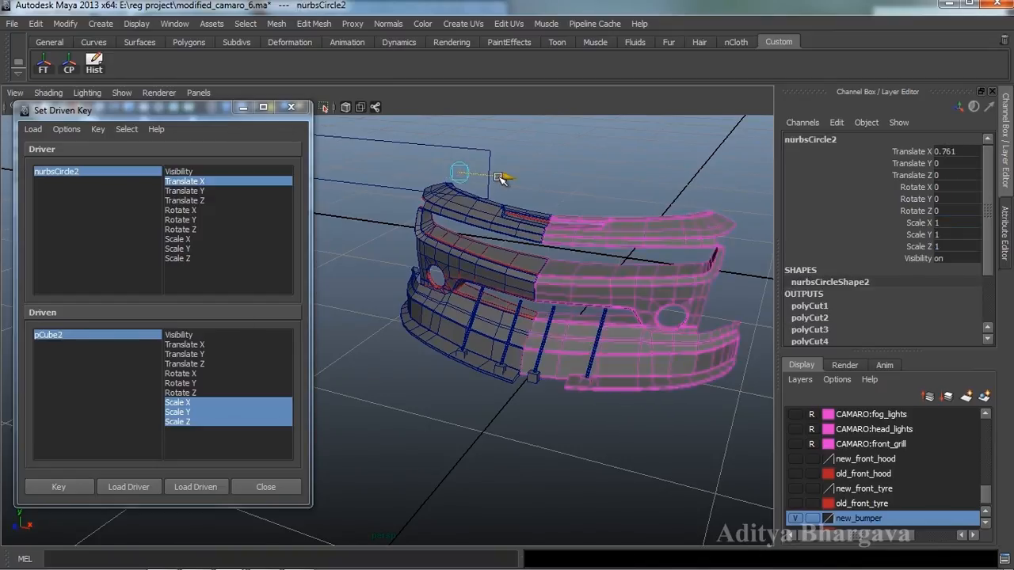
drag(496, 177, 501, 179)
- Center the pivot of the new bumper's outermost vertical bar pCylinder2
alt+drag(624, 333, 573, 355)
click(591, 326)
click(73, 69)
alt+drag(590, 260, 616, 307)
key(r)
key(q)
key(w)
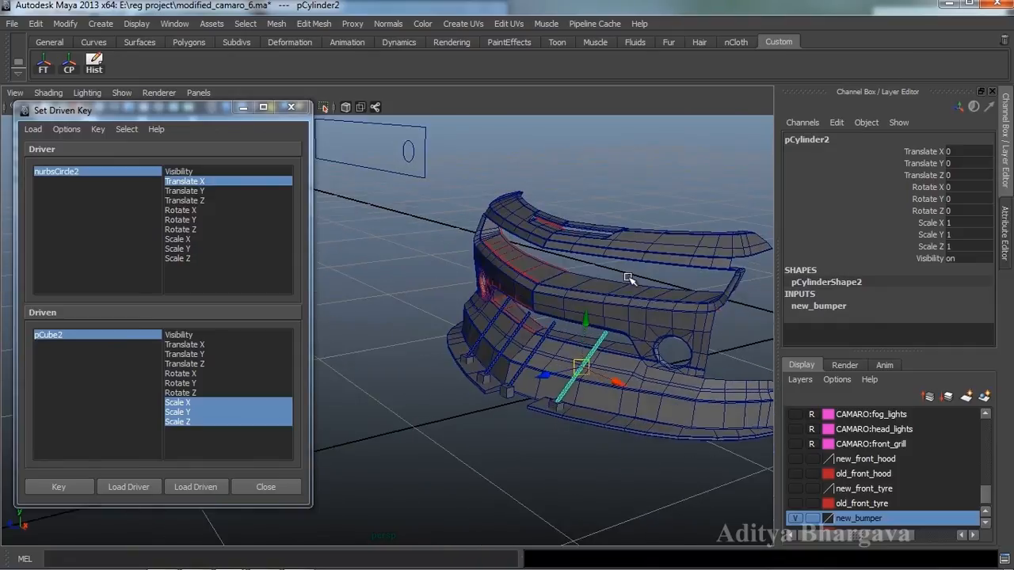
key(w)
click(629, 276)
click(577, 258)
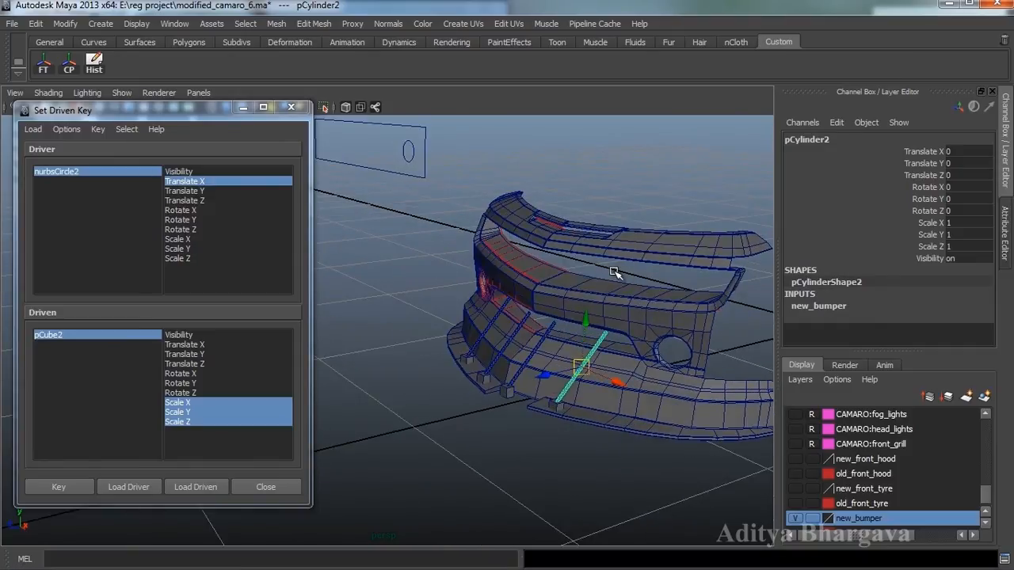
key(w)
click(614, 272)
click(581, 272)
alt+drag(589, 322, 625, 370)
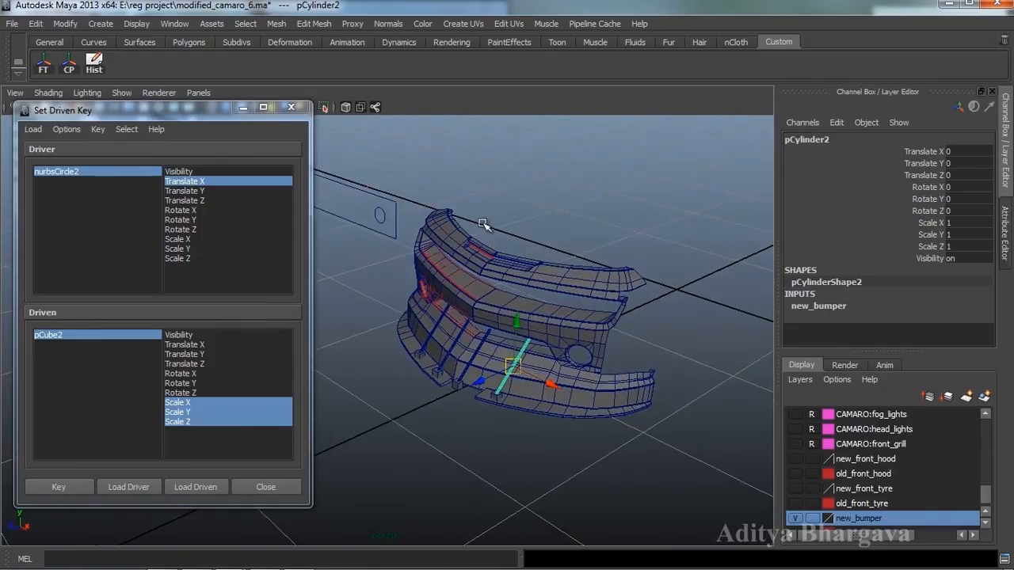
- Cut across the vertical bar pCylinder2 with the Cut Faces Tool and enable Delete Faces on polyCut10
click(314, 23)
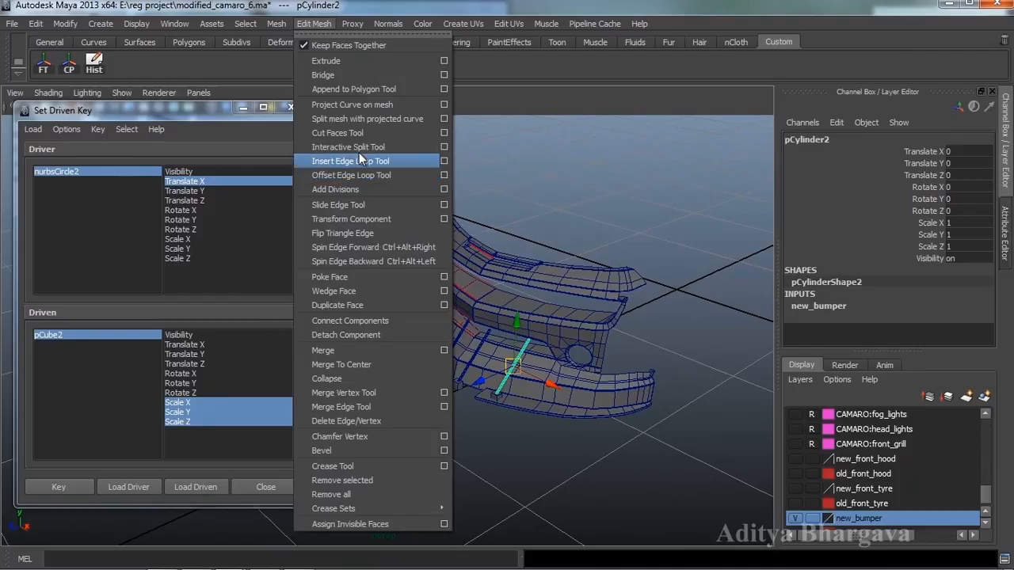
click(362, 132)
drag(545, 339, 584, 351)
scroll(590, 355, up, 3)
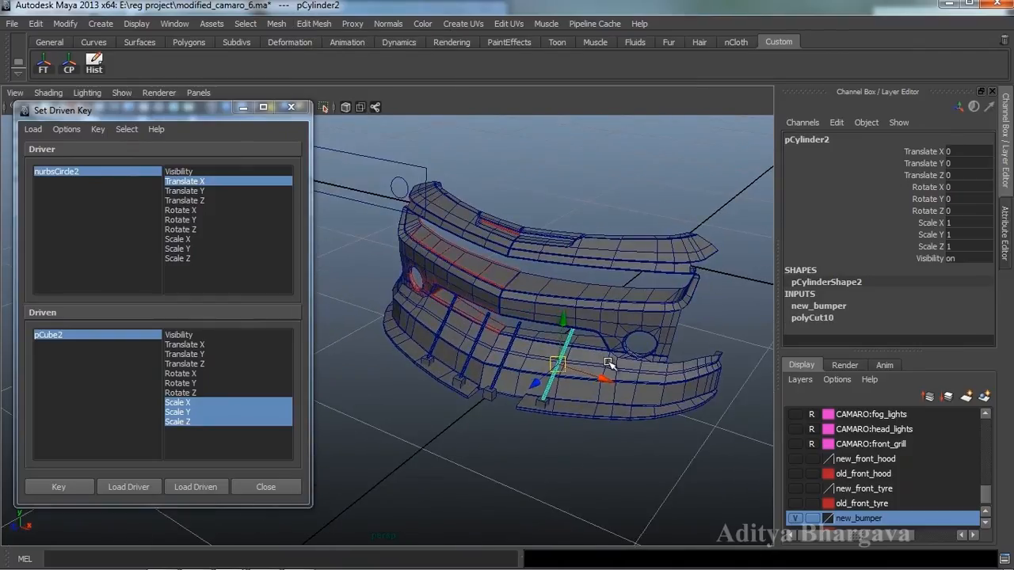
key(ctrl+a)
click(808, 285)
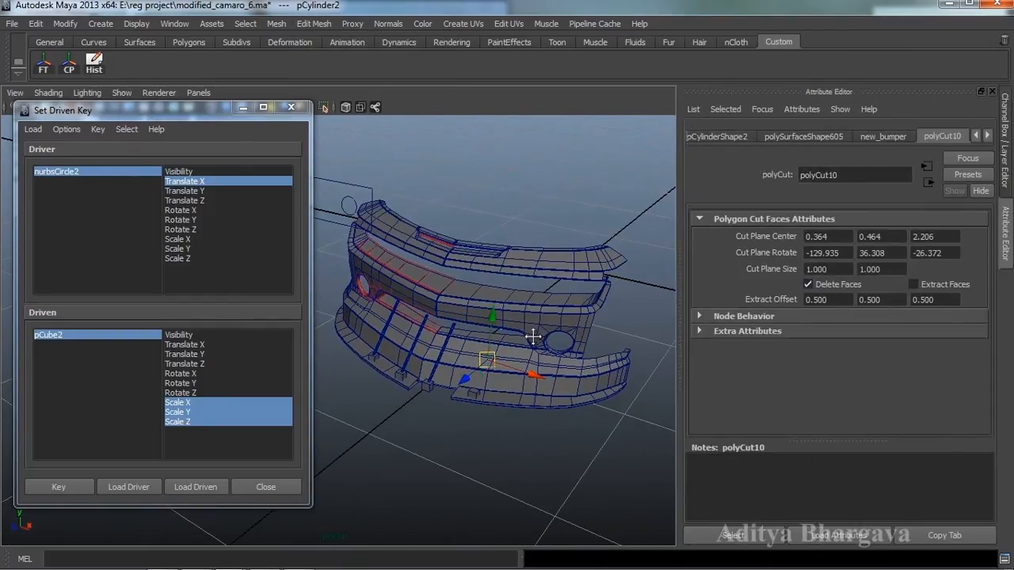
alt+drag(533, 336, 547, 358)
scroll(554, 368, up, 3)
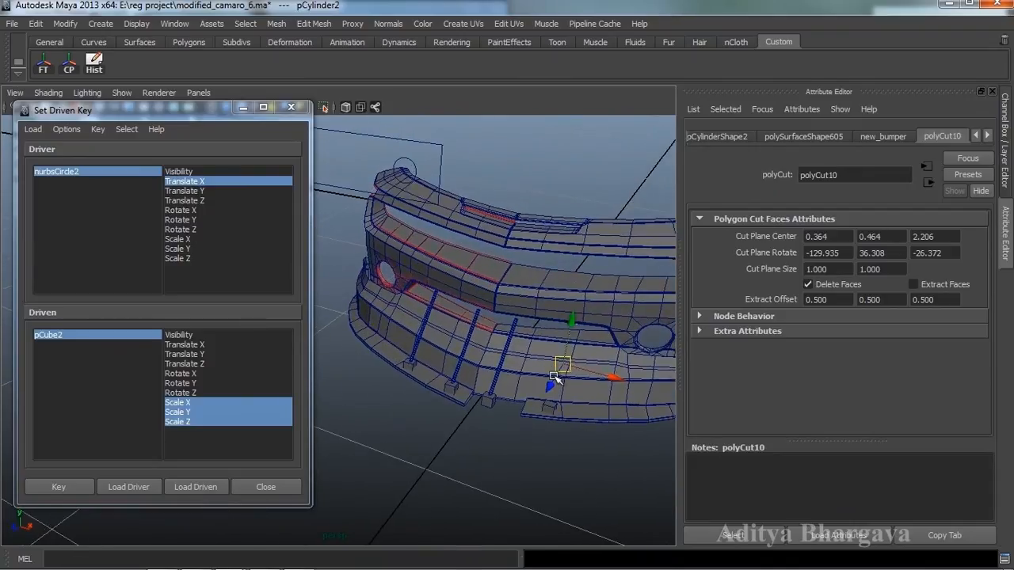
click(405, 170)
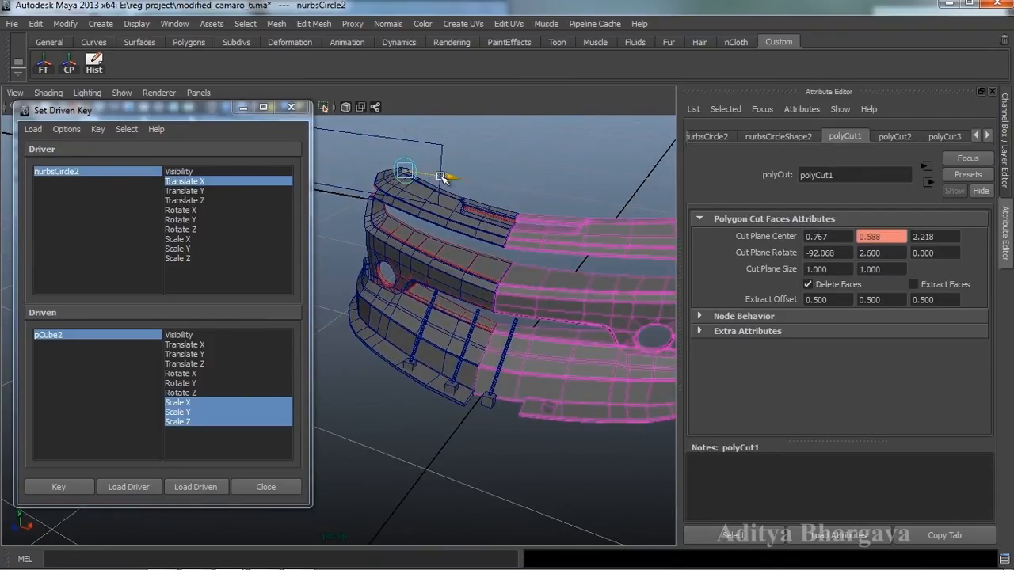
drag(442, 177, 441, 177)
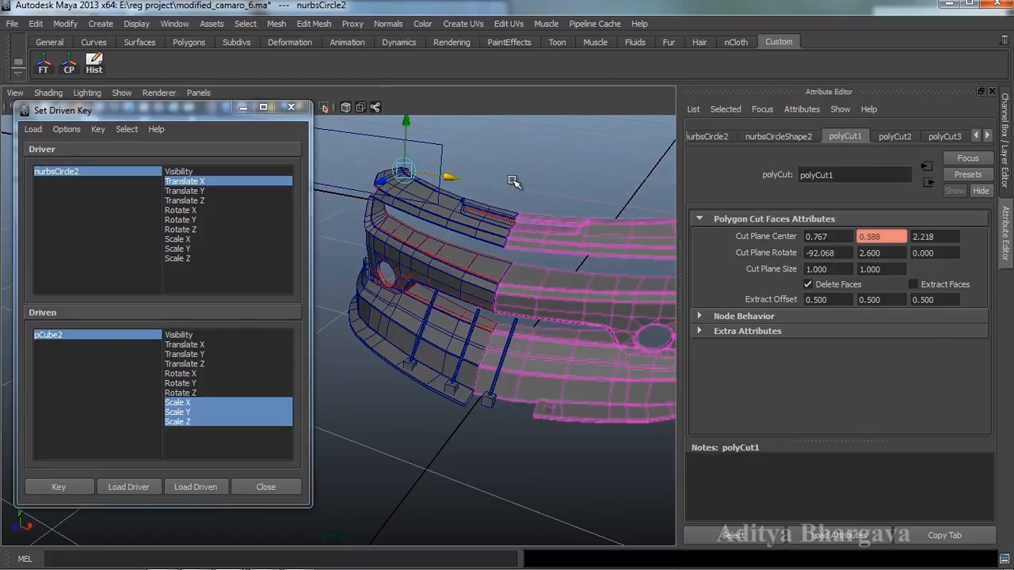
alt+drag(586, 227, 554, 228)
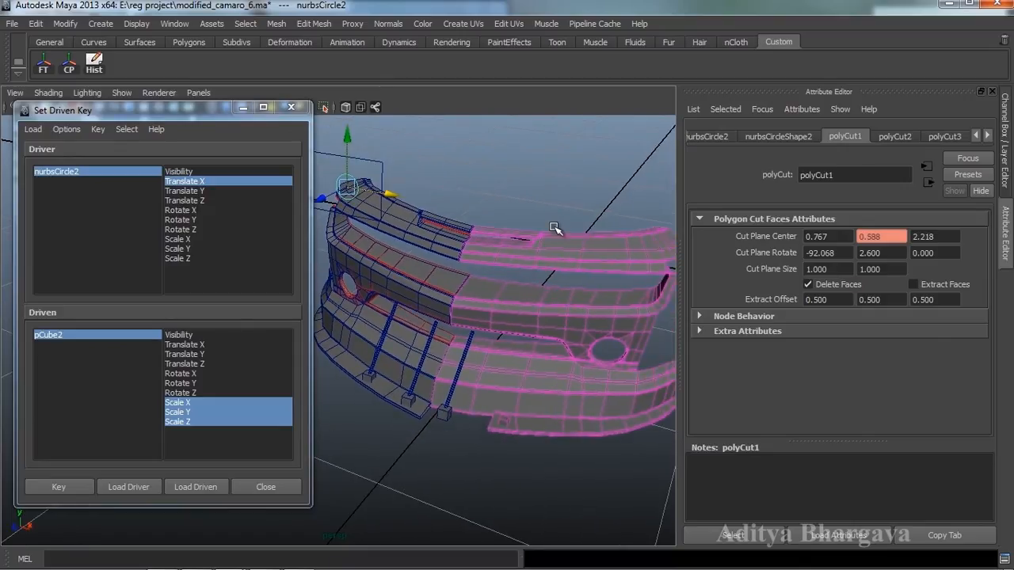
key(ctrl+z)
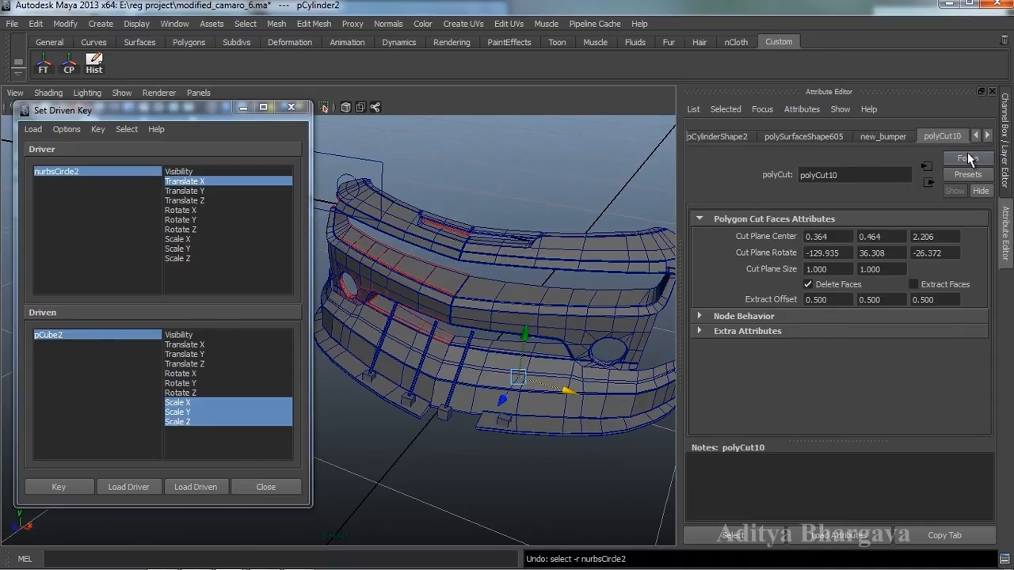
- Load polyCut10 as the driven object and move nurbsCircle2 slightly back along negative X
click(733, 535)
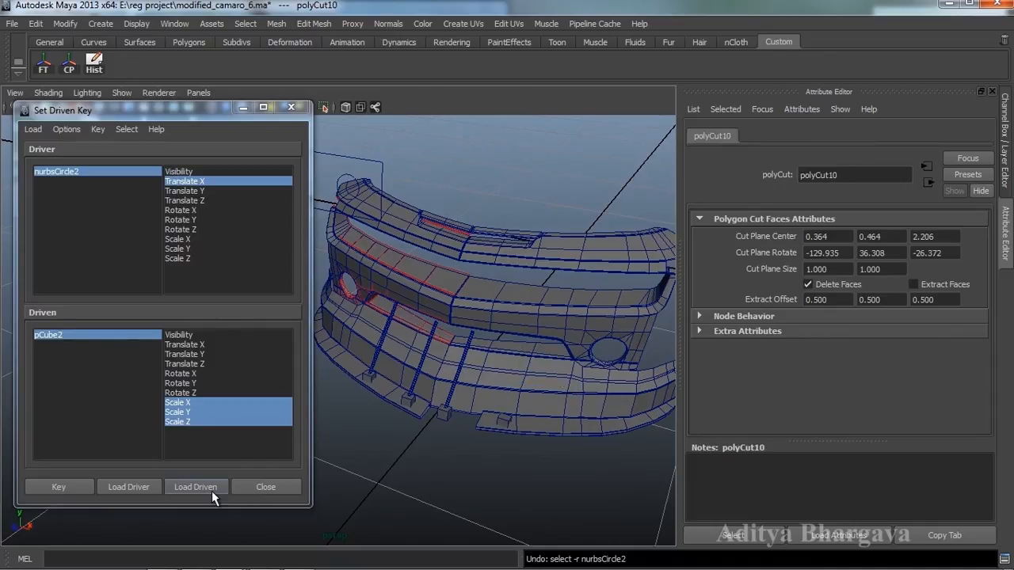
click(211, 487)
alt+drag(516, 432, 544, 394)
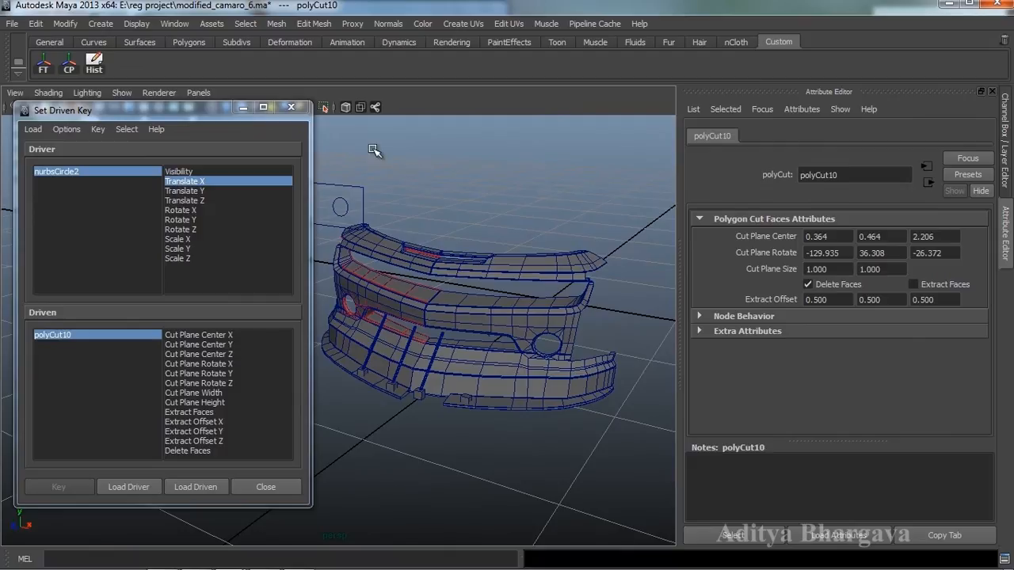
click(345, 206)
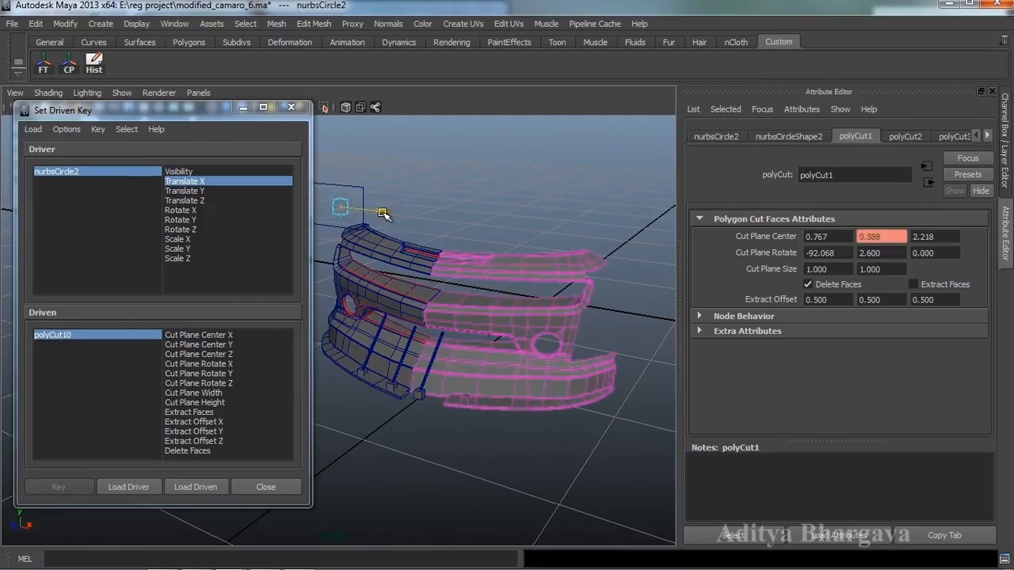
click(382, 212)
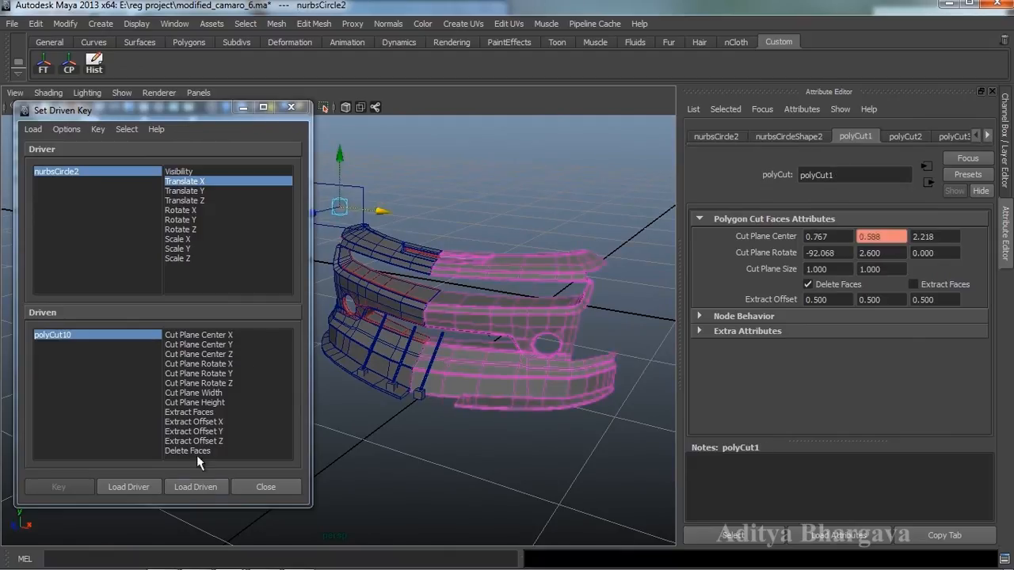
- Record the first driven key for polyCut10's Cut Plane Center Y against nurbsCircle2's Translate X
alt+drag(428, 315, 493, 280)
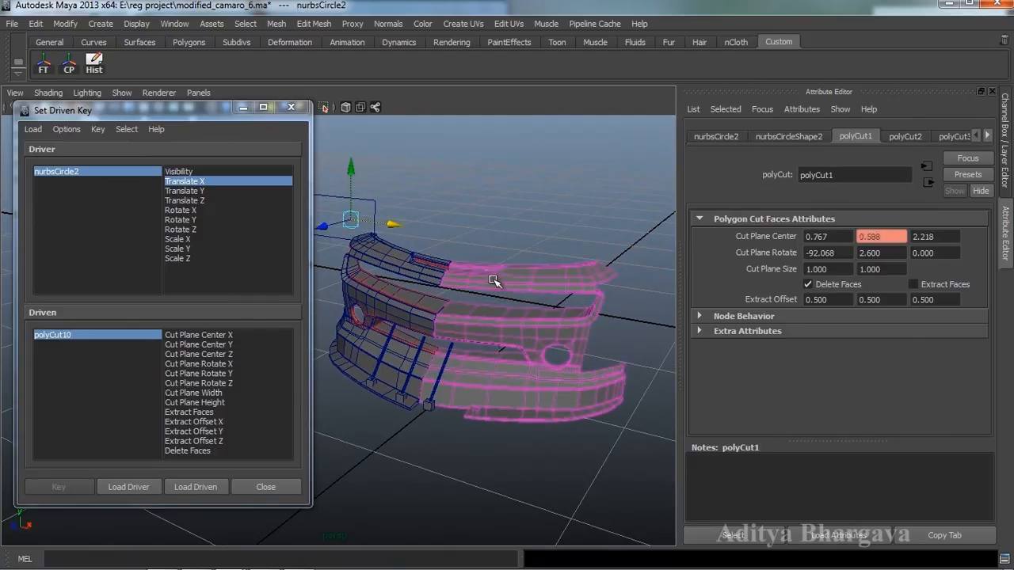
click(213, 344)
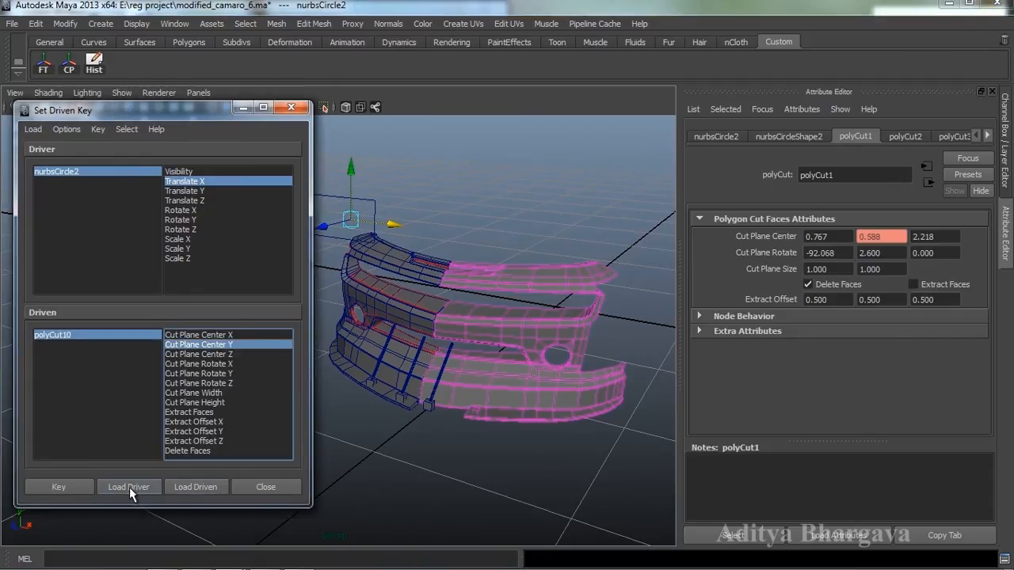
click(72, 487)
- Move nurbsCircle2 slightly forward along positive X for polyCut10's second driven key
alt+drag(462, 355, 526, 395)
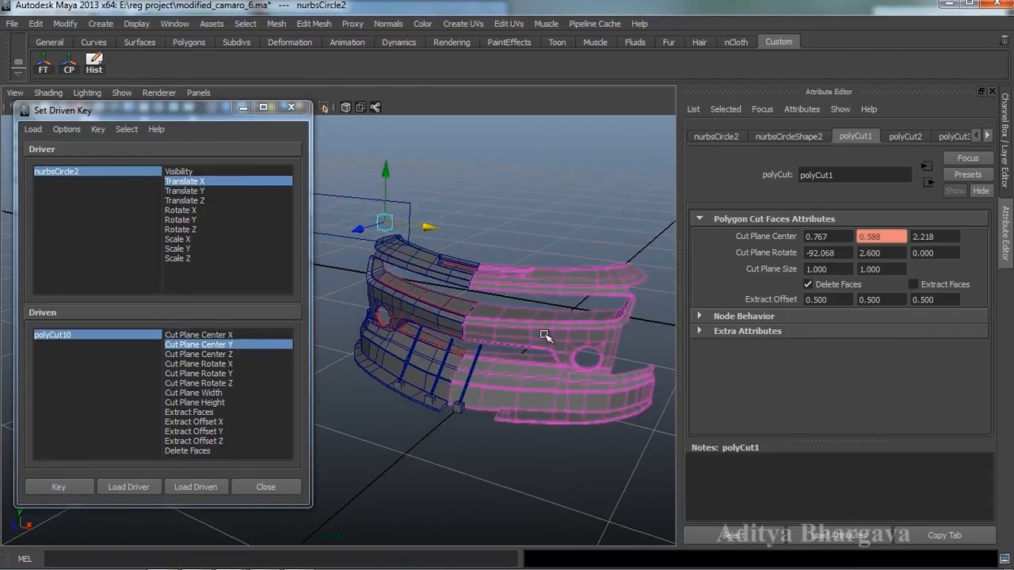
alt+drag(536, 351, 535, 388)
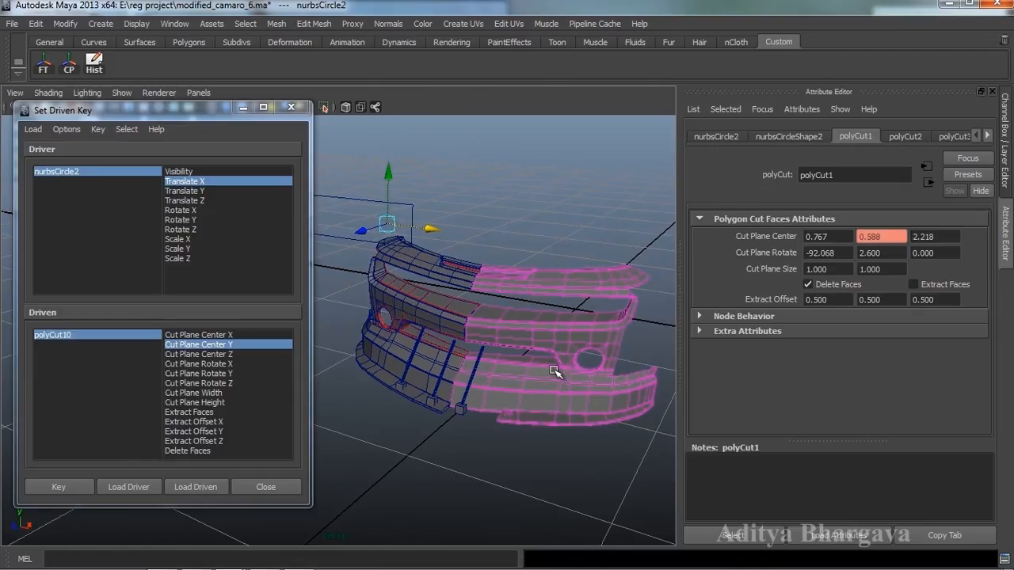
drag(427, 229, 430, 230)
- Set polyCut10's Cut Plane Center Y to about -0.736 and record its second driven key against nurbsCircle2's Translate X
click(209, 344)
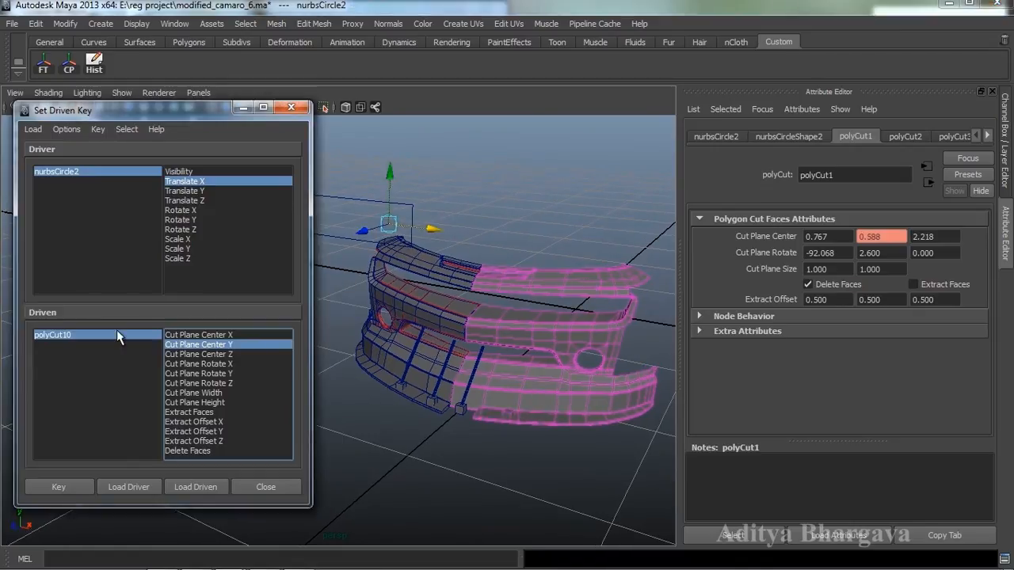
click(117, 335)
click(203, 345)
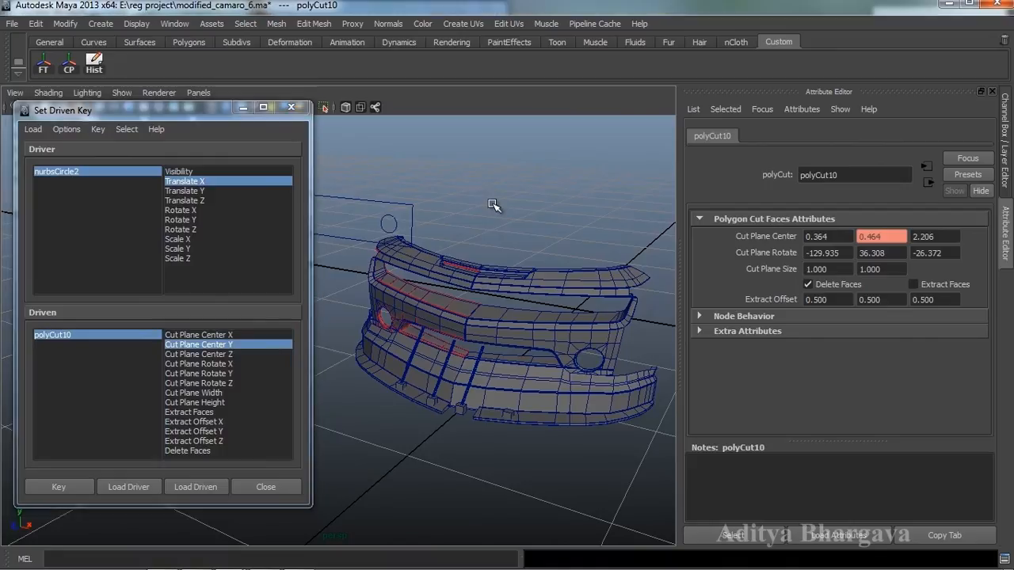
key(ctrl+a)
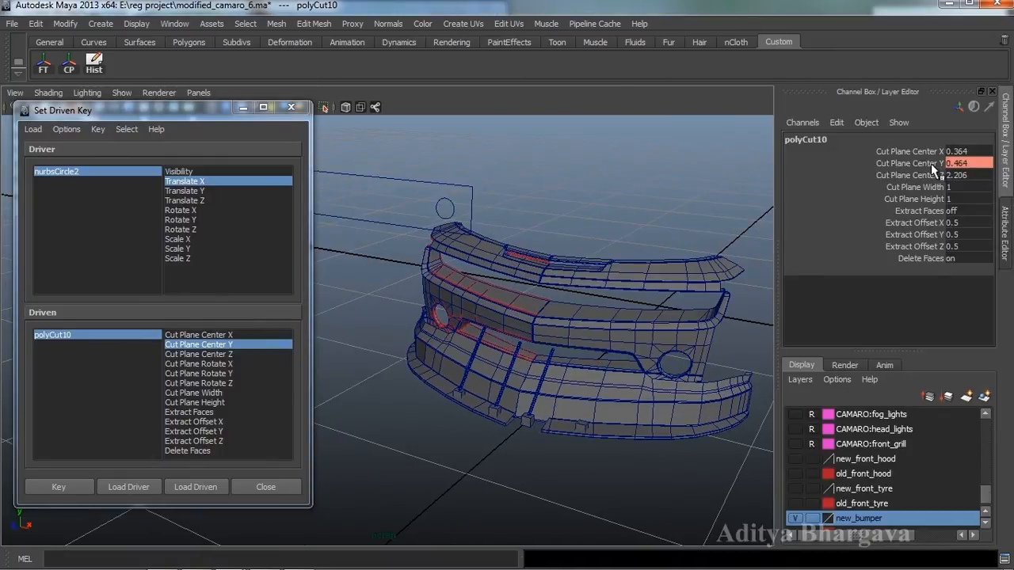
click(931, 163)
middle_drag(695, 232, 680, 235)
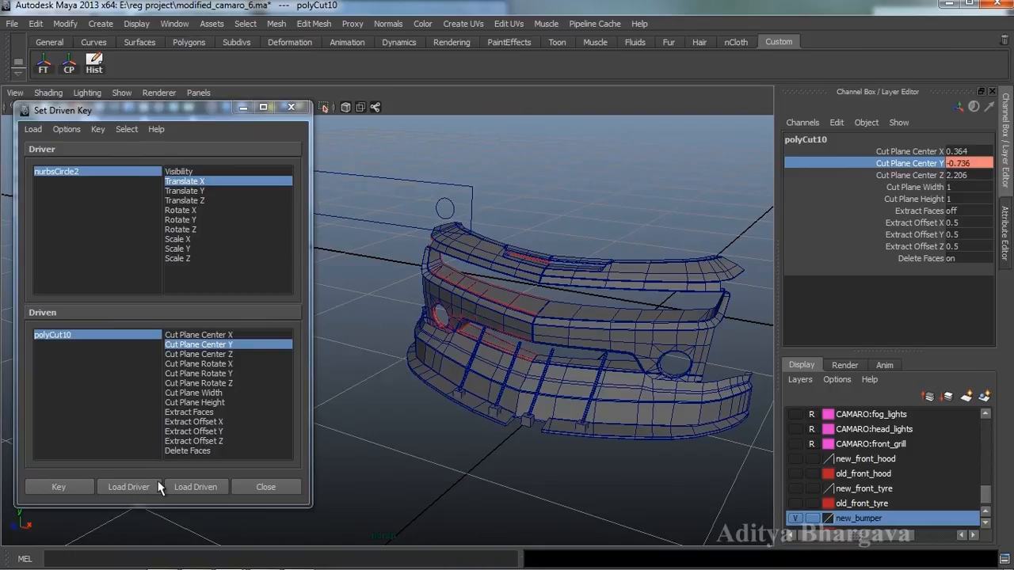
click(66, 485)
alt+drag(668, 320, 493, 326)
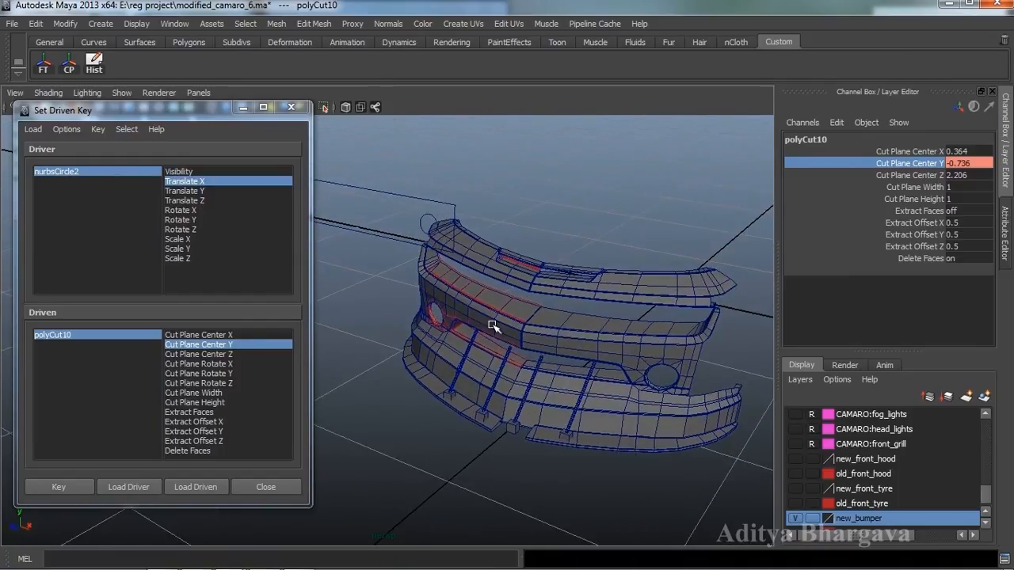
- Move nurbsCircle2 to about 0.768 in X and load pCube1 as the driven object with Scale X, Y and Z as driven attributes
click(428, 218)
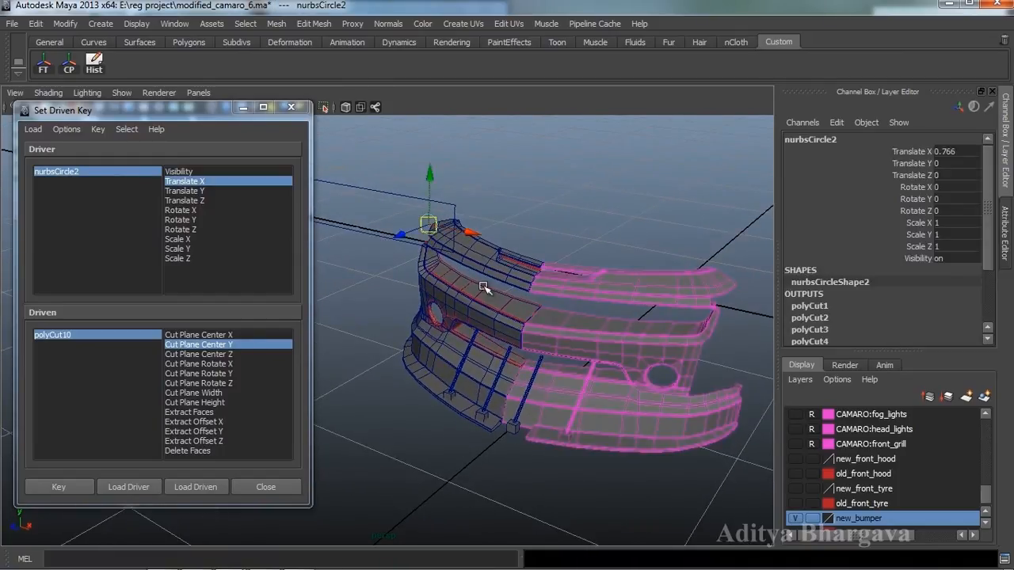
drag(471, 238, 470, 235)
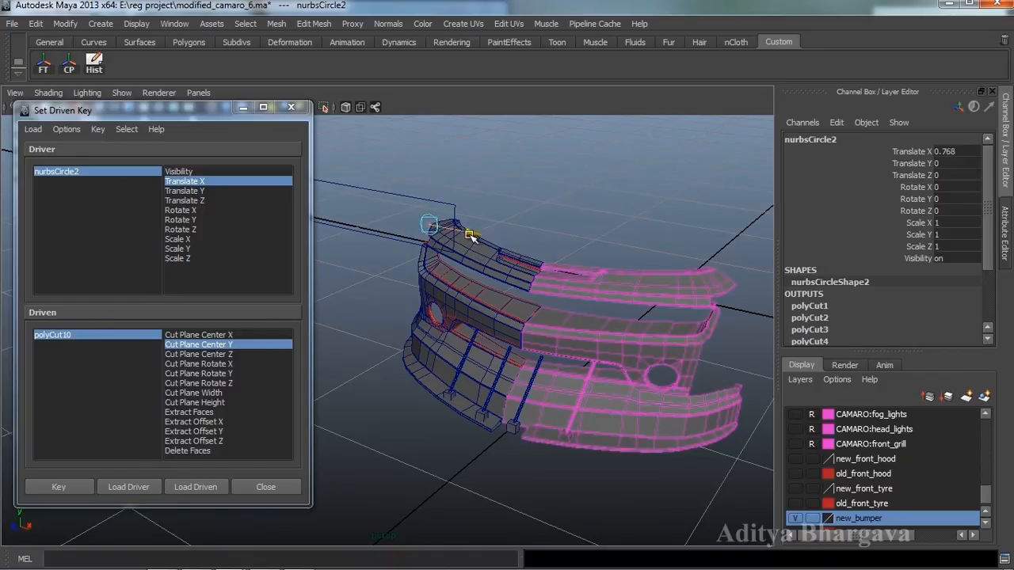
mouse_move(535, 427)
alt+mouse_down()
mouse_move(565, 407)
mouse_move(549, 414)
alt+mouse_up()
click(516, 419)
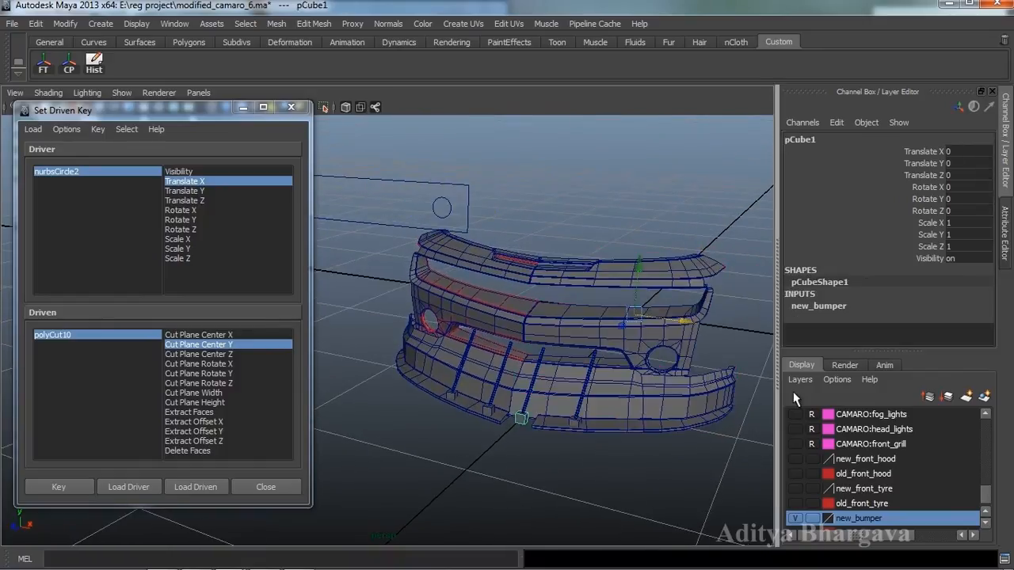
click(194, 486)
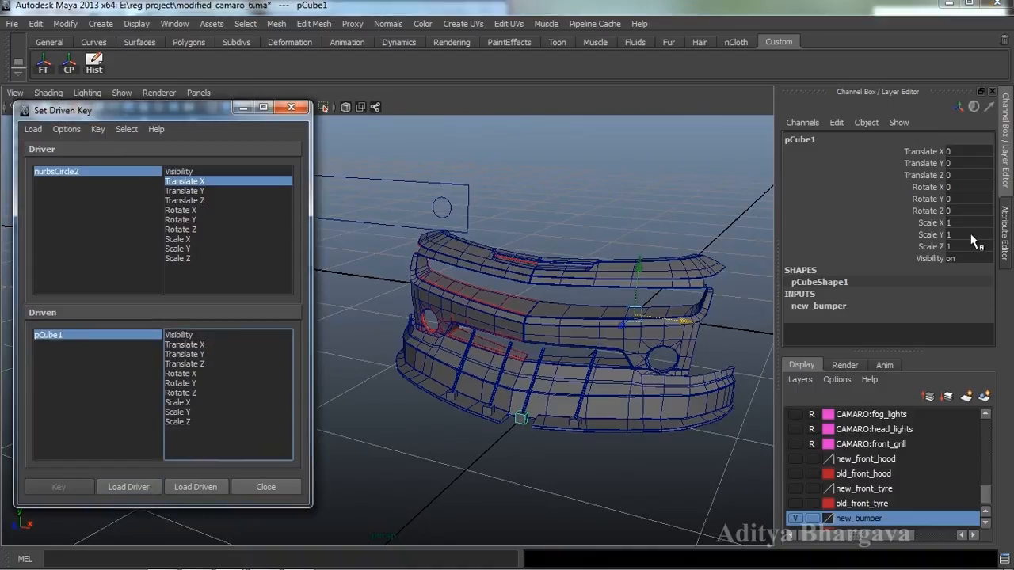
drag(210, 403, 199, 423)
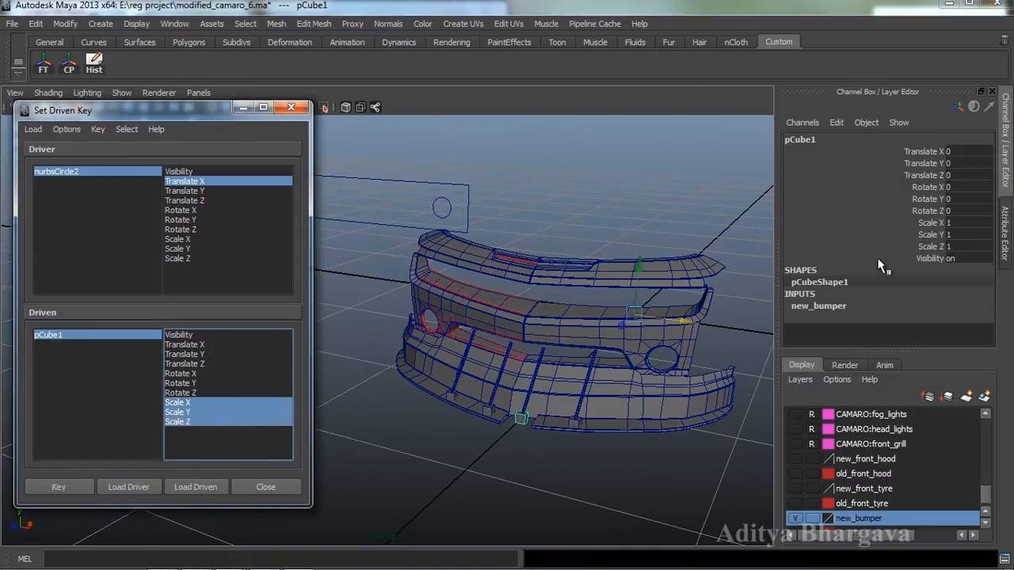
- Set pCube1's Scale X, Y and Z to 0 and record its first driven key
drag(968, 224, 967, 242)
text(0)
key(Return)
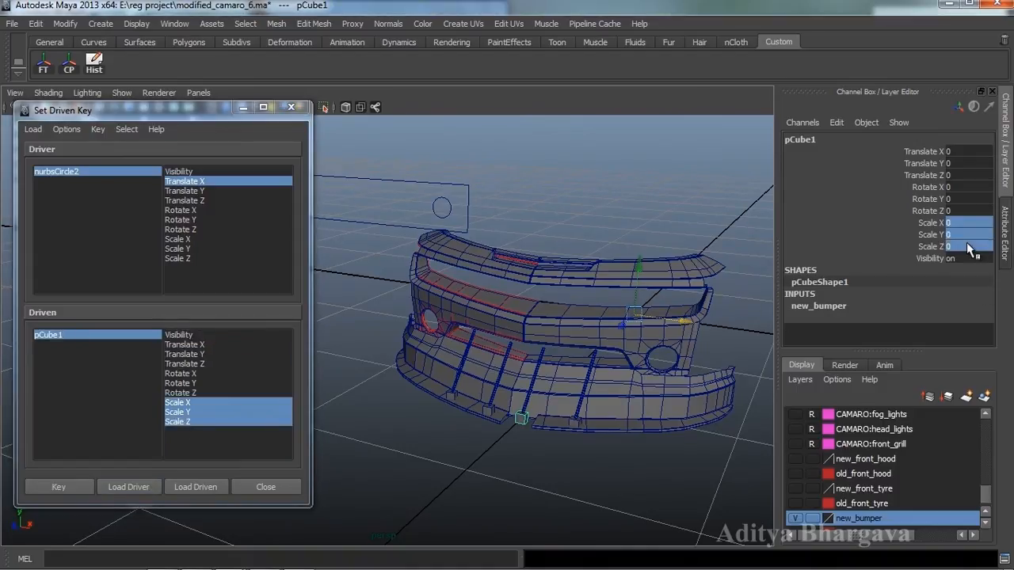
click(70, 482)
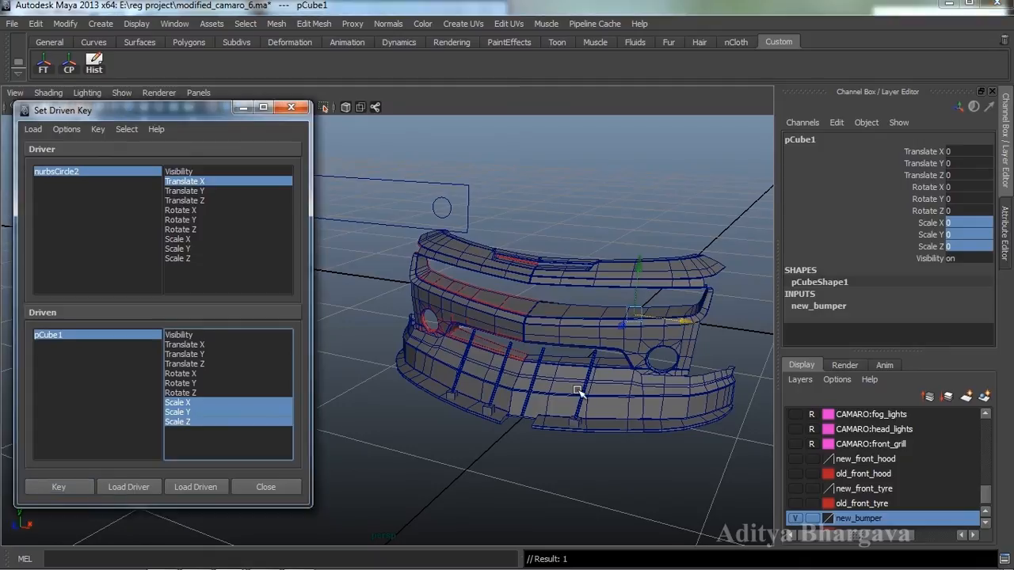
- Move nurbsCircle2 forward to about 0.782 in X and set pCube1's Scale X, Y and Z to 1 for its second driven key
click(446, 209)
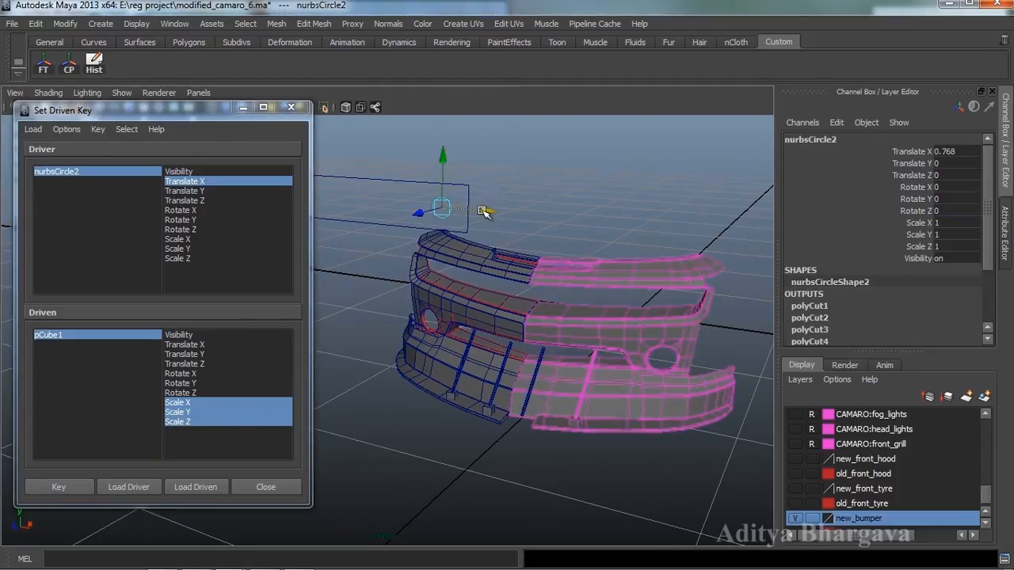
drag(489, 213, 490, 215)
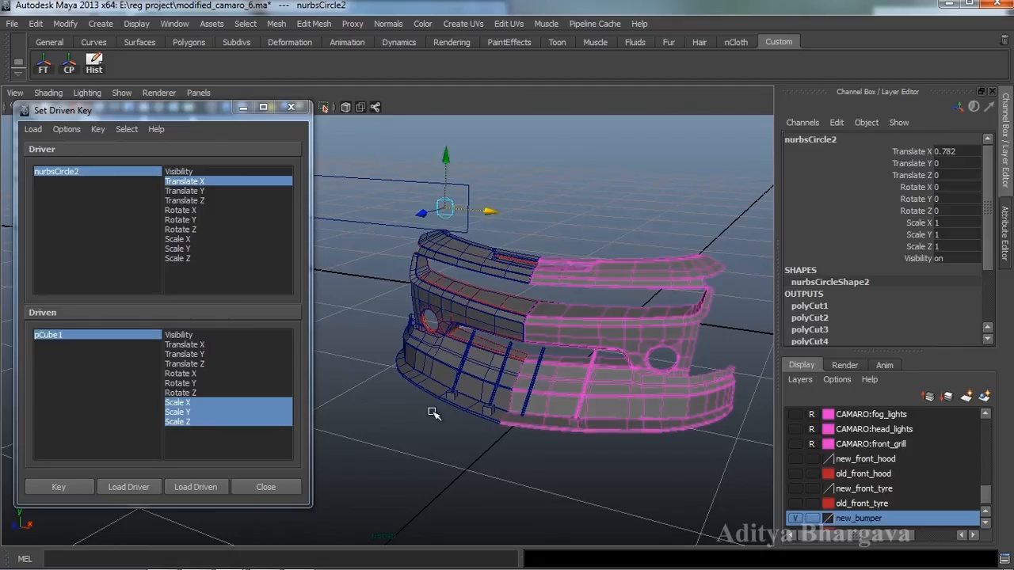
click(91, 335)
drag(970, 221, 970, 248)
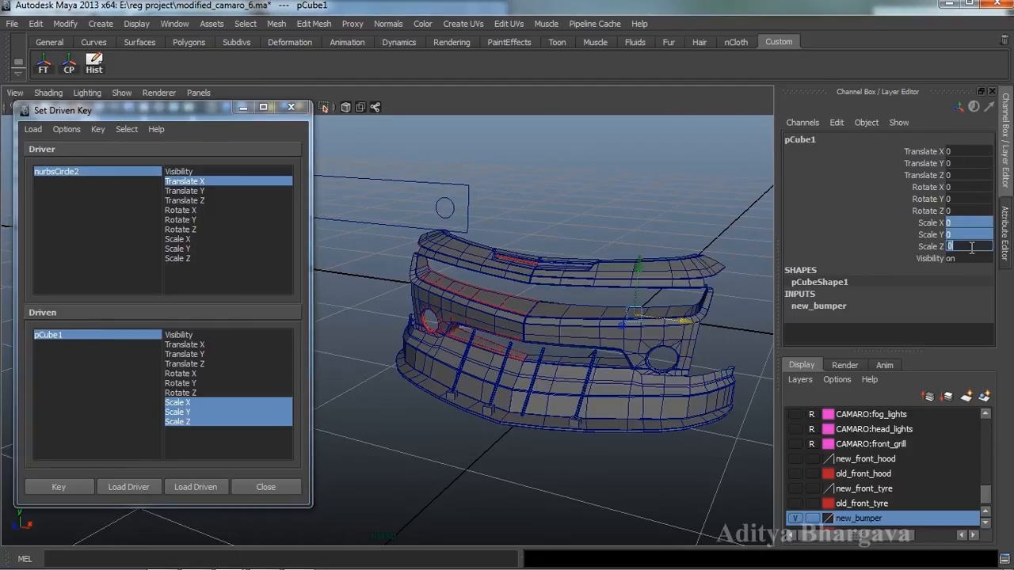
alt+drag(755, 325, 457, 237)
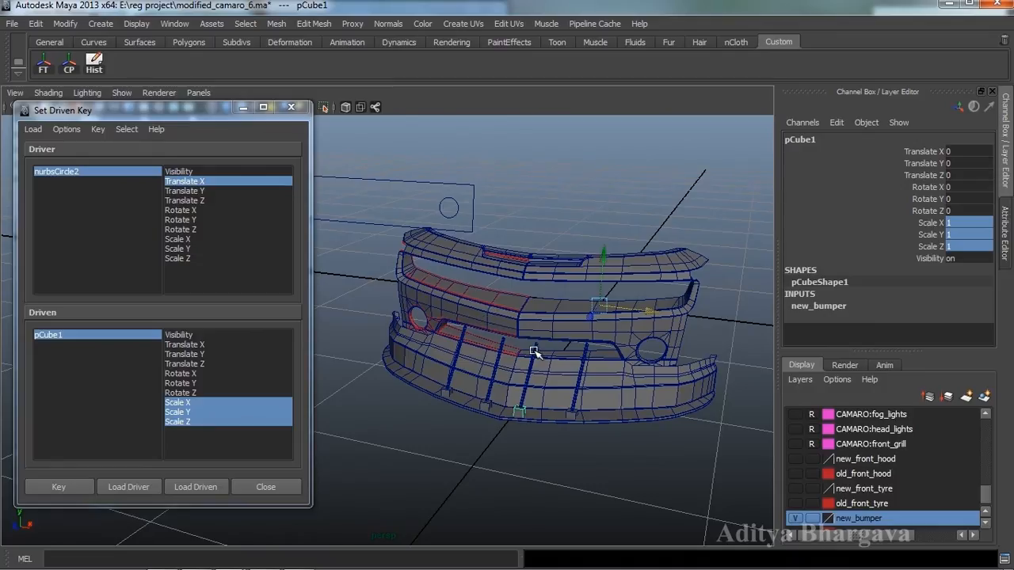
- Cut across the vertical bar pCylinder1 with the Cut Faces Tool and enable Delete Faces on polyCut11
click(533, 349)
mouse_move(653, 363)
alt+mouse_down()
mouse_move(627, 353)
mouse_move(668, 356)
mouse_move(646, 352)
alt+mouse_up()
click(319, 26)
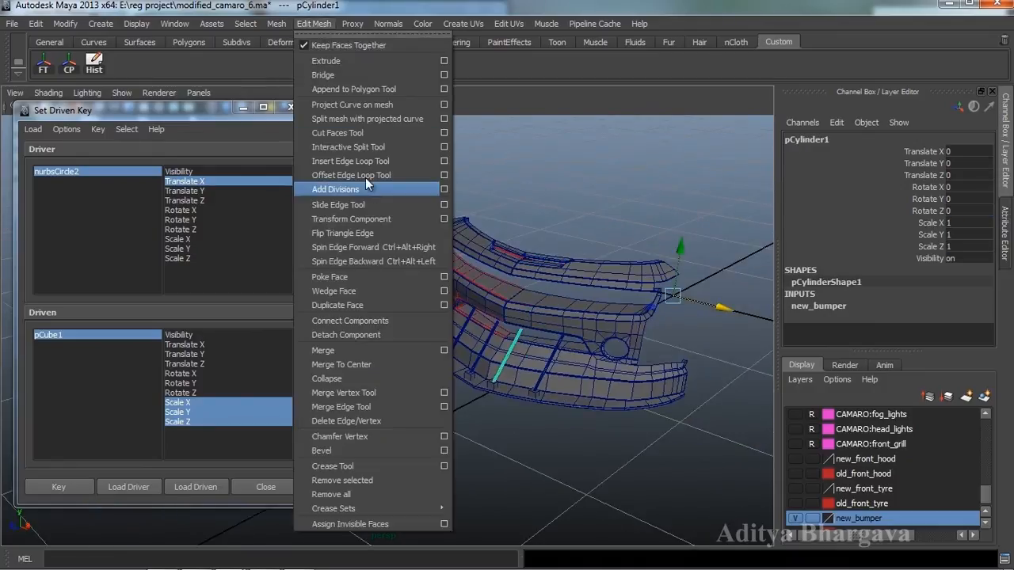
click(353, 136)
alt+drag(545, 327, 559, 345)
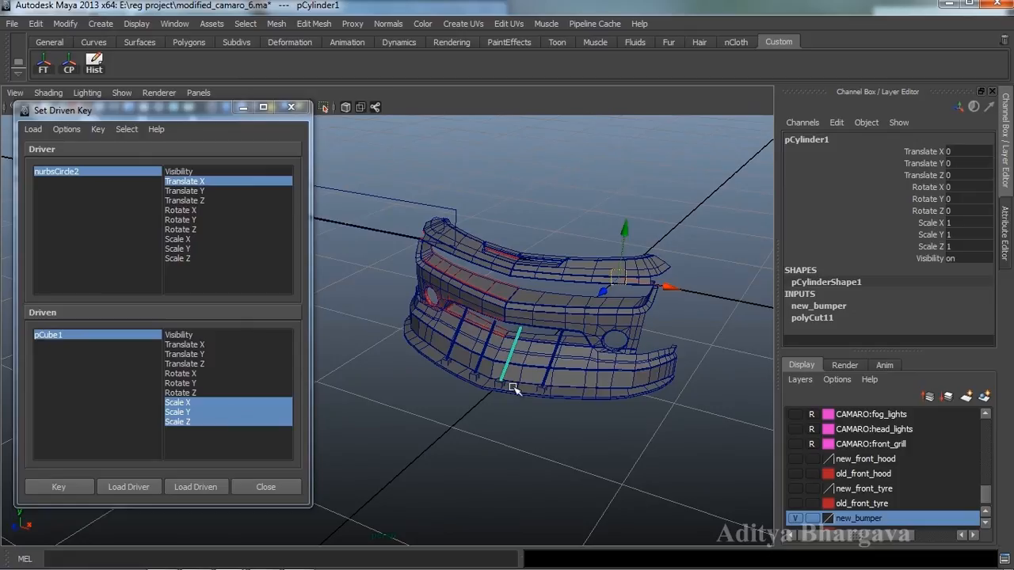
key(ctrl+a)
click(811, 285)
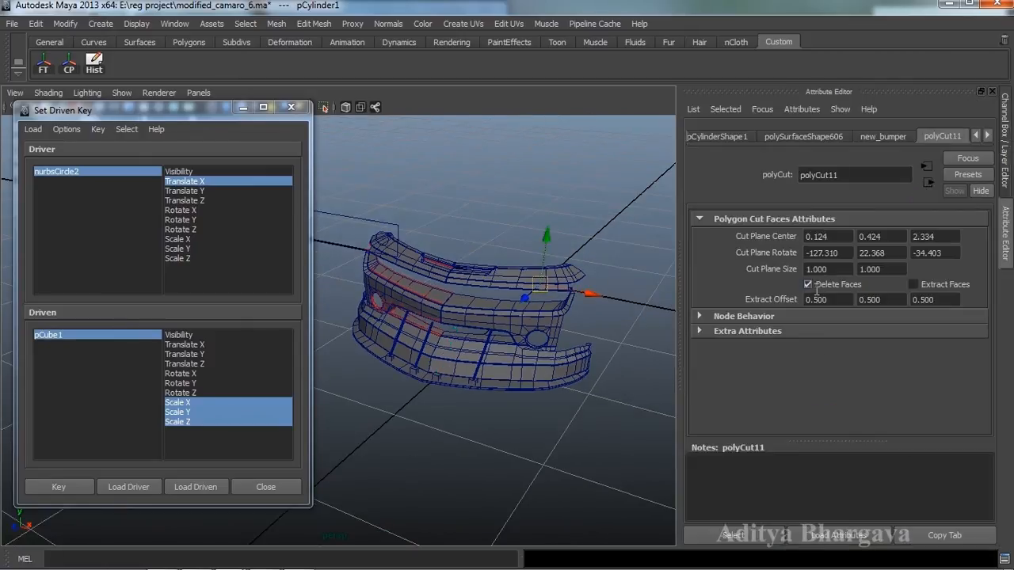
alt+drag(472, 281, 507, 343)
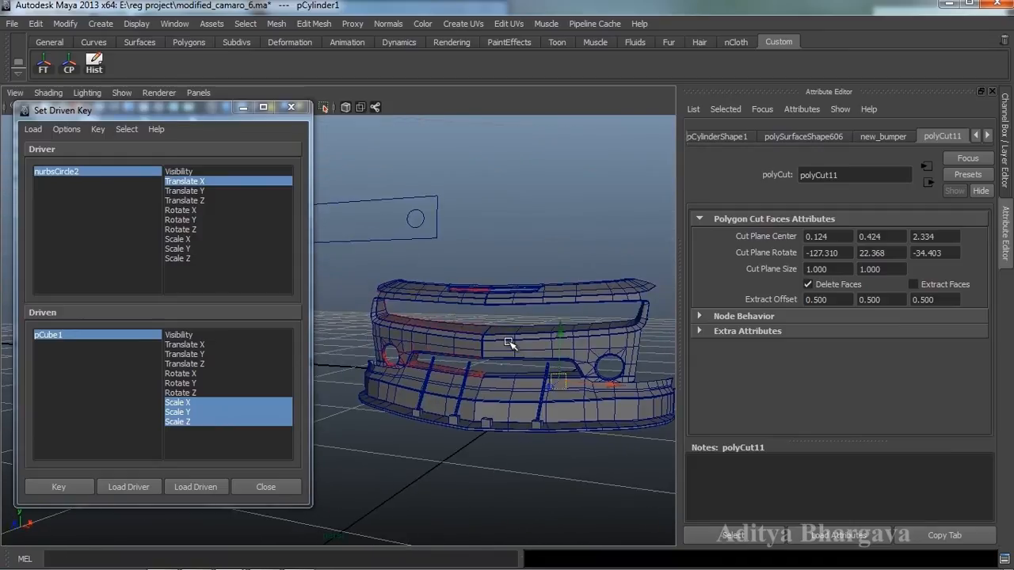
- Load polyCut11 as the driven object and choose Cut Plane Center Y as its driven attribute
click(730, 535)
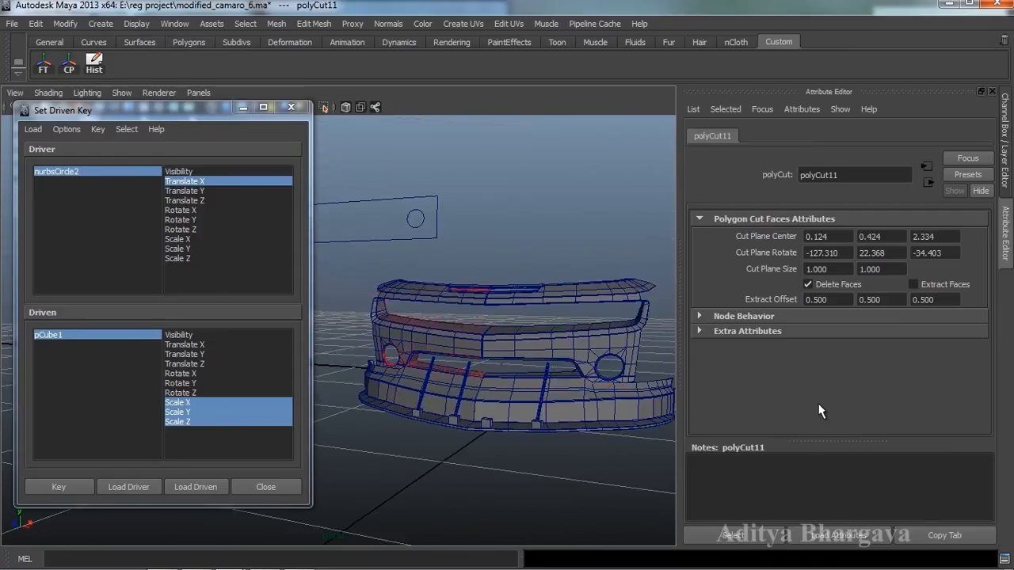
key(ctrl+a)
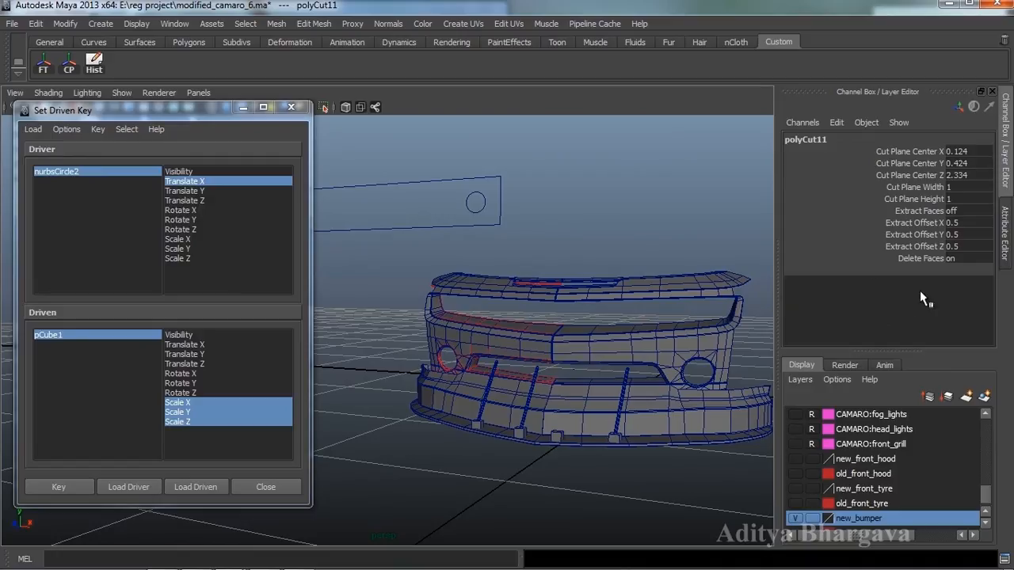
click(187, 487)
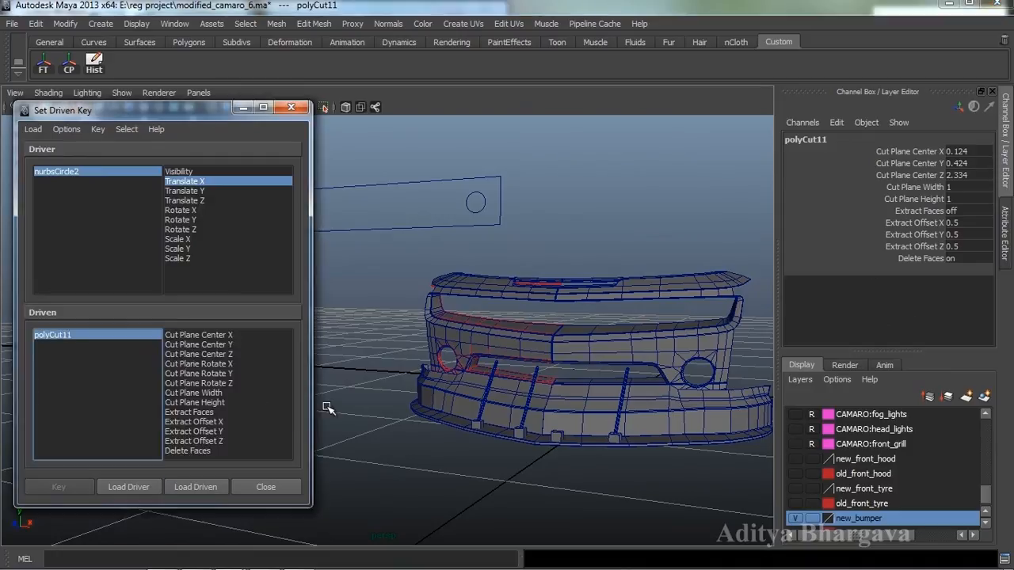
alt+drag(438, 429, 381, 383)
click(237, 344)
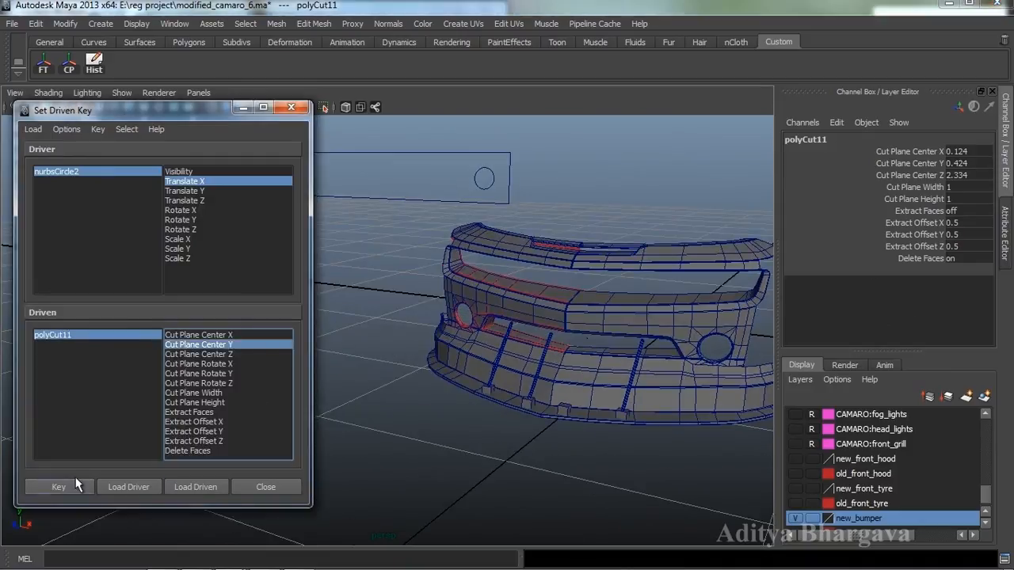
- Move nurbsCircle2 back to about 0.776 in X and record polyCut11's first driven key
click(493, 176)
drag(521, 179, 519, 181)
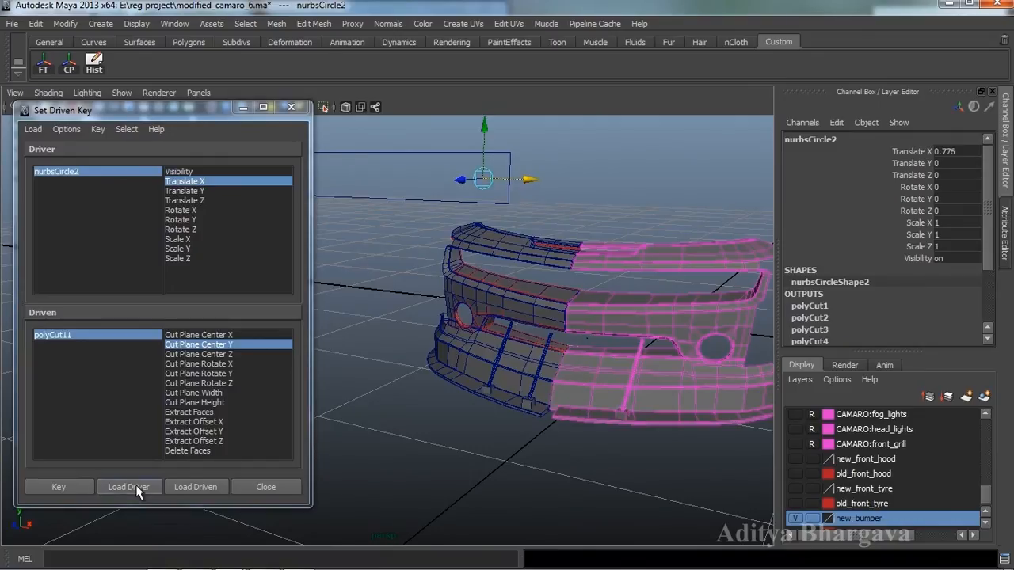
click(73, 485)
alt+middle_drag(595, 396, 576, 407)
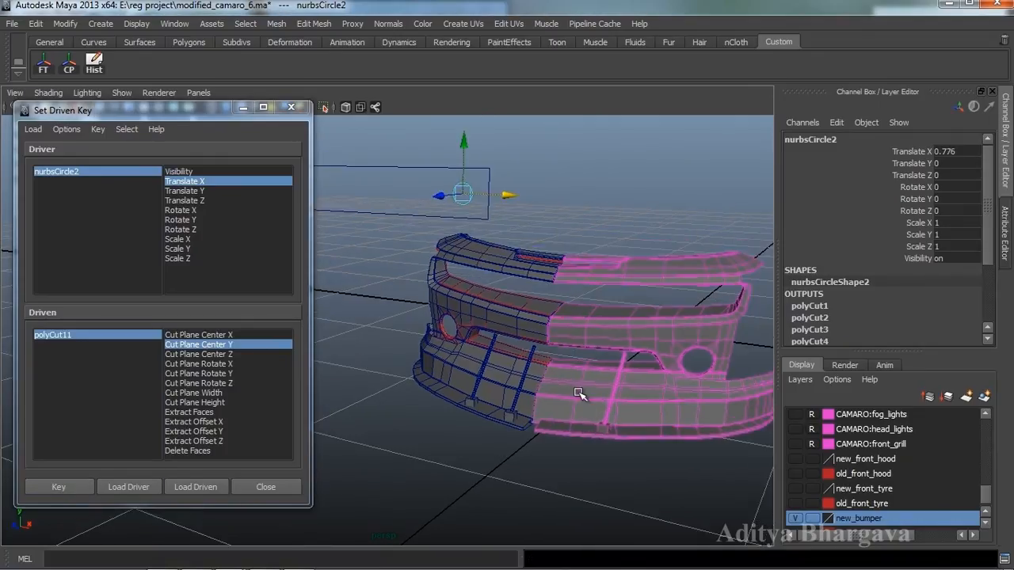
- Move nurbsCircle2 slightly forward along X, set polyCut11's Cut Plane Center Y to about -0.676 and record the second driven key
drag(505, 197, 513, 196)
click(109, 335)
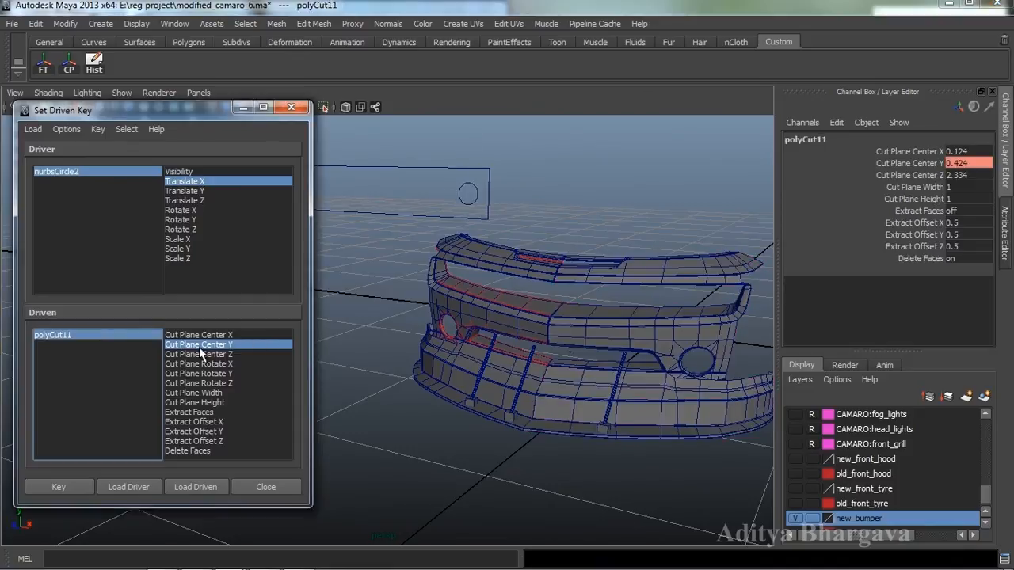
click(918, 163)
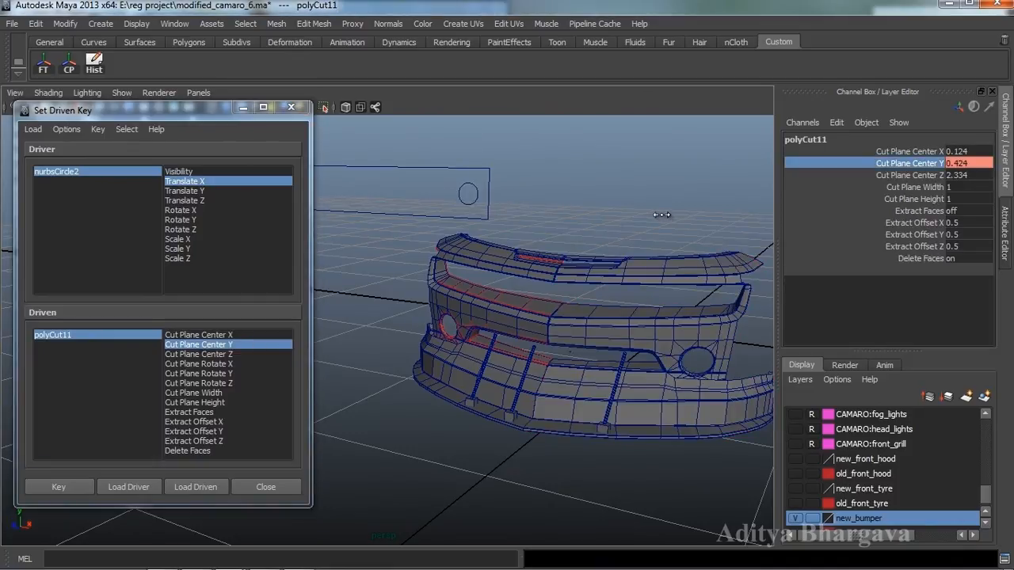
middle_drag(657, 216, 656, 219)
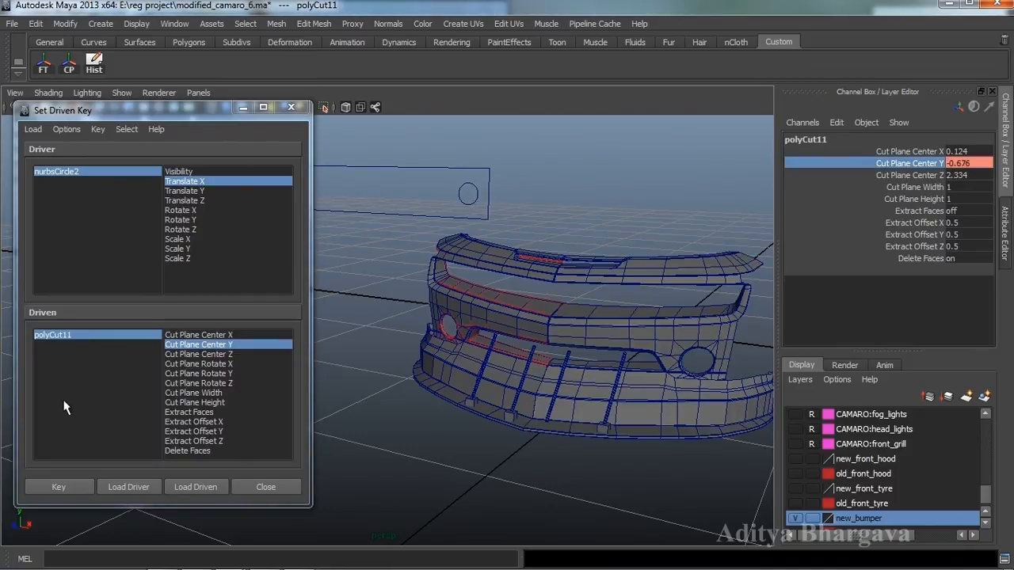
click(58, 487)
alt+drag(411, 325, 500, 304)
- Slide nurbsCircle2 along X to about 1.402 and examine the bumper's panels, blocks and vertical bars from several angles
click(506, 240)
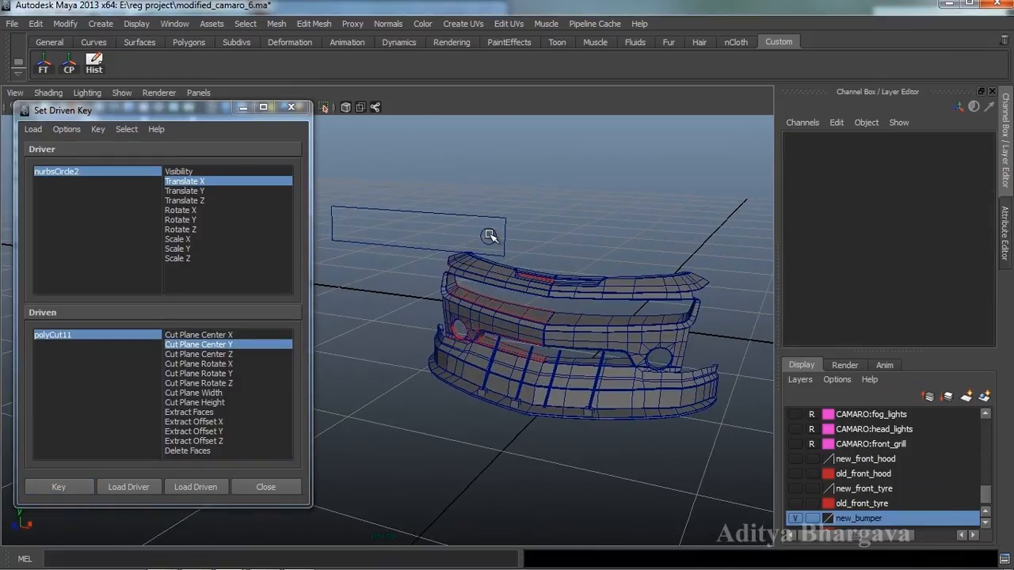
click(493, 235)
drag(486, 233, 646, 288)
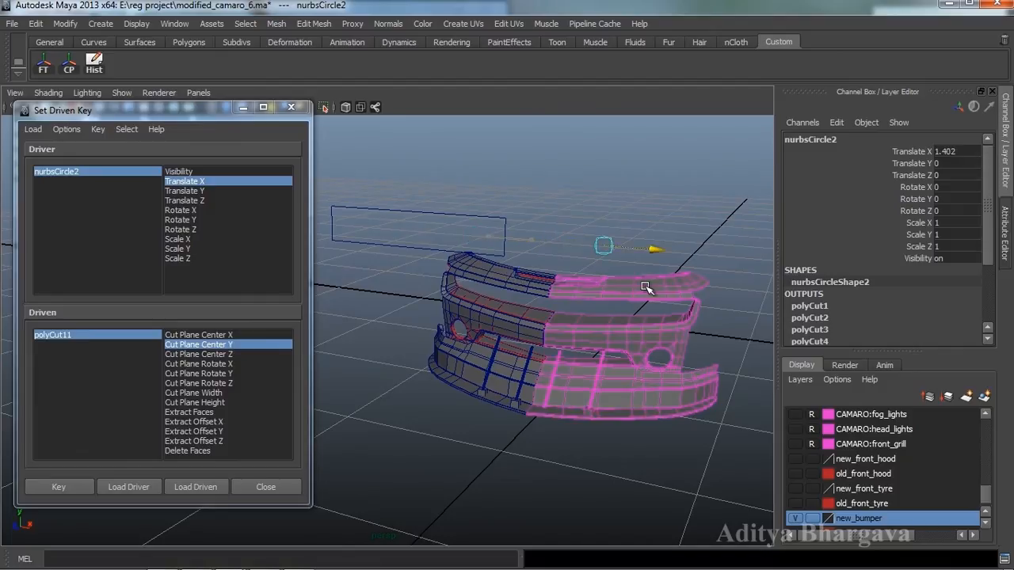
alt+drag(640, 407, 620, 417)
alt+middle_drag(622, 420, 532, 328)
alt+right_drag(532, 329, 607, 373)
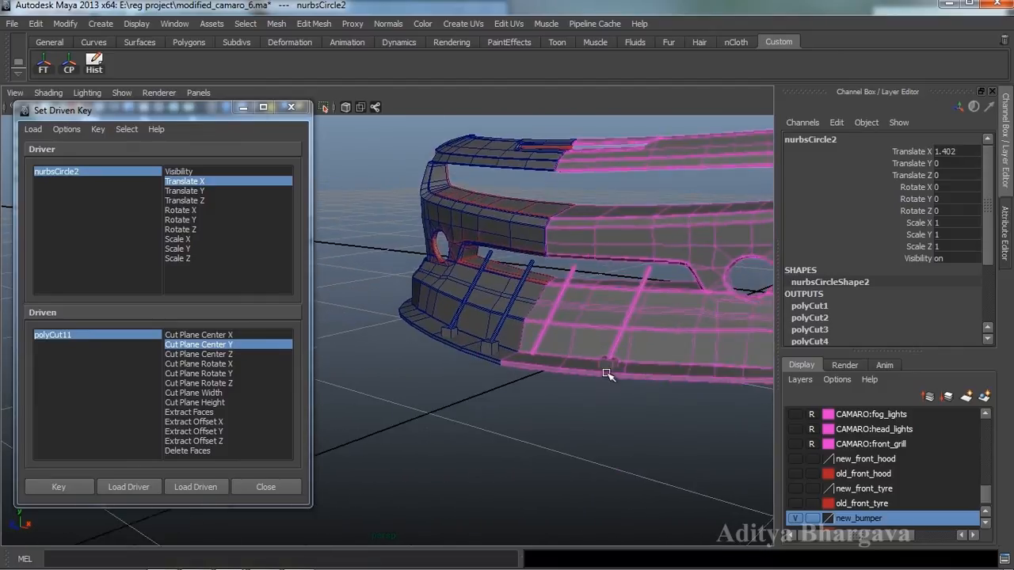
alt+drag(607, 373, 478, 362)
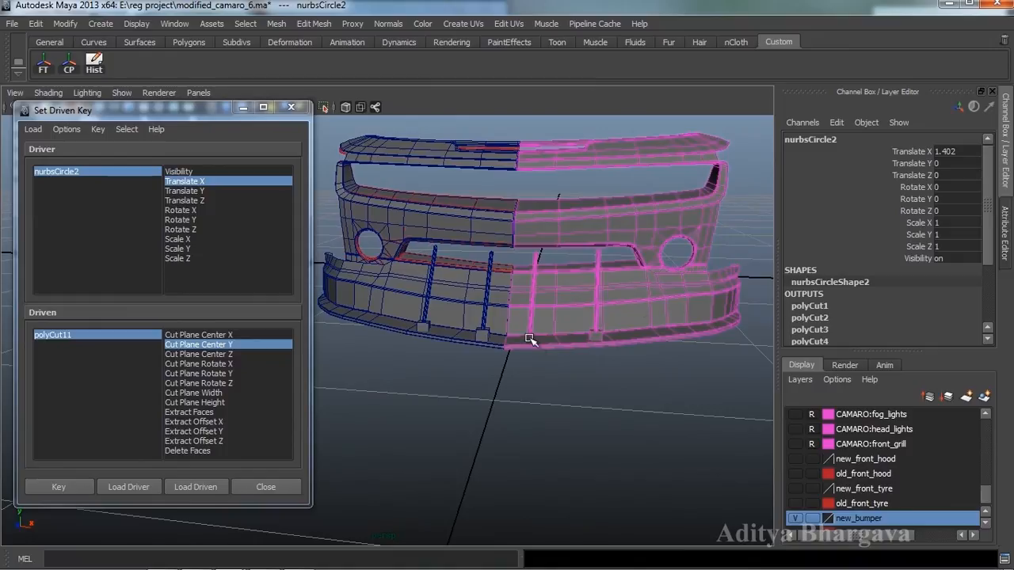
alt+drag(530, 339, 600, 373)
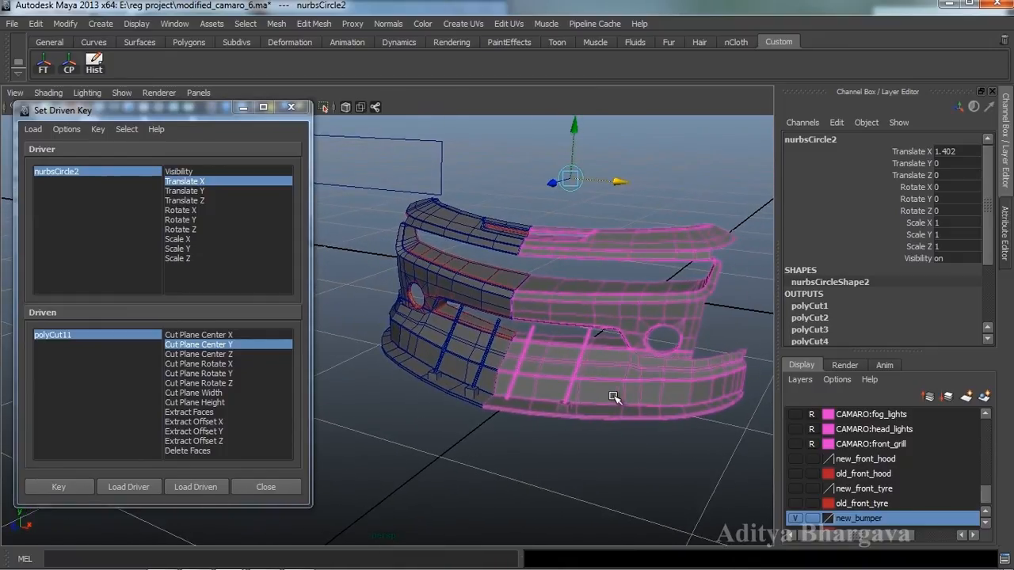
alt+drag(539, 403, 561, 380)
alt+right_drag(595, 339, 607, 383)
alt+drag(493, 407, 567, 425)
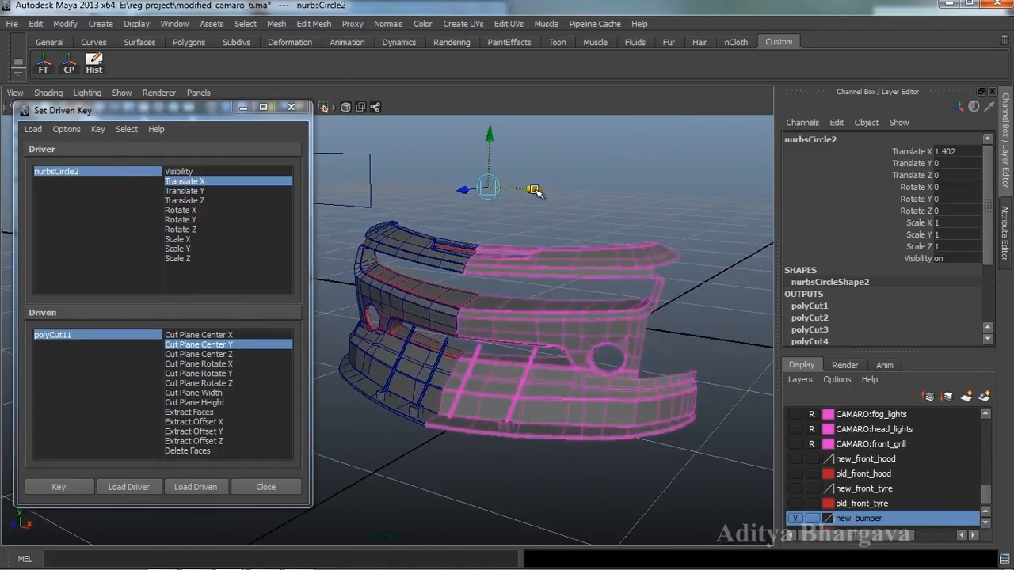
- Move nurbsCircle2 back along X to about 0.808 and clear the selection
drag(495, 192, 386, 221)
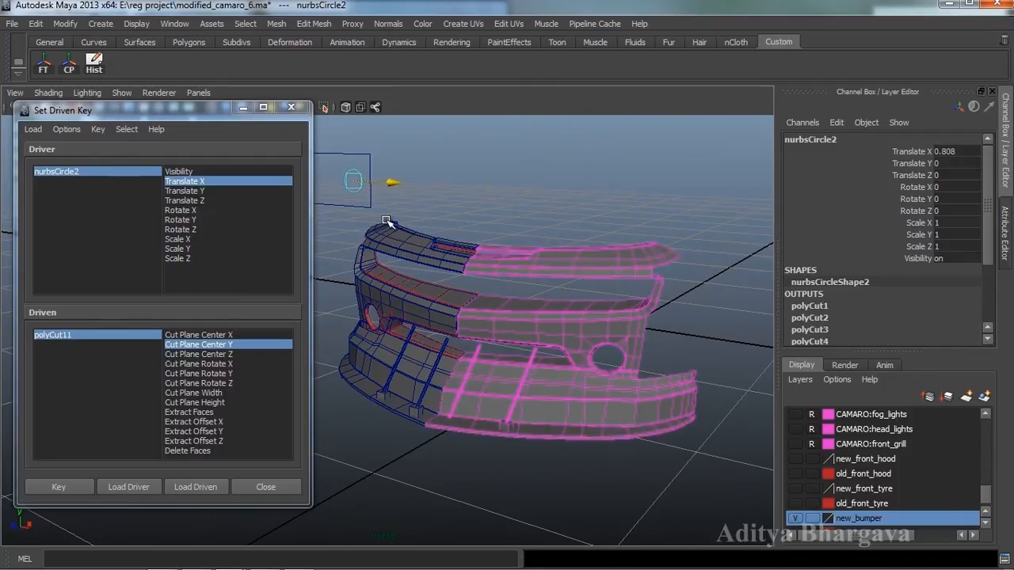
alt+drag(460, 257, 599, 315)
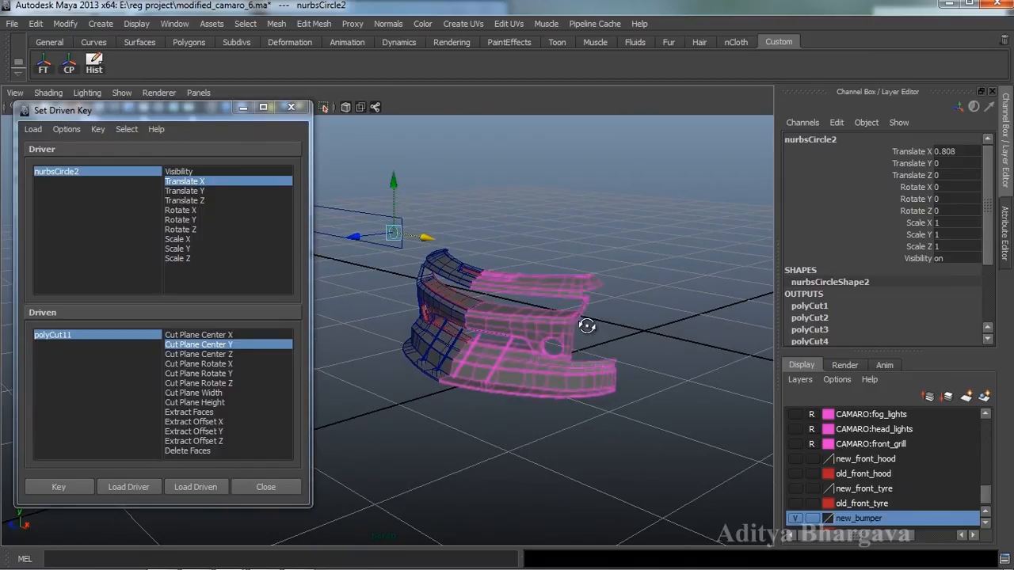
click(723, 345)
alt+drag(467, 353, 549, 335)
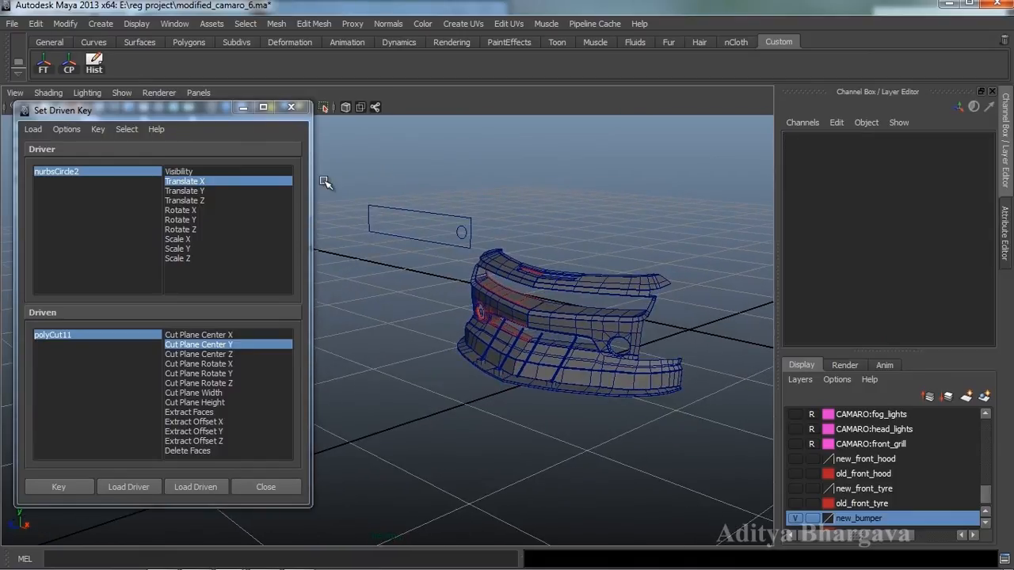